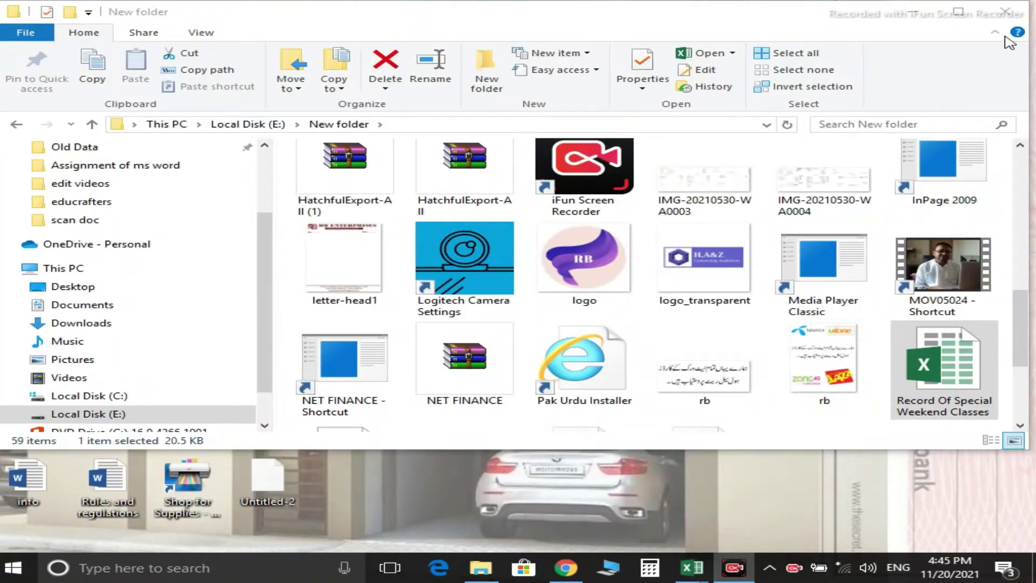
Close the folder window and bring the 'attendance sheet' workbook to the front in Excel.
left_click(1006, 15)
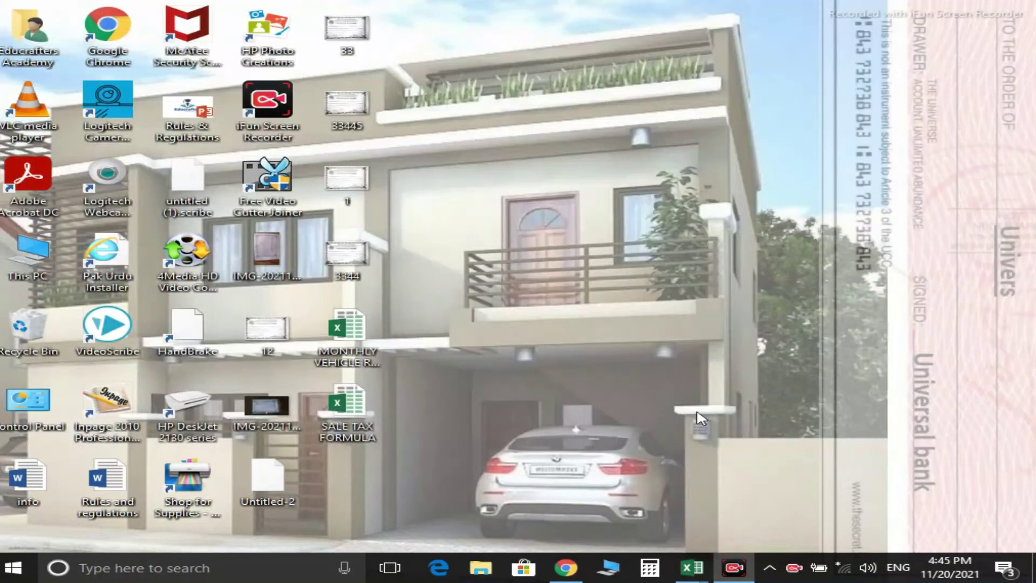
left_click(683, 567)
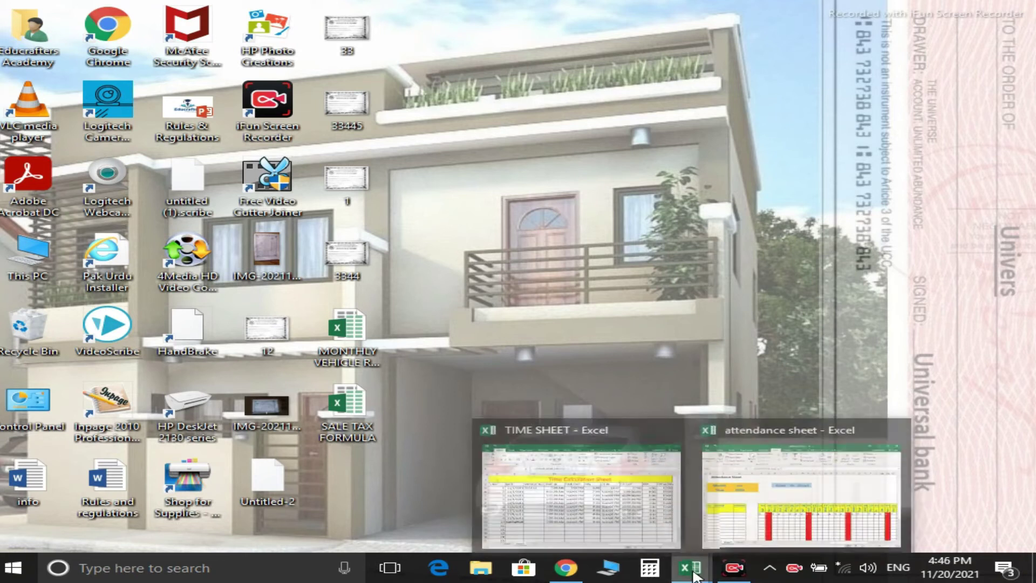
left_click(777, 519)
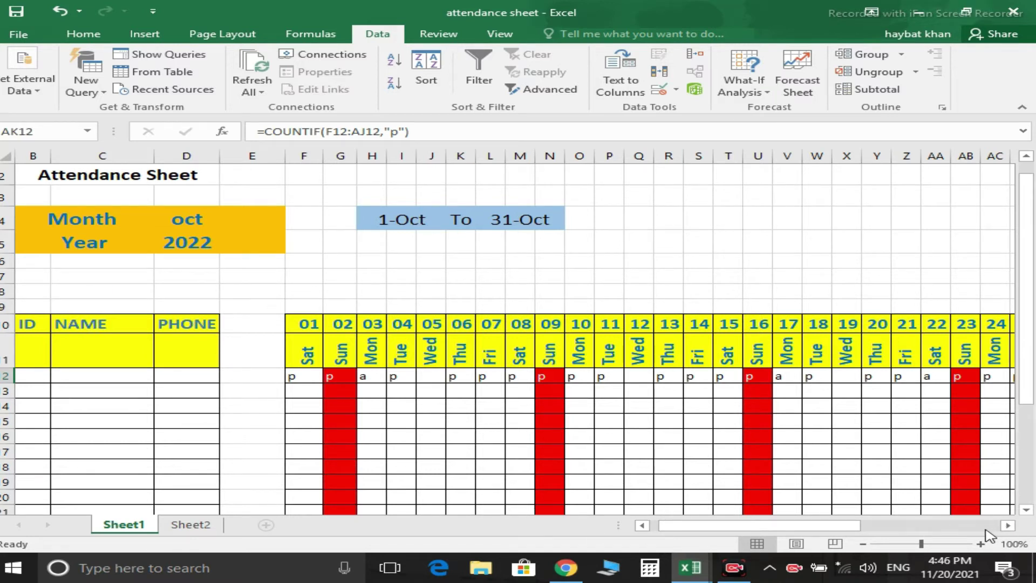
Switch the D4 month to jul, then to sep, so the dates run 1-Sep to 30-Sep.
left_click_drag(771, 528, 758, 528)
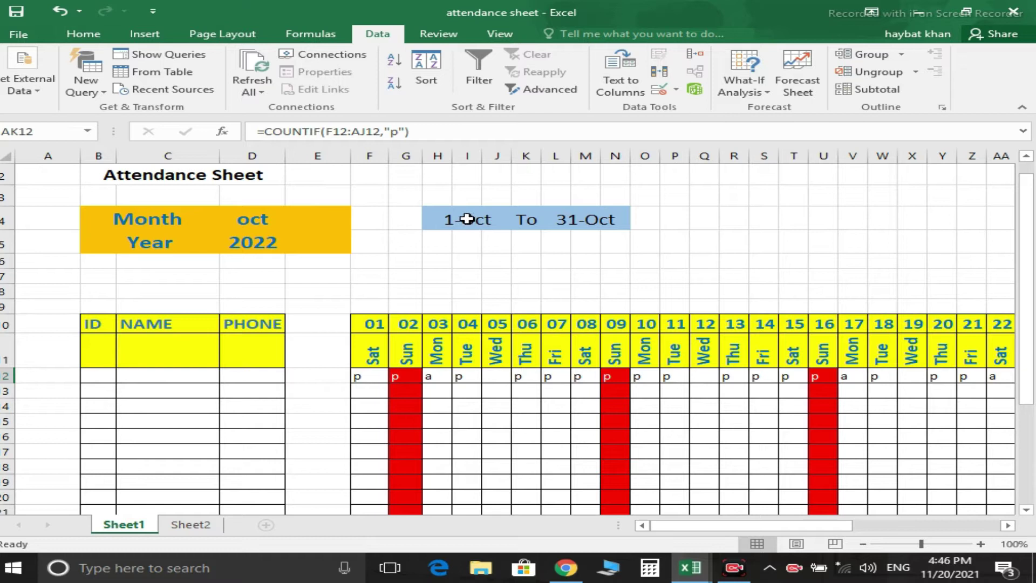
left_click(257, 216)
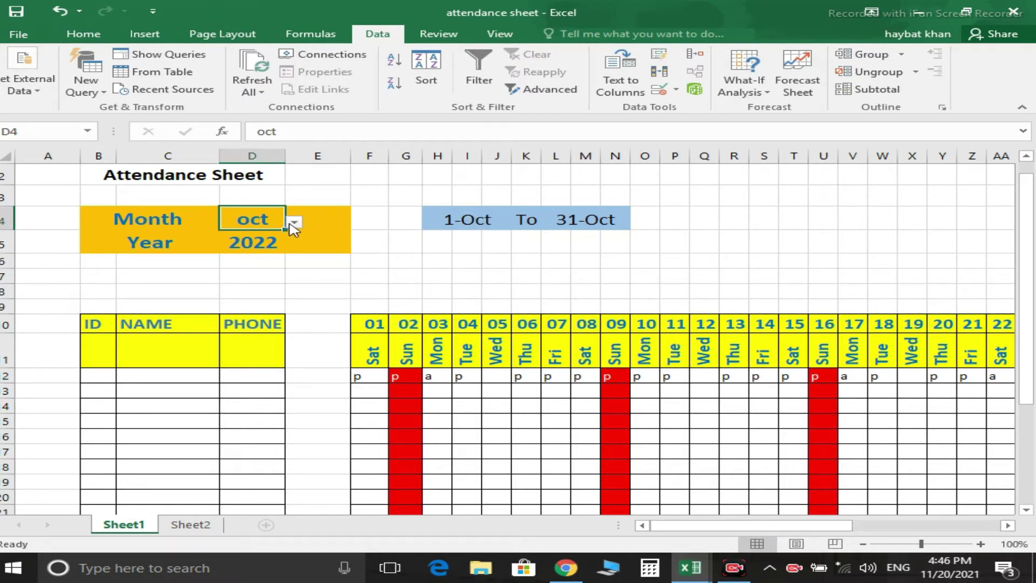
left_click(294, 223)
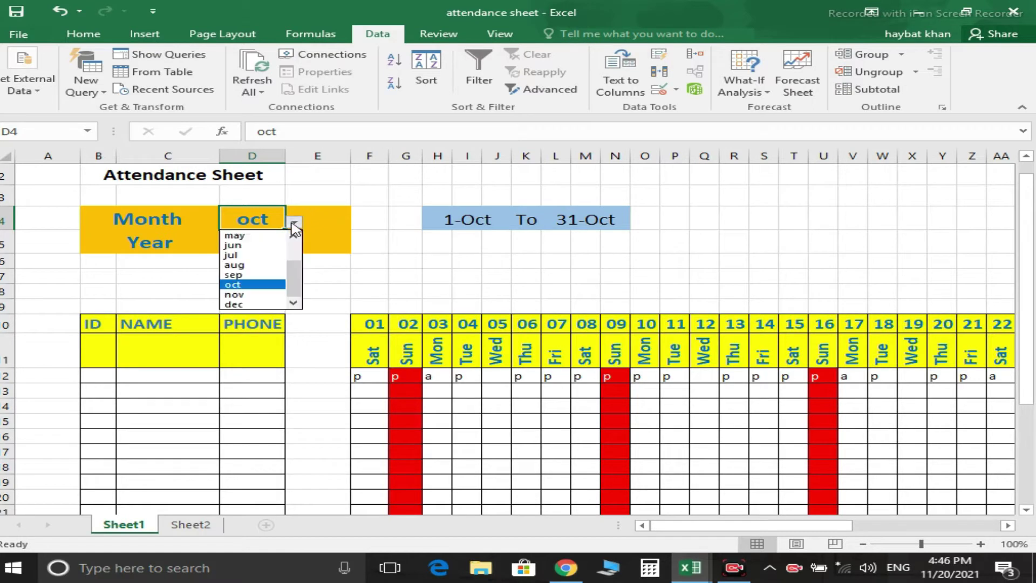
left_click(261, 256)
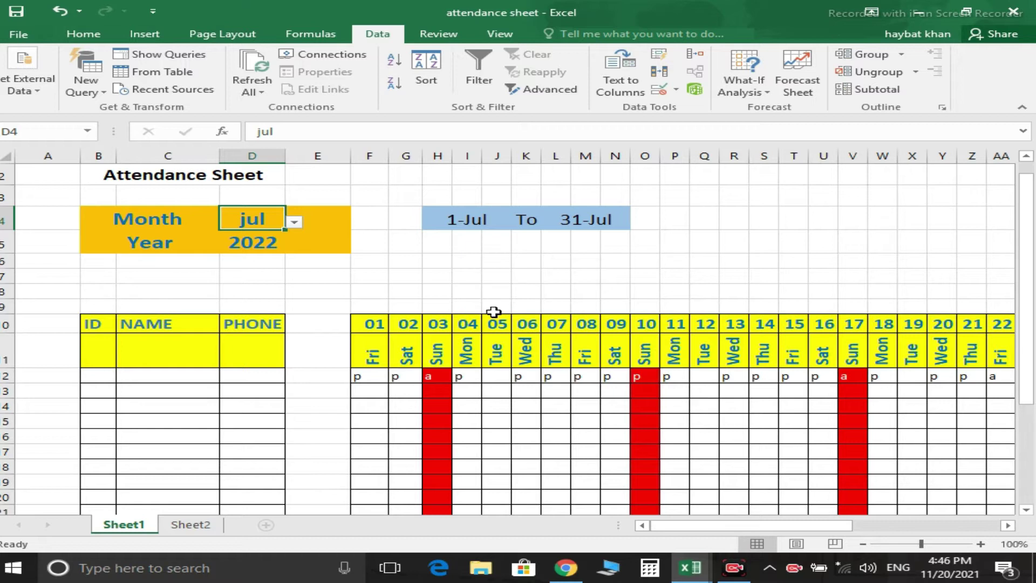
left_click(294, 222)
left_click(253, 278)
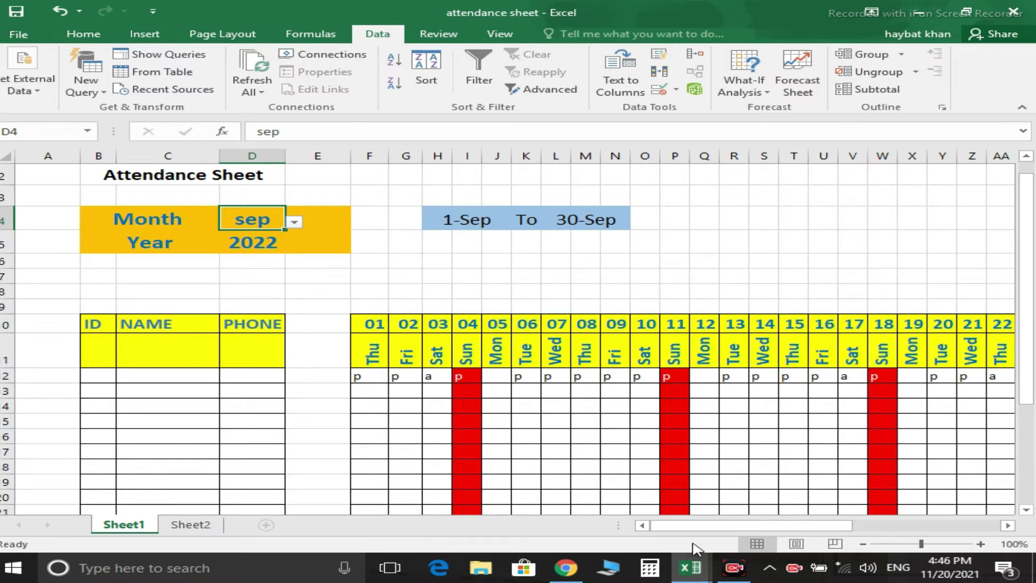
mouse_move(705, 528)
left_mouse_down()
mouse_move(722, 521)
mouse_move(745, 534)
mouse_move(706, 526)
left_mouse_up()
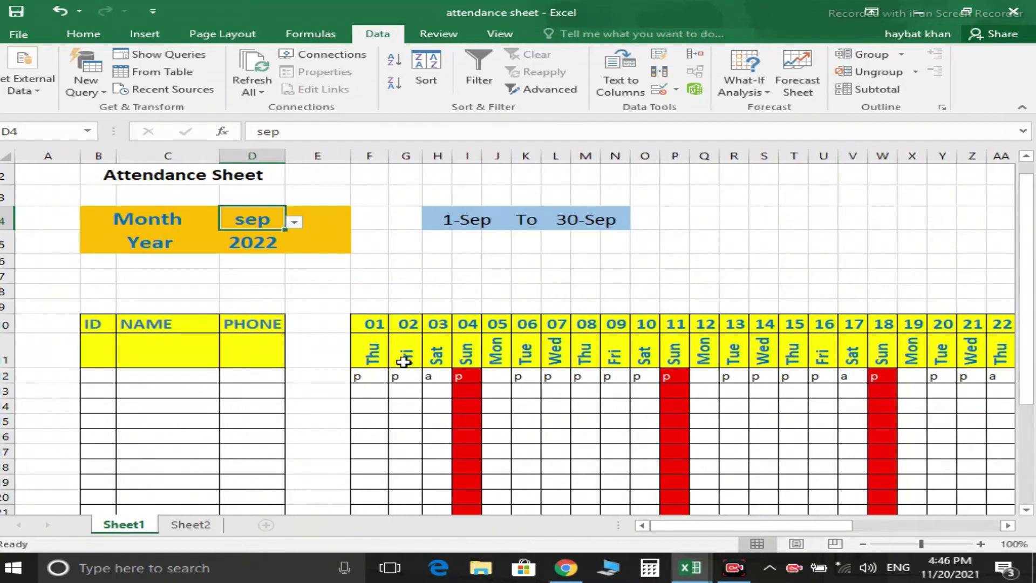
Set the D5 year to 2021 and try the months jul and nov in D4.
left_click(252, 246)
left_click(296, 248)
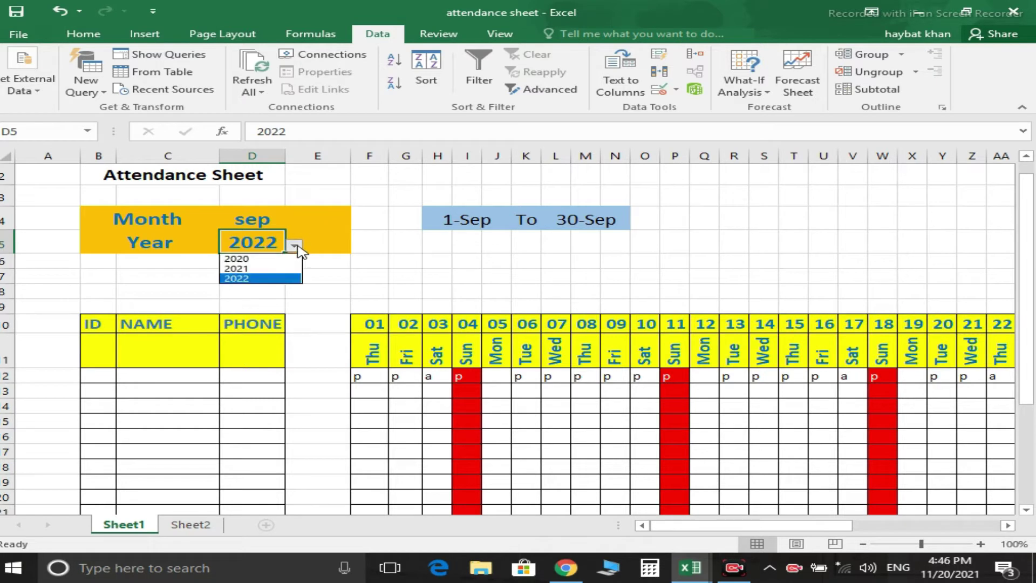
left_click(277, 269)
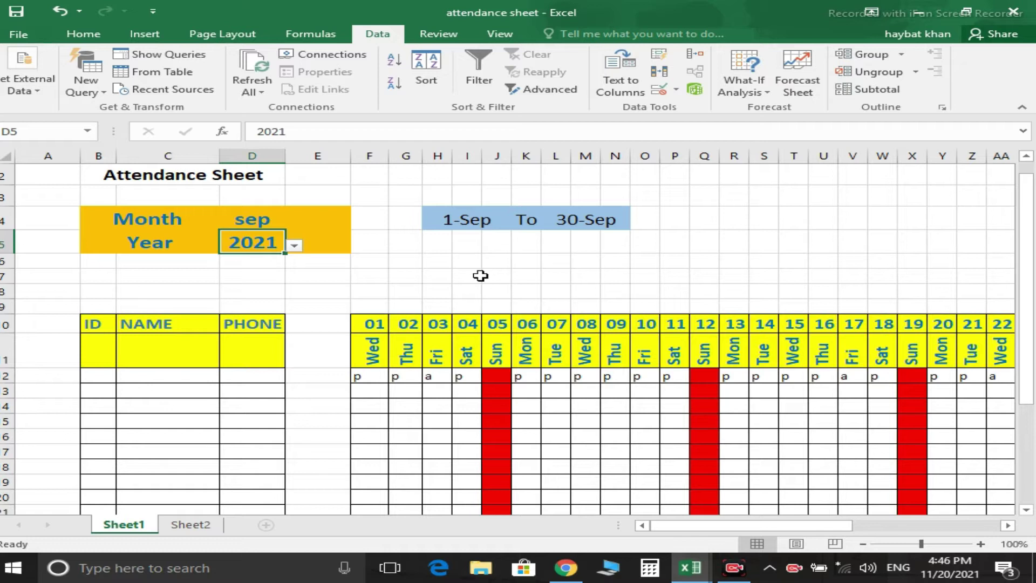
left_click(250, 216)
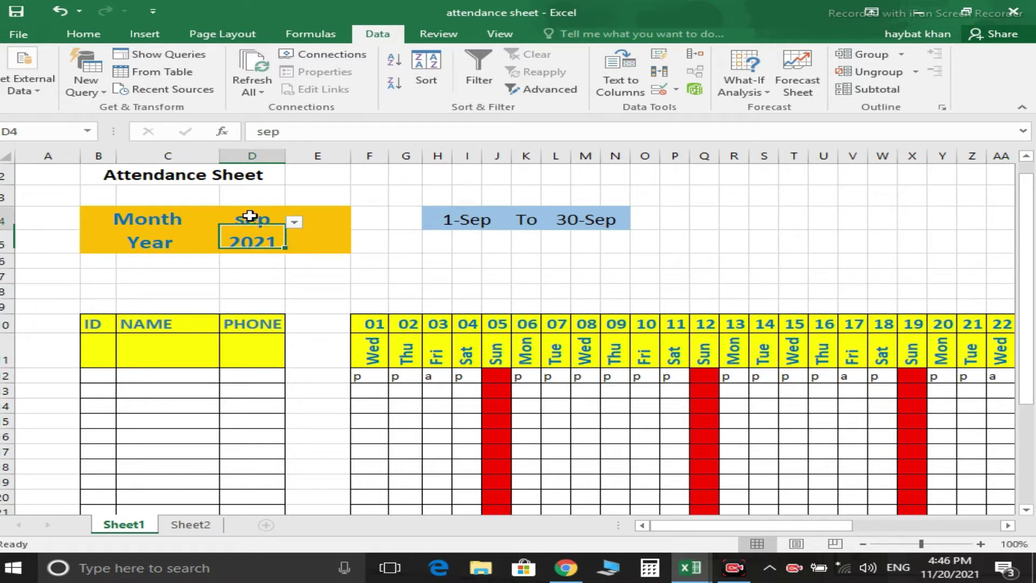
left_click(297, 226)
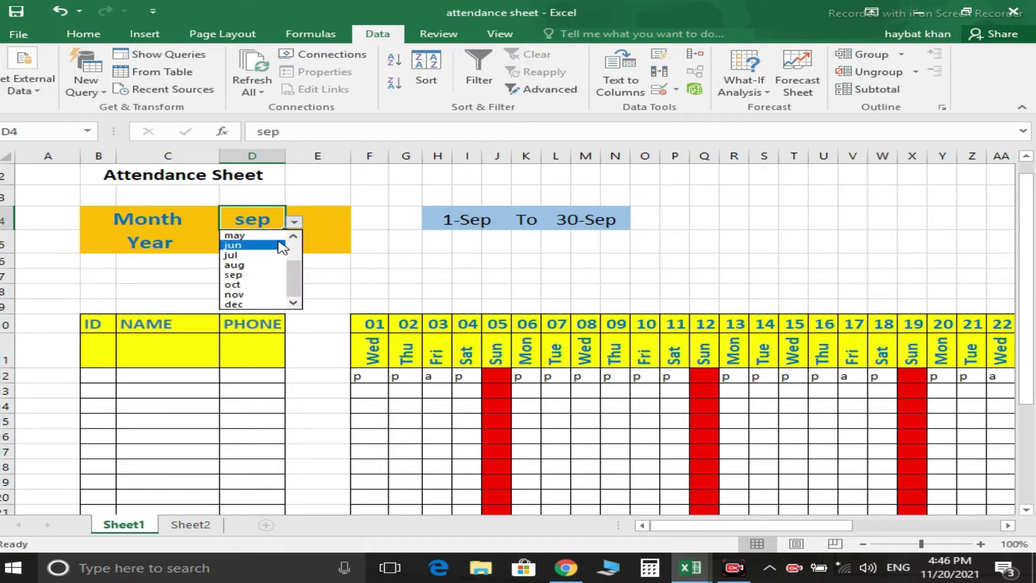
left_click(259, 256)
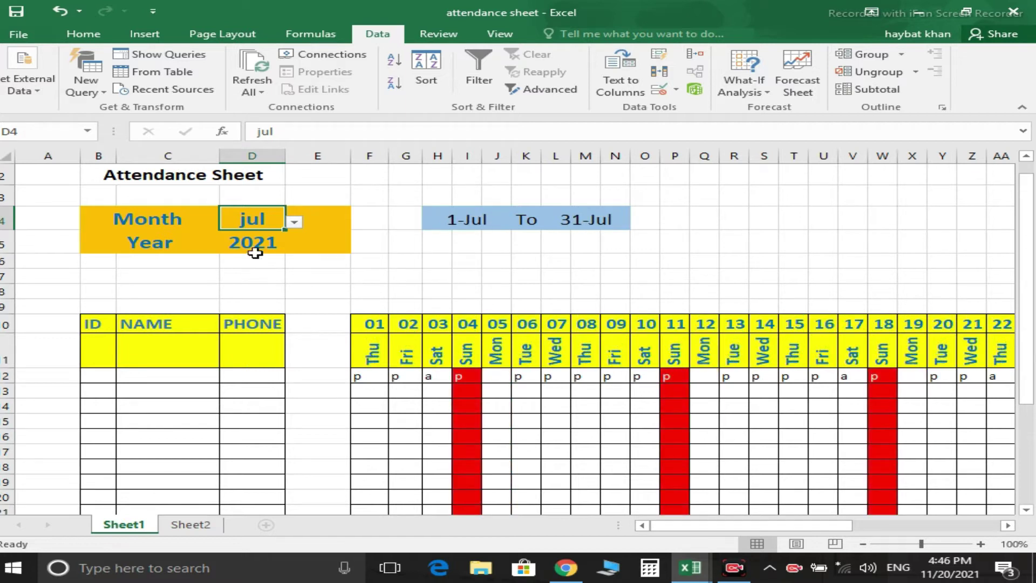
left_click(295, 223)
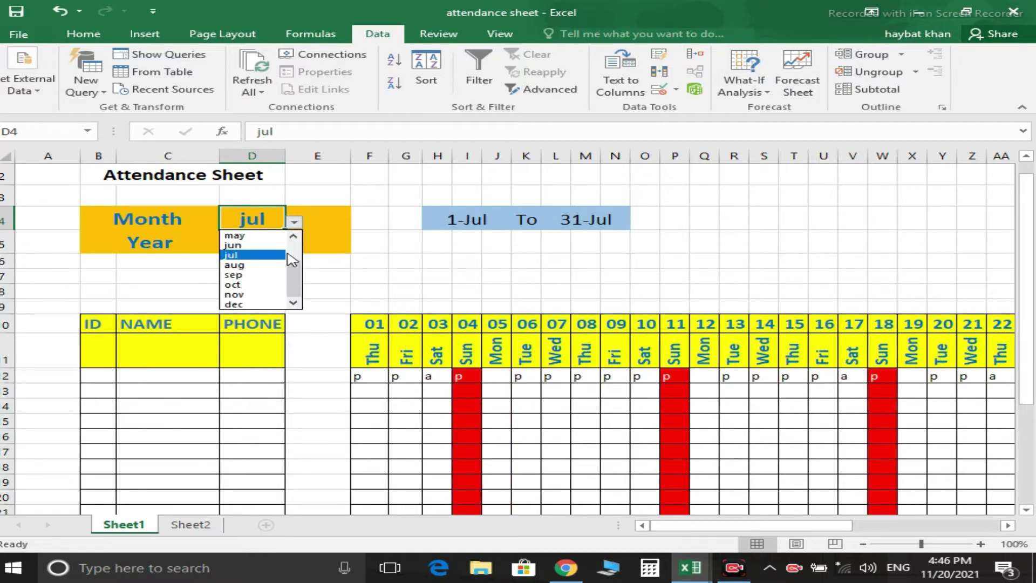
left_click(253, 295)
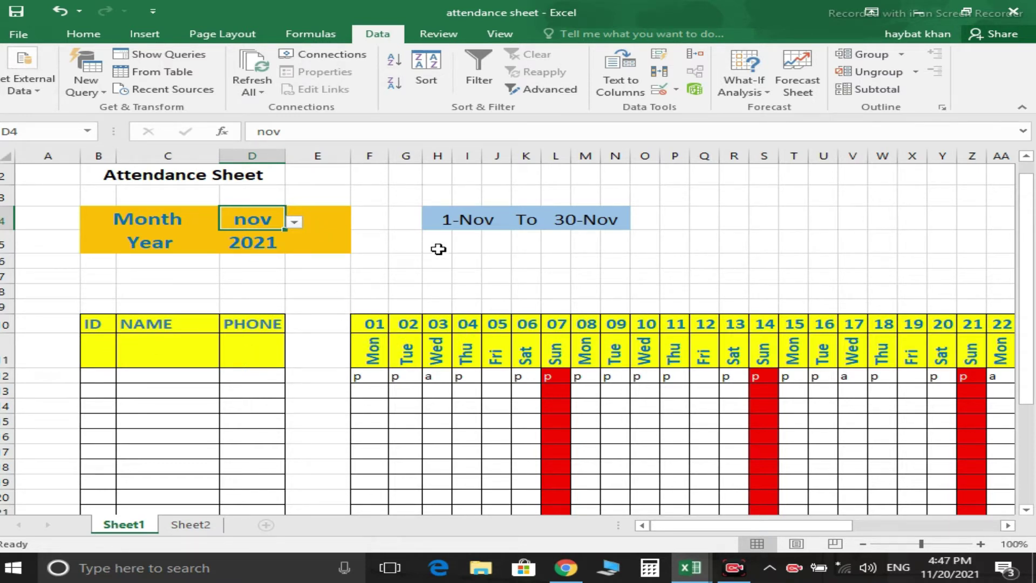
Set the D4 month to feb and zoom the sheet out to 90%.
left_click(294, 222)
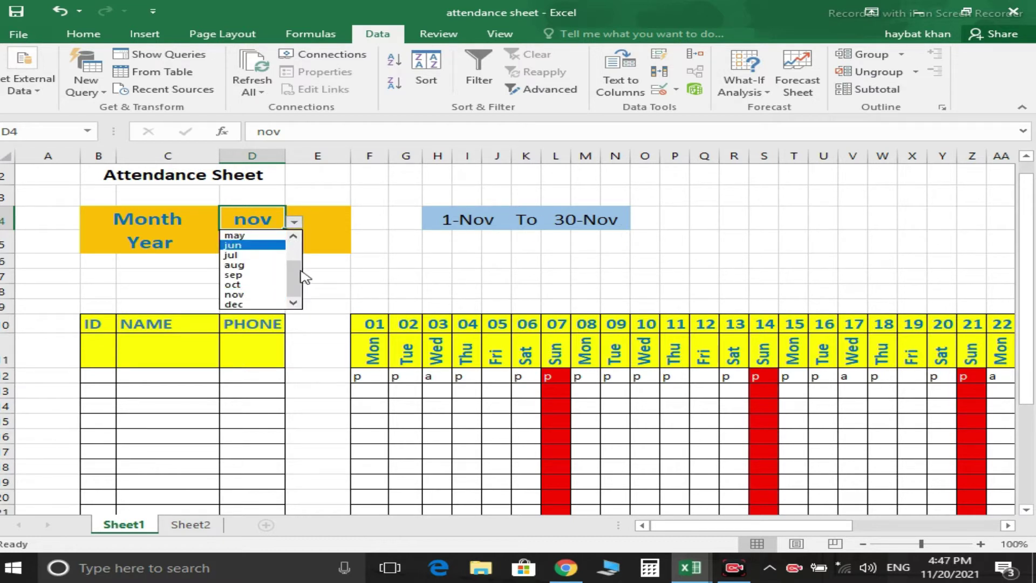
left_click_drag(295, 272, 300, 246)
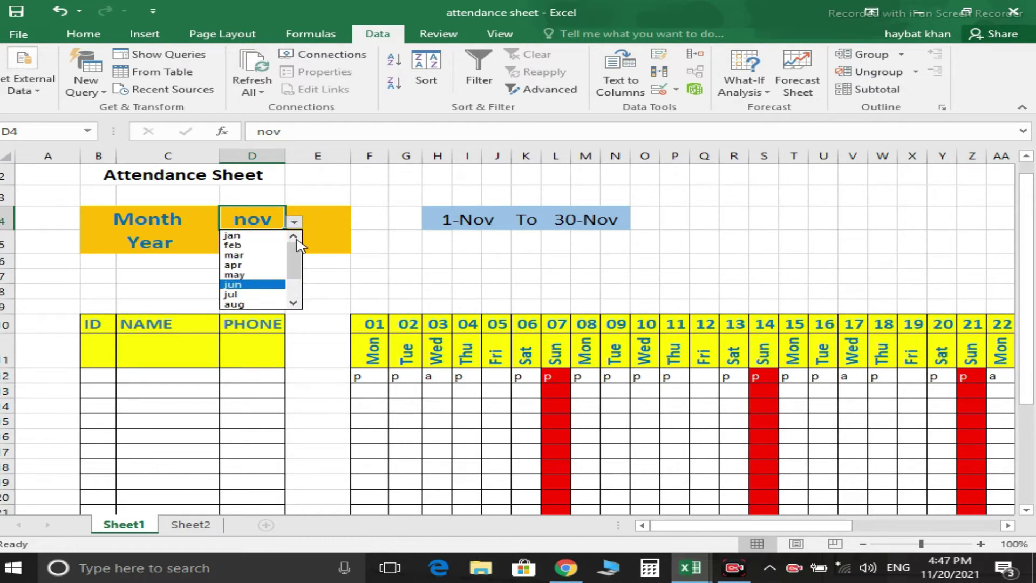
left_click(237, 245)
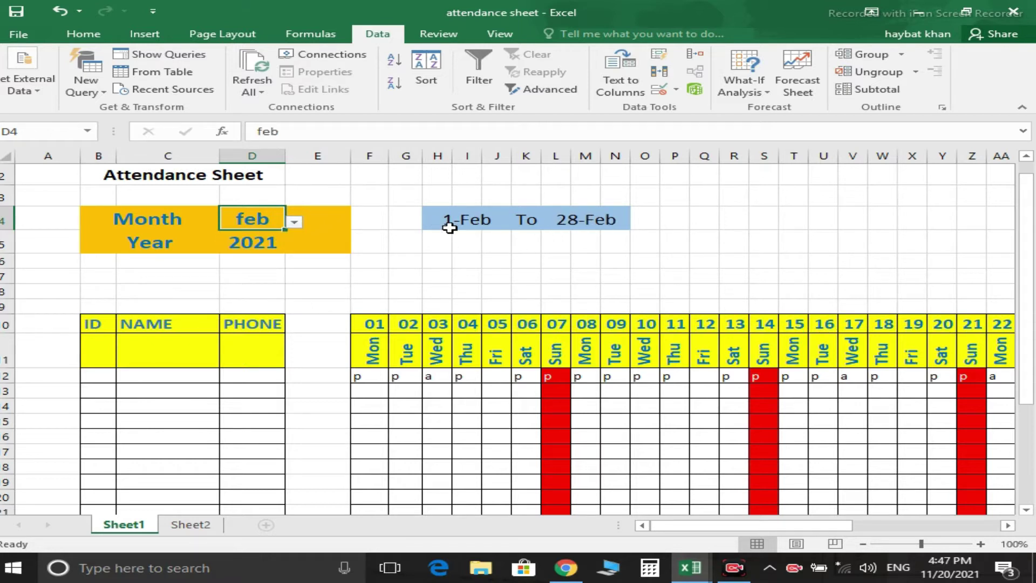
left_click_drag(656, 528, 713, 528)
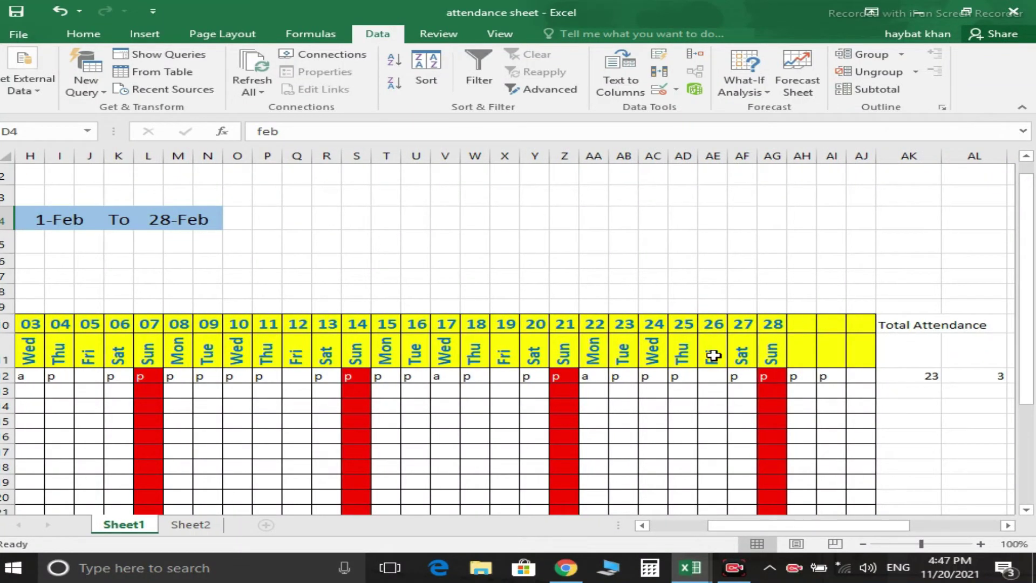
left_click_drag(750, 526, 725, 533)
left_click(863, 544)
left_click_drag(838, 529, 823, 528)
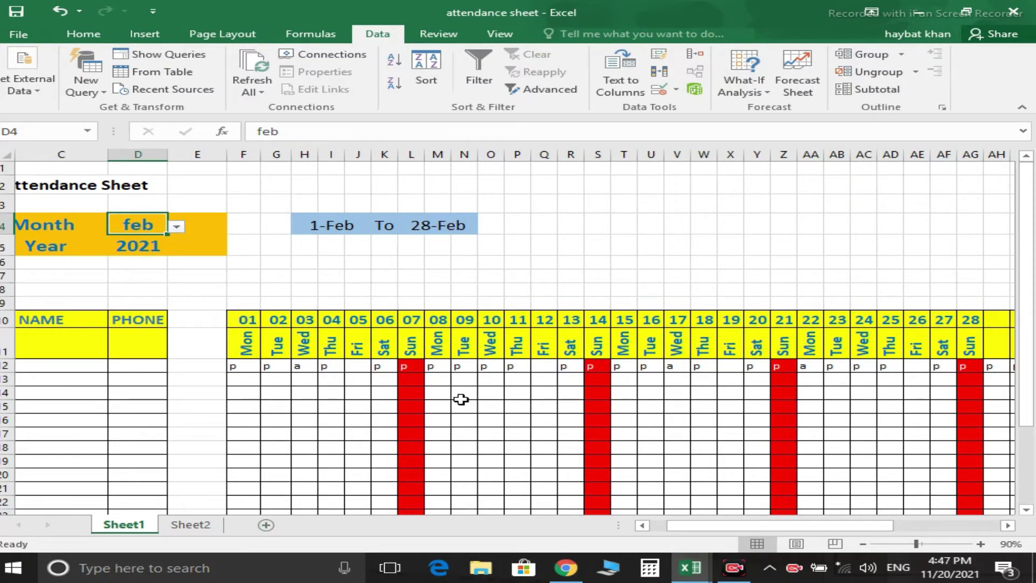
In a new workbook, enter the title ATTENDANCE SHEET in A1 and check its span to column O.
key("ctrl+n")
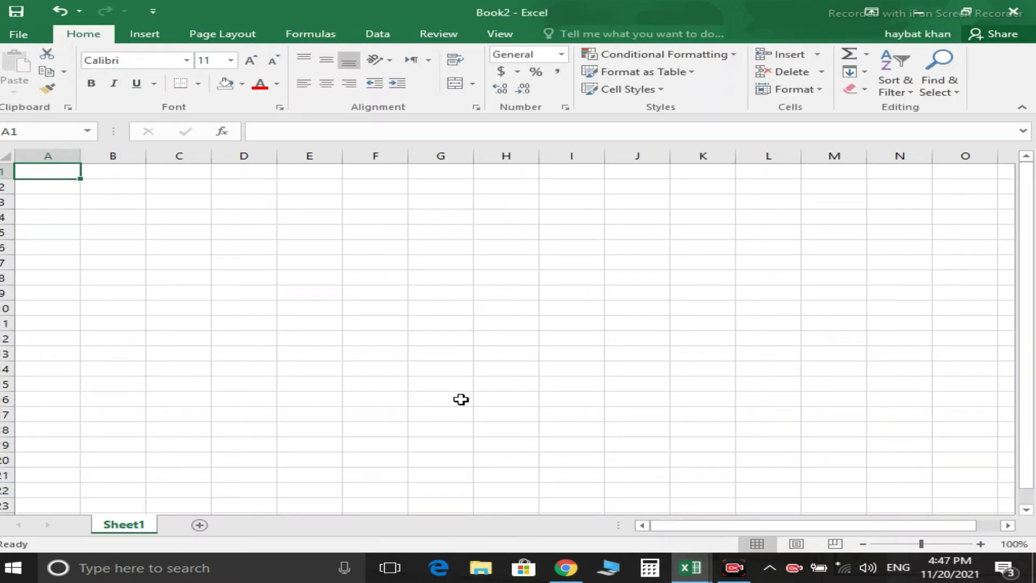
type("aT")
key("BackSpace")
key("BackSpace")
key("BackSpace")
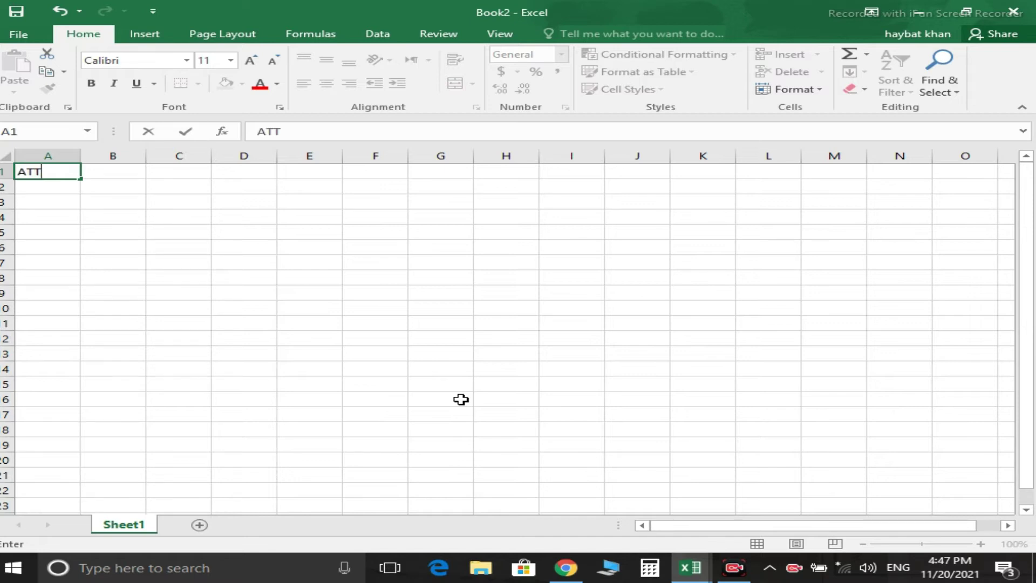
type("END")
type("ANCE ")
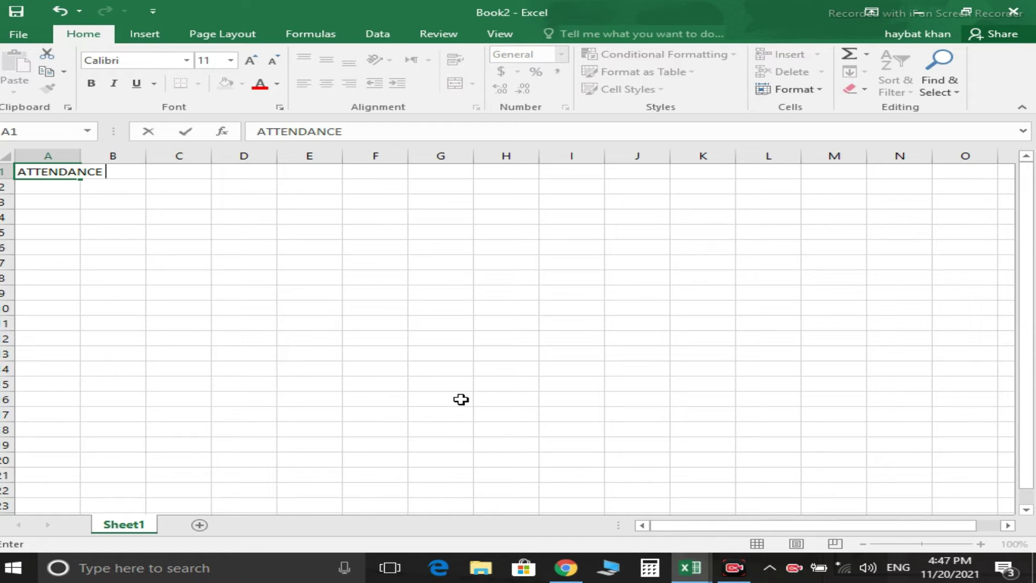
type("SHEET")
key("Return")
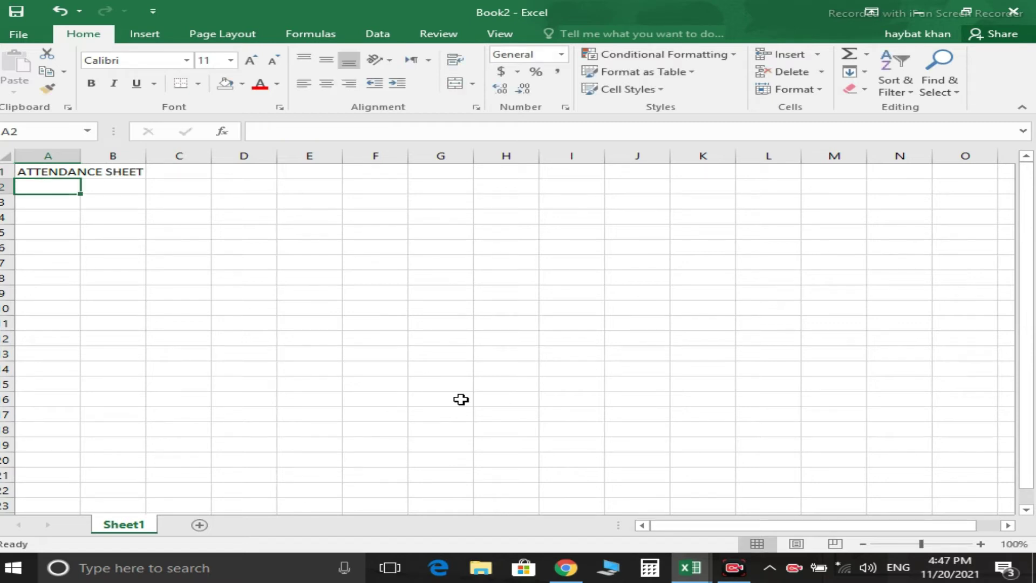
key("Up")
key("shift+Right")
key("shift+Right")
key("shift+Right")
key("shift+Right")
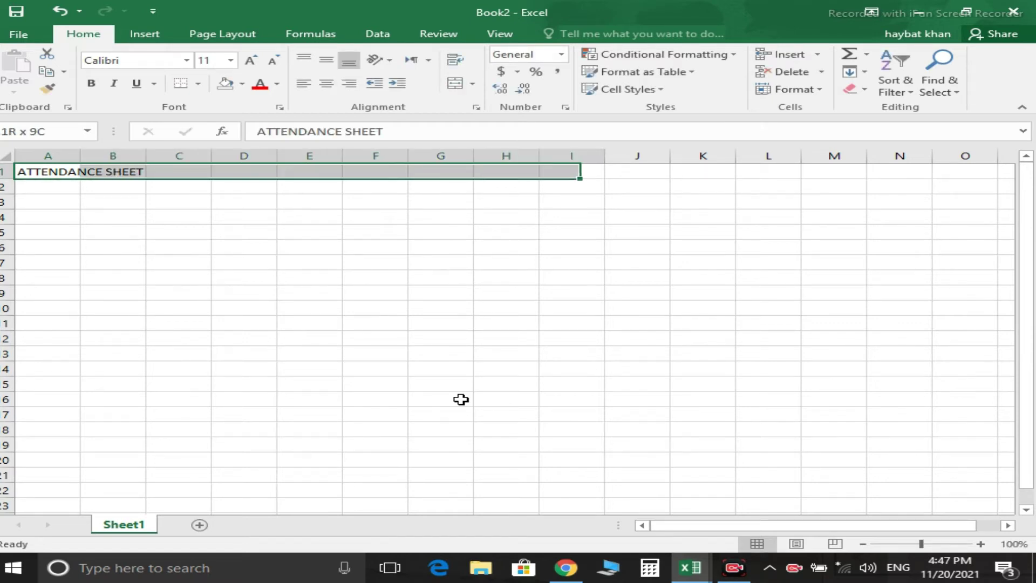
key("shift+Right")
key("shift+Right")
key("shift+Right")
key("shift+Left")
key("shift+Left")
key("shift+Left")
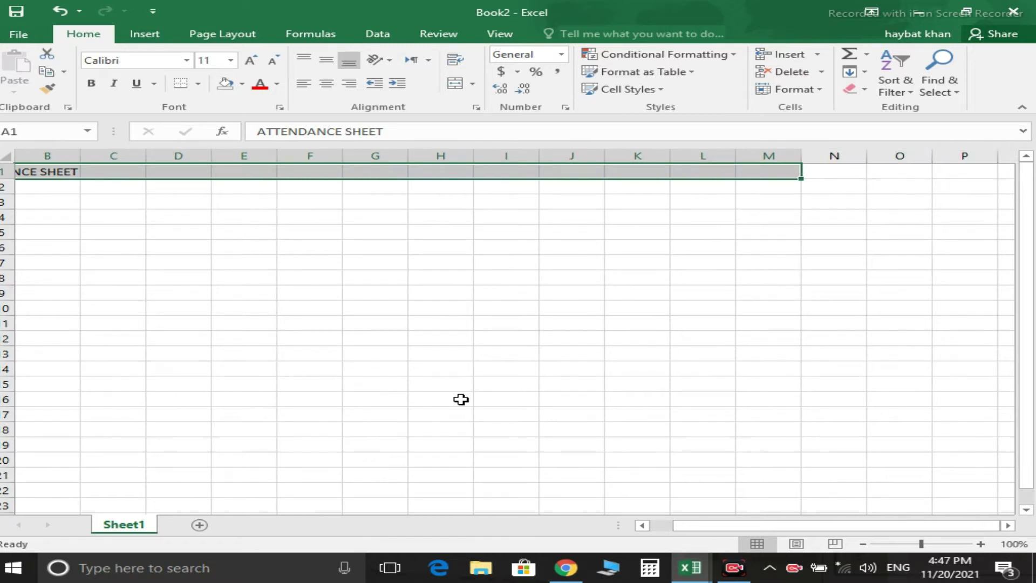
key("shift+Right")
key("shift+Right")
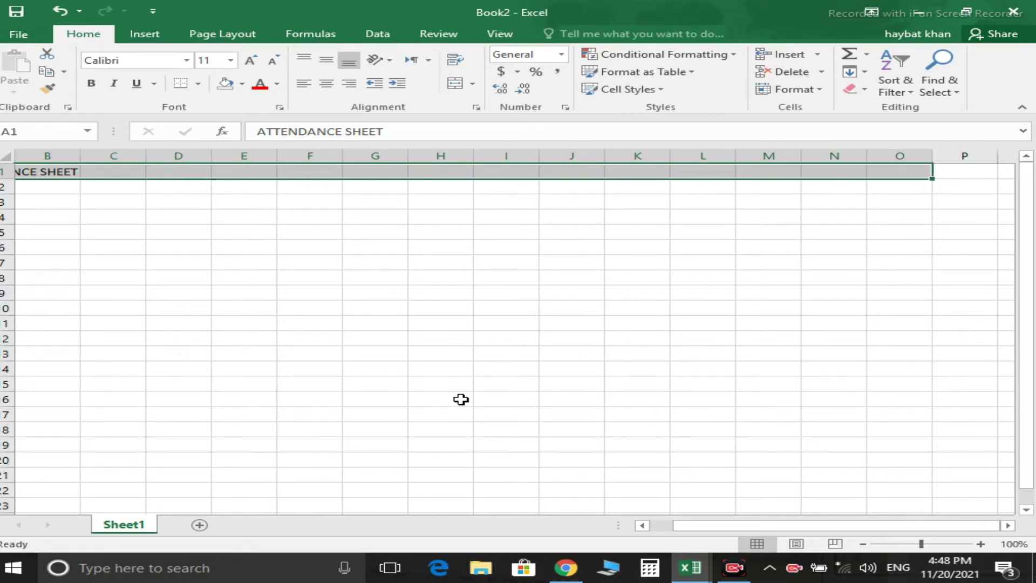
key("Left")
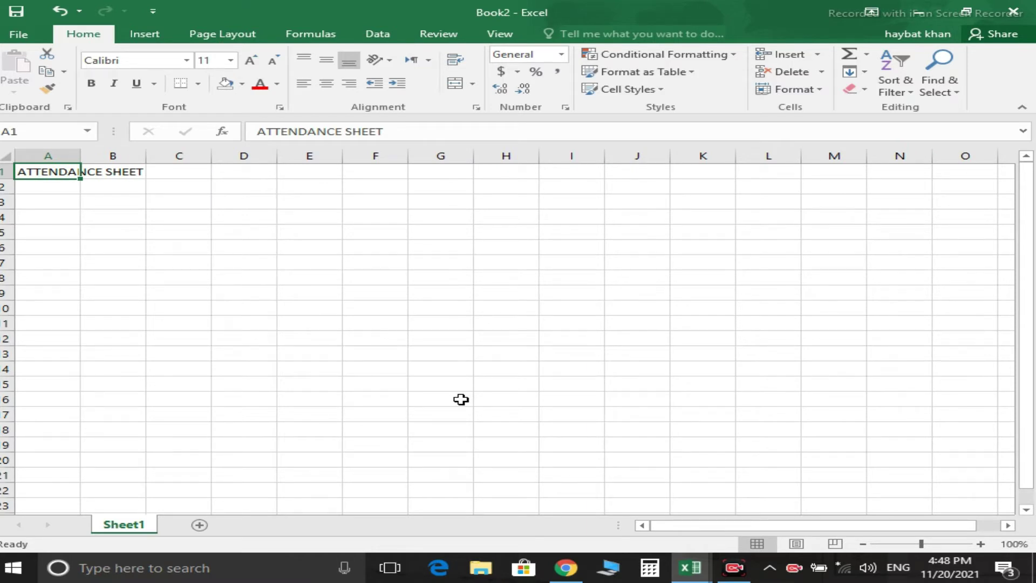
Enter the labels MONTH: in B4 and YEAR: in B5.
key("Down")
key("Down")
key("Down")
key("Right")
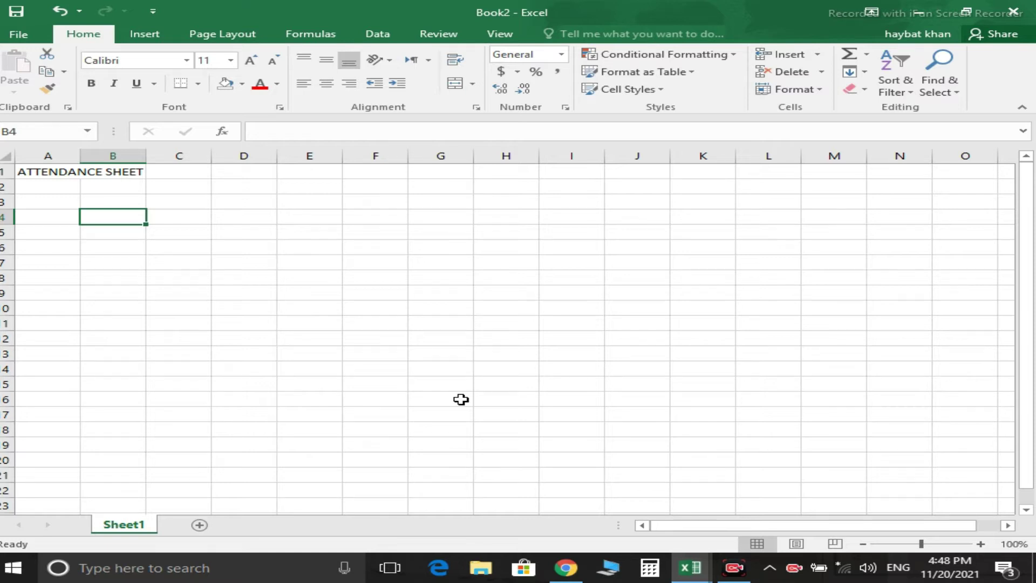
type("MO")
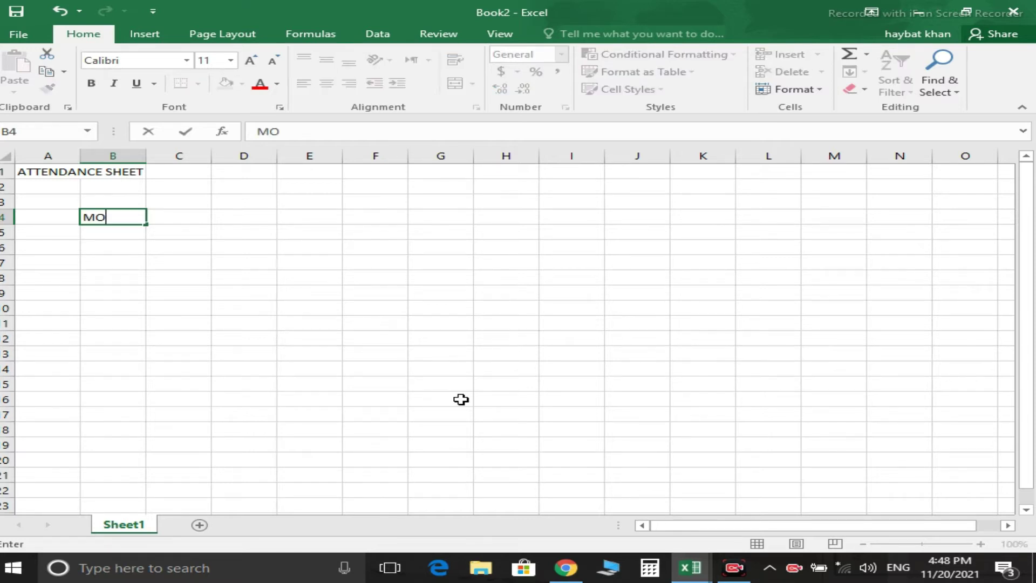
type("NTH:")
key("Return")
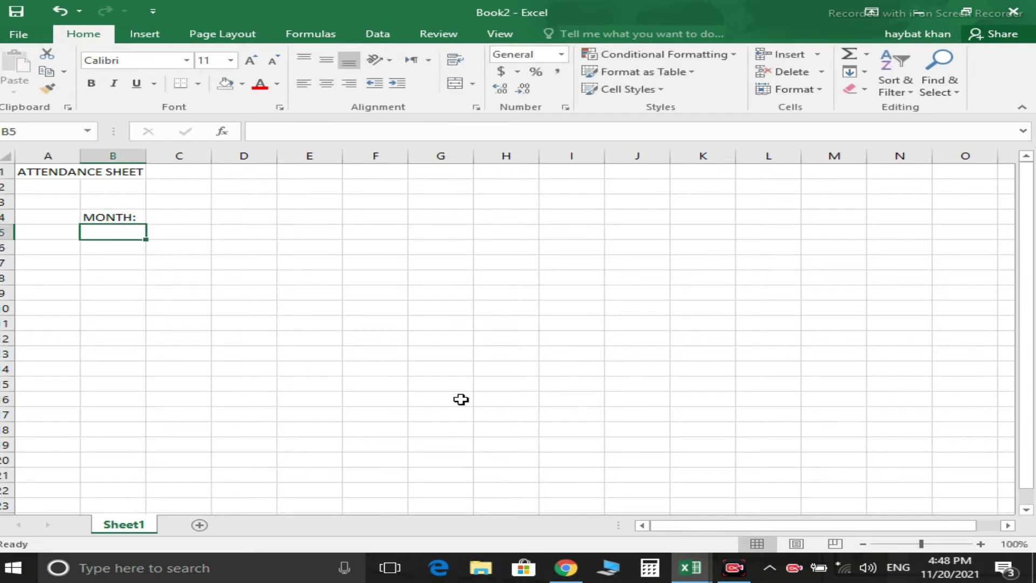
type("YEAR")
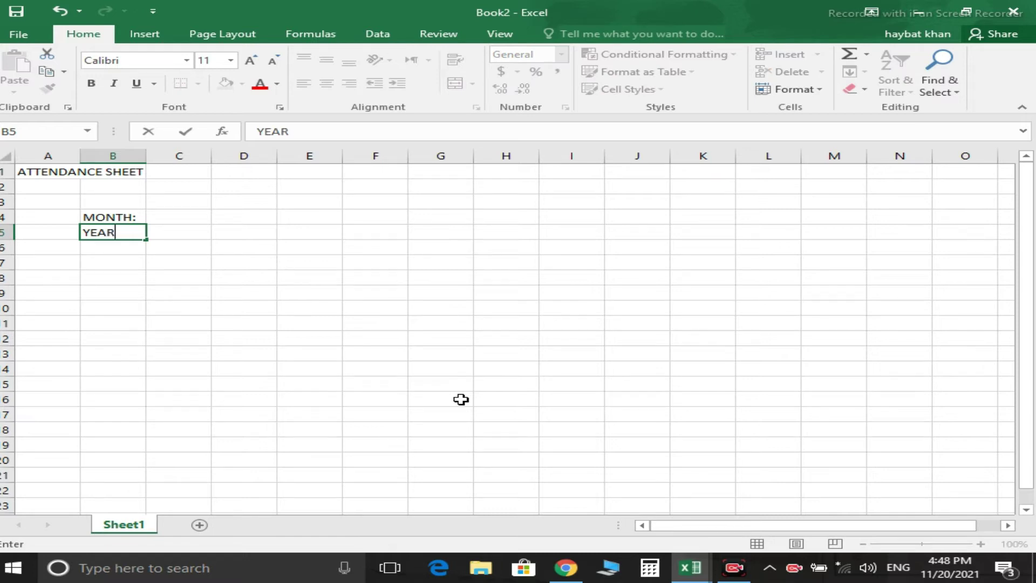
type(":")
key("Return")
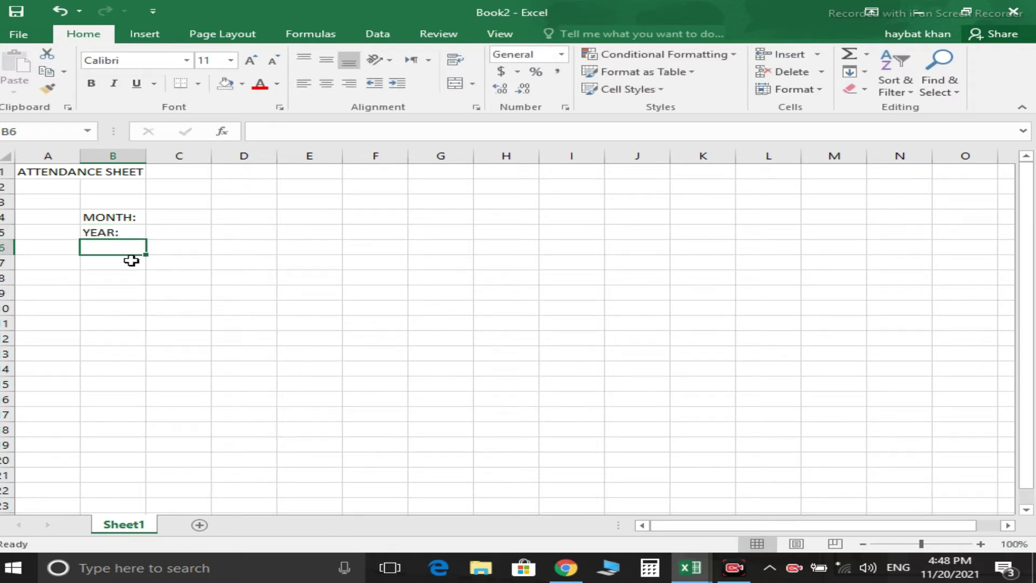
left_click(174, 219)
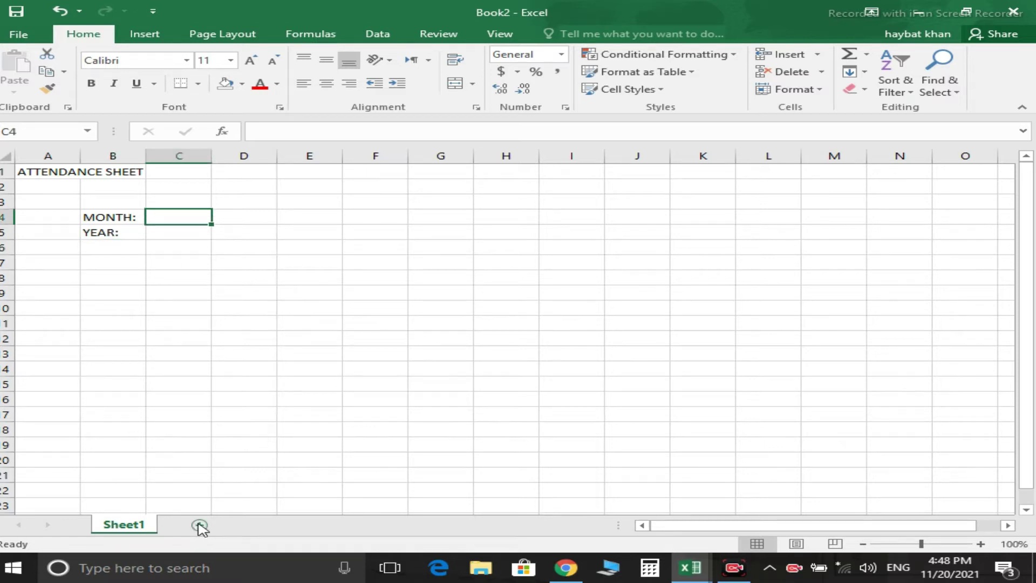
On a new Sheet2, enter Jan in A1 and fill the months down to Dec in A12, then return to Sheet1.
left_click(199, 525)
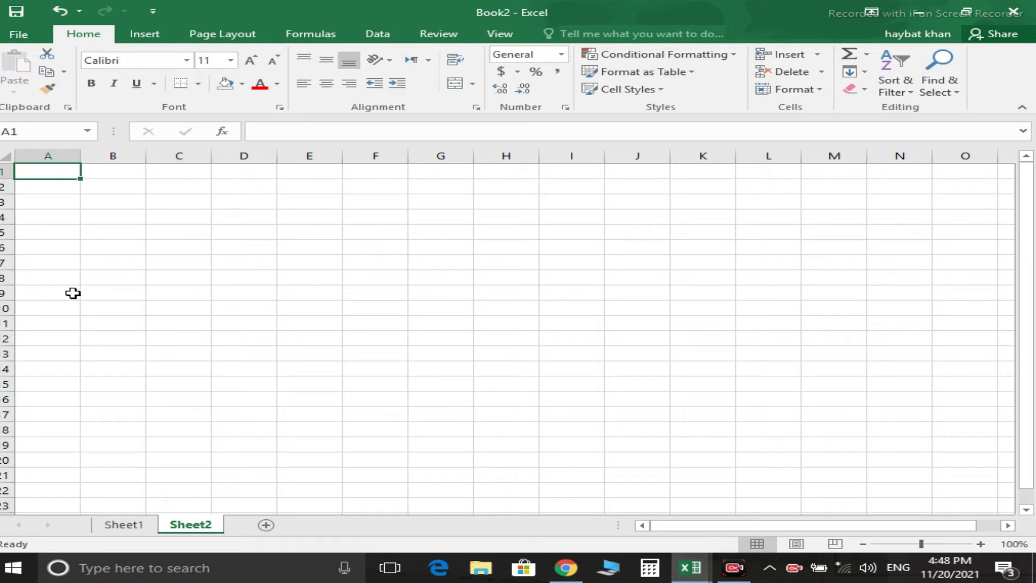
type("jAN")
key("Return")
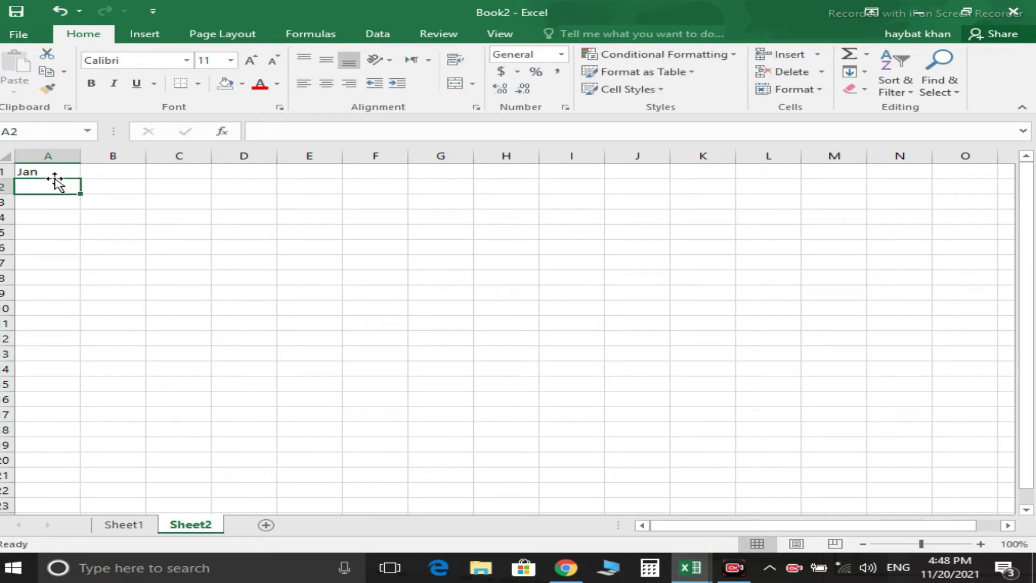
left_click(64, 172)
left_click_drag(81, 180, 76, 344)
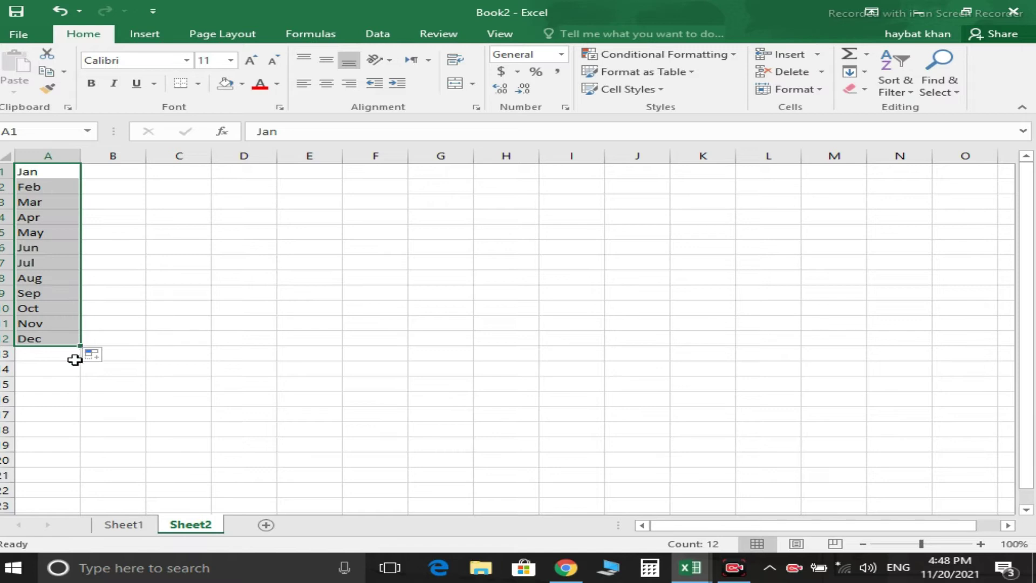
left_click(130, 529)
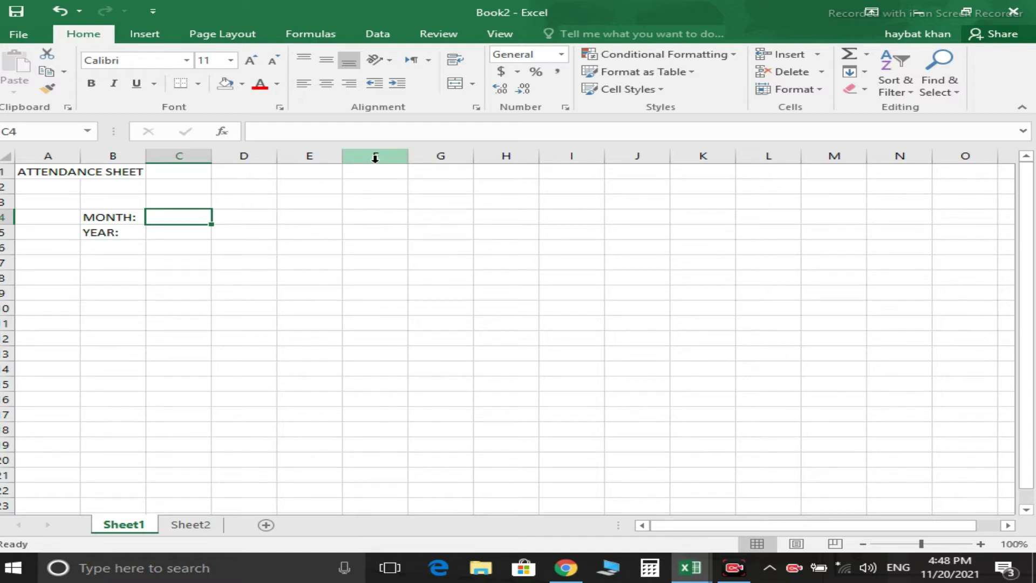
Give C4 list validation sourced from Sheet2!$A$1:$A$12.
left_click(378, 34)
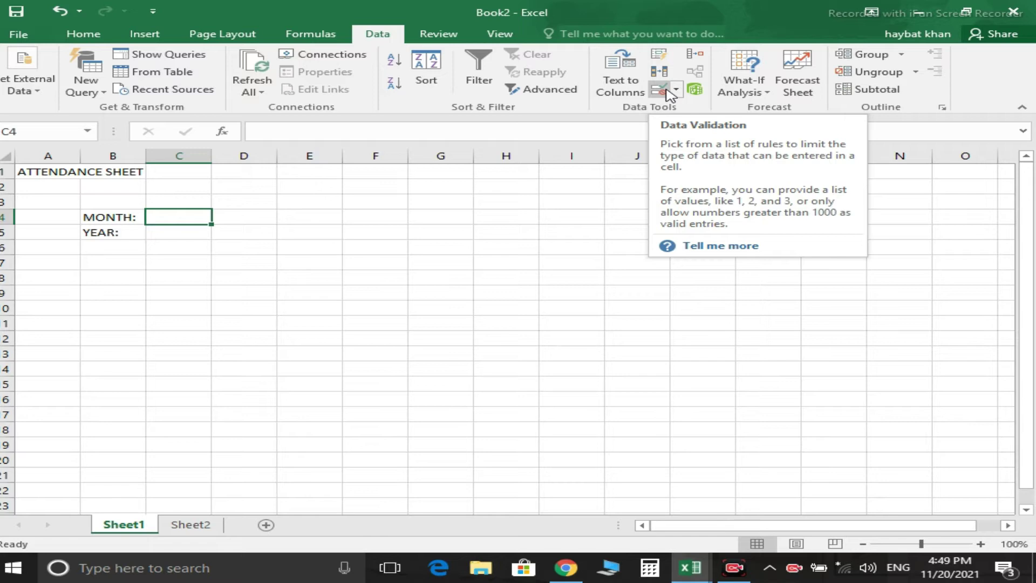
left_click(661, 89)
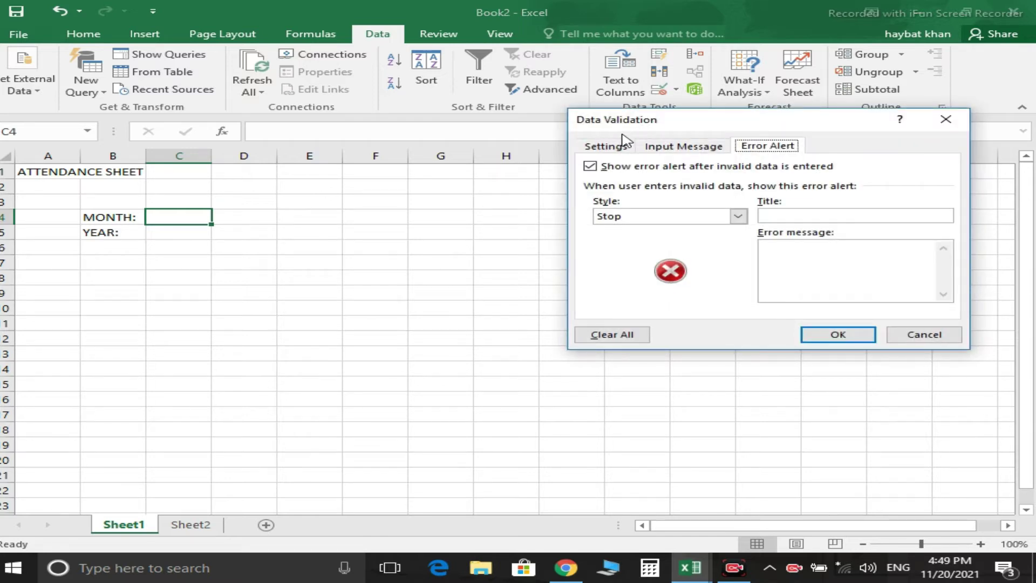
left_click(606, 147)
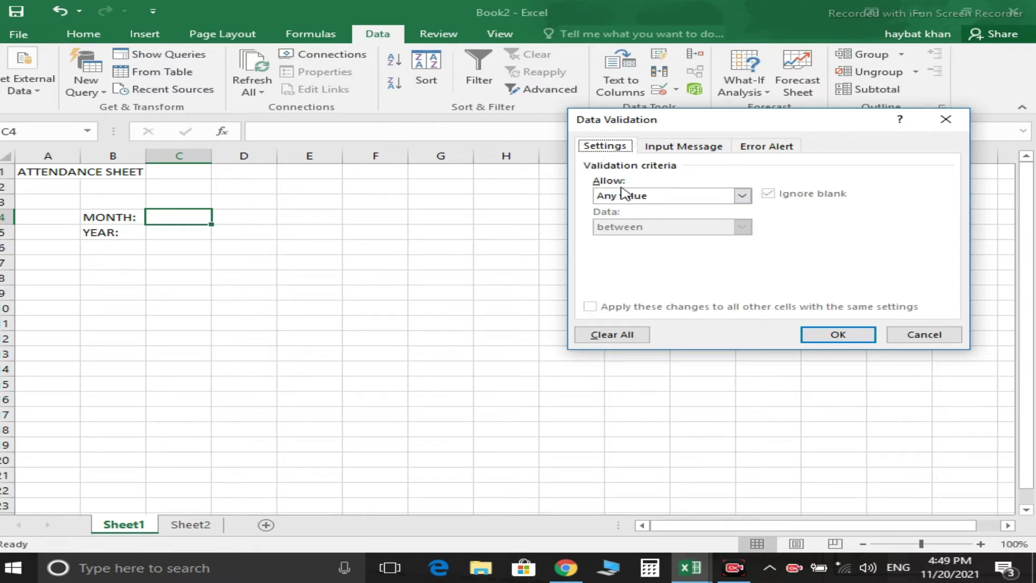
left_click(742, 197)
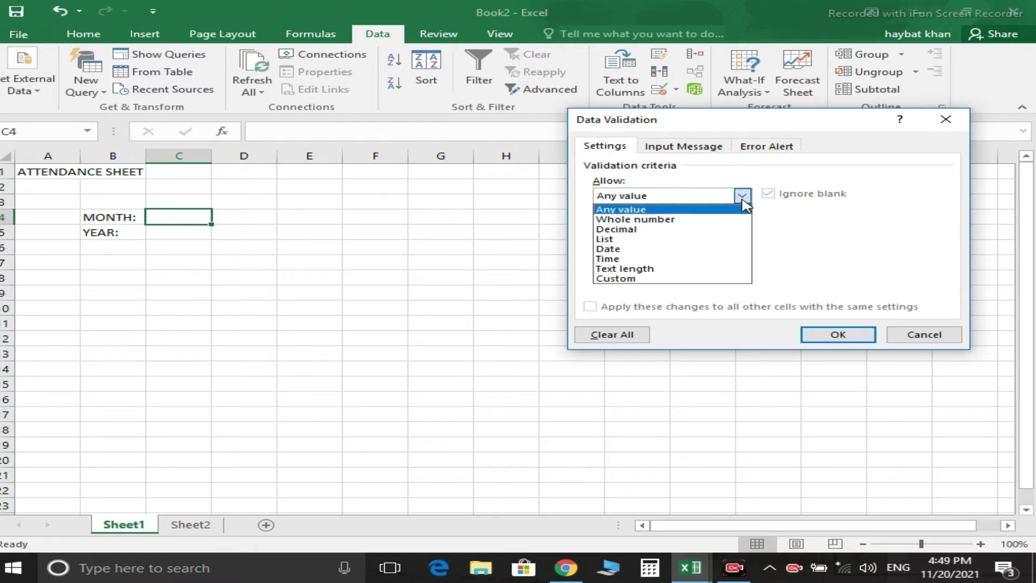
left_click(647, 239)
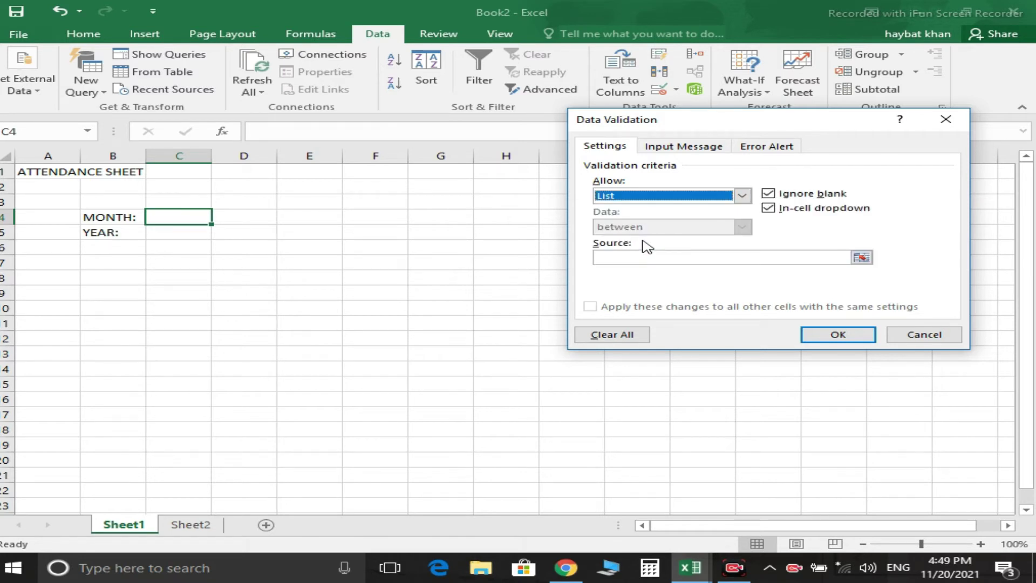
left_click(610, 257)
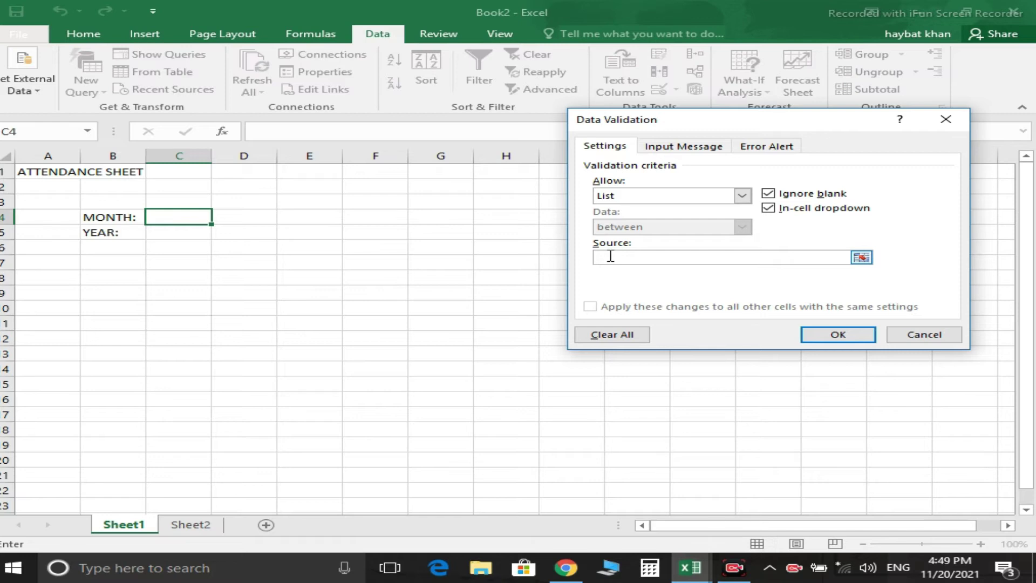
left_click(178, 527)
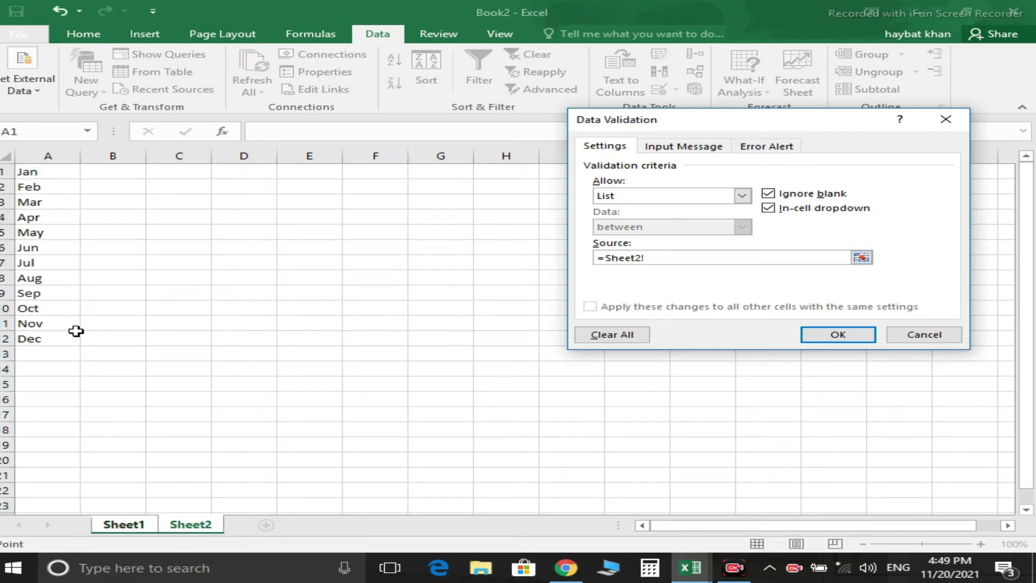
left_click_drag(68, 336, 80, 173)
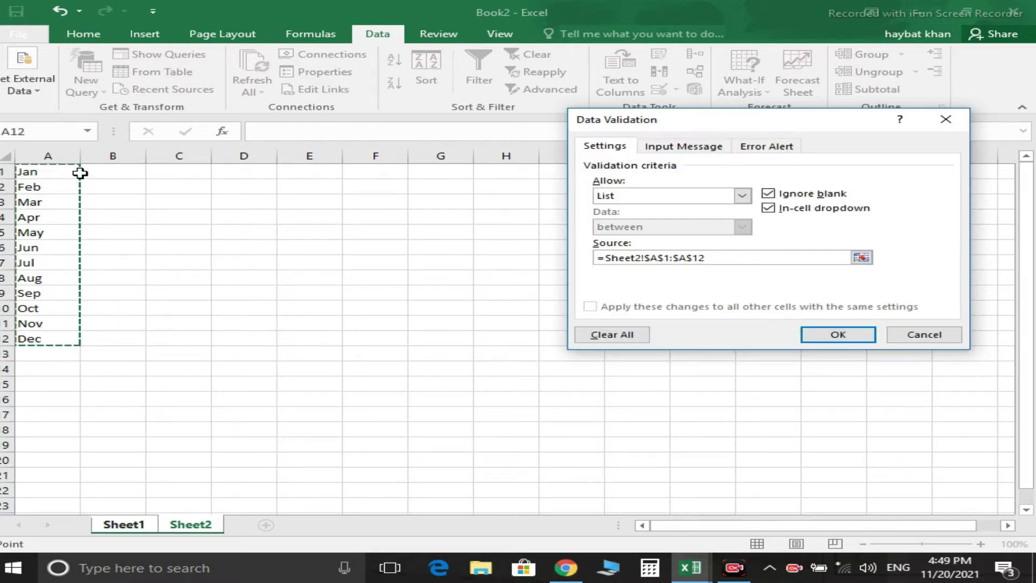
left_click(833, 340)
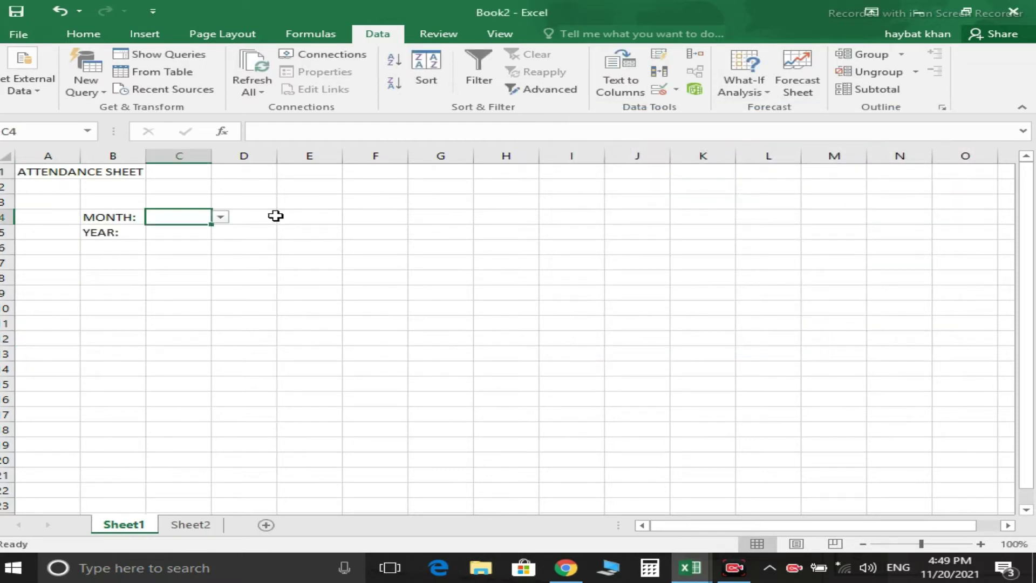
Pick Apr, then Aug, from C4's new month dropdown.
left_click(221, 218)
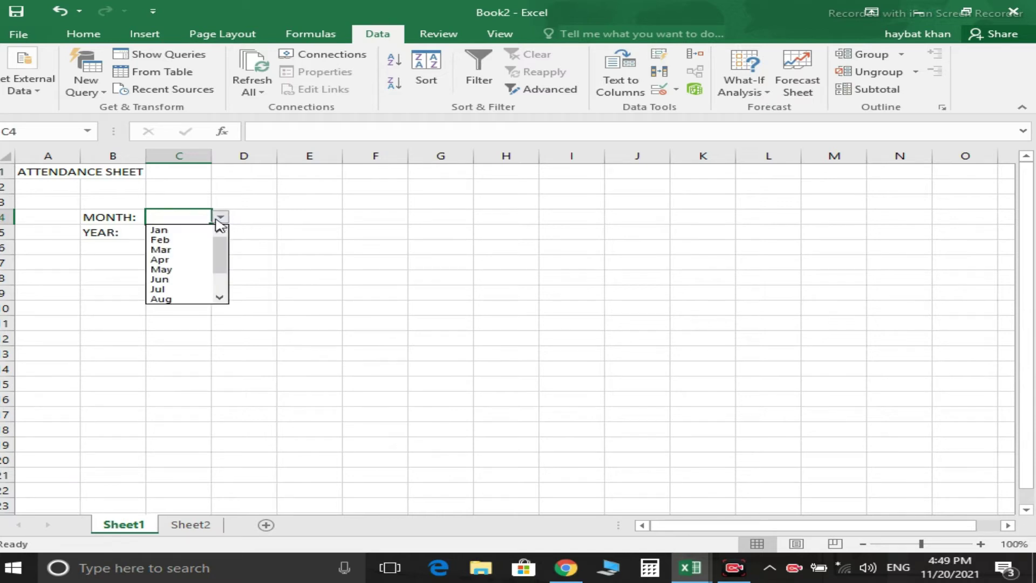
left_click(174, 261)
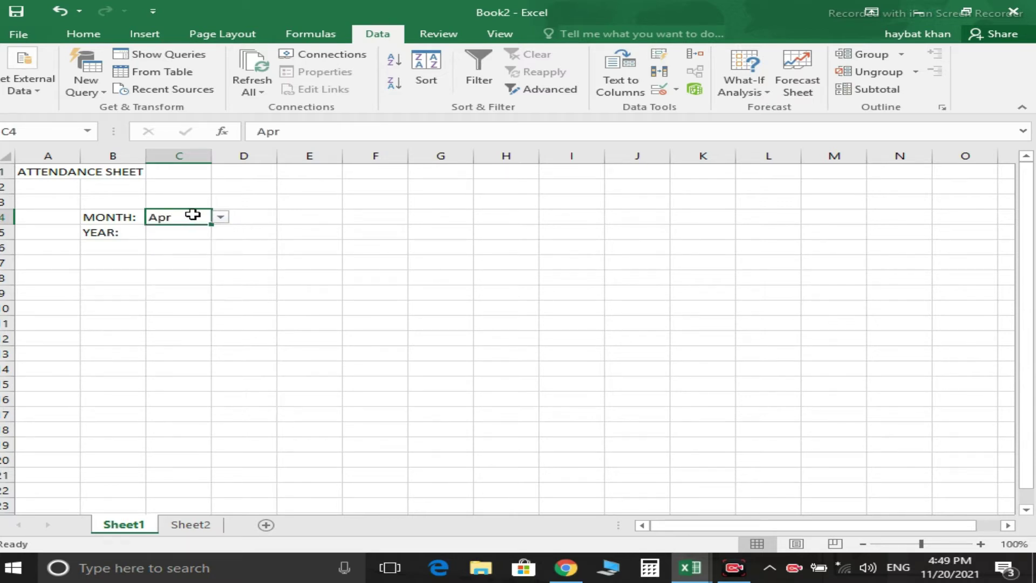
left_click(221, 217)
left_click(174, 269)
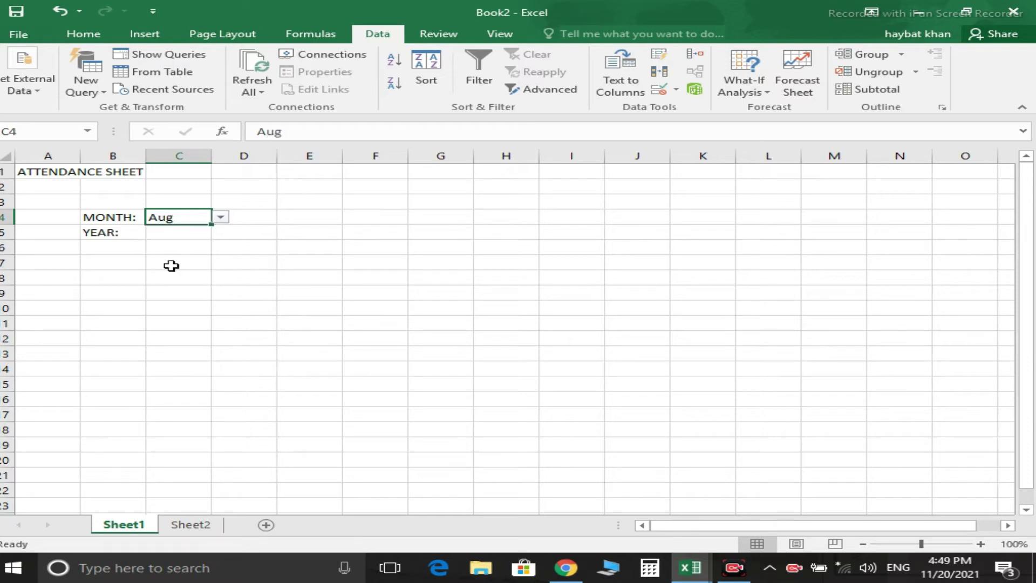
left_click(165, 233)
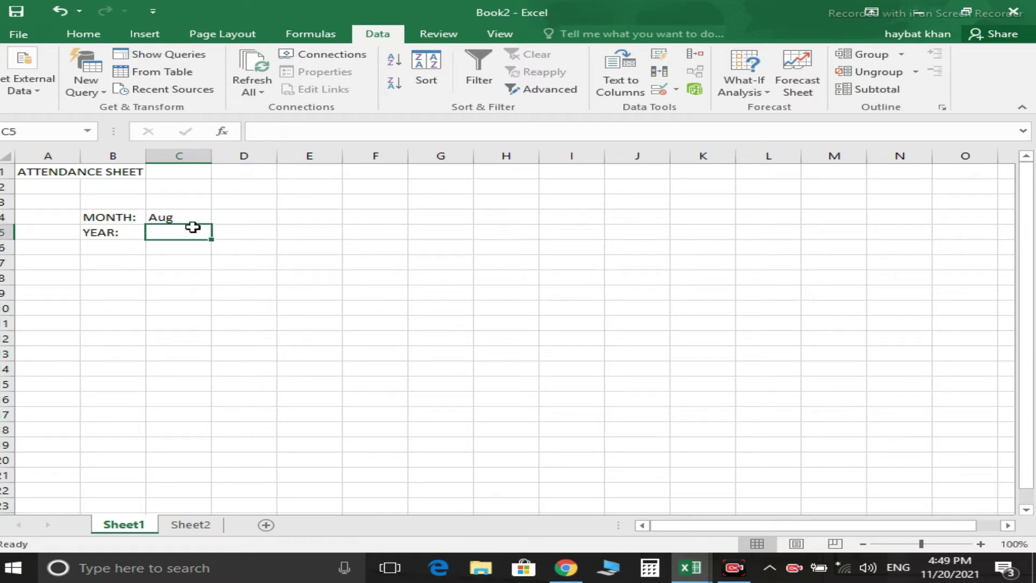
Give C5 list validation with the years 2020,2021,2022.
left_click(660, 90)
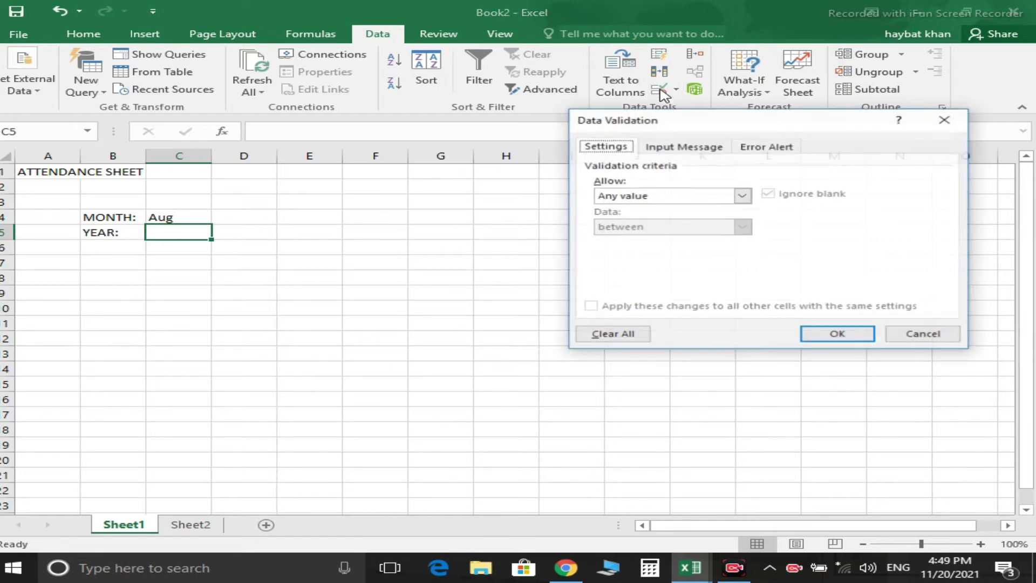
left_click(641, 198)
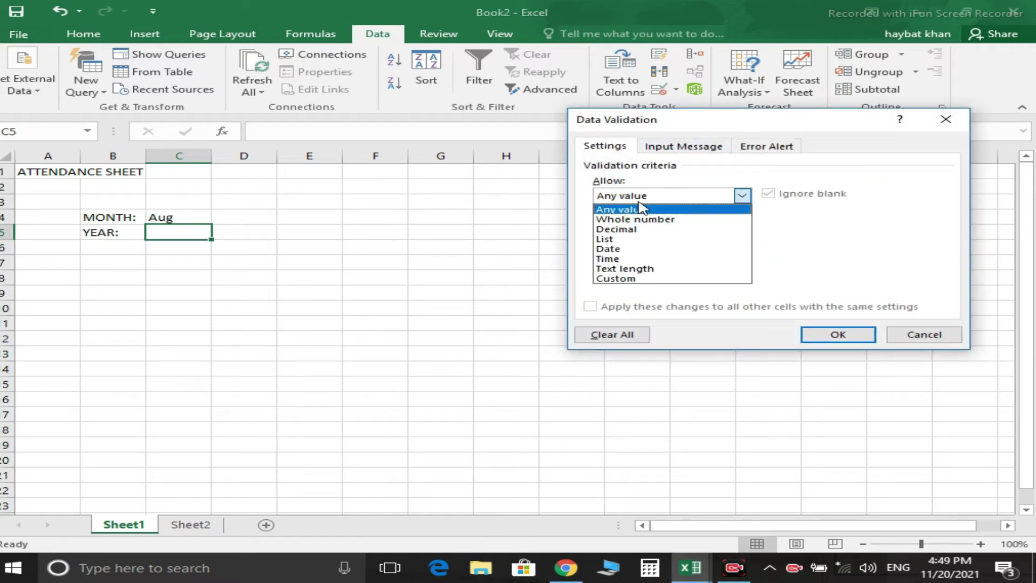
left_click(619, 240)
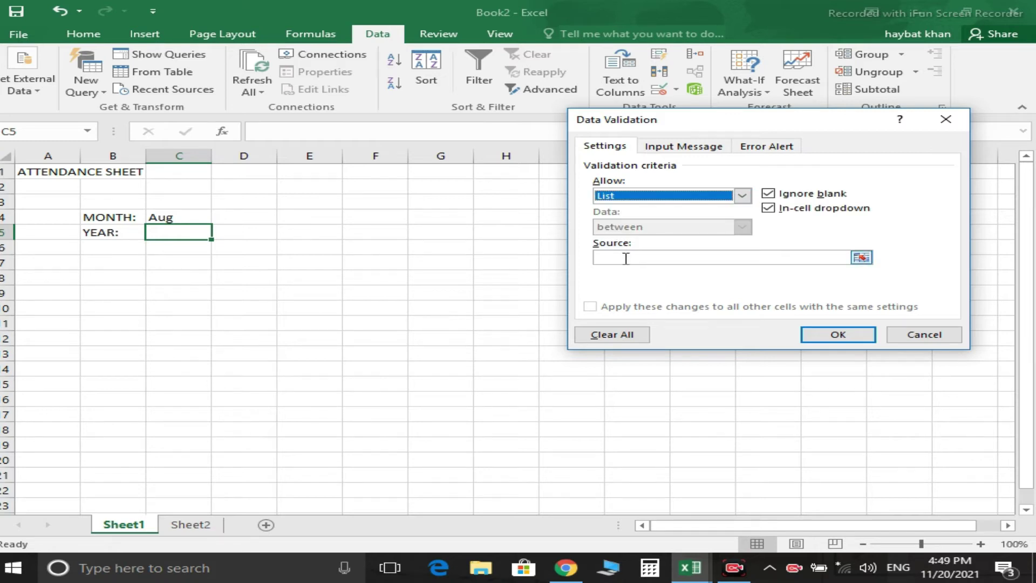
left_click(625, 258)
type("20")
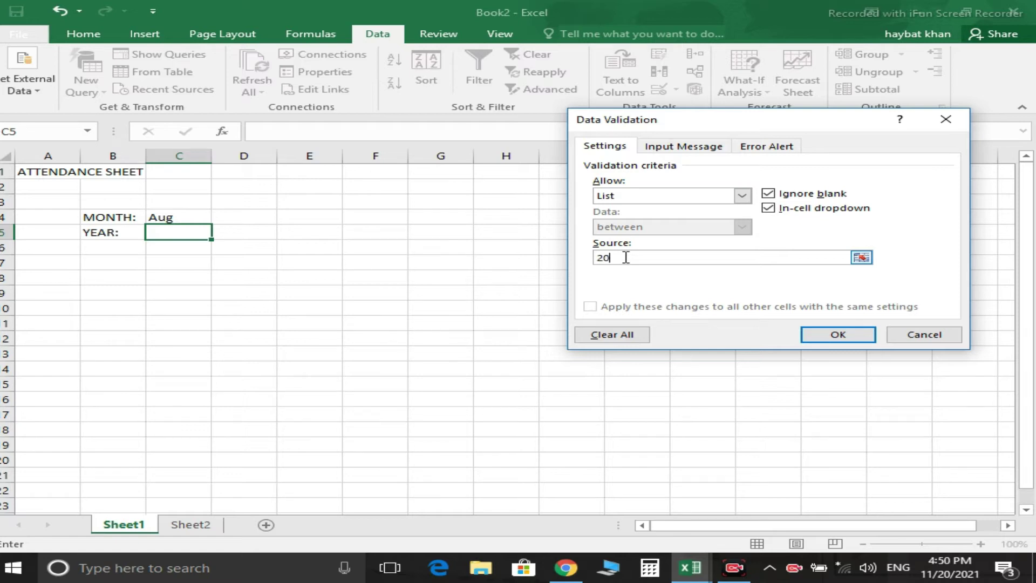
type("20,")
type("2021,")
type("2022")
left_click(816, 336)
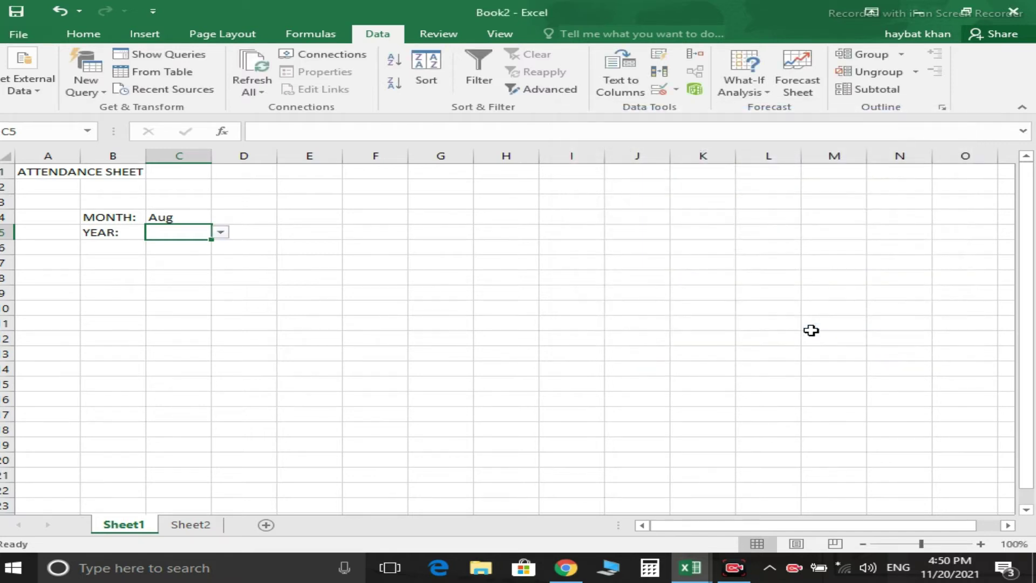
Try the C5 year dropdown and settle on 2022.
left_click(220, 232)
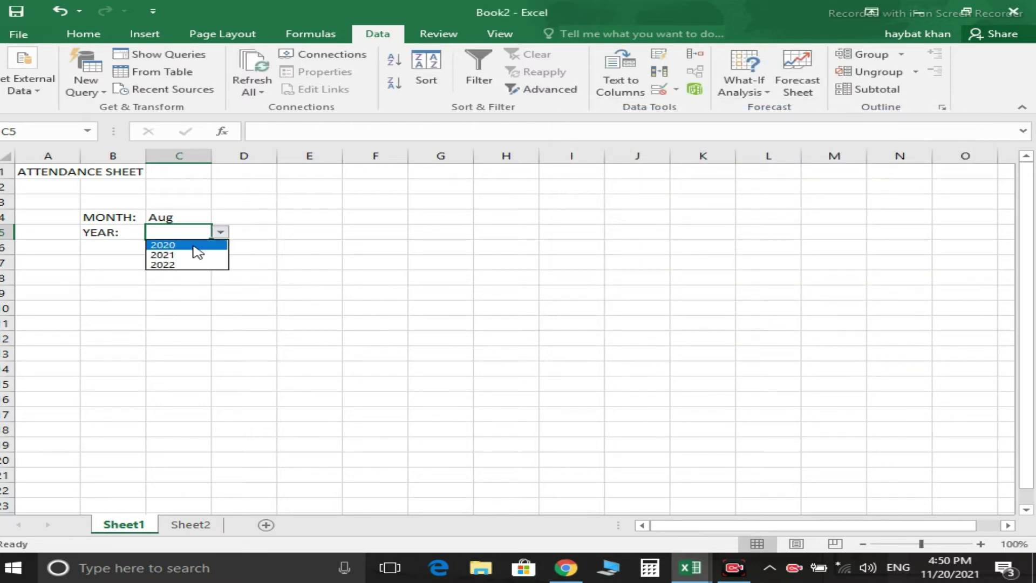
left_click(184, 241)
left_click(220, 232)
left_click(180, 252)
left_click(180, 255)
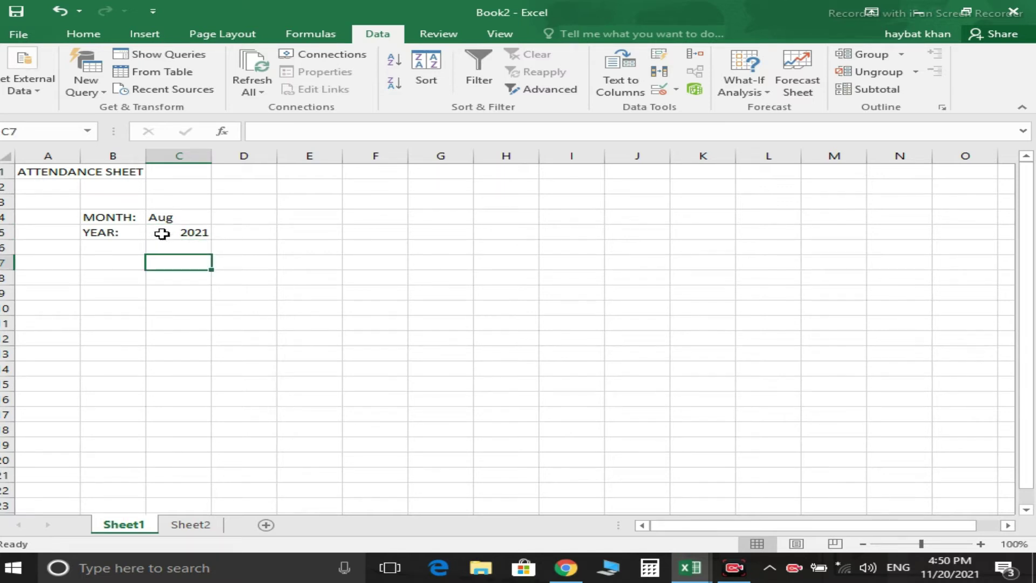
left_click(168, 232)
left_click(221, 233)
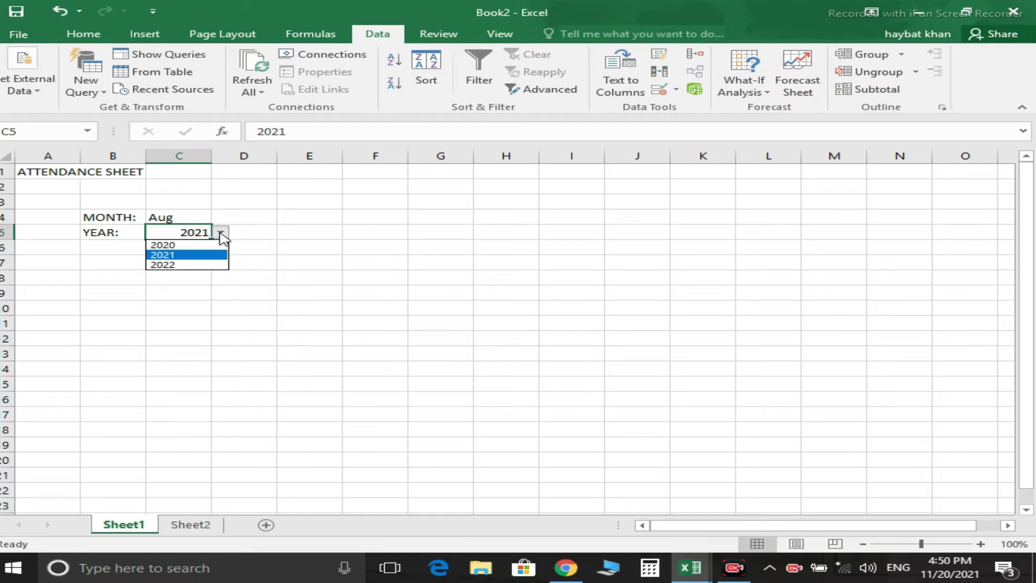
left_click(171, 264)
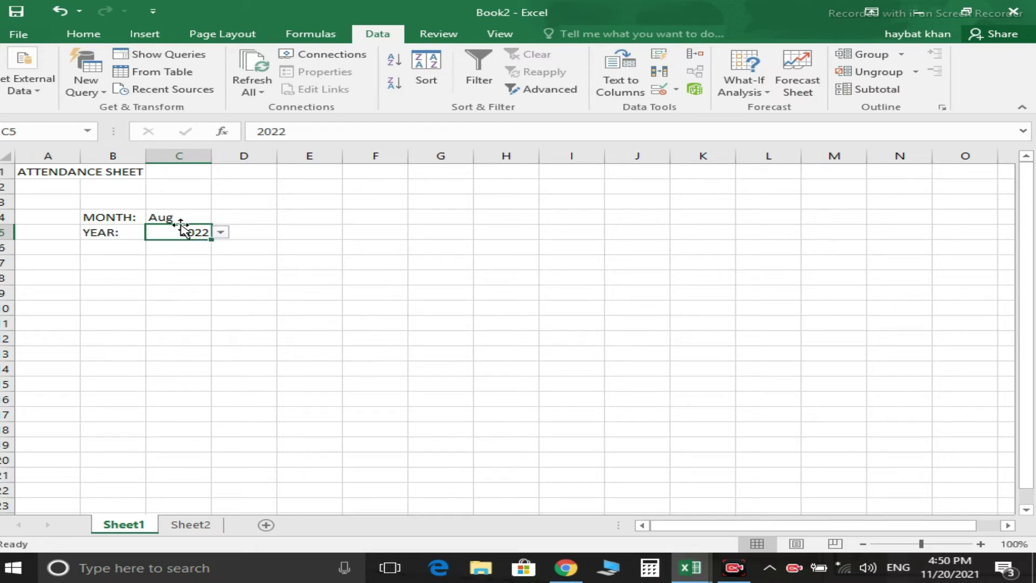
left_click(187, 218)
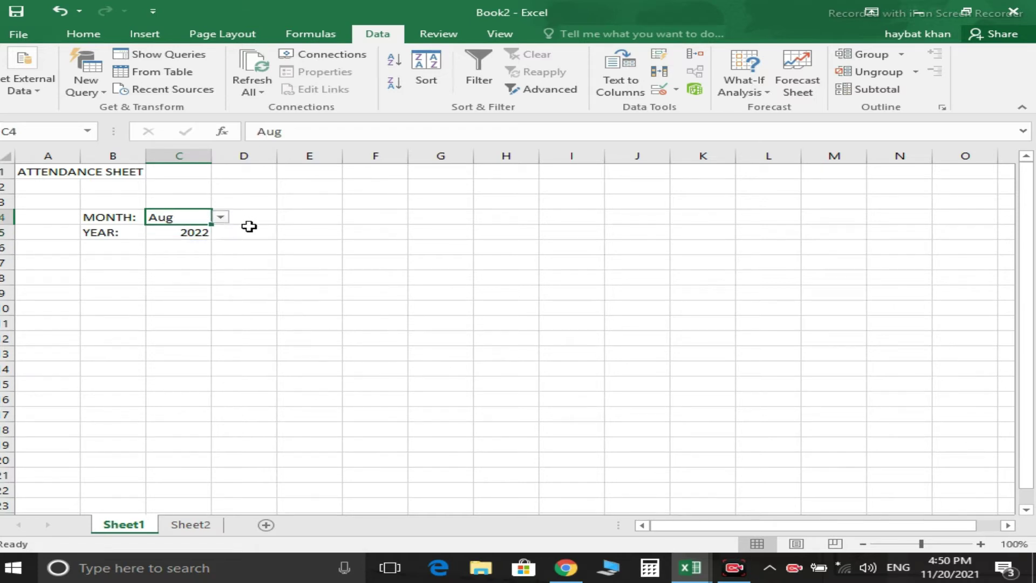
left_click(357, 246)
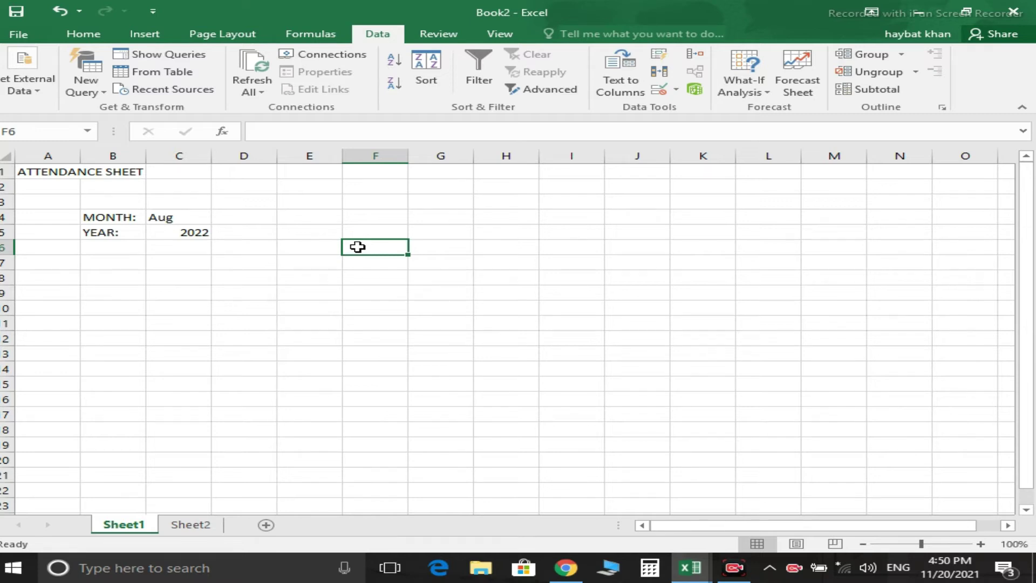
Enter =DATEVALUE("1"&C4&C5) in F6, returning the serial number 44774.
type("=da")
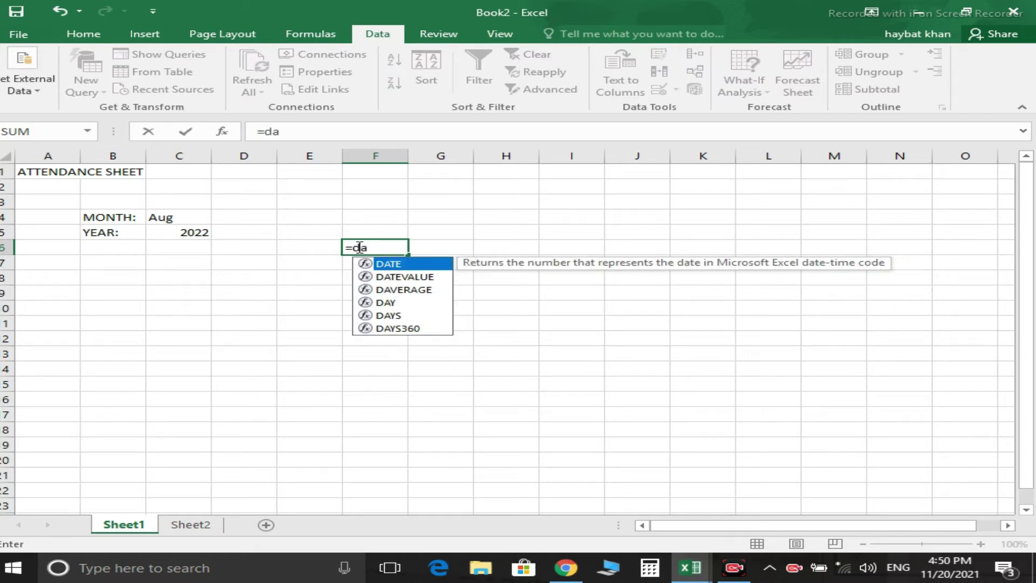
type("tevalue")
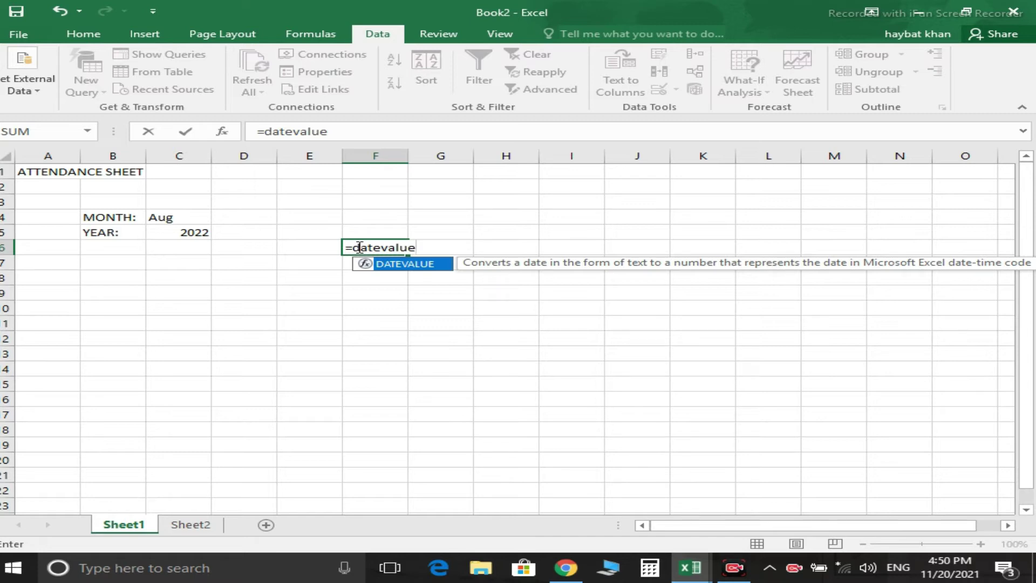
type("(")
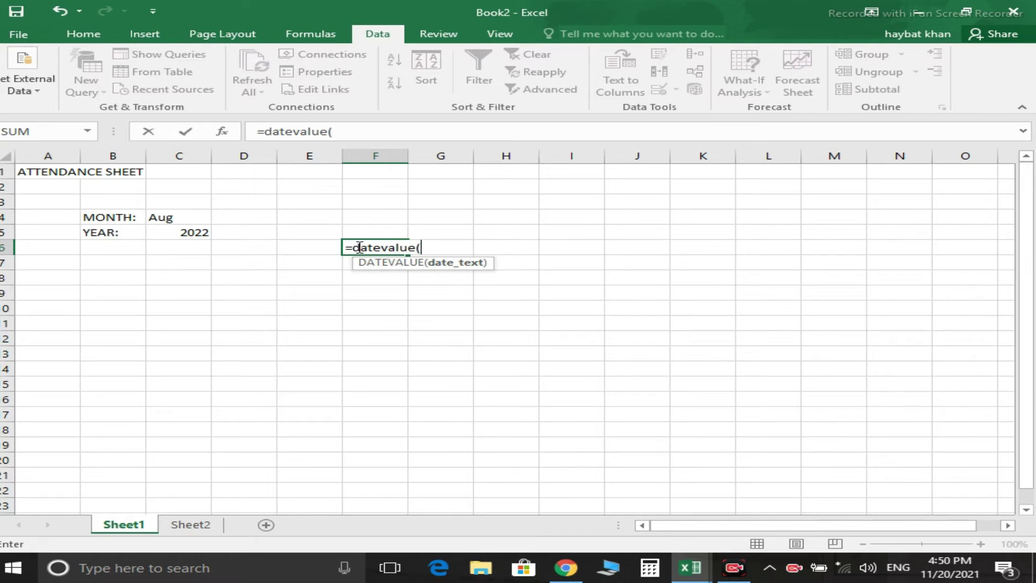
type("\"1")
left_click(174, 219)
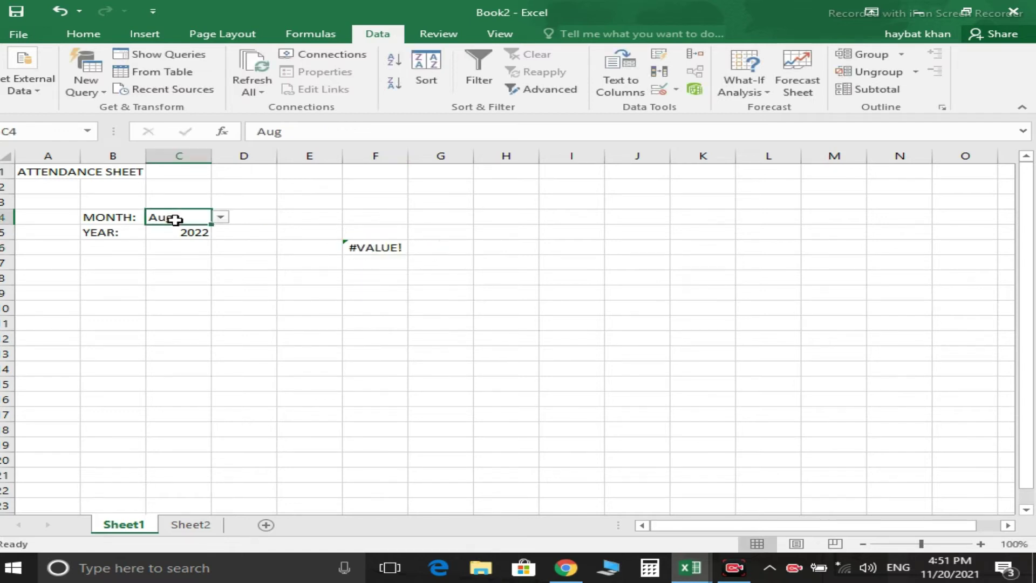
left_click(366, 247)
double_click(367, 247)
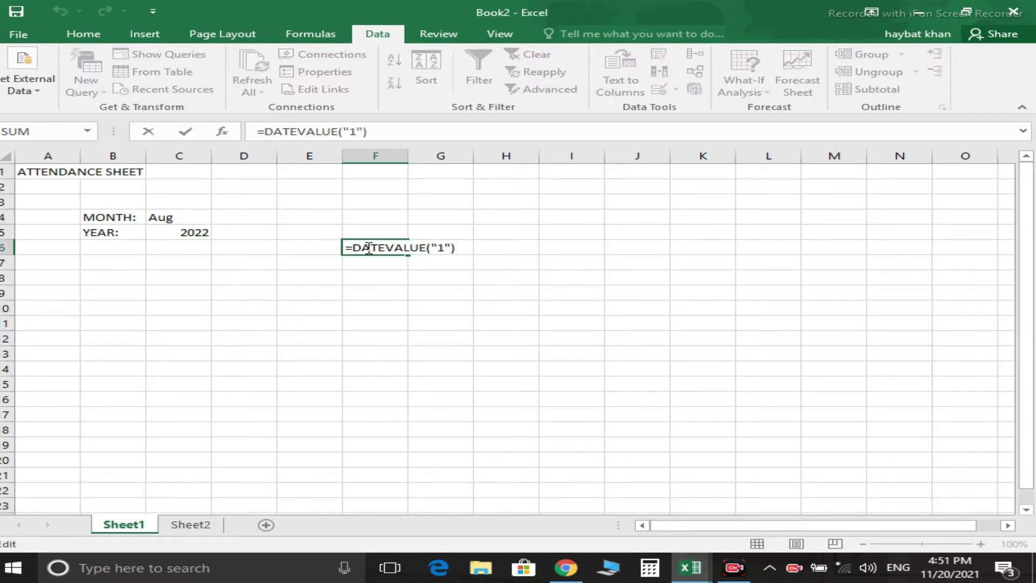
key("BackSpace")
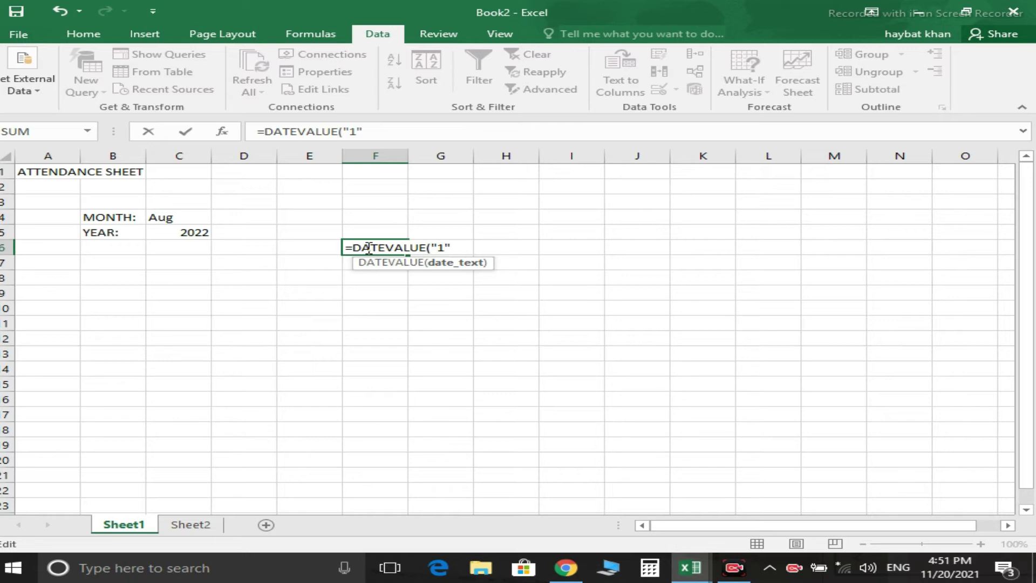
type("&")
left_click(177, 217)
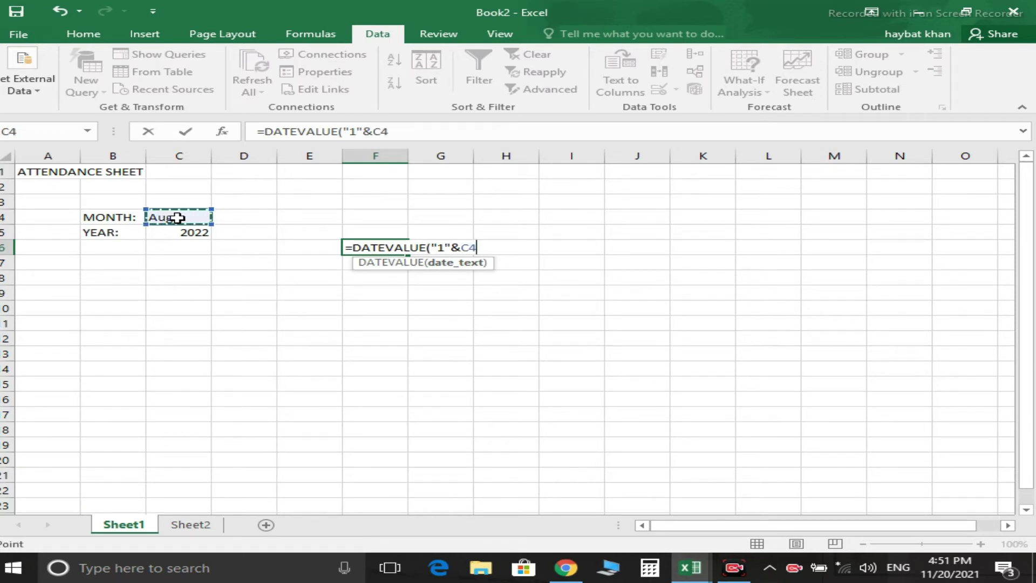
type("&")
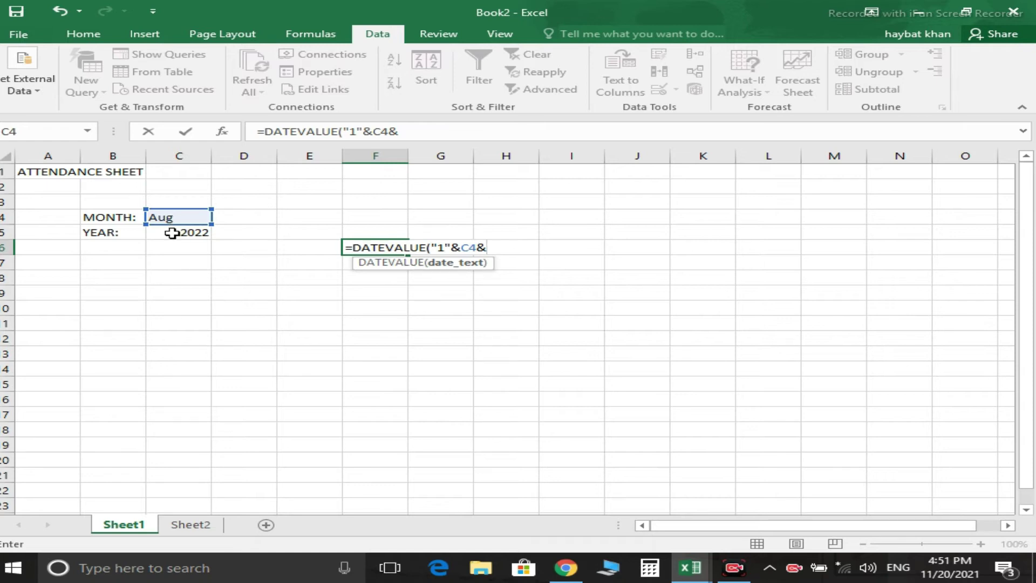
left_click(171, 232)
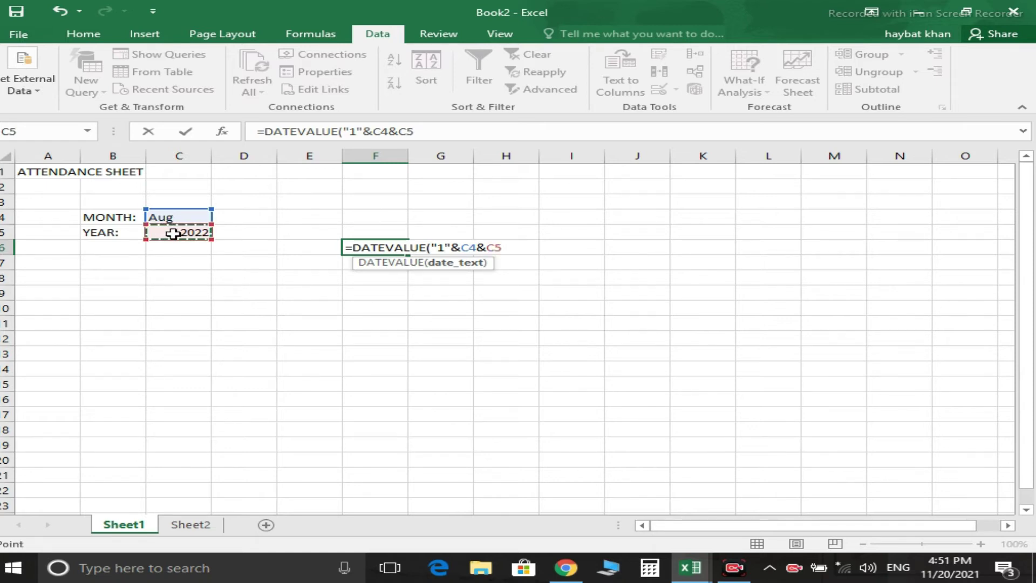
type(")")
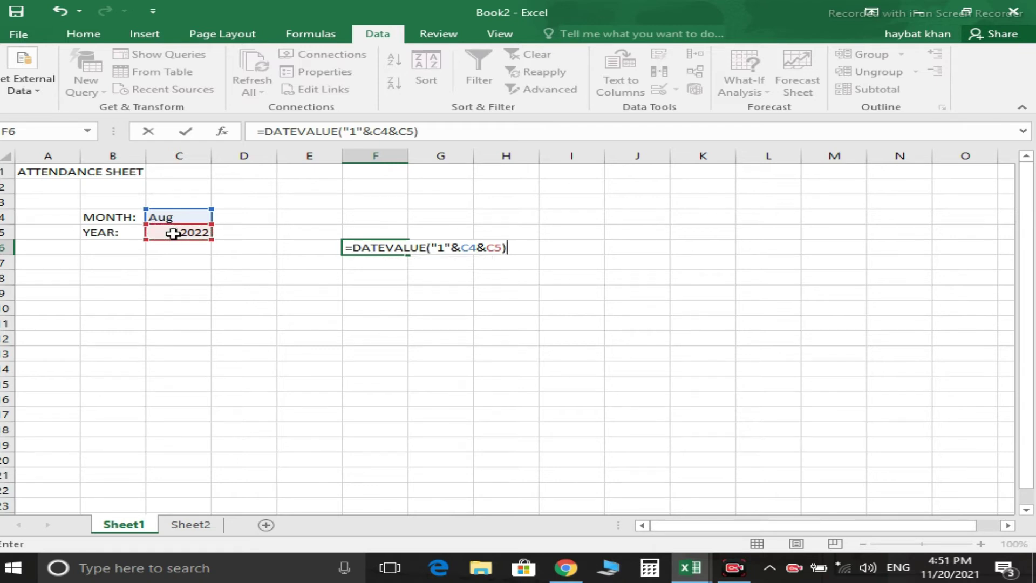
key("Return")
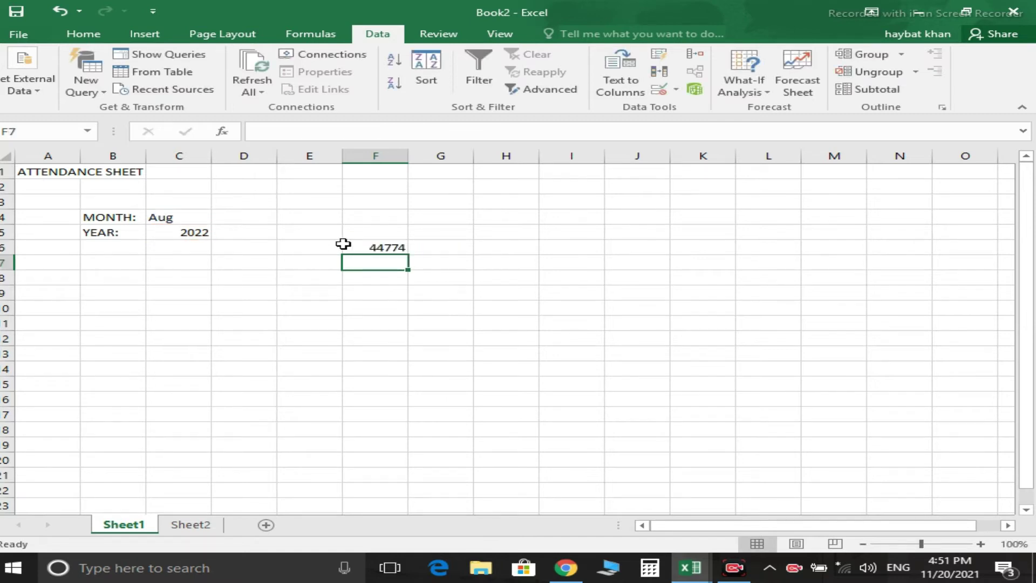
left_click(382, 249)
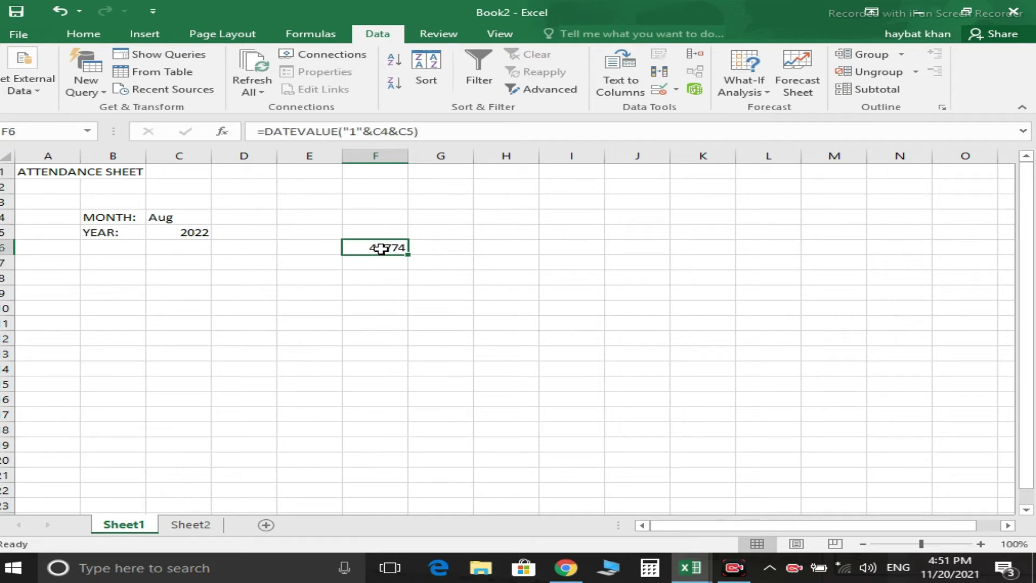
Format F6 with the 14-Mar-12 date style.
right_click(381, 249)
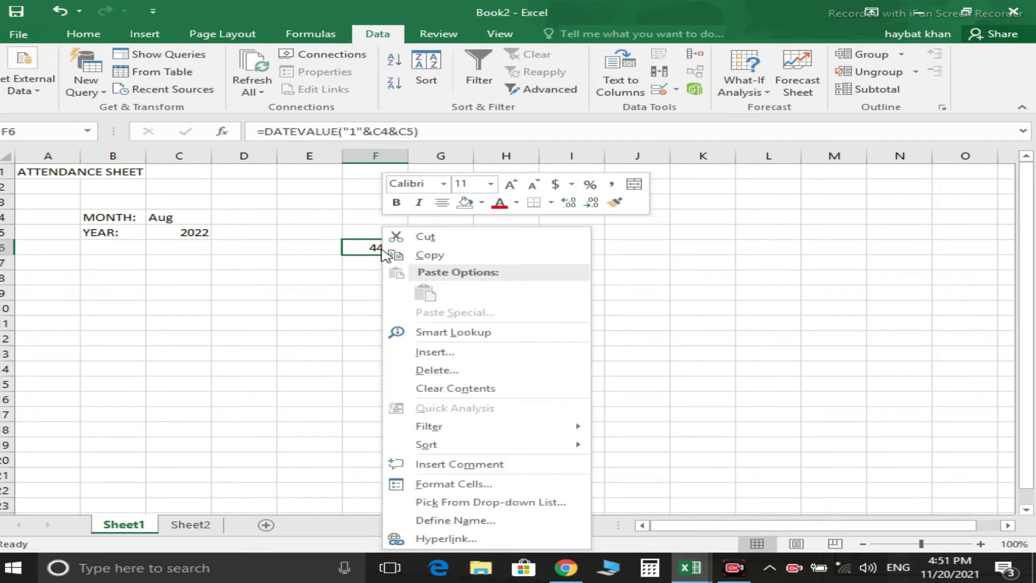
left_click(428, 485)
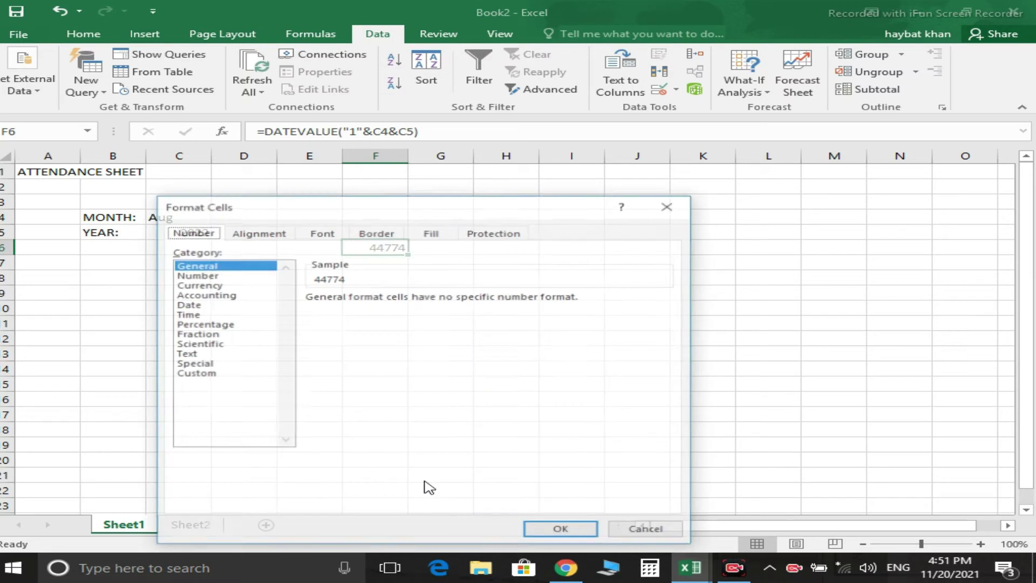
left_click(190, 305)
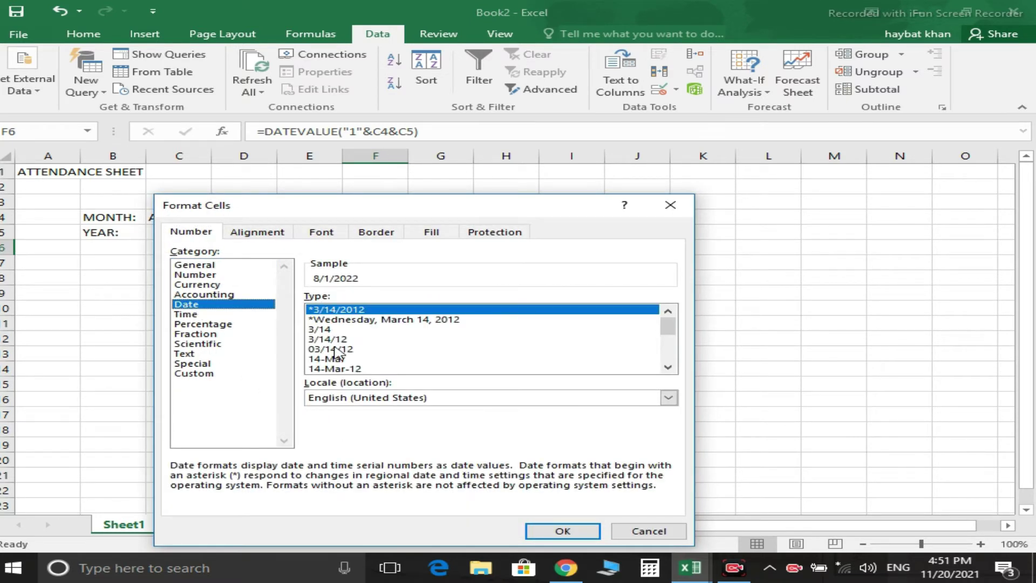
left_click(346, 369)
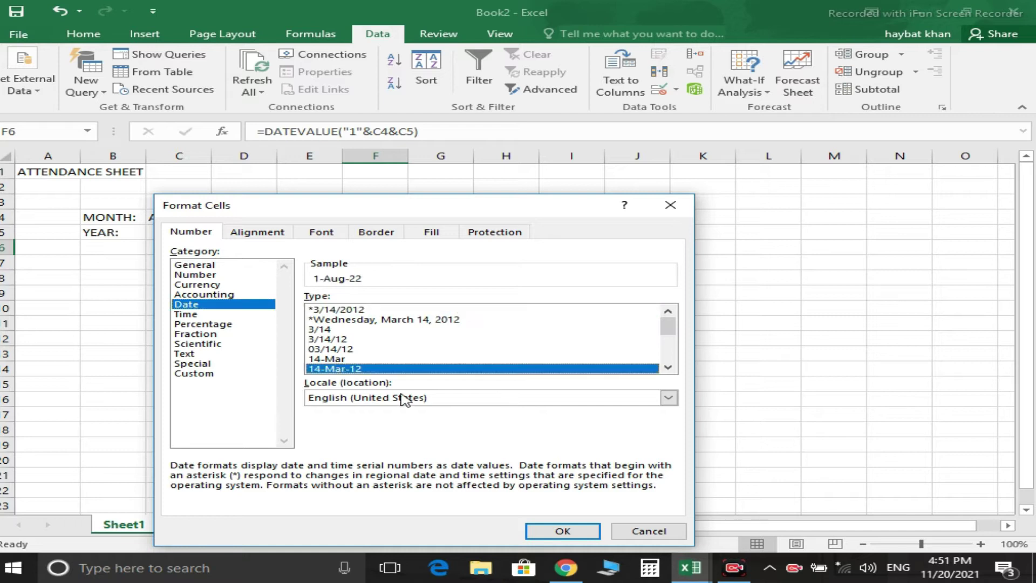
left_click(560, 531)
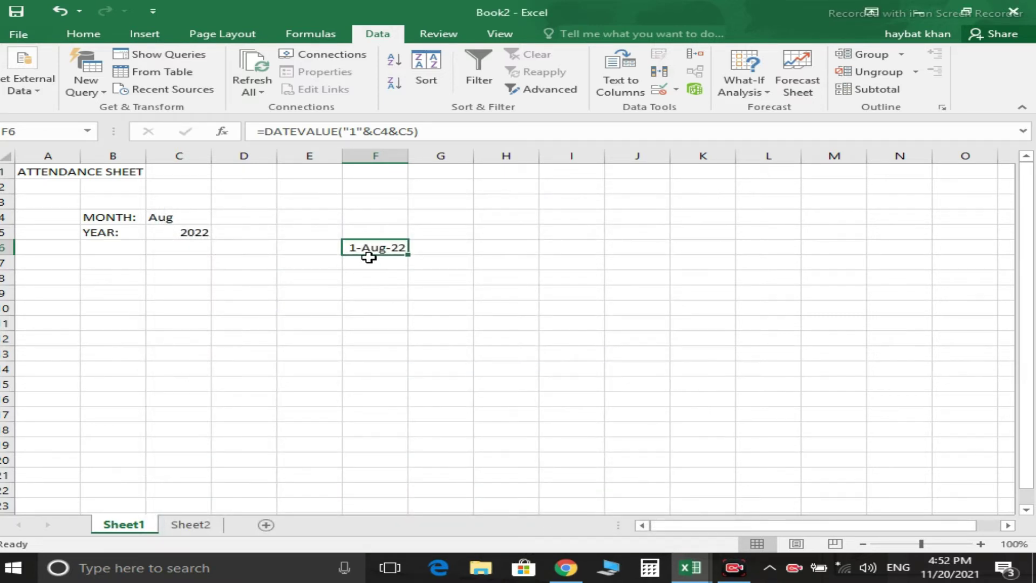
Switch the C5 year to 2021 and type 'to' in G6.
left_click(181, 232)
left_click(219, 232)
left_click(183, 255)
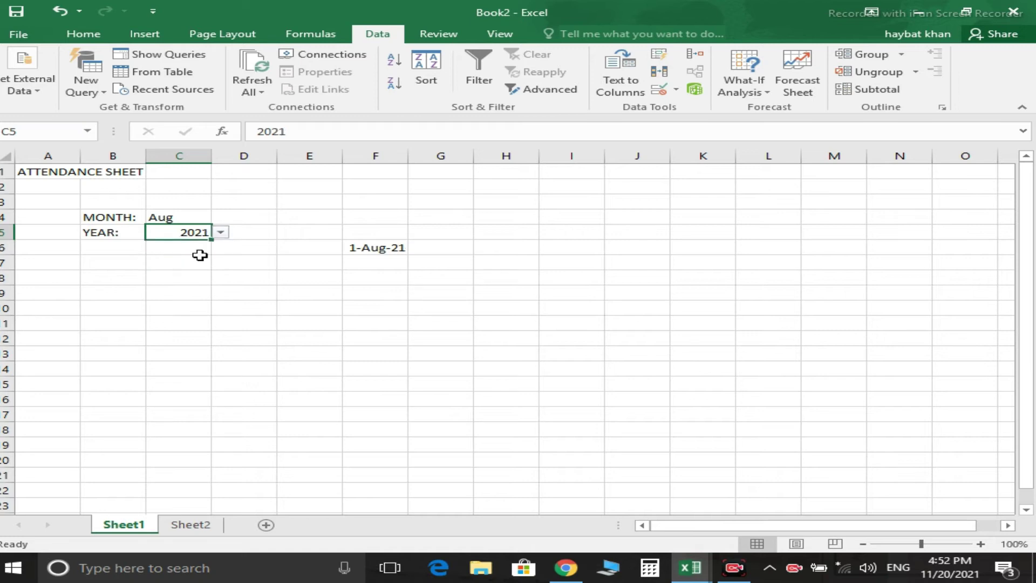
left_click(441, 248)
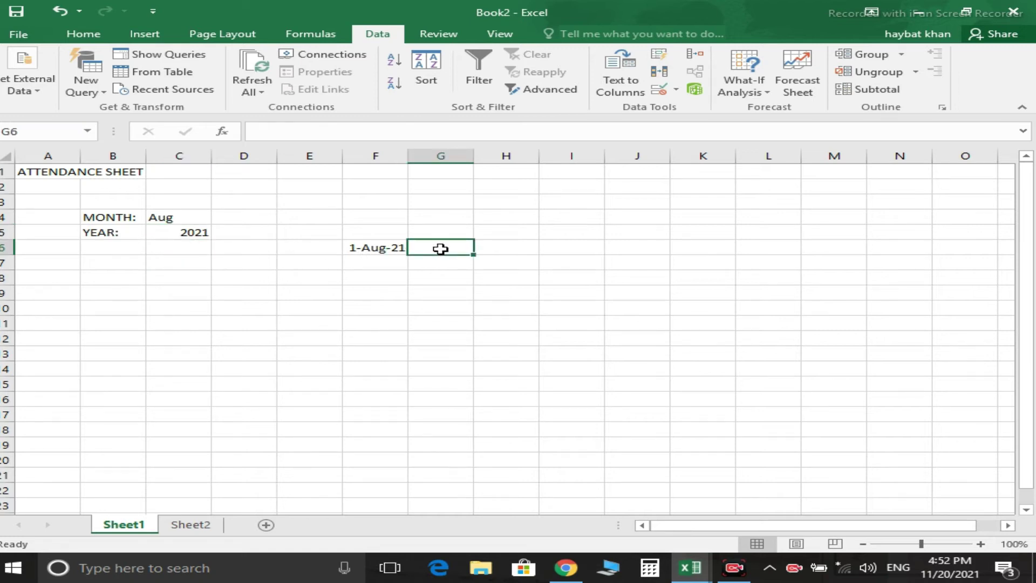
type("to")
key("Tab")
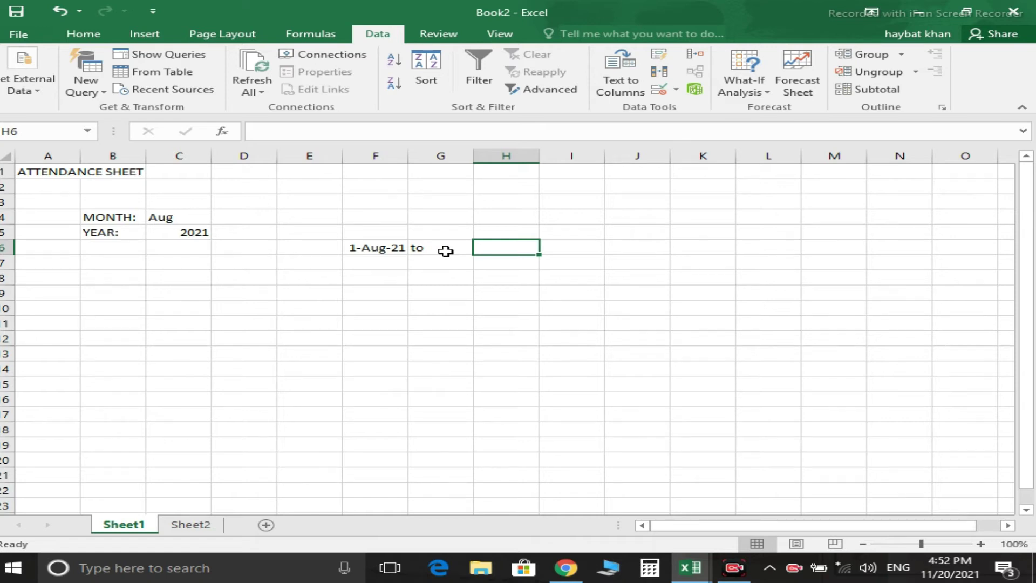
Enter =EOMONTH(F6,0) in H6 to get the month's end date.
type("=")
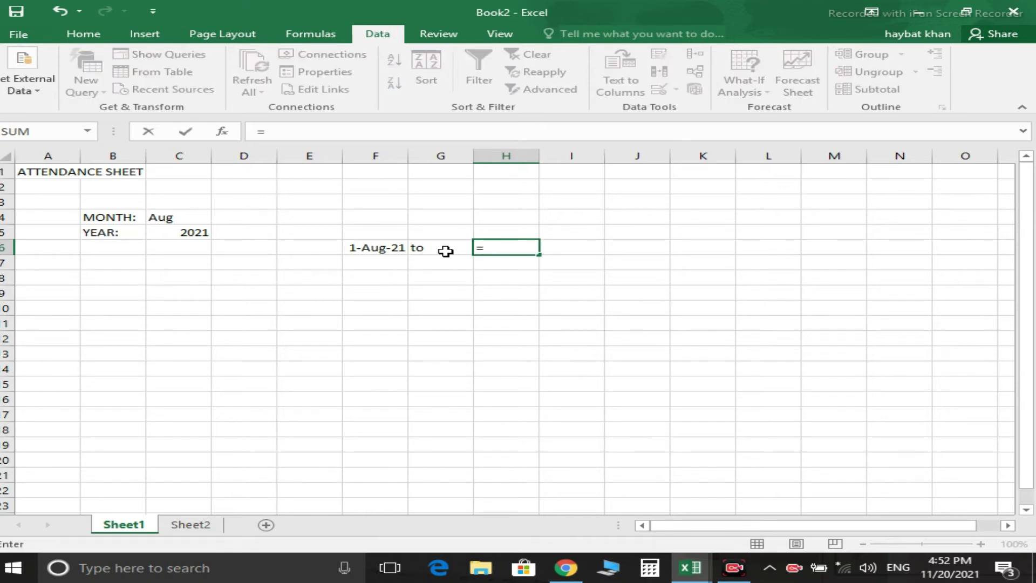
type("eomonth")
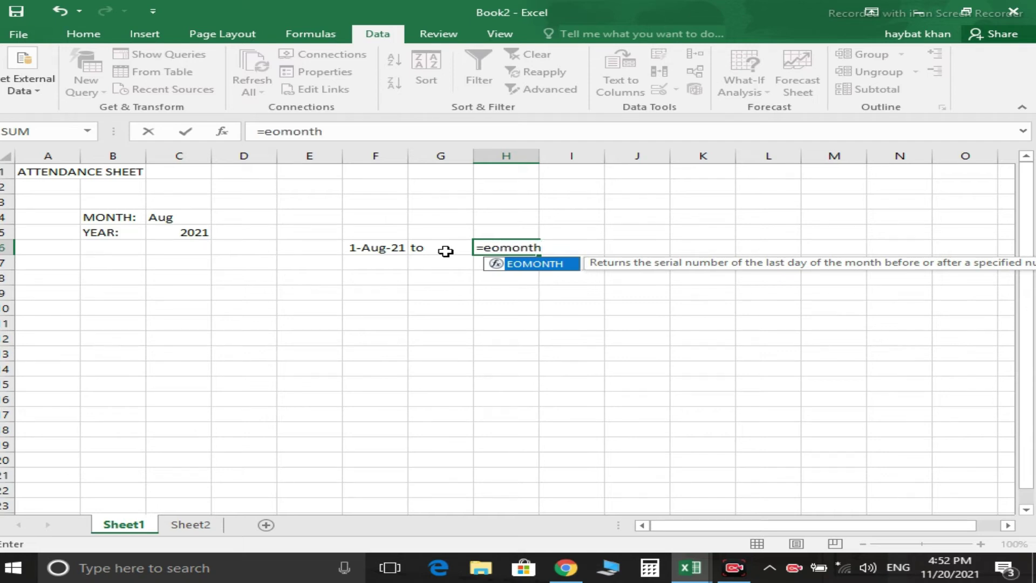
type("(")
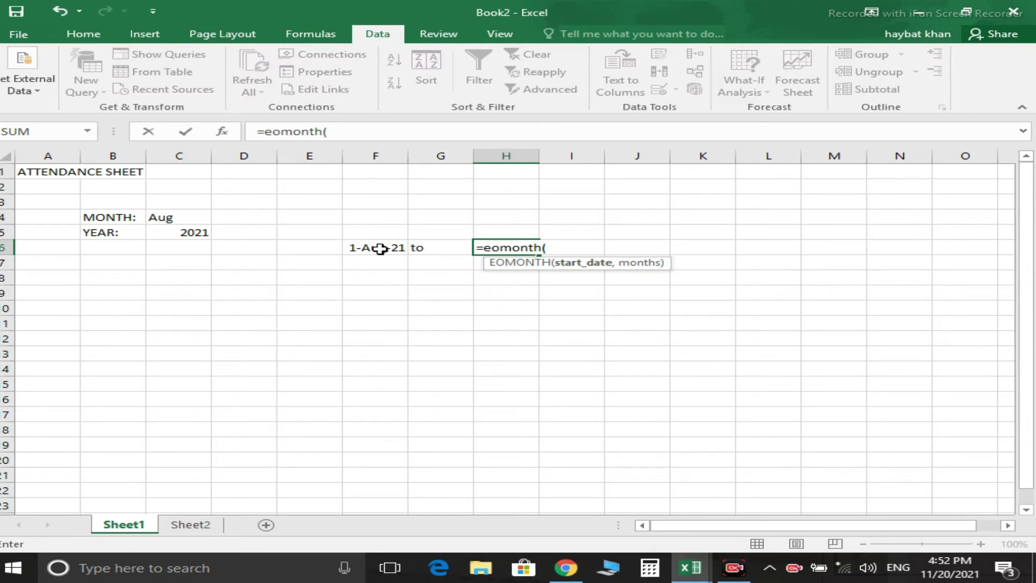
left_click(380, 249)
type(",0")
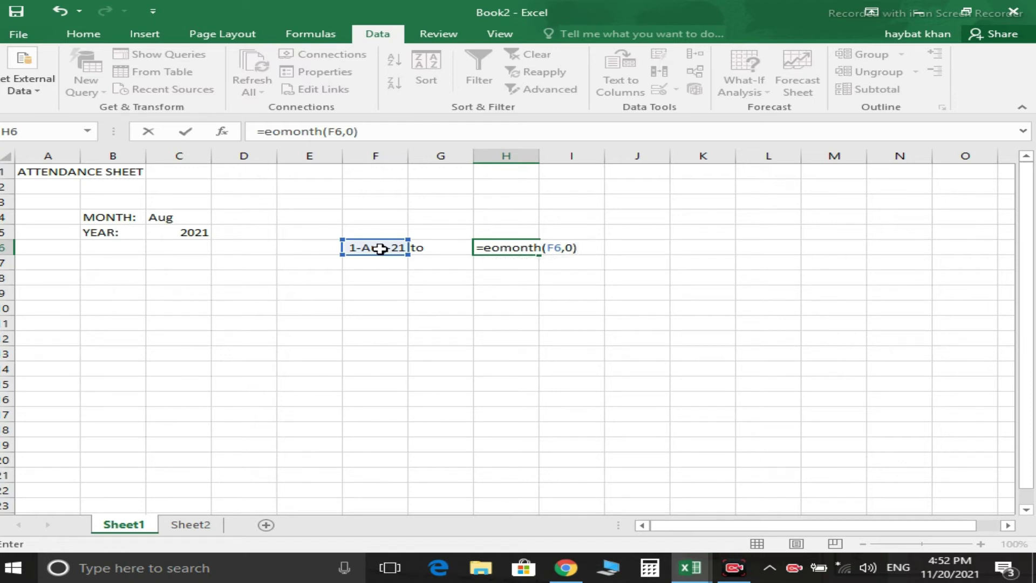
key("Return")
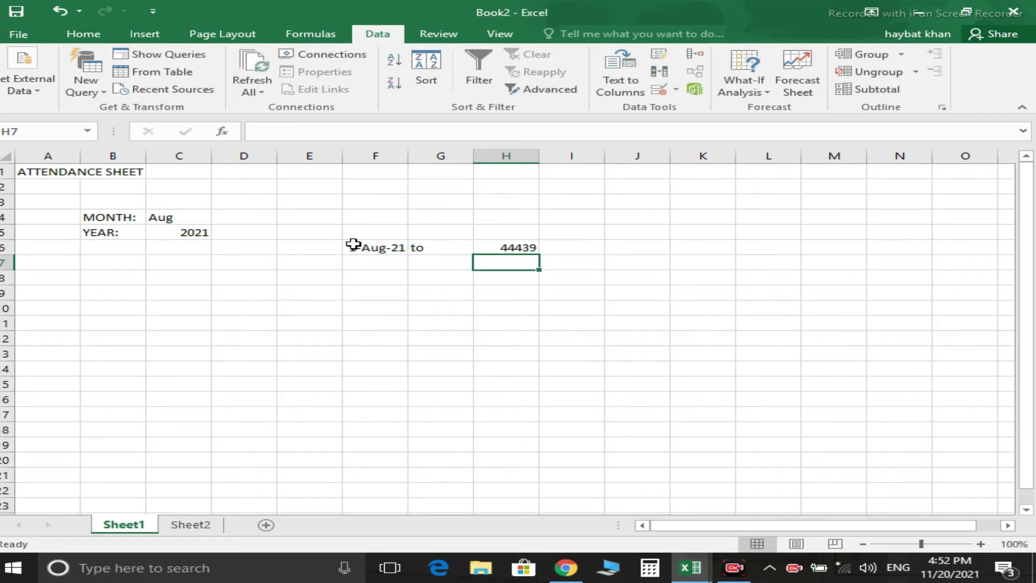
Copy F6's date format onto H6 with Format Painter and autofit column H.
left_click(366, 247)
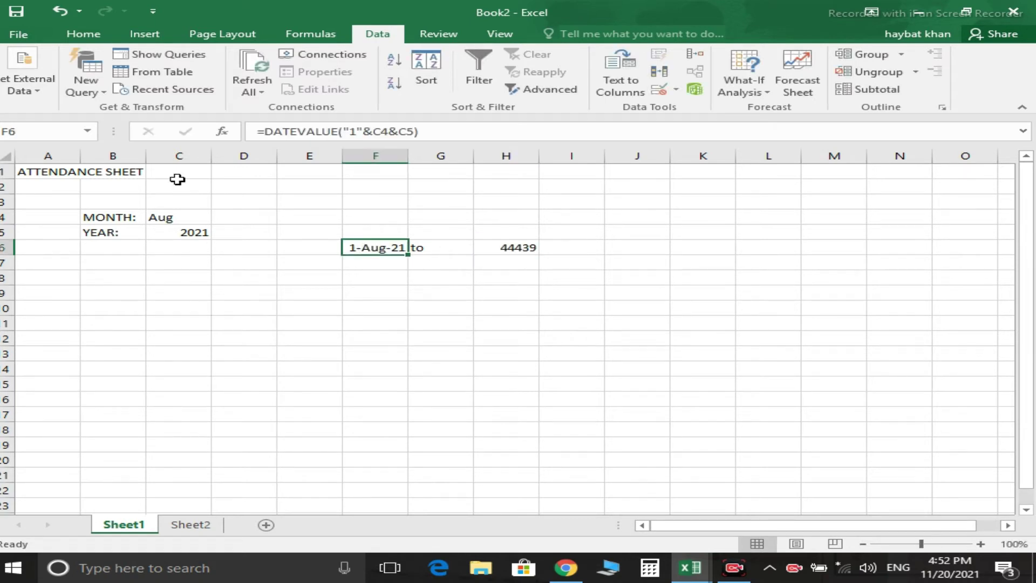
left_click(75, 34)
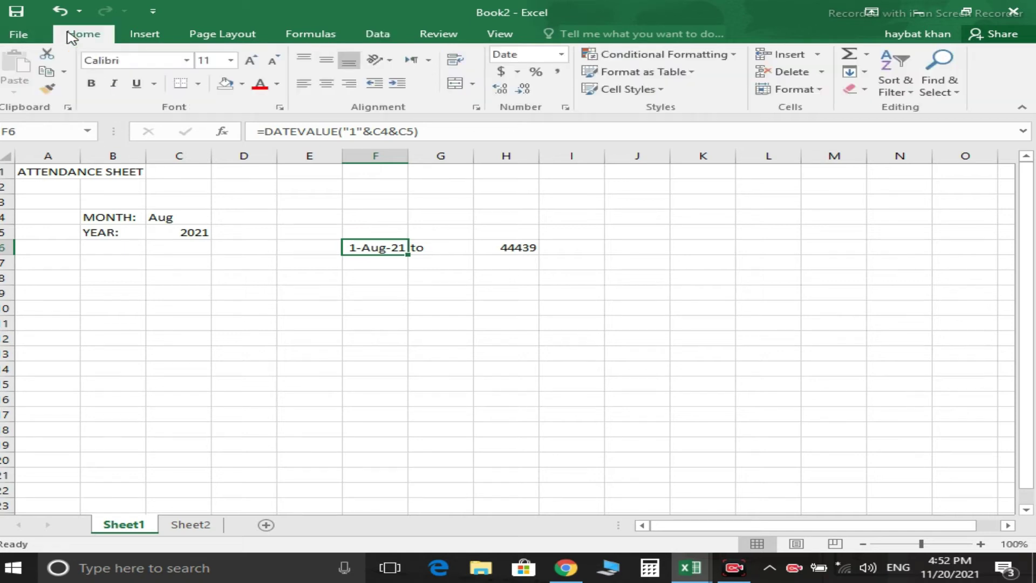
left_click(47, 91)
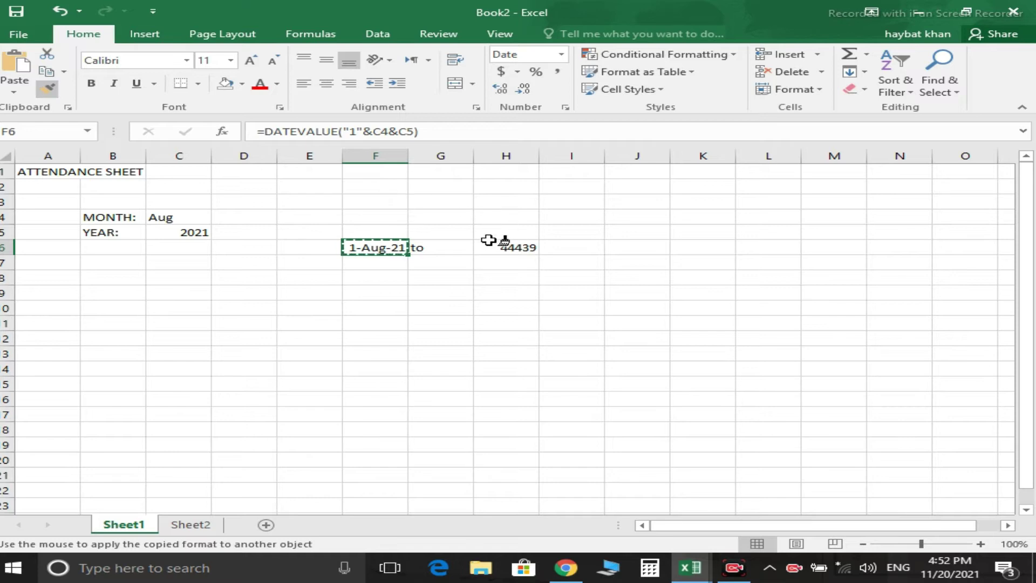
left_click(496, 247)
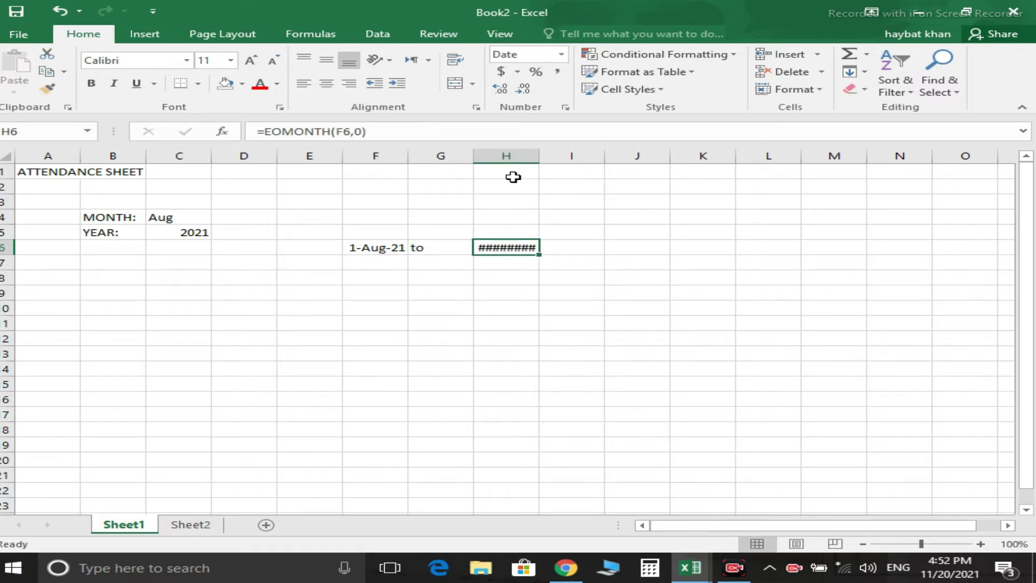
double_click(538, 157)
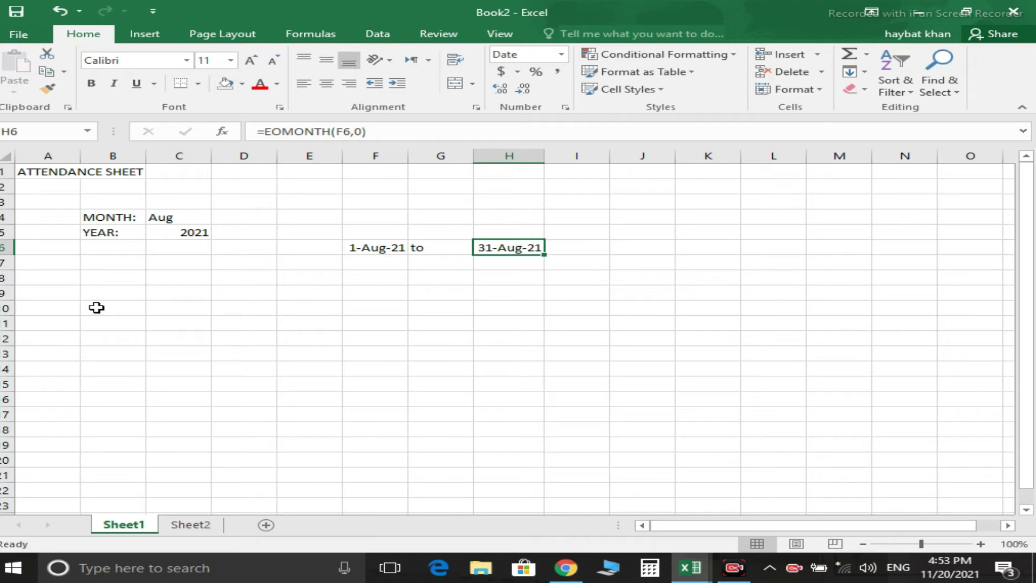
Enter the header S NO. in cell B9.
left_click(97, 308)
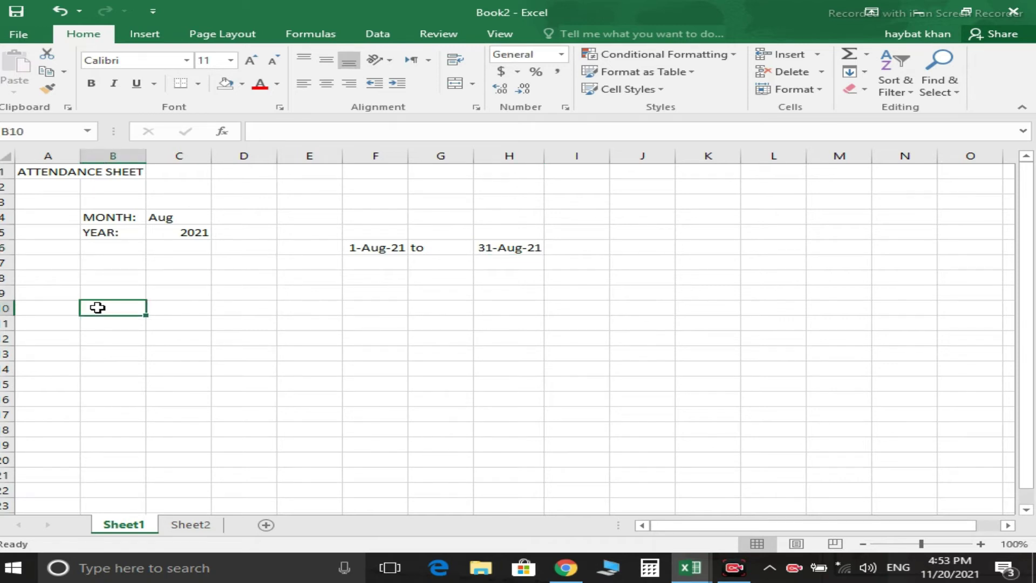
key("Up")
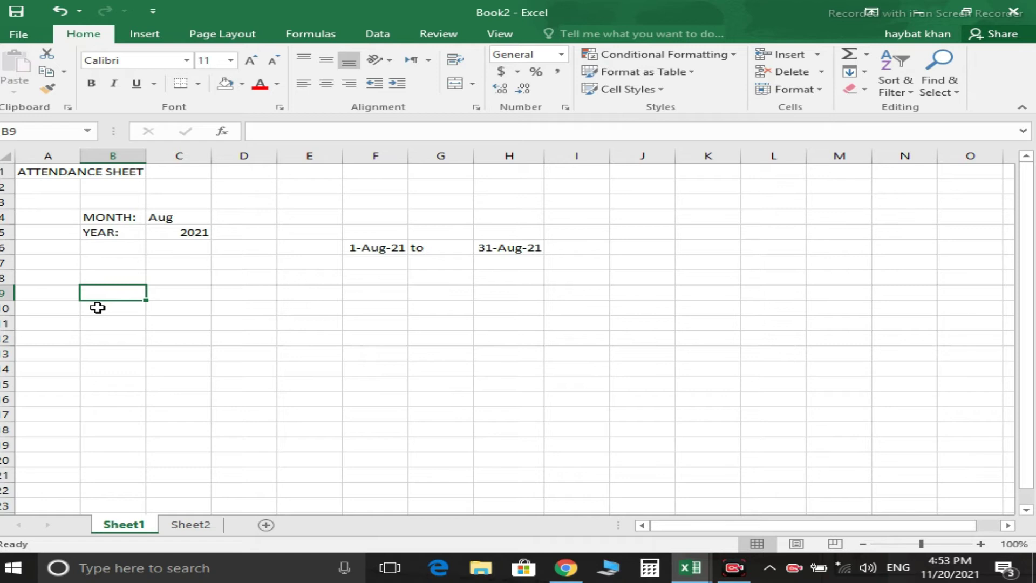
type("S  NO")
key("Tab")
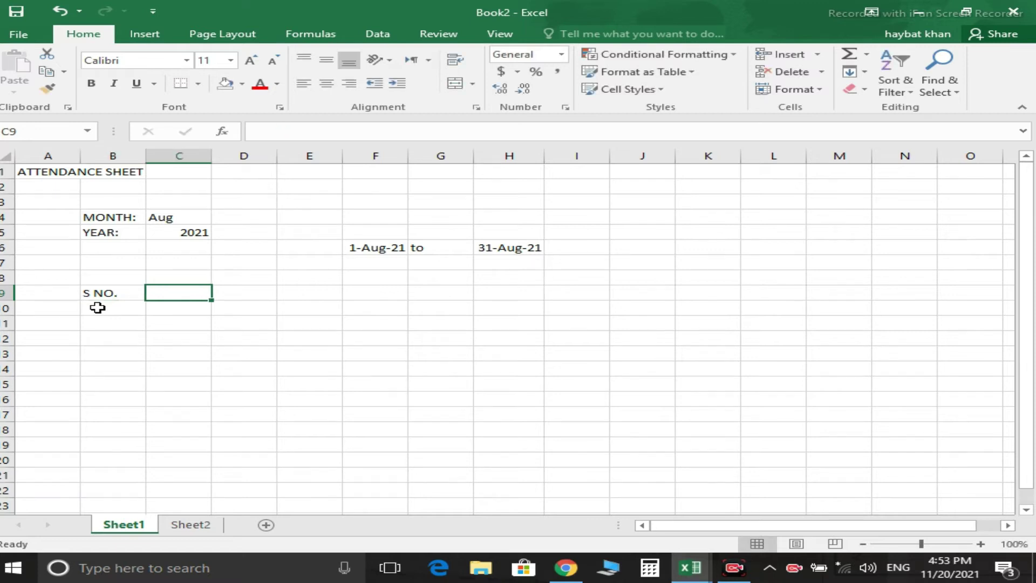
Add the headers NAME in C9 and F'NAME in D9.
type("NAME")
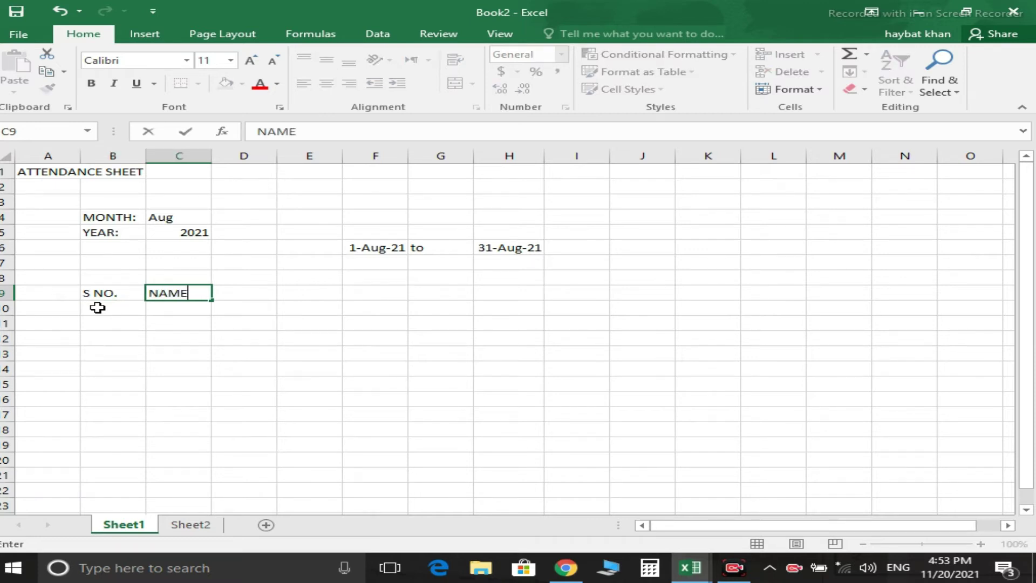
key("Tab")
type("F")
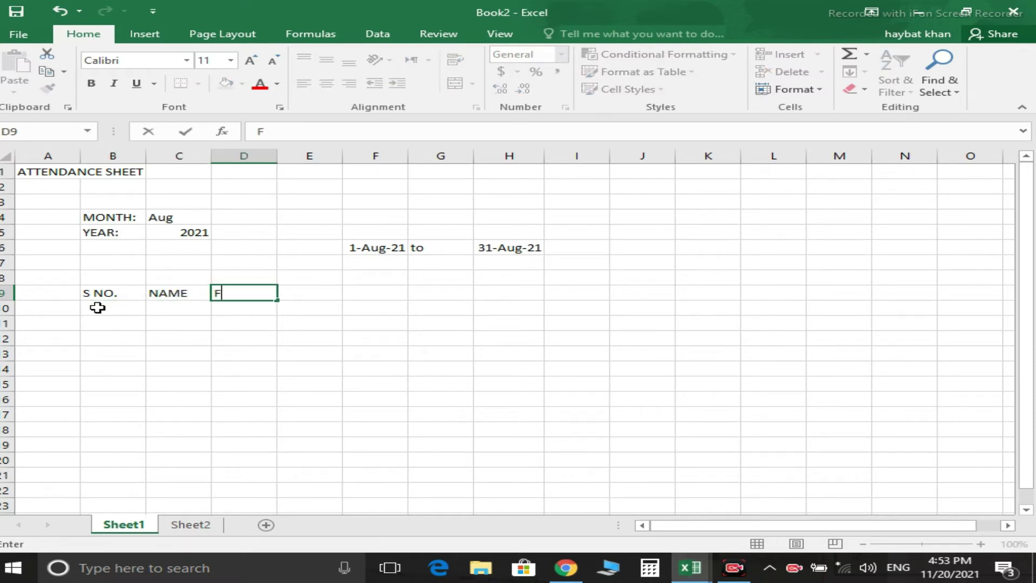
type("'NAME")
key("Tab")
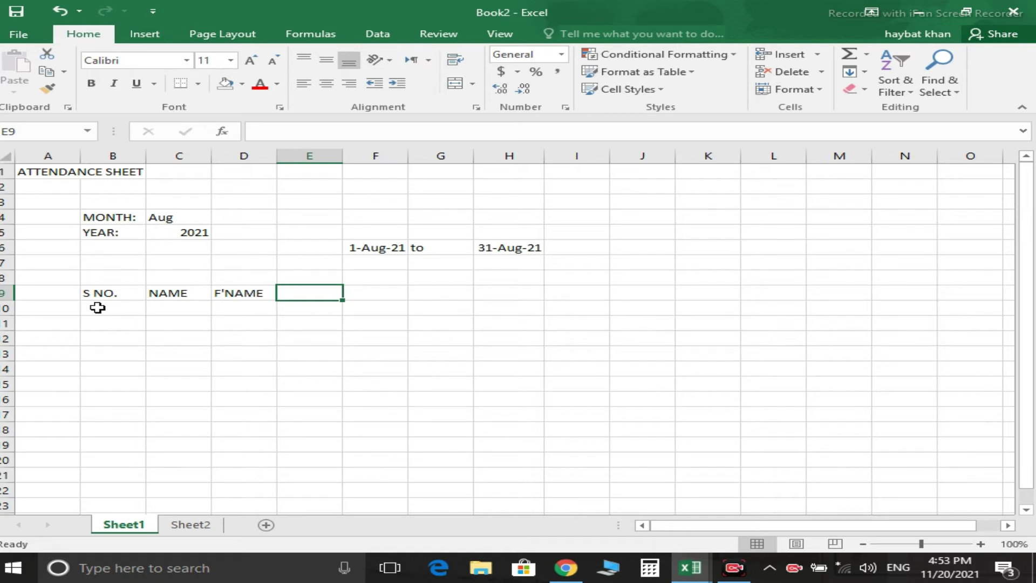
key("Tab")
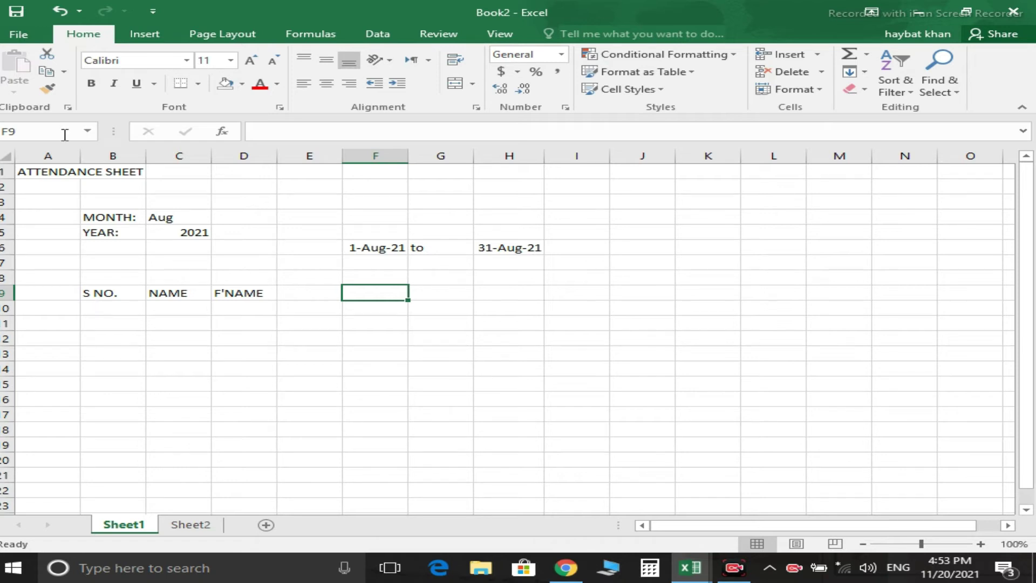
Insert a blank column at E so the date range moves right, and begin a formula in F9.
left_click(326, 156)
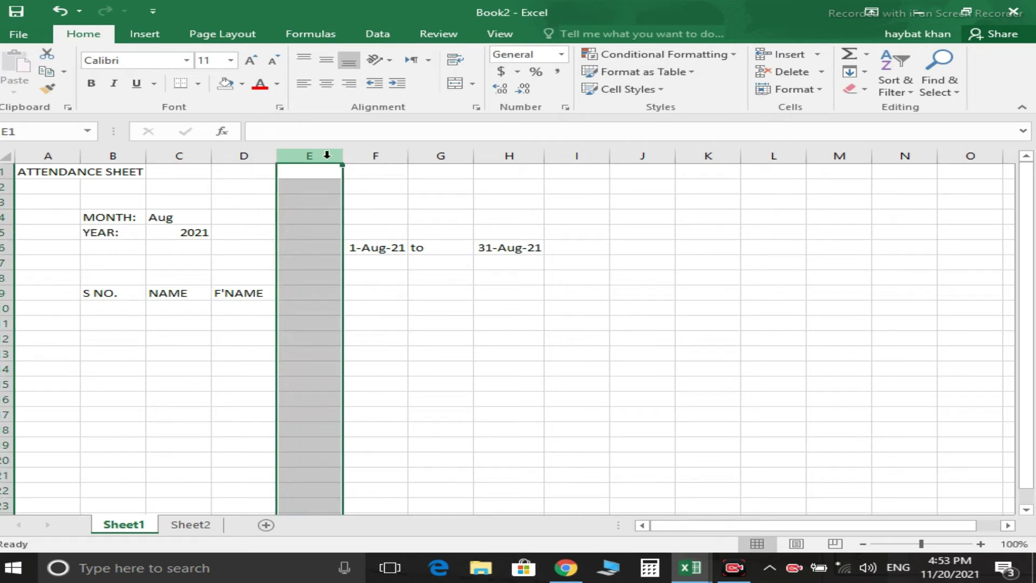
key("ctrl+plus")
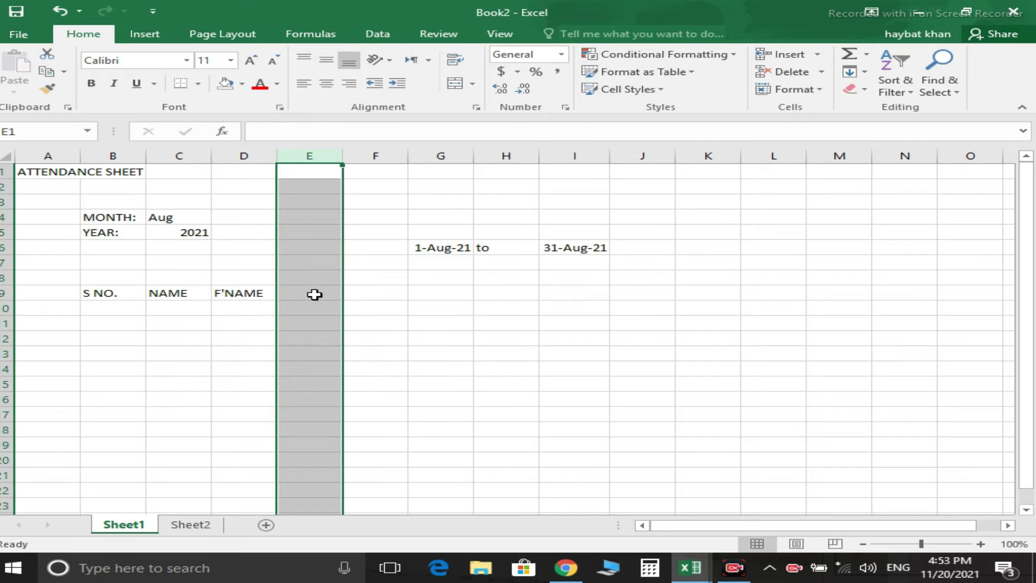
left_click(369, 294)
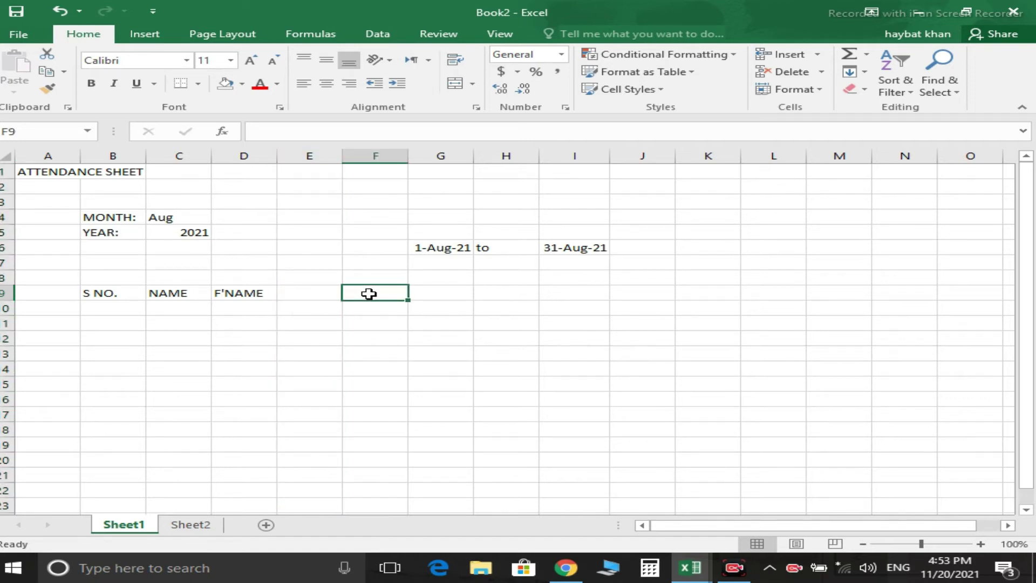
type("=")
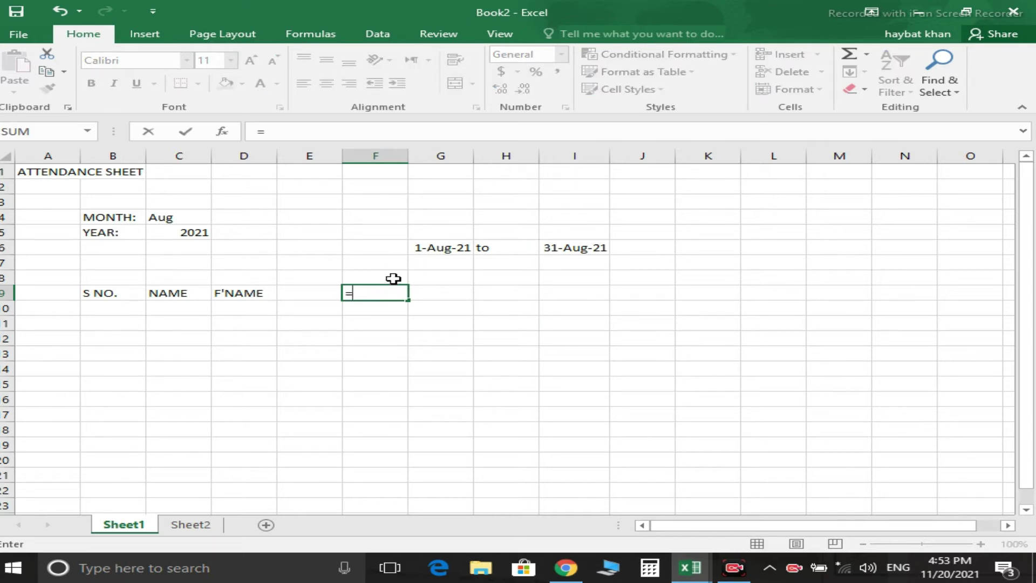
Make F9 equal =G6 so it shows the start date 1-Aug-21.
left_click(445, 247)
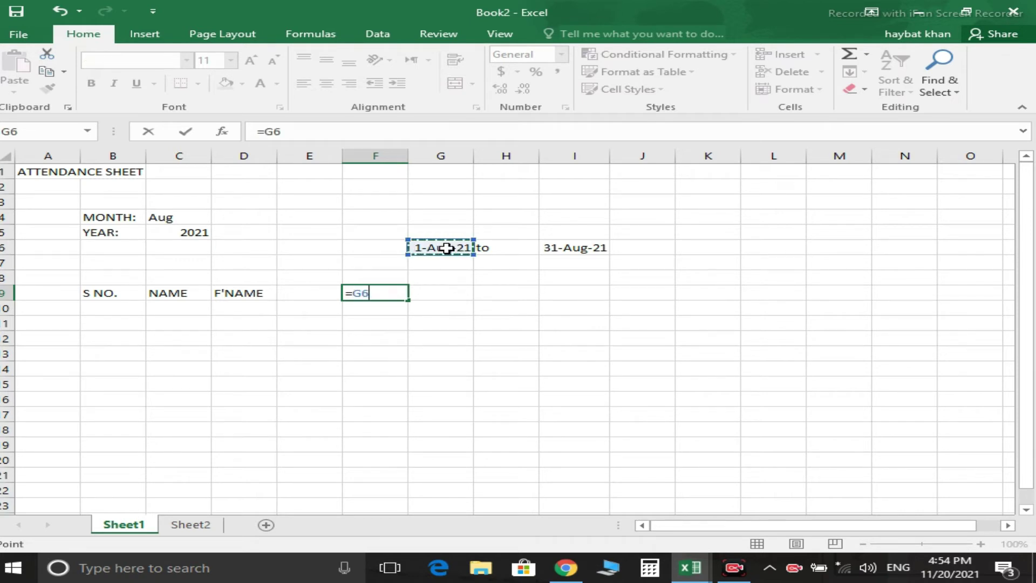
key("Return")
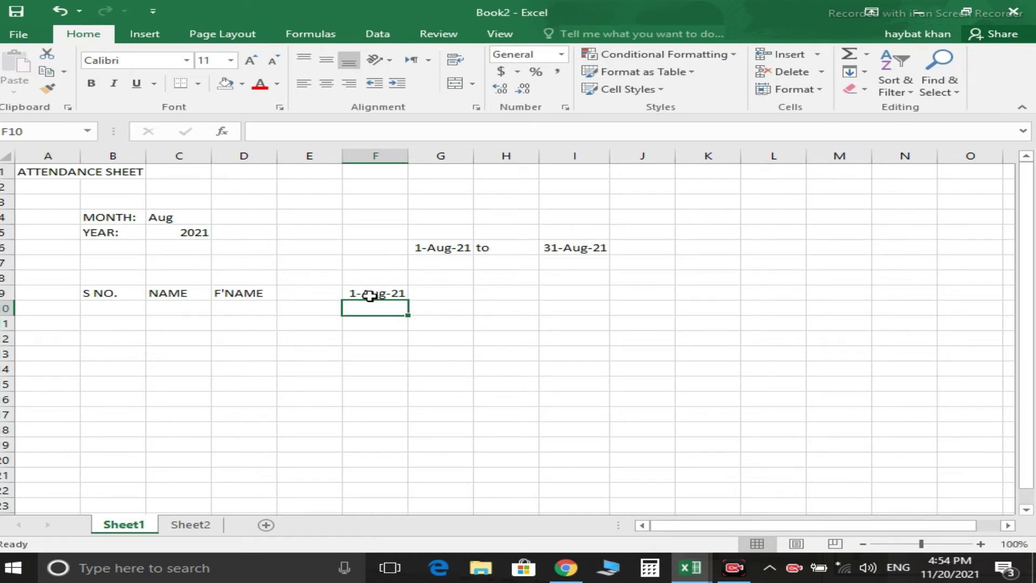
left_click(372, 292)
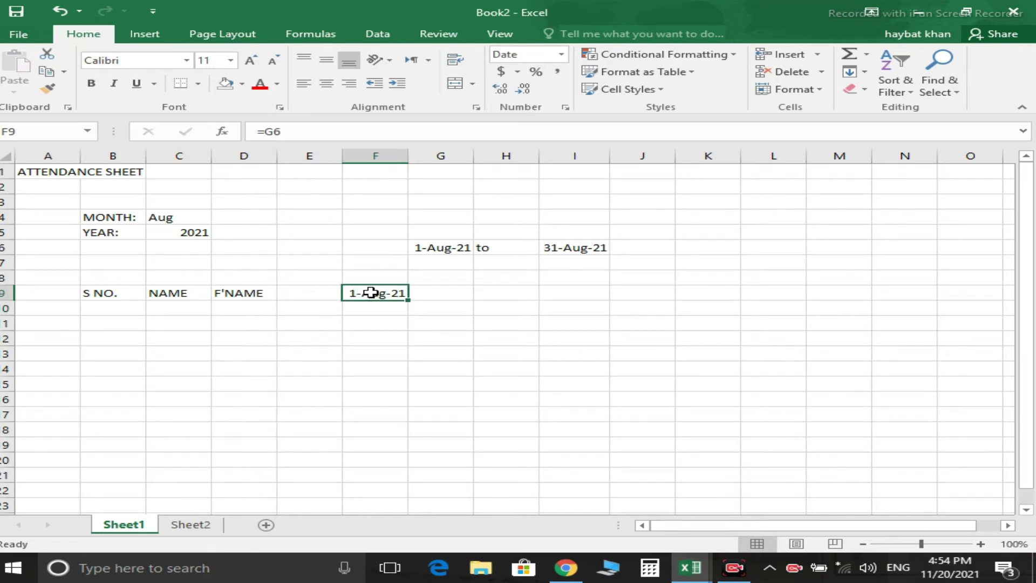
Browse the Date and Custom number formats for F9 in Format Cells.
right_click(371, 292)
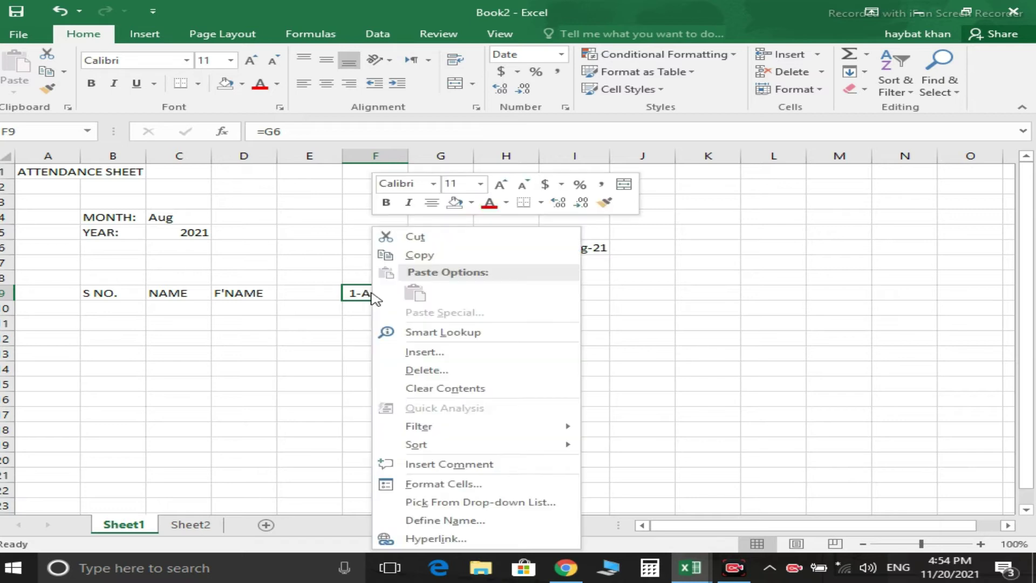
left_click(435, 484)
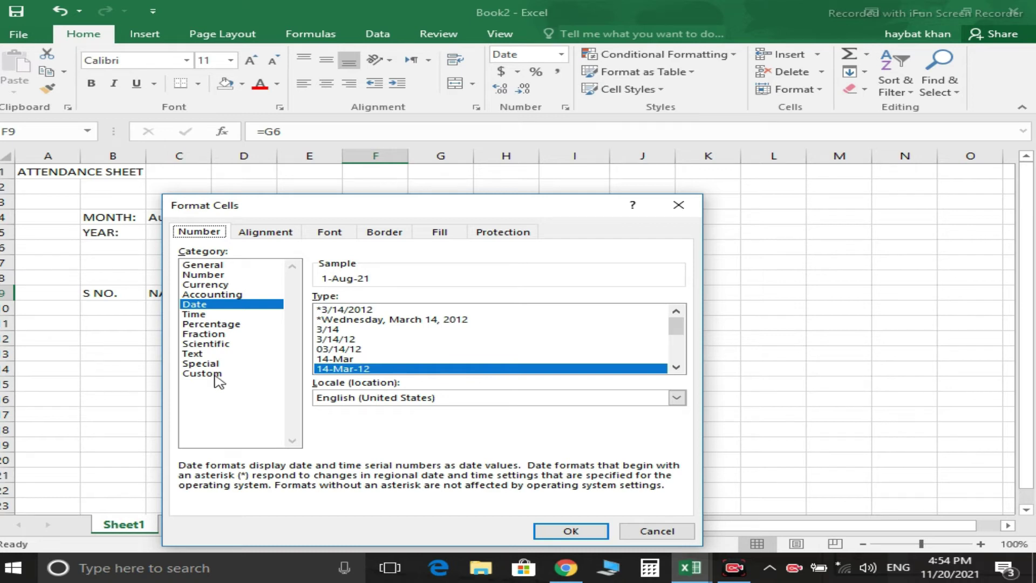
left_click(221, 374)
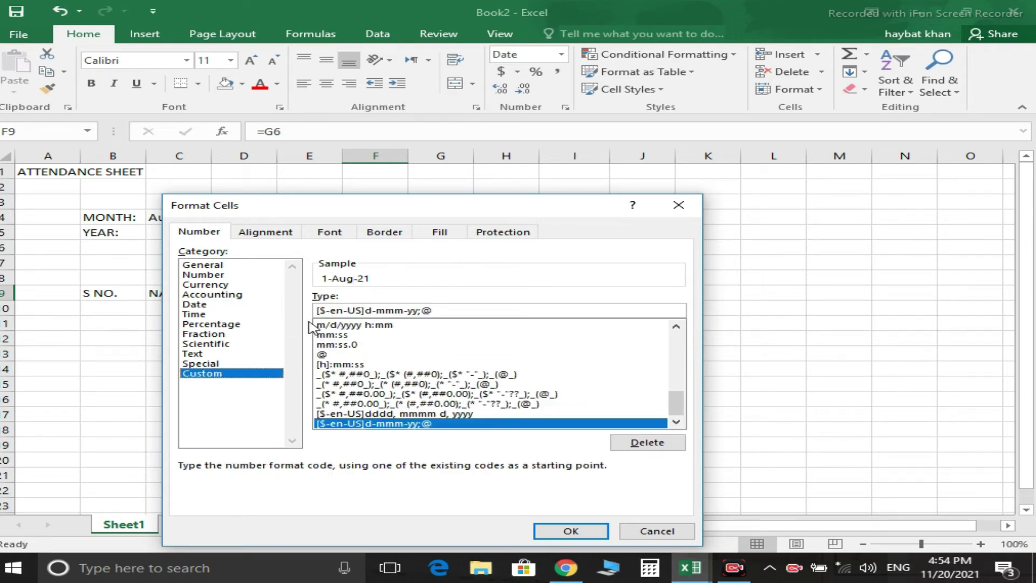
left_click(194, 305)
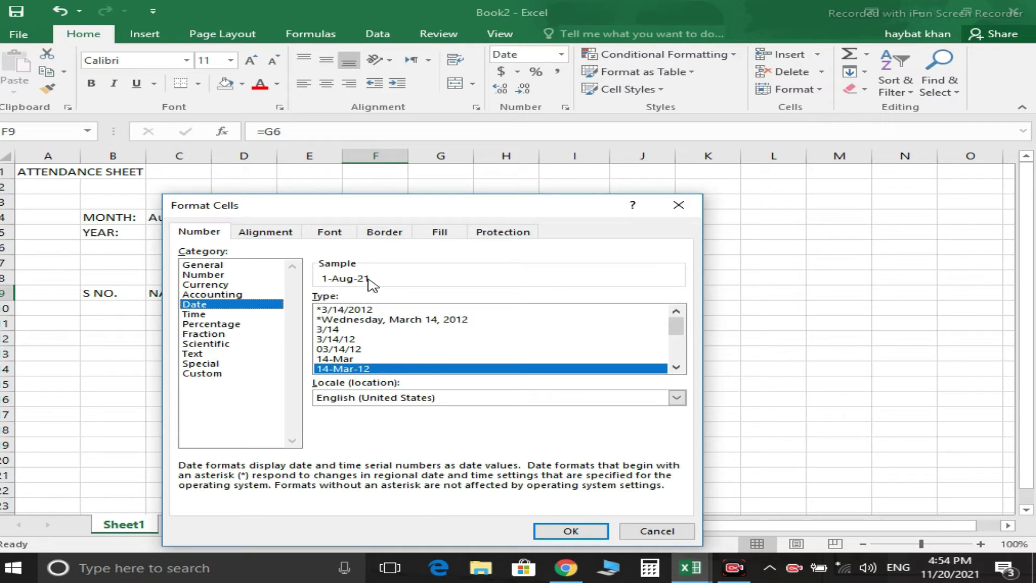
mouse_move(687, 331)
left_mouse_down()
mouse_move(689, 357)
mouse_move(686, 326)
left_mouse_up()
left_click(206, 373)
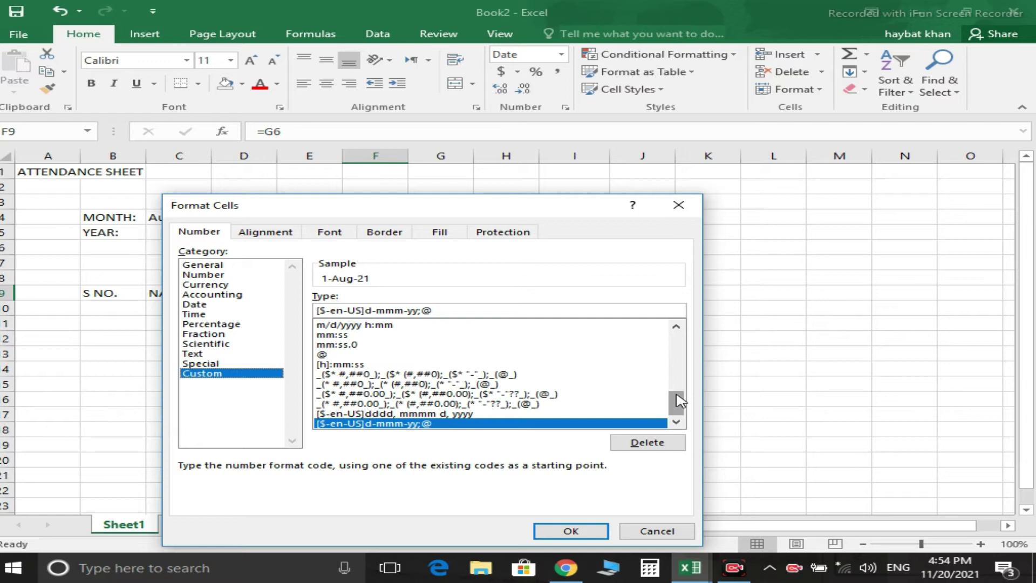
left_click_drag(676, 403, 678, 379)
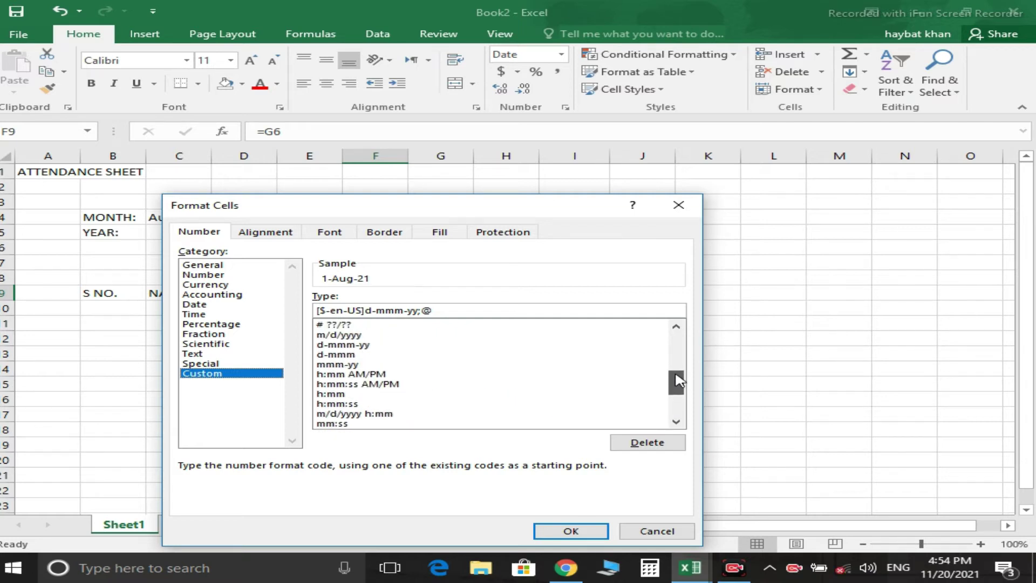
mouse_move(678, 379)
left_mouse_down()
mouse_move(669, 346)
mouse_move(673, 401)
left_mouse_up()
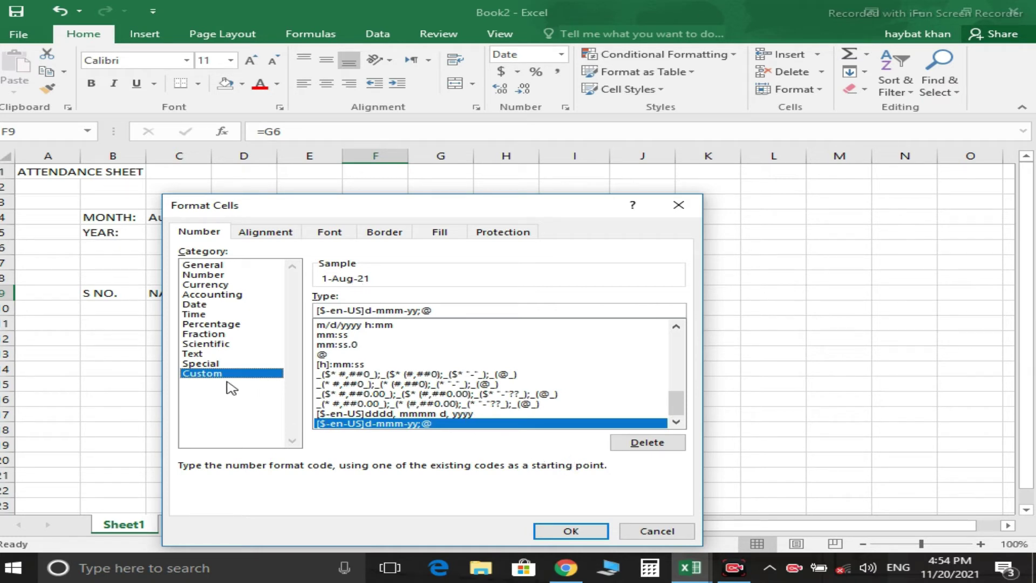
left_click(195, 305)
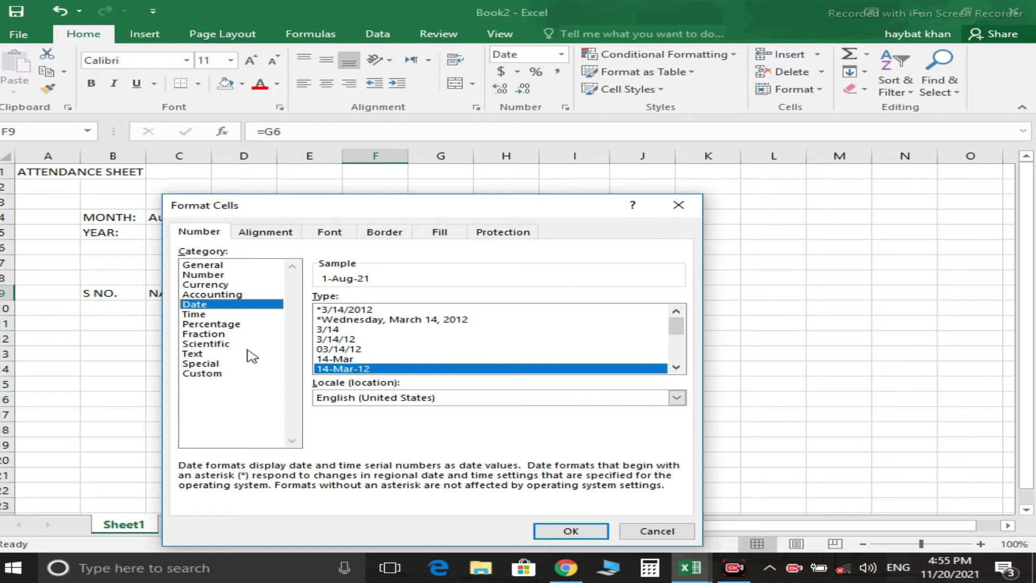
left_click(204, 374)
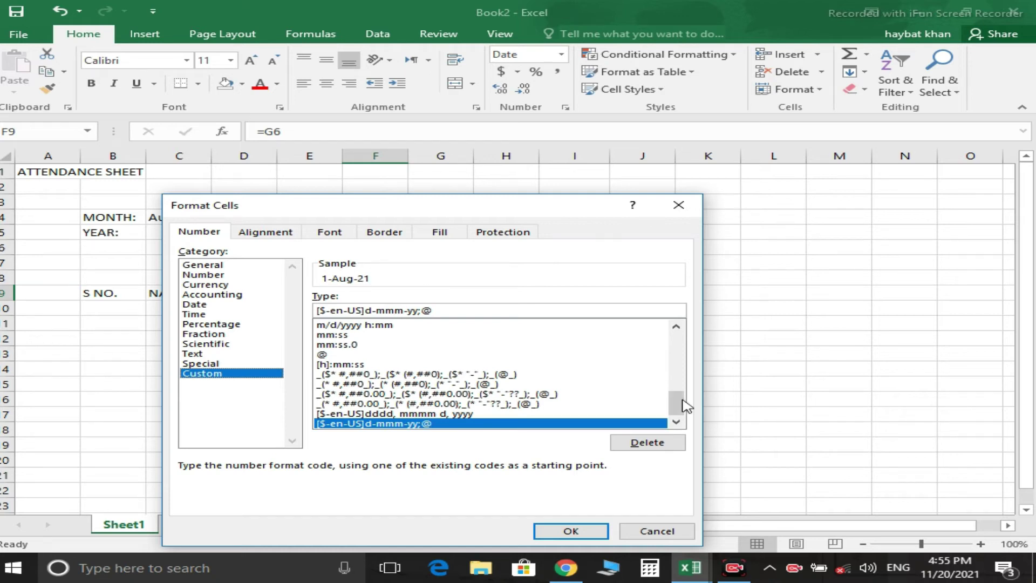
left_click_drag(678, 402, 681, 341)
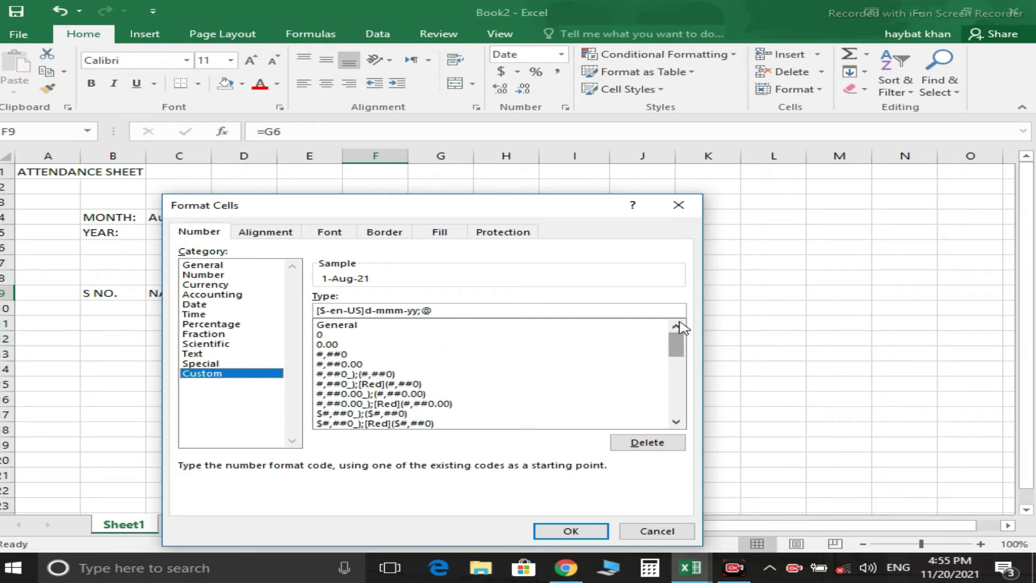
Apply the 14-Mar-12 date format to F9 so it reads 1-Aug-21.
left_click(196, 314)
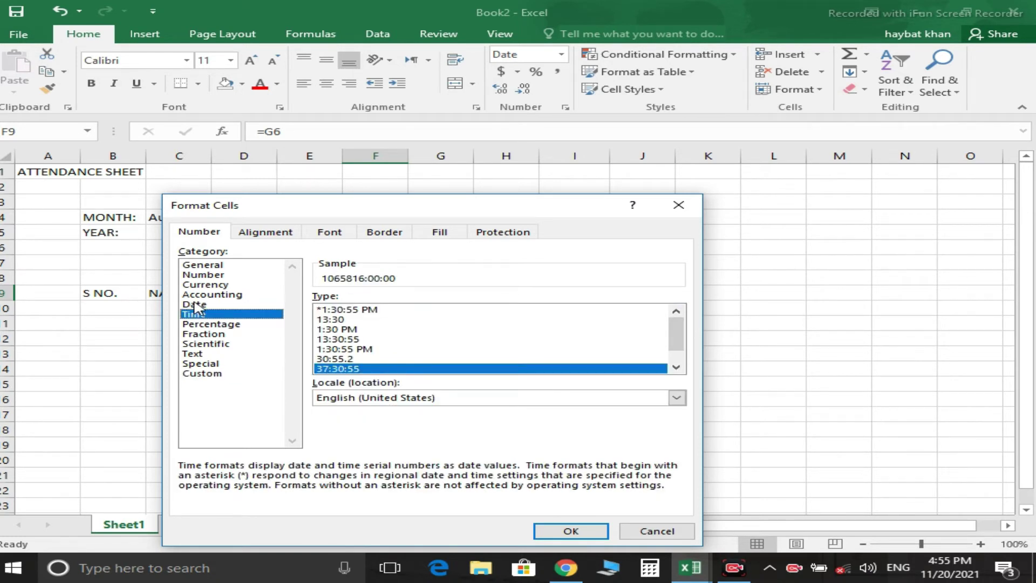
left_click(224, 305)
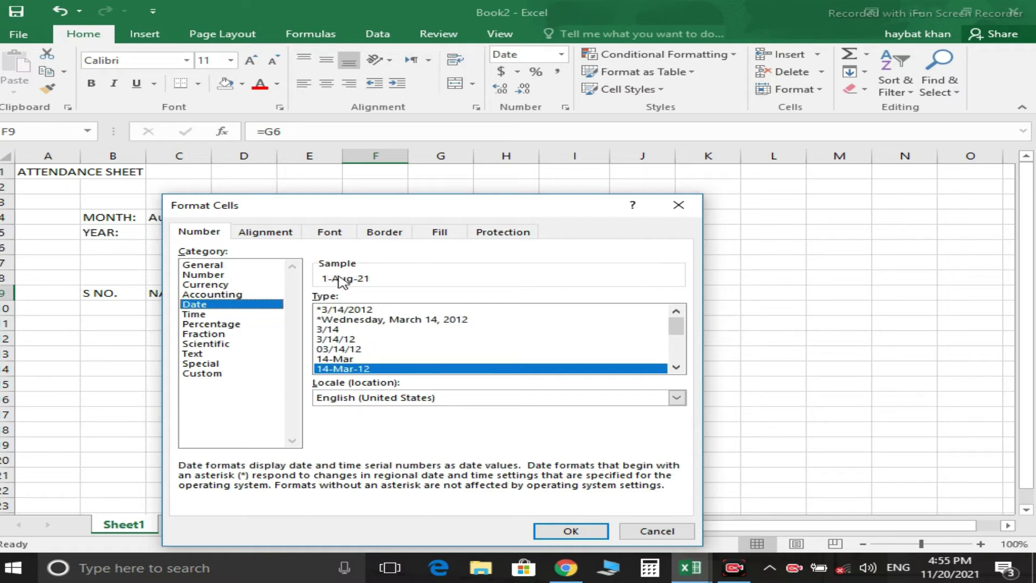
left_click(211, 265)
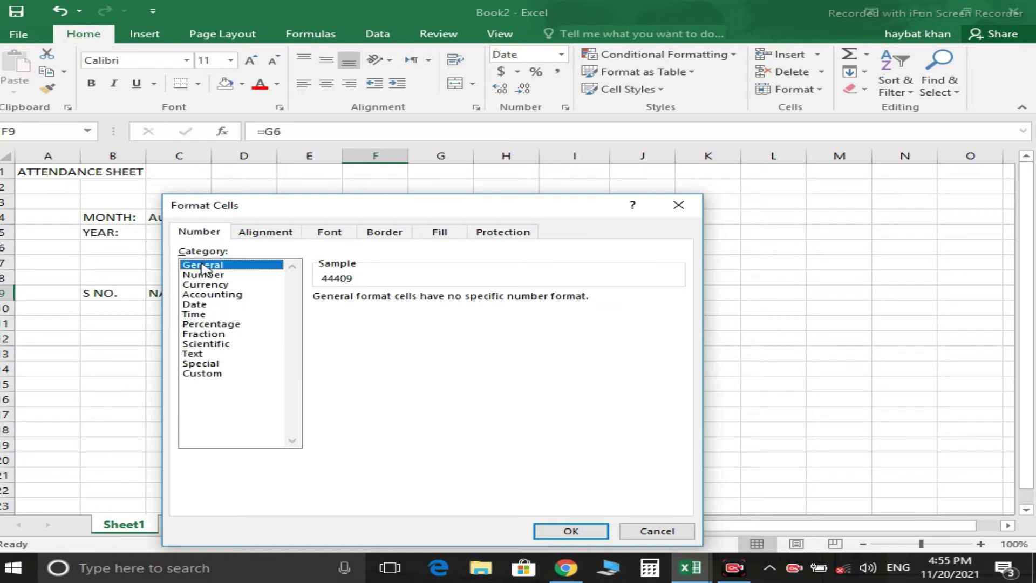
left_click(205, 315)
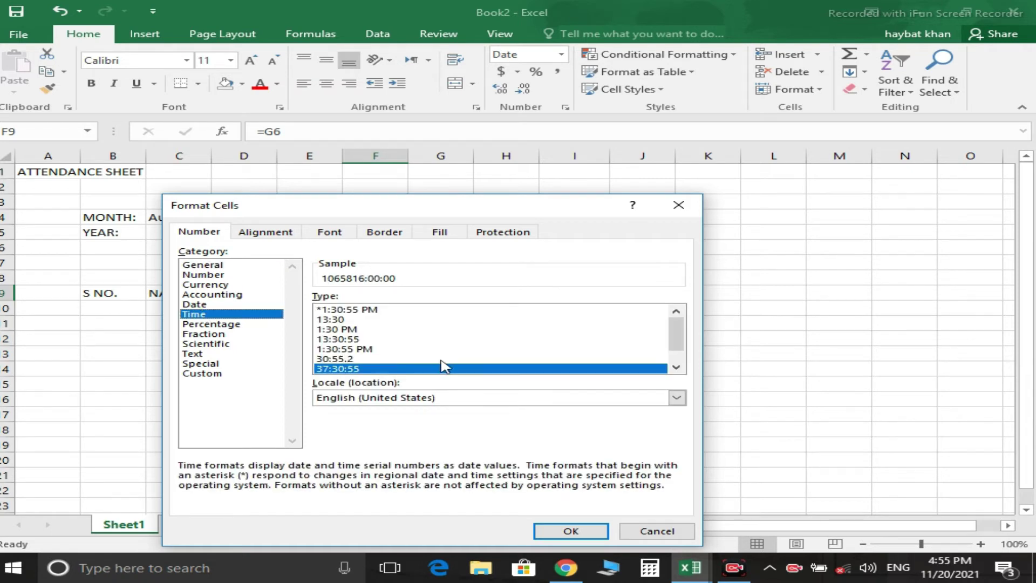
left_click(199, 304)
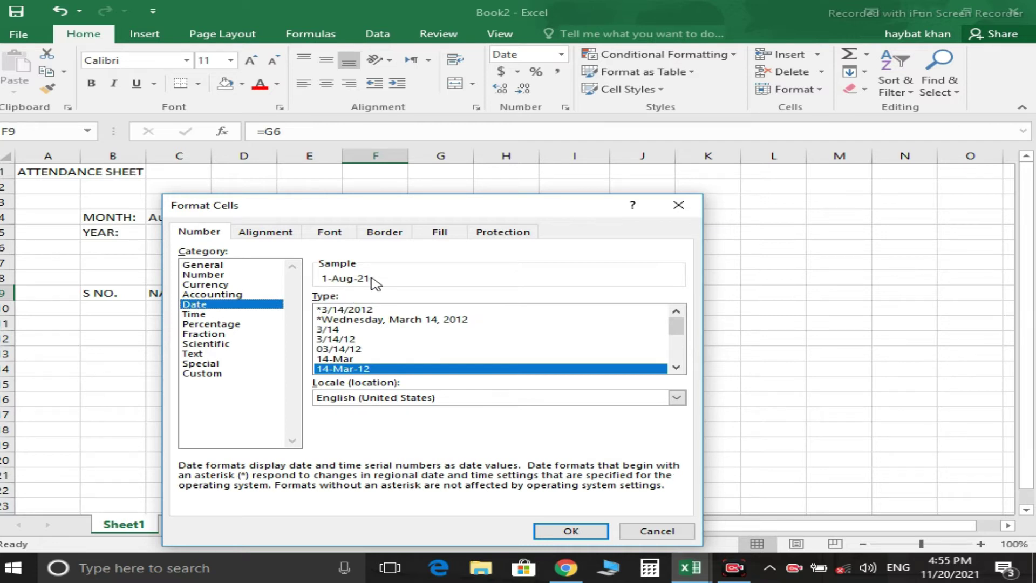
left_click(639, 532)
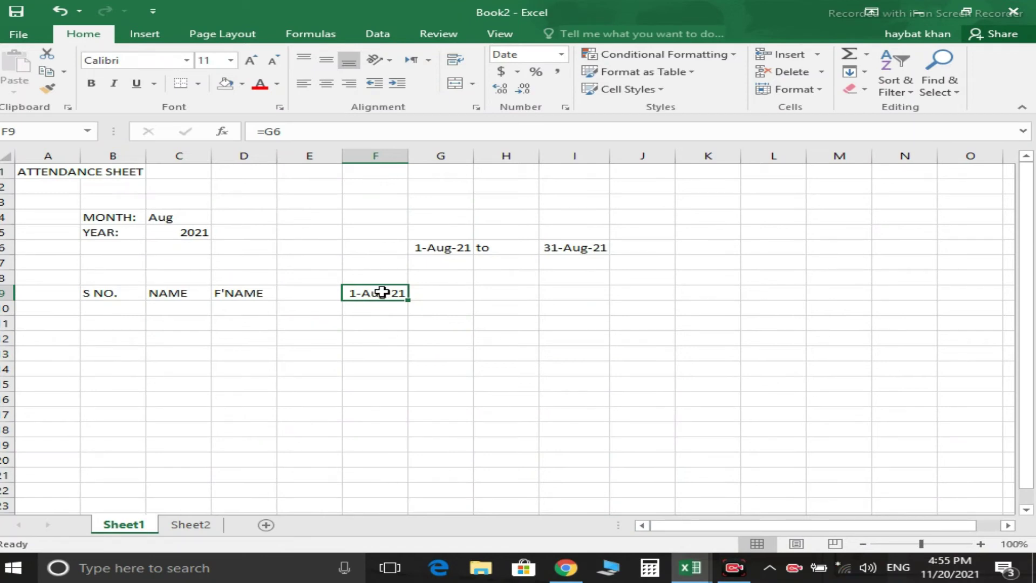
Give F9 the custom number format DD so it displays the day 01.
right_click(382, 292)
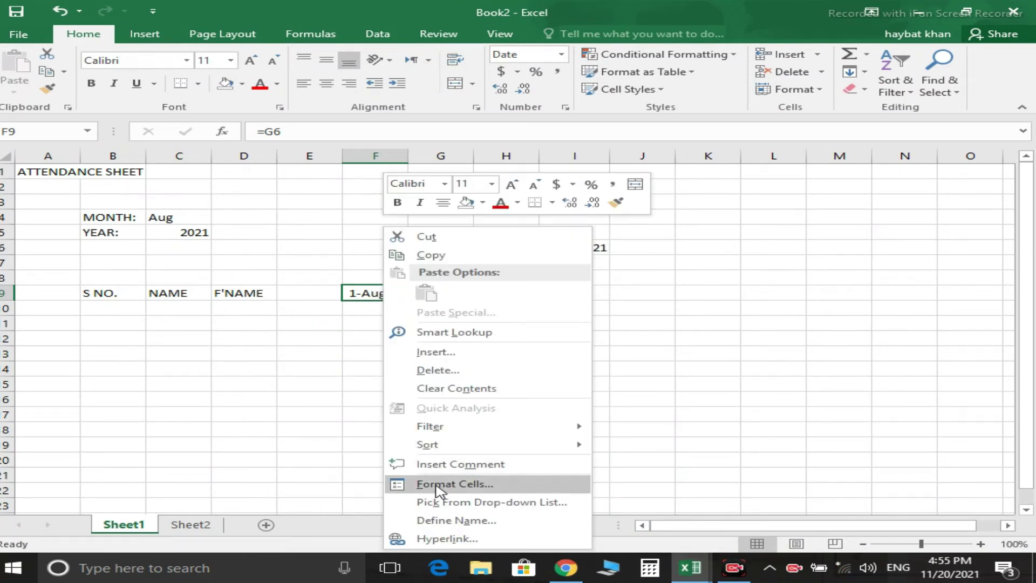
left_click(438, 484)
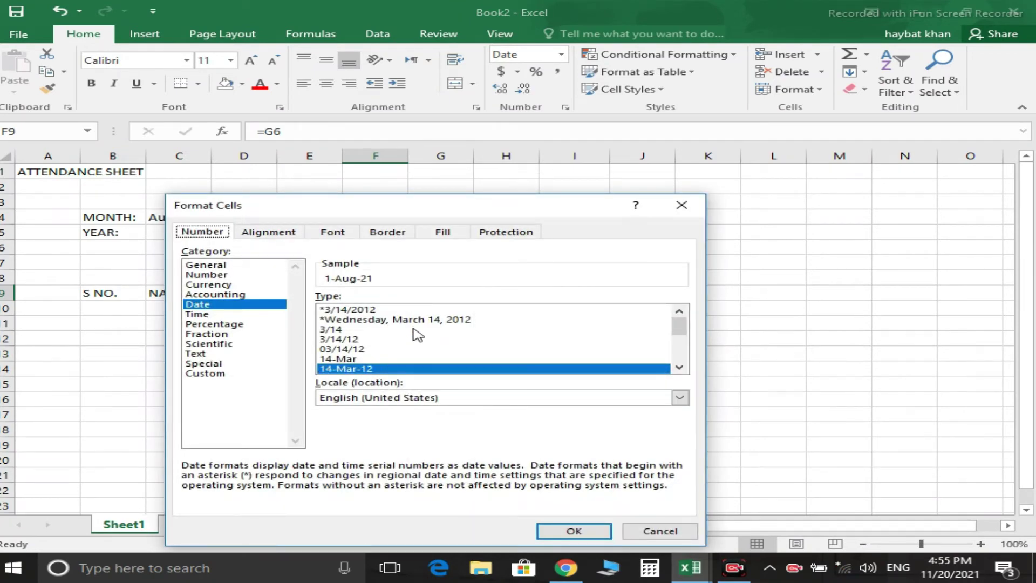
left_click(201, 374)
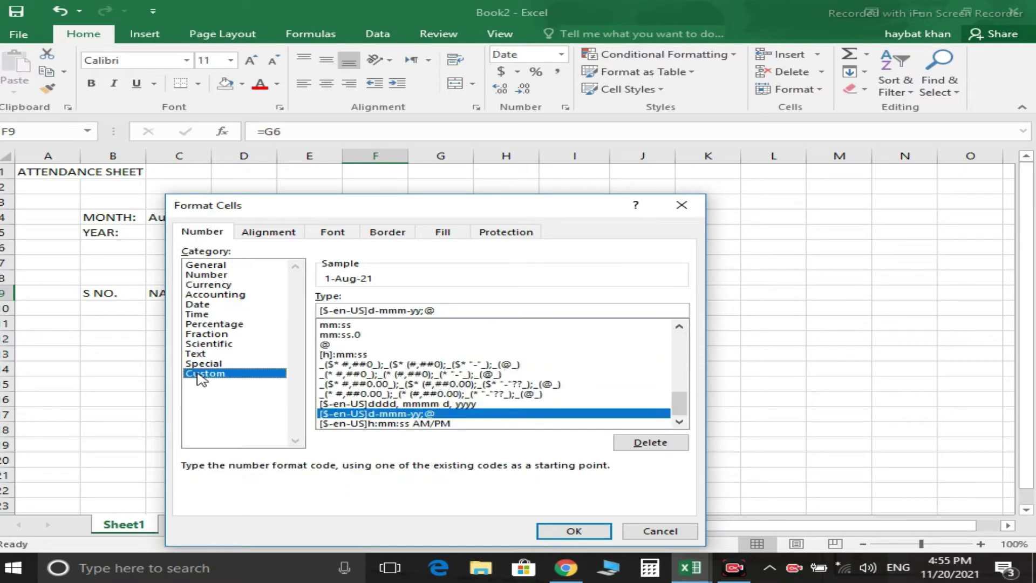
left_click(443, 308)
key("BackSpace")
key("BackSpace")
key("BackSpace")
key("BackSpace")
key("BackSpace")
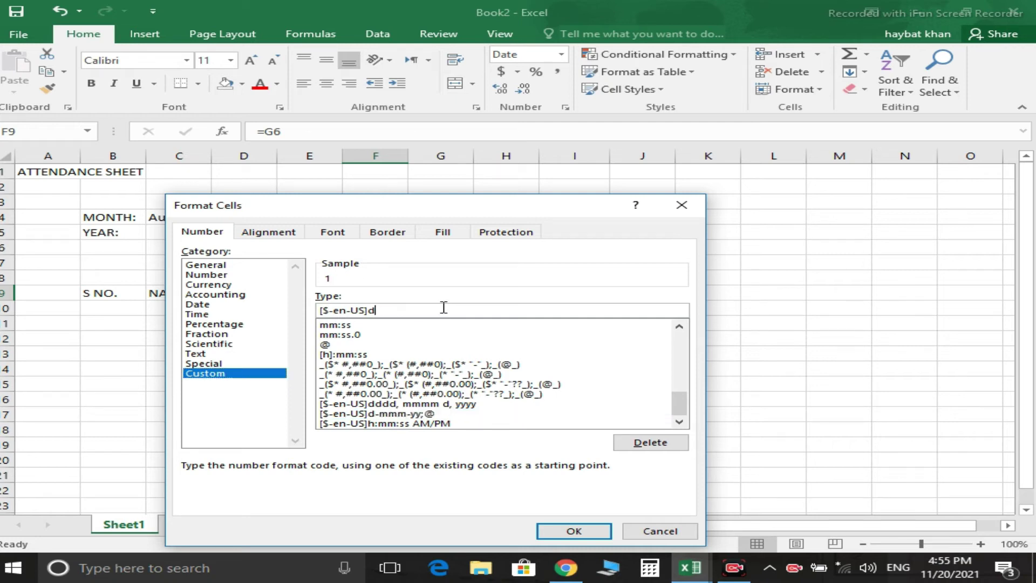
key("BackSpace")
key("BackSpace")
key("BackSpace")
type("DD")
key("Return")
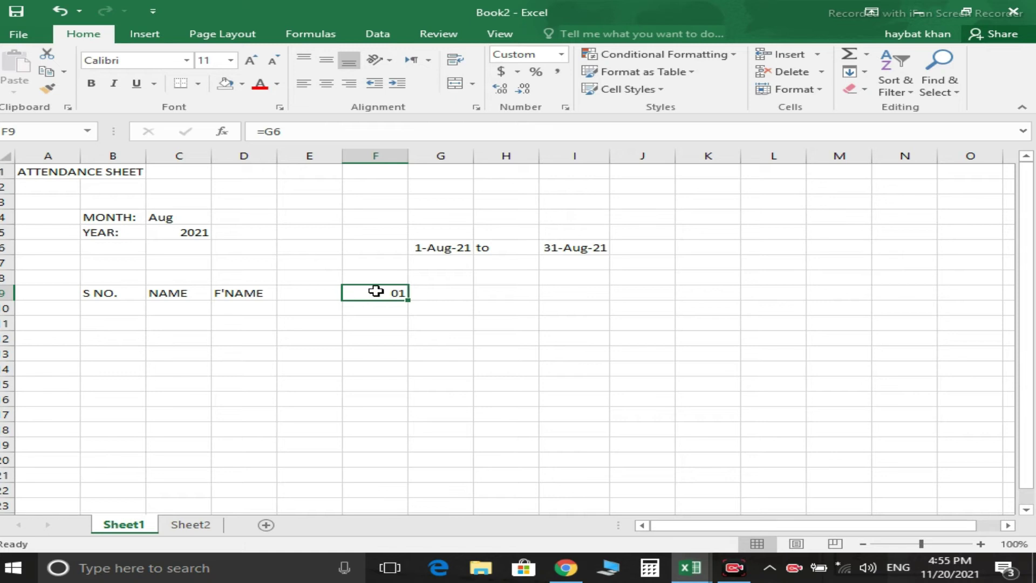
left_click(423, 293)
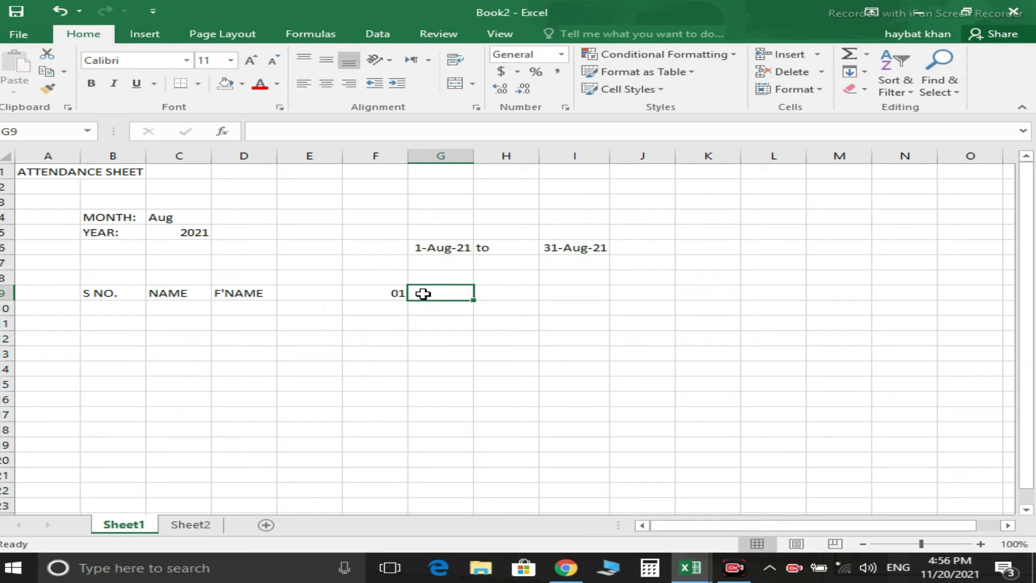
Enter =IF(F9<I6,F9+1,"") in G9 to produce the next day, 44410.
type("=")
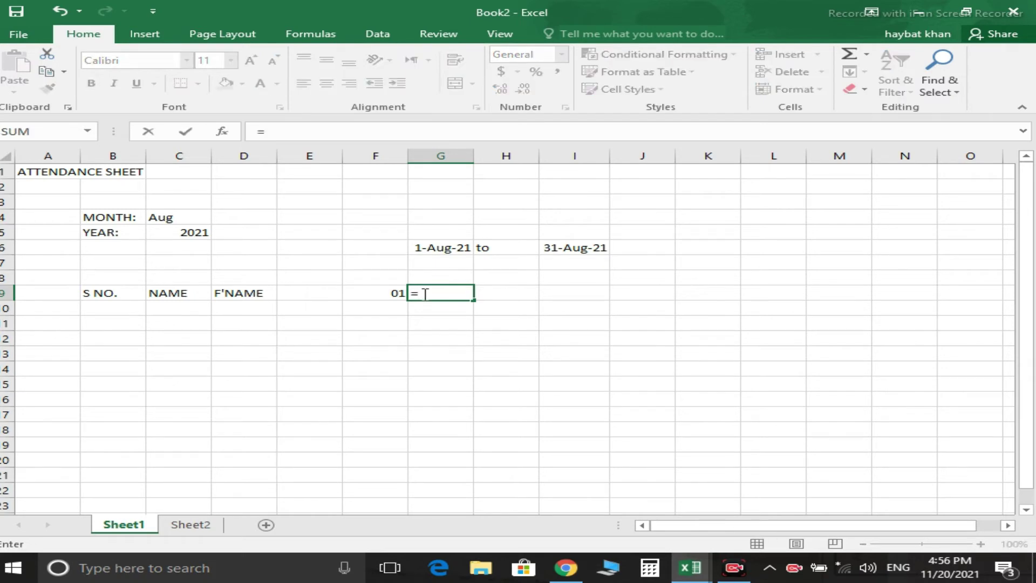
type("IF")
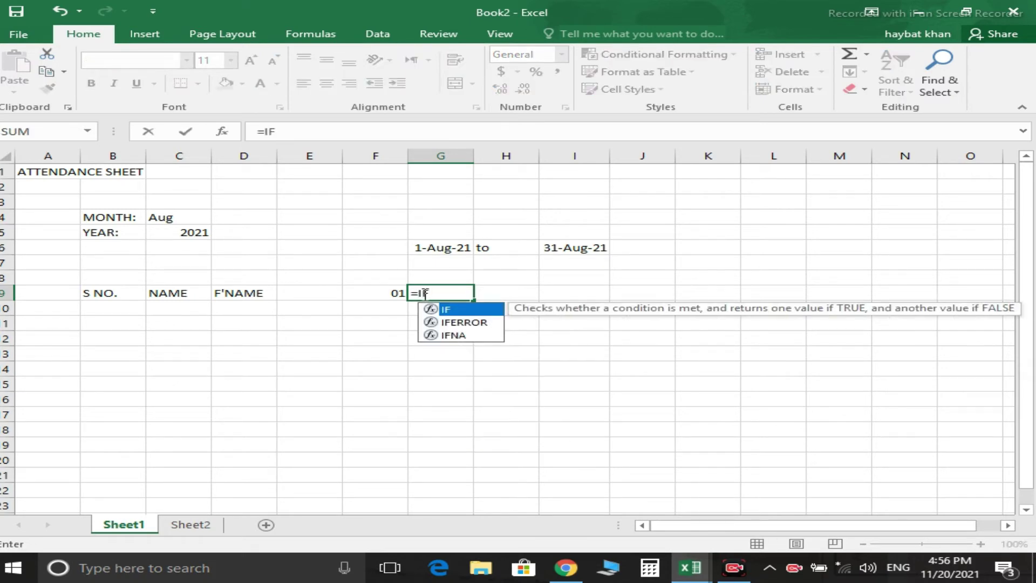
type("(")
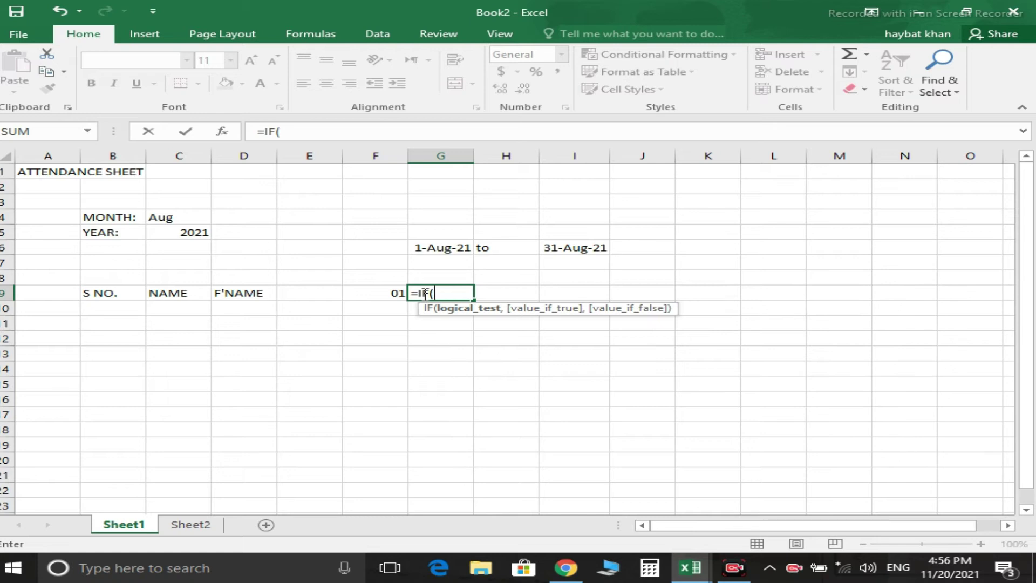
left_click(380, 292)
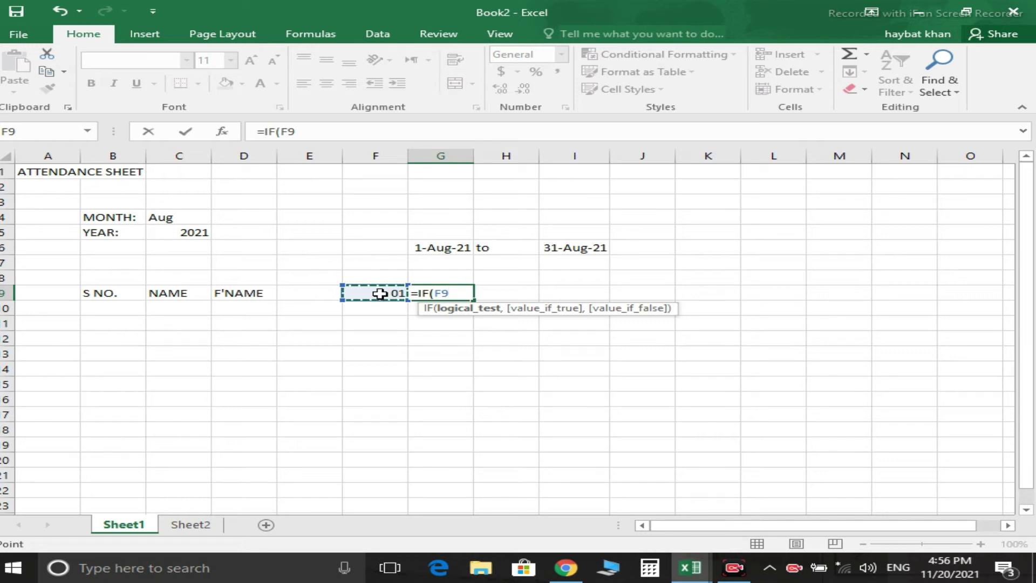
type("<")
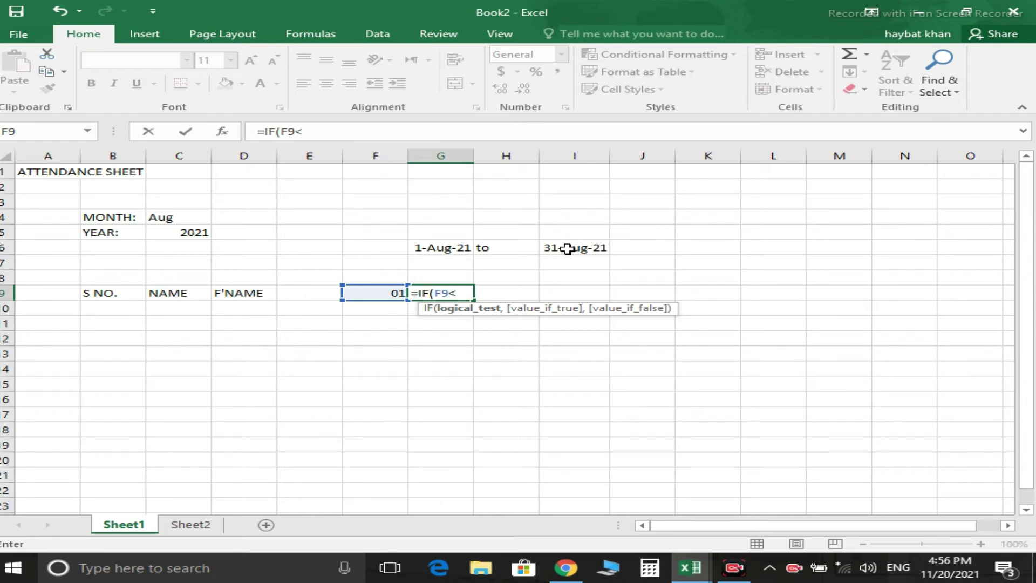
left_click(567, 249)
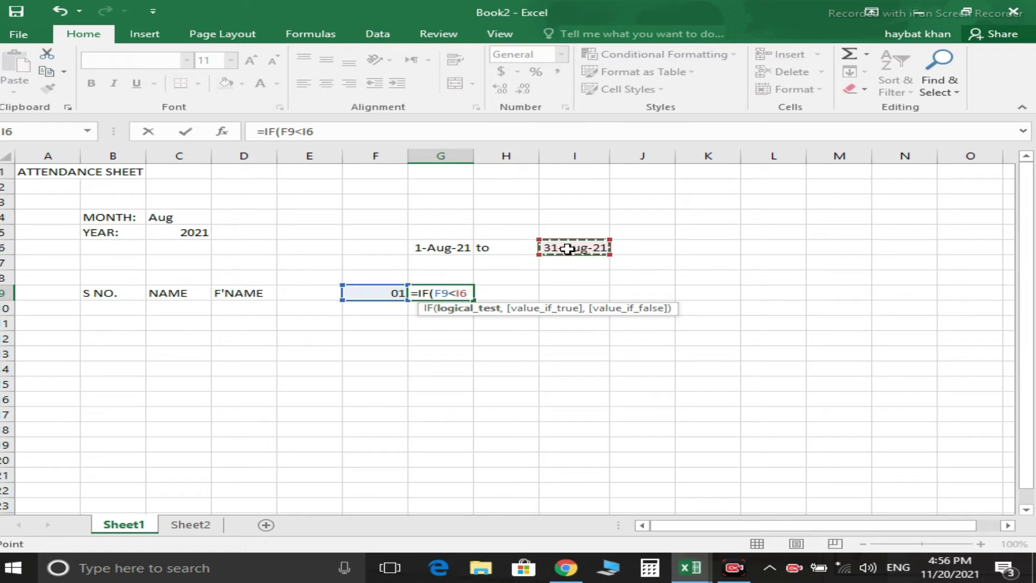
type(",")
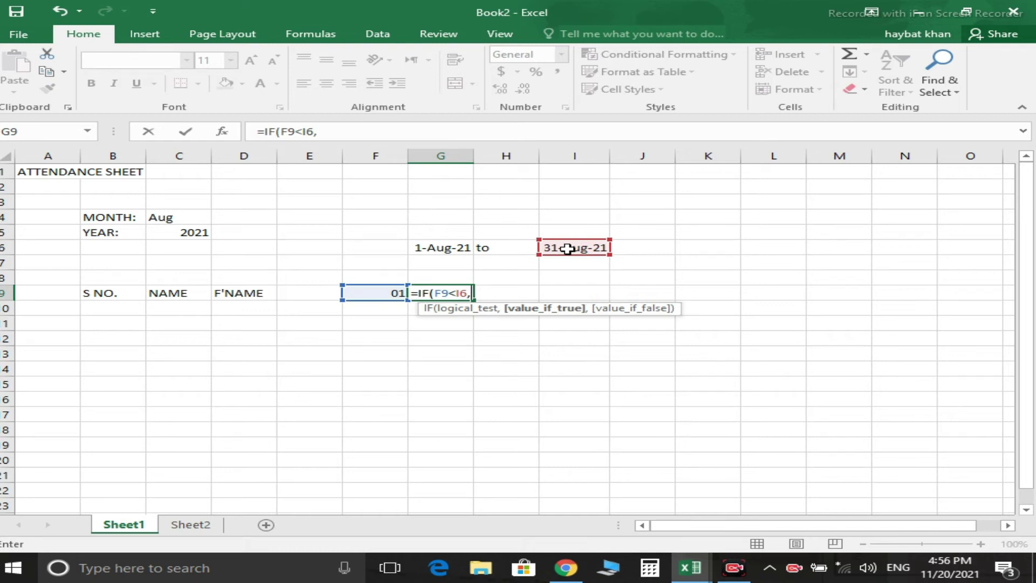
left_click(374, 293)
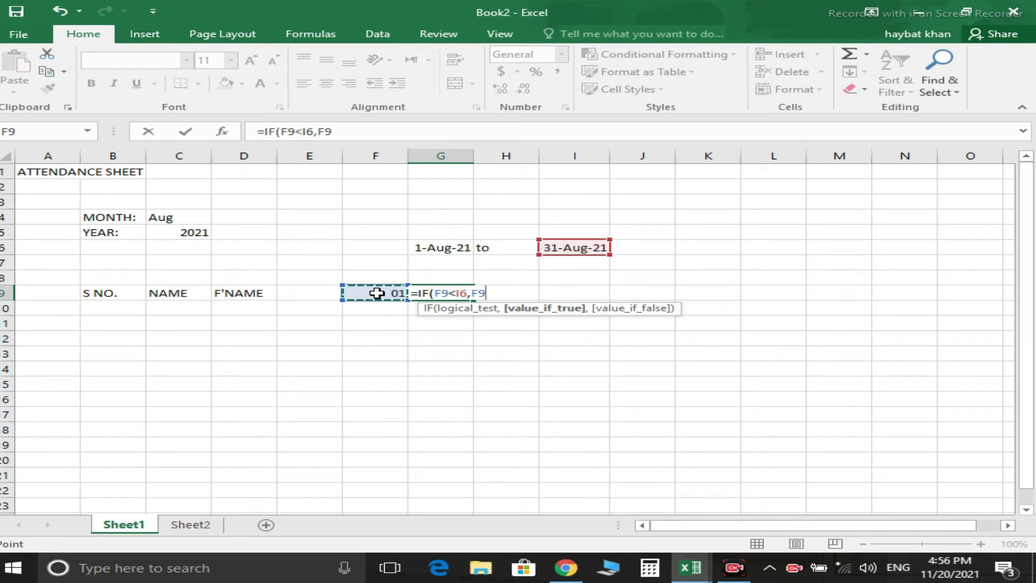
type("+1")
type(",")
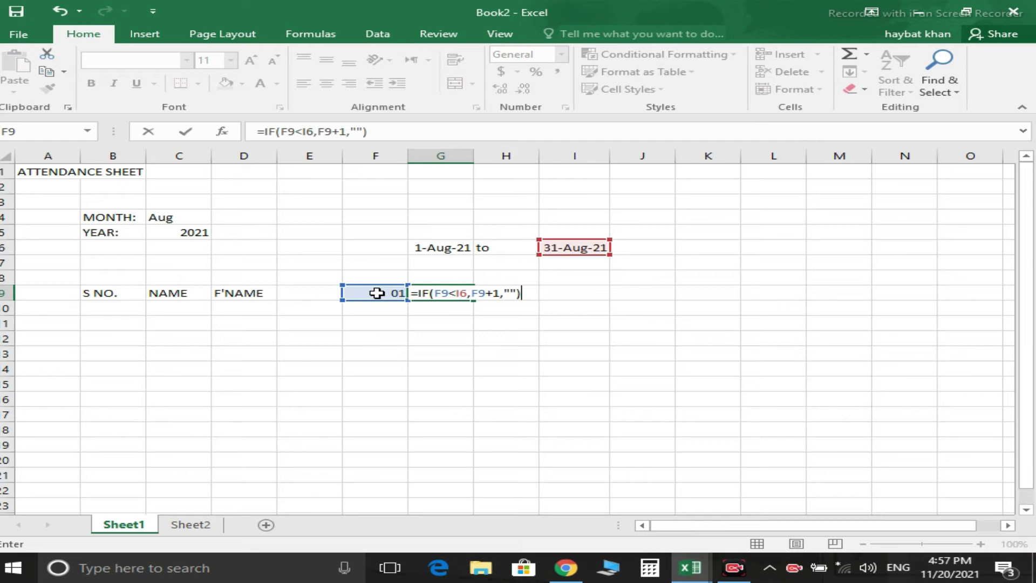
key("Return")
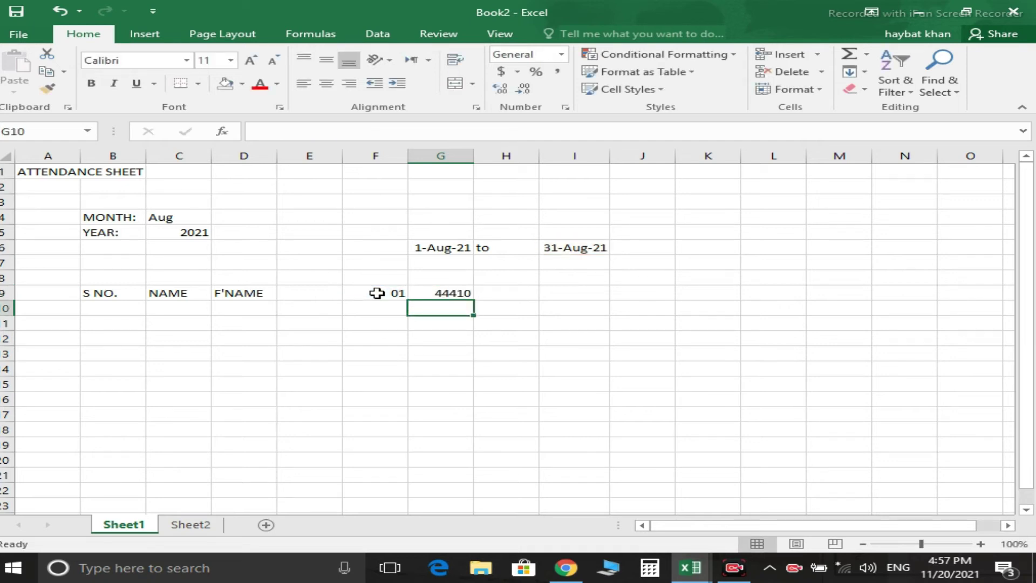
Copy F9's day format onto G9 with Format Painter.
left_click(377, 293)
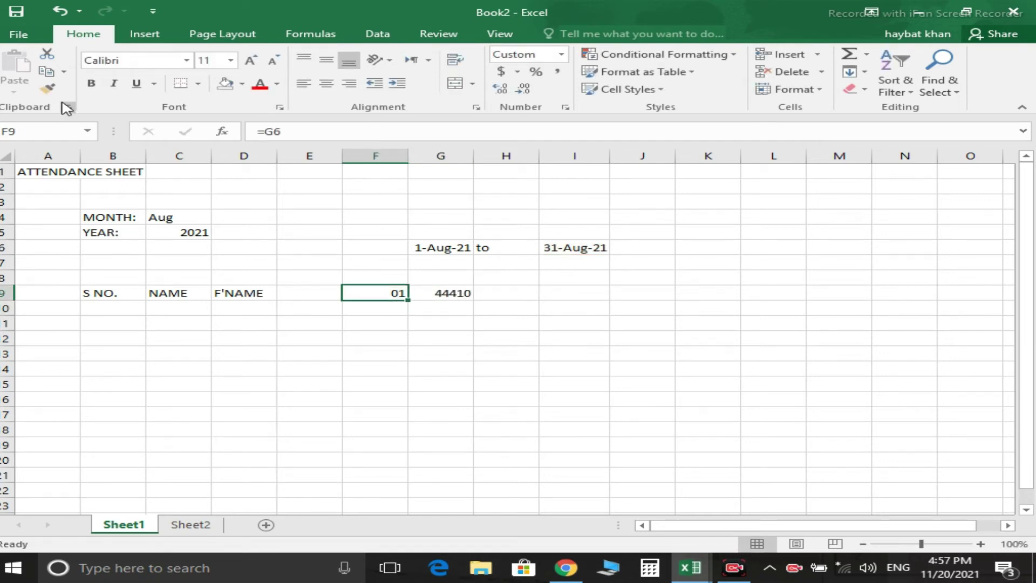
left_click(47, 89)
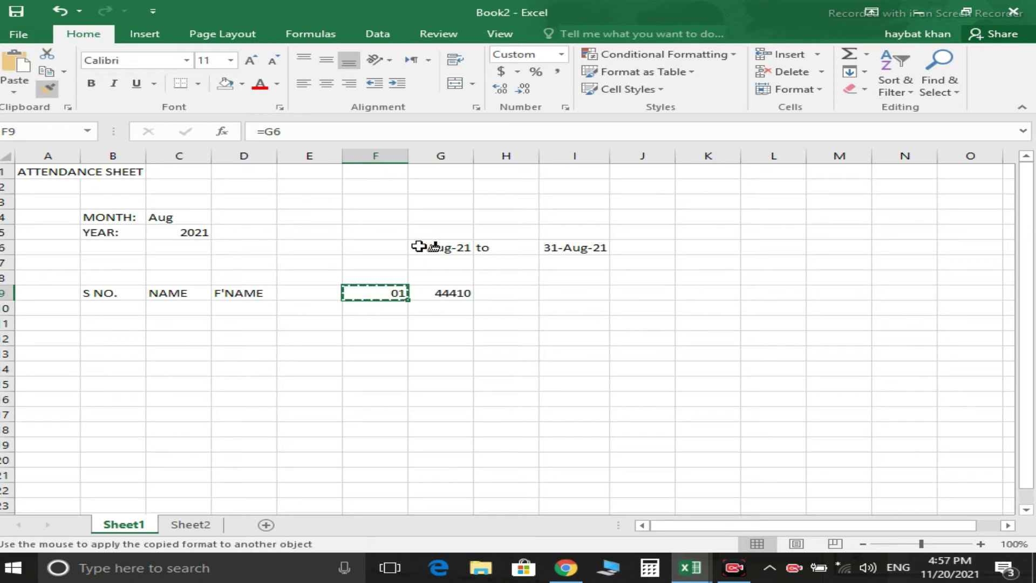
left_click(429, 293)
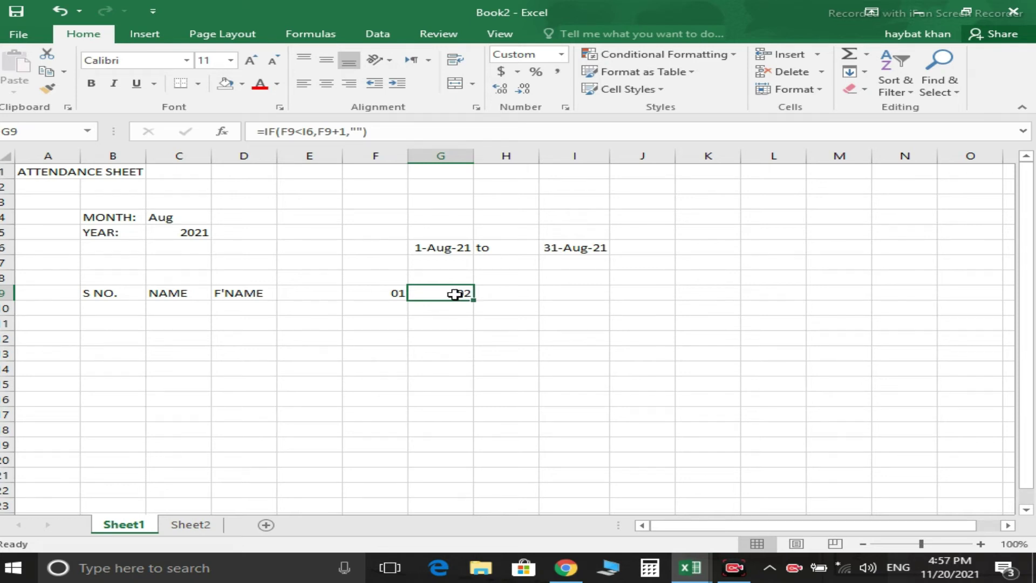
Lock the end-date reference in G9's formula as $I$6.
key("F2")
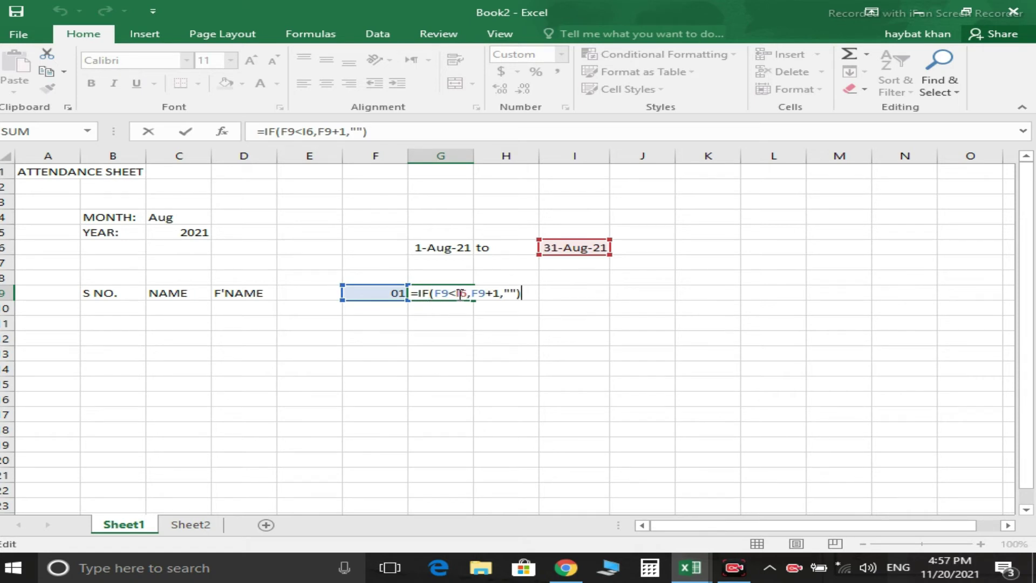
left_click(458, 293)
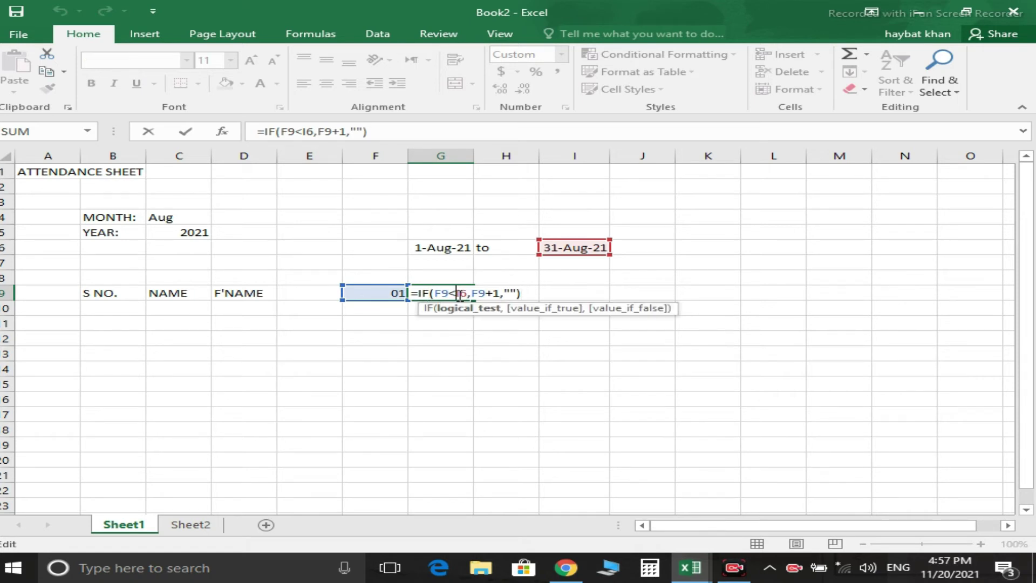
left_click(451, 327)
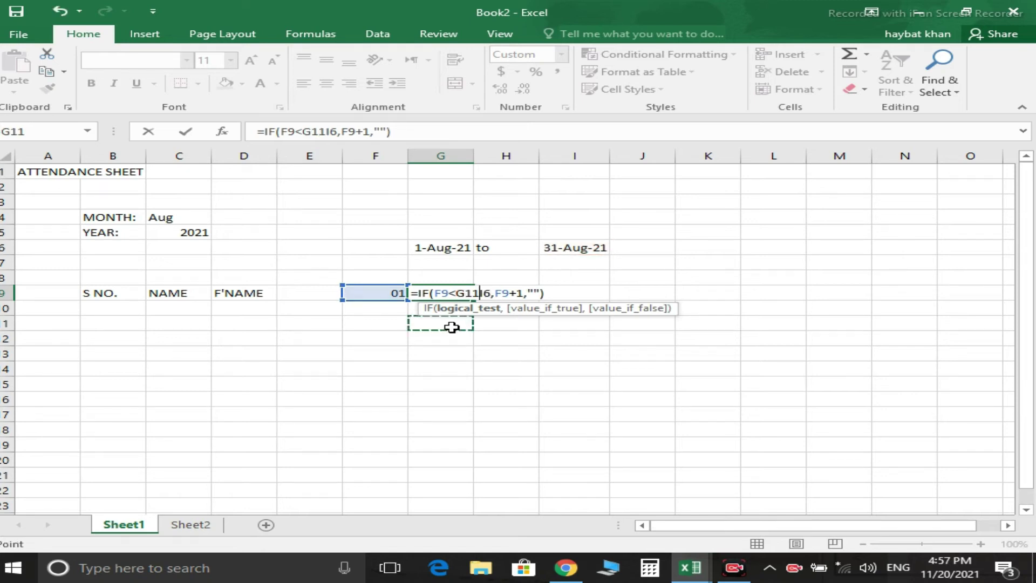
key("Escape")
key("F2")
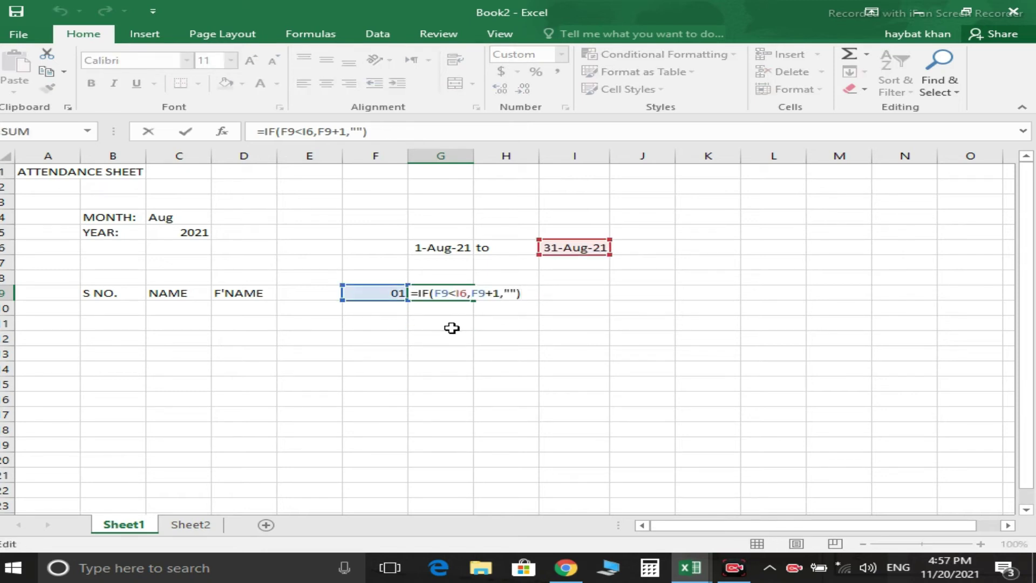
left_click(461, 293)
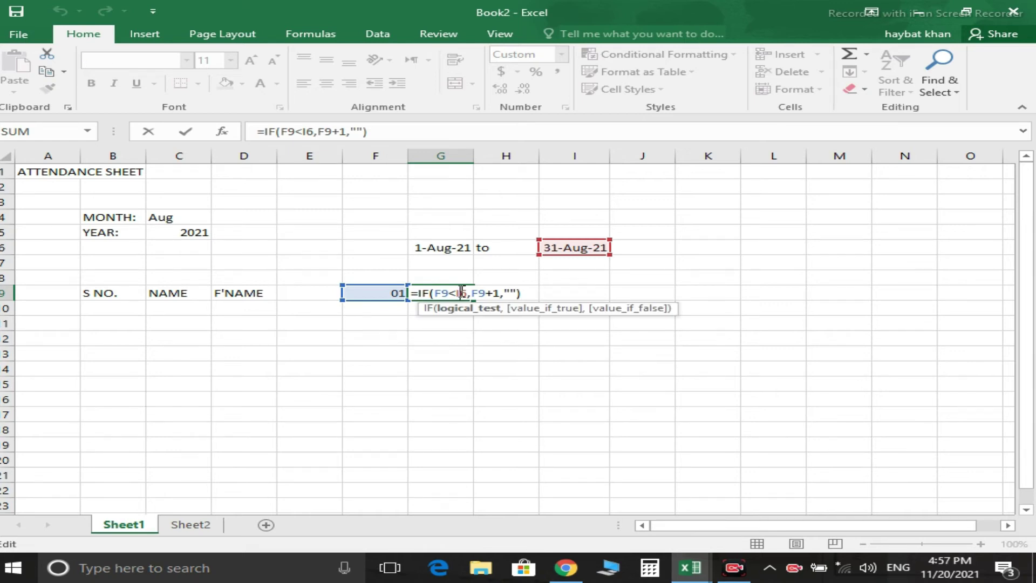
key("F4")
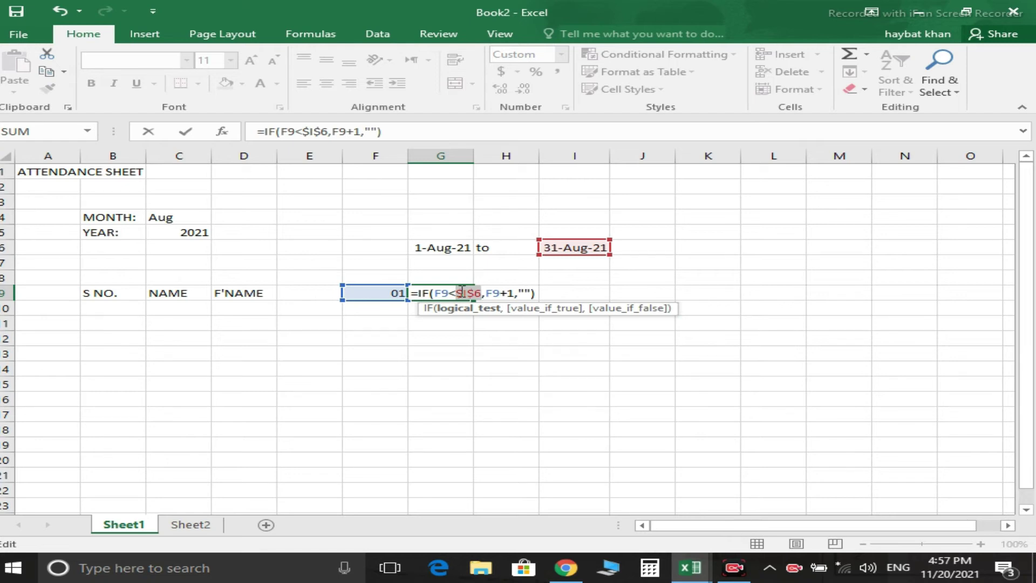
key("Return")
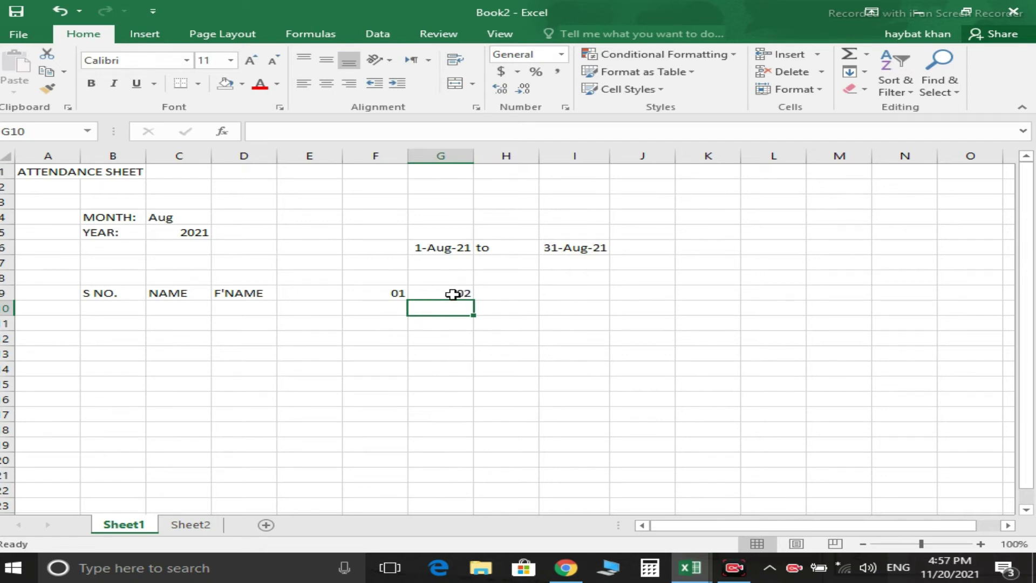
left_click(453, 294)
Narrow the day columns F through AJ to width 4.43.
mouse_move(473, 300)
left_mouse_down()
mouse_move(945, 312)
mouse_move(867, 317)
mouse_move(998, 299)
mouse_move(867, 300)
left_mouse_up()
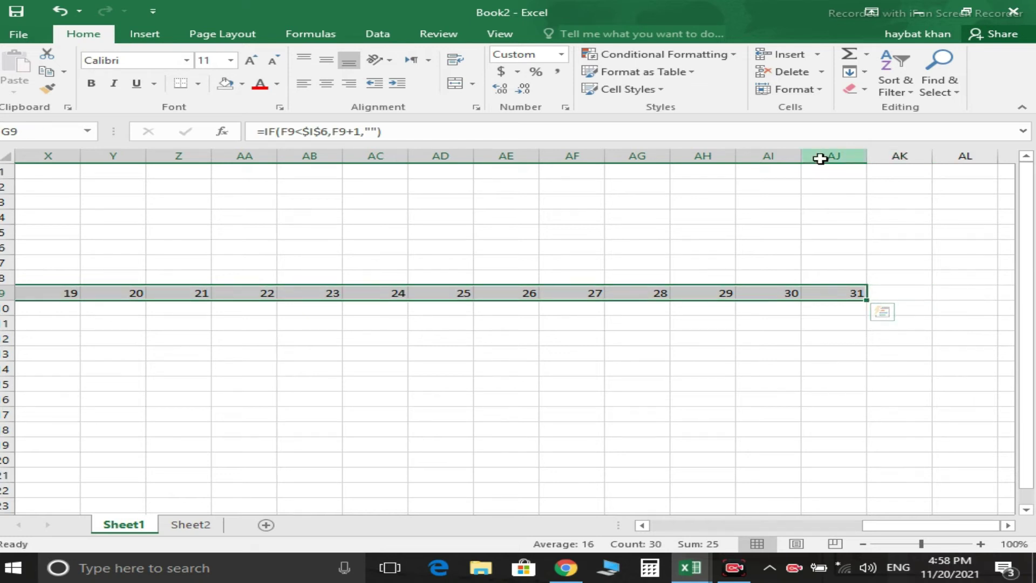
left_click_drag(820, 155, 372, 172)
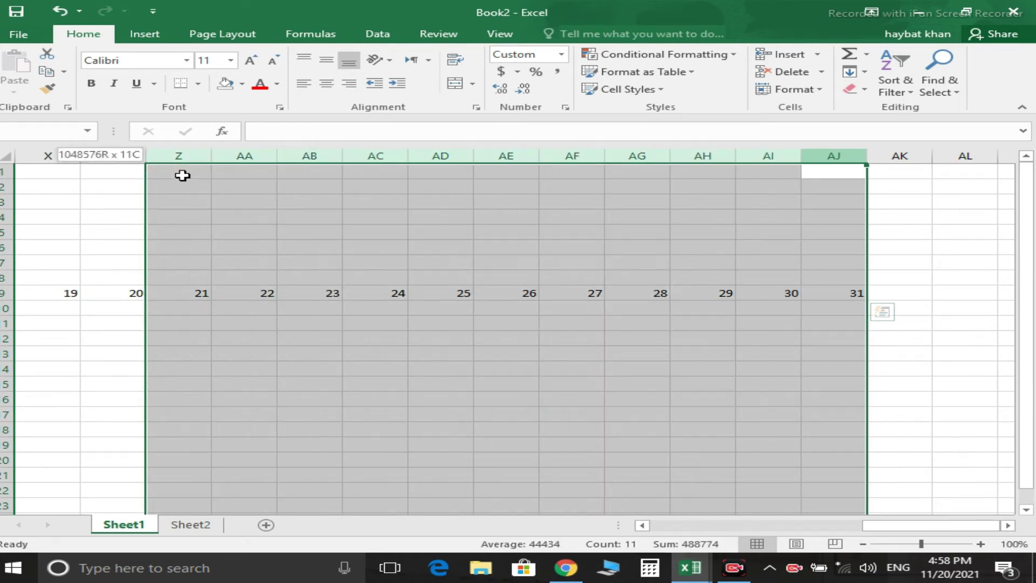
mouse_move(372, 172)
left_mouse_down()
mouse_move(3, 173)
mouse_move(399, 204)
left_mouse_up()
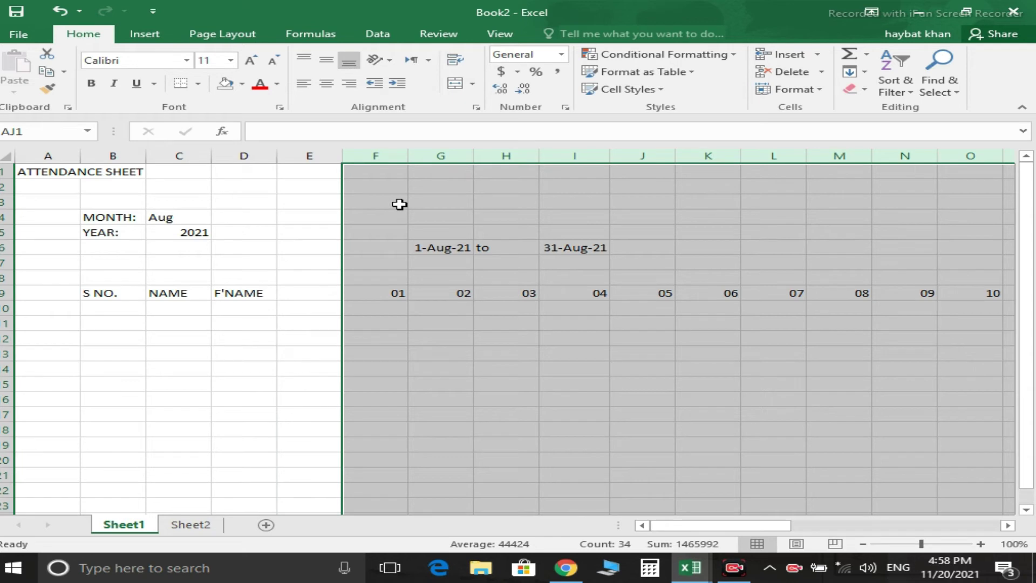
left_click_drag(408, 154, 376, 155)
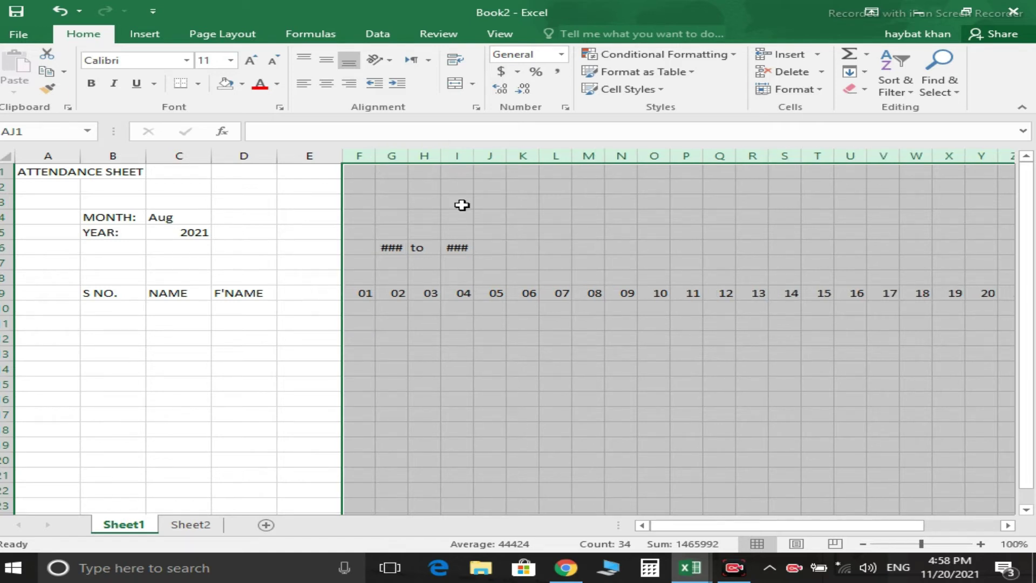
Merge and centre I6:K6 and F6:G6, then fill the day formula across to AJ9.
left_click_drag(458, 246, 535, 249)
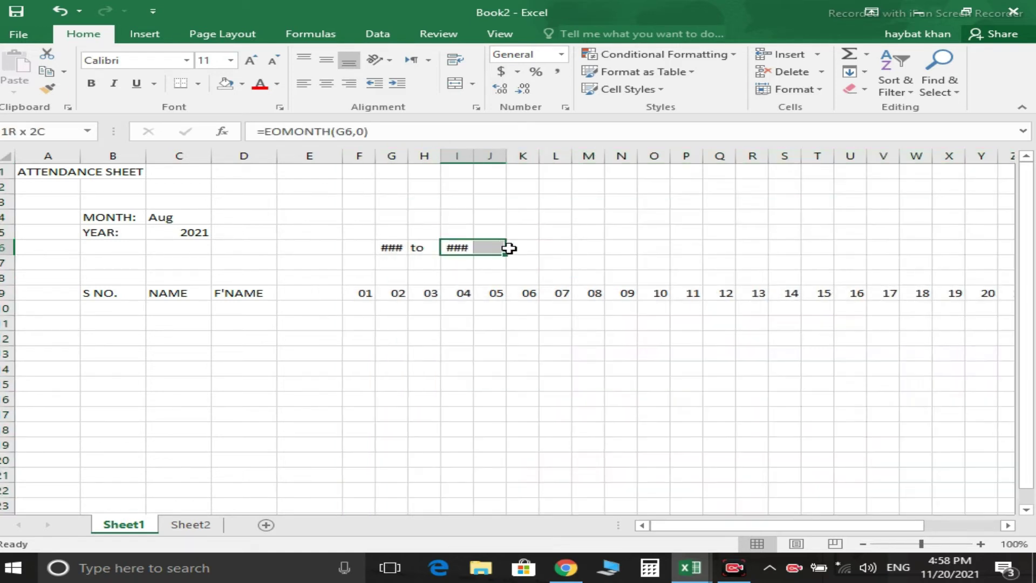
left_click(446, 82)
left_click(383, 248)
left_click_drag(383, 248, 363, 248)
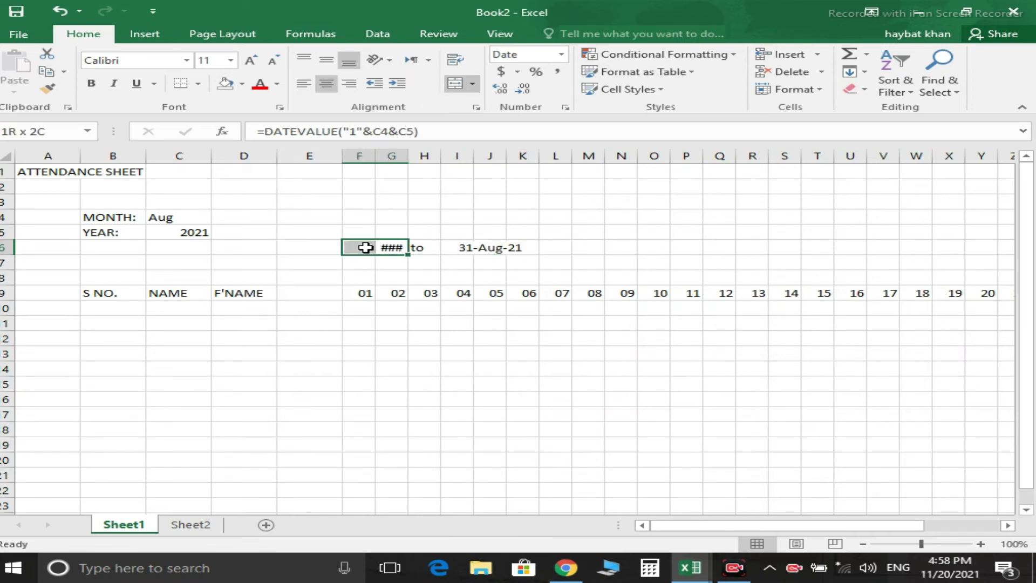
left_click(457, 84)
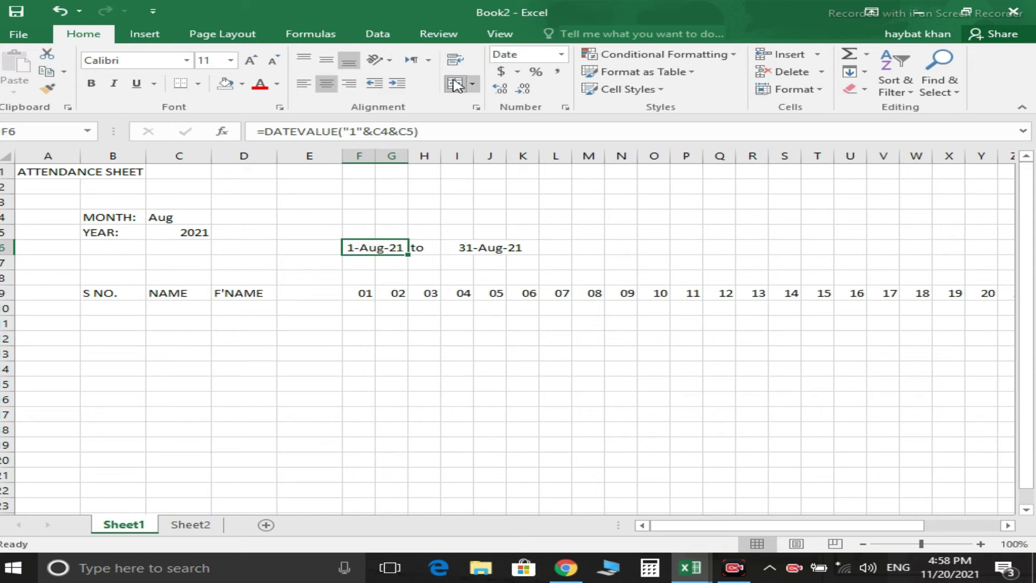
mouse_move(369, 296)
left_mouse_down()
mouse_move(988, 291)
mouse_move(358, 275)
mouse_move(234, 294)
left_mouse_up()
left_click(995, 294)
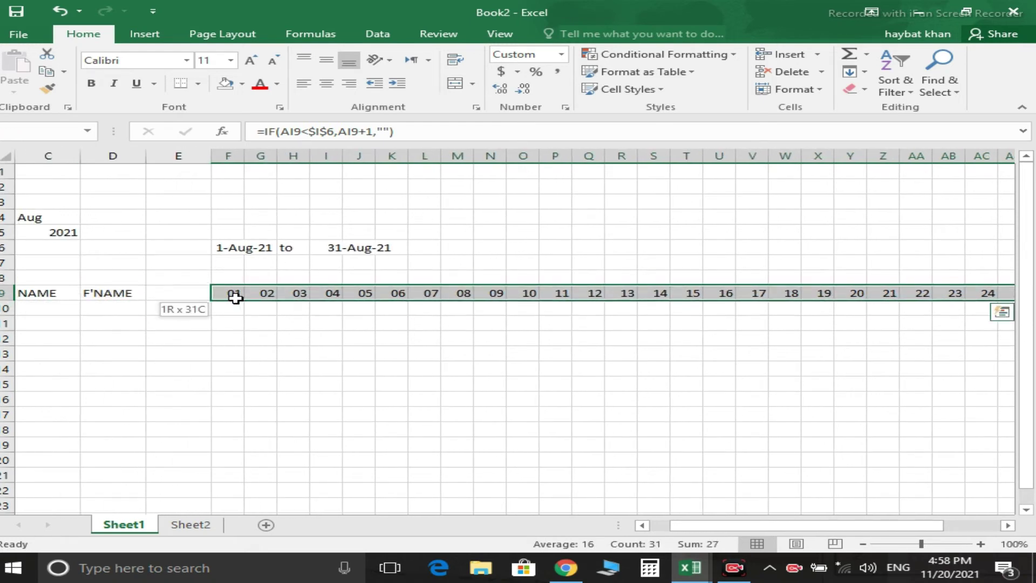
Format day numbers F9:AJ9 as bold, size 12, green text on orange fill.
left_click(250, 61)
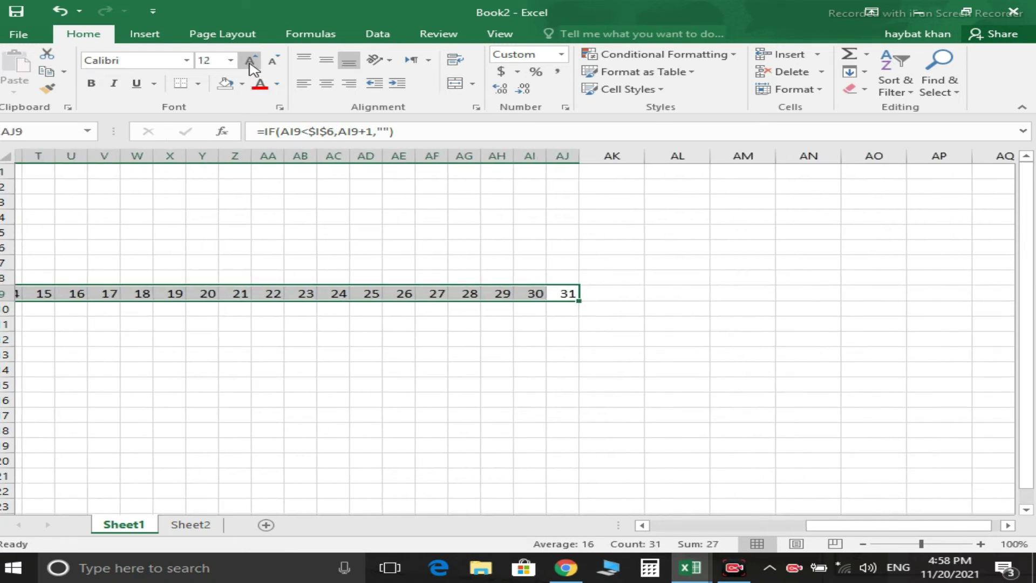
left_click(91, 84)
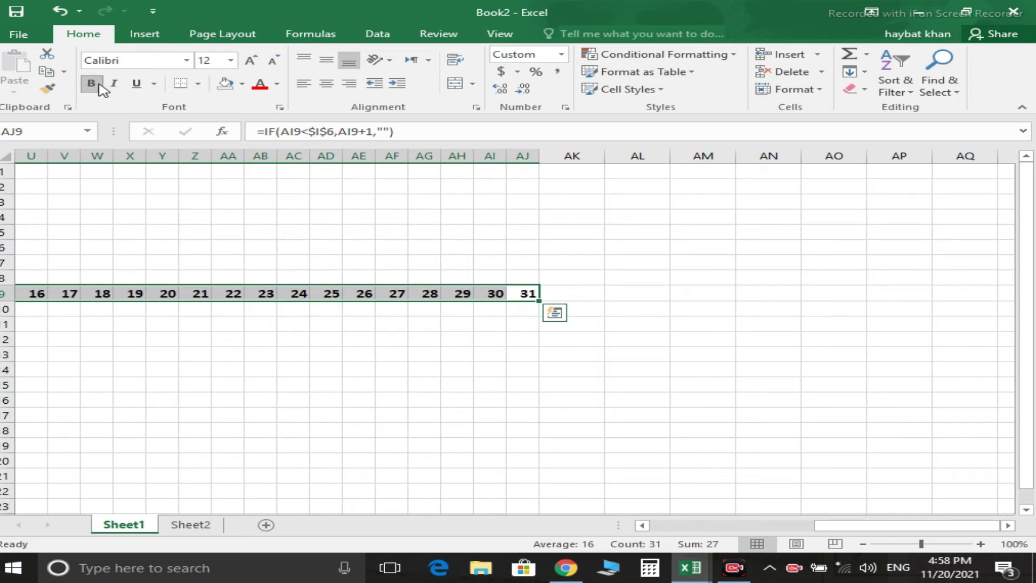
left_click(277, 84)
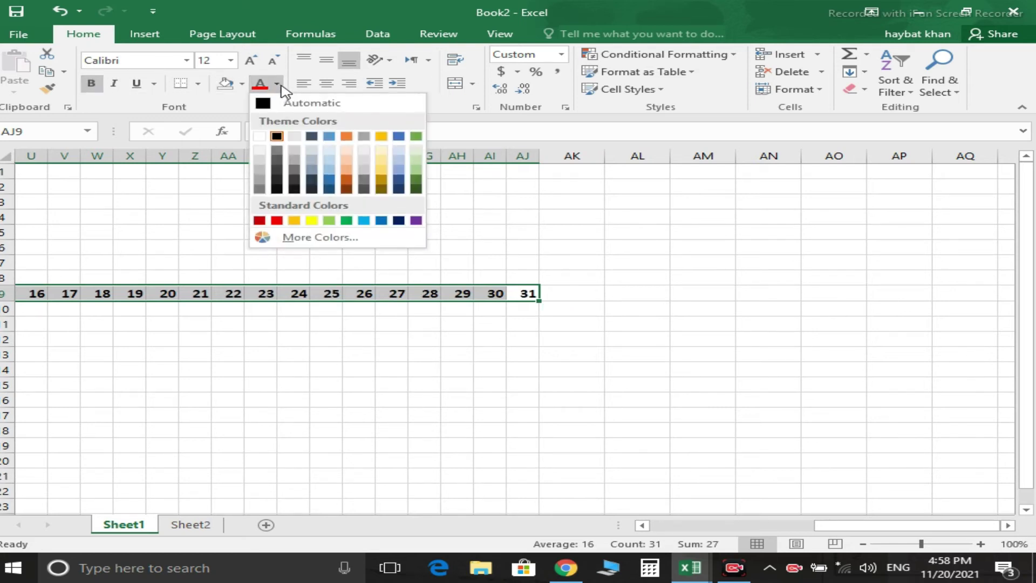
left_click(330, 180)
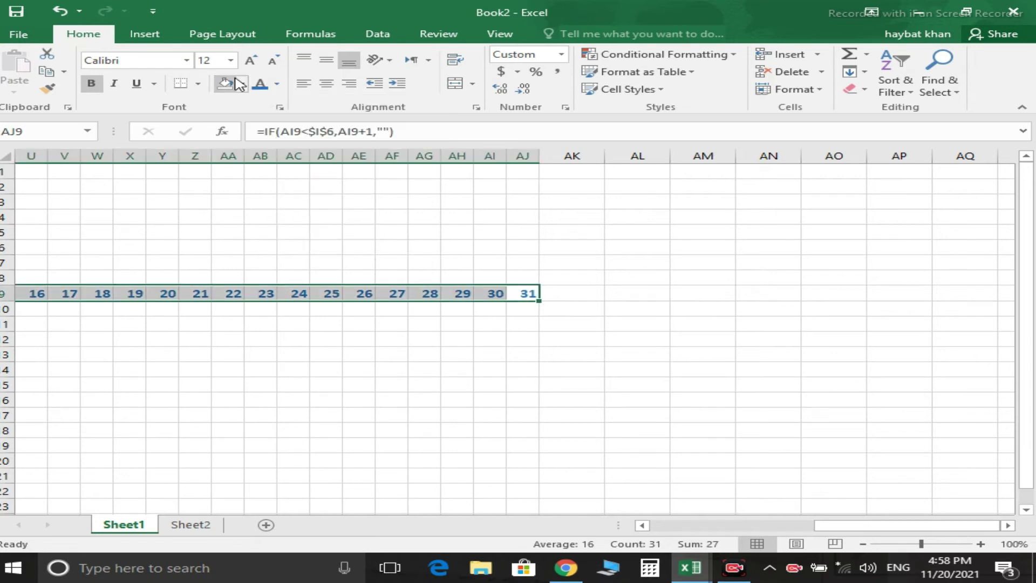
left_click(277, 84)
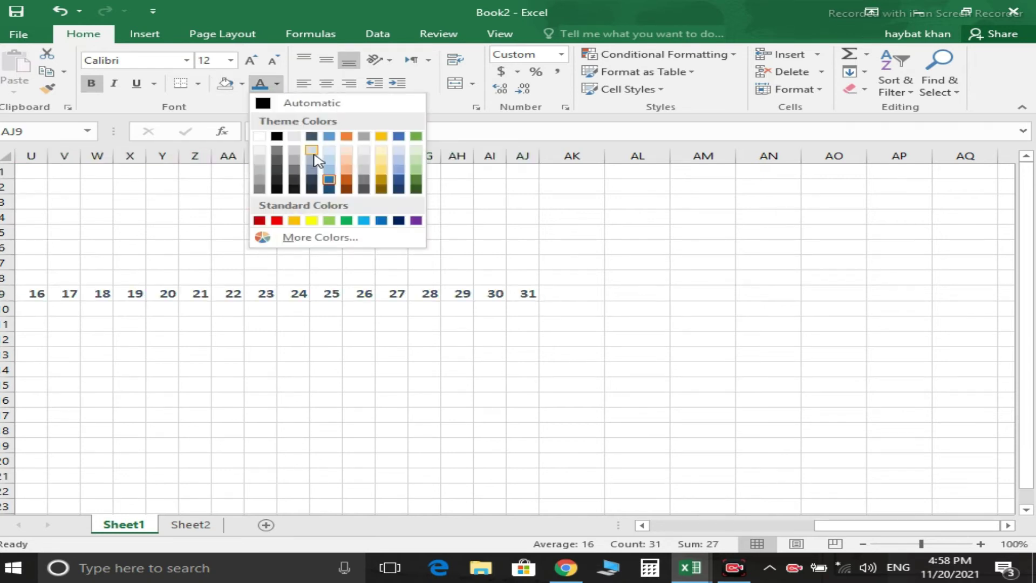
left_click(346, 221)
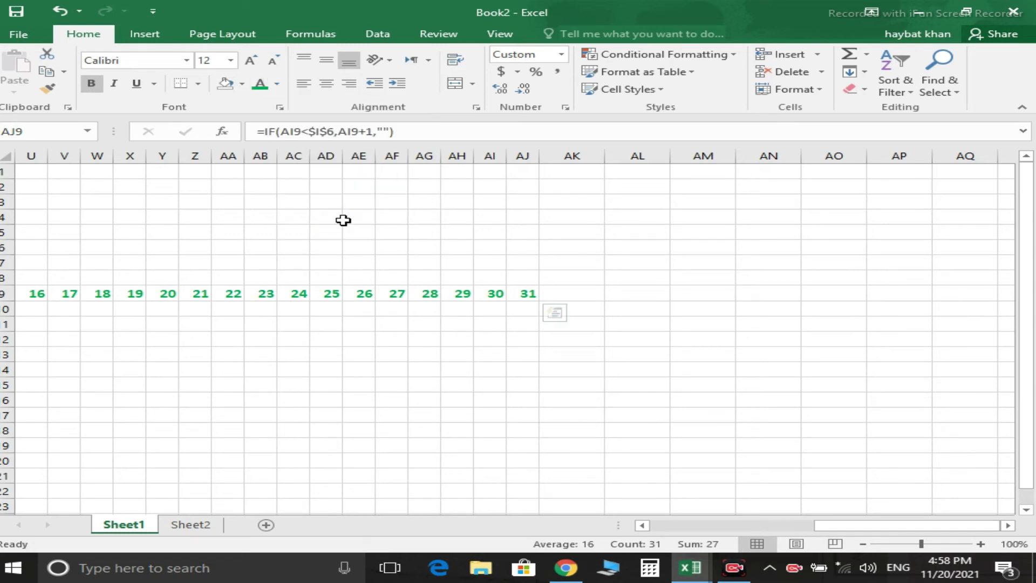
left_click(242, 85)
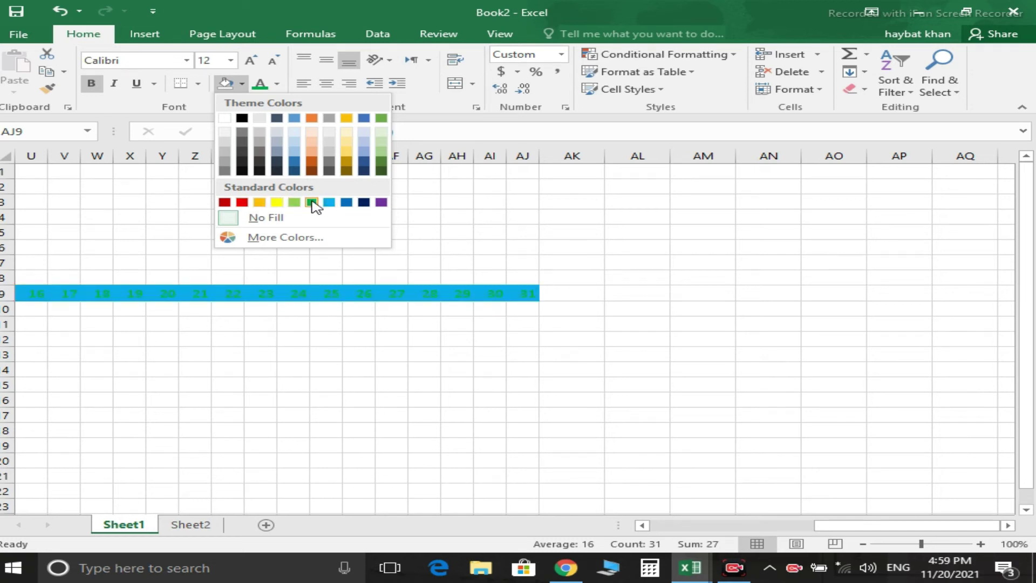
left_click(259, 202)
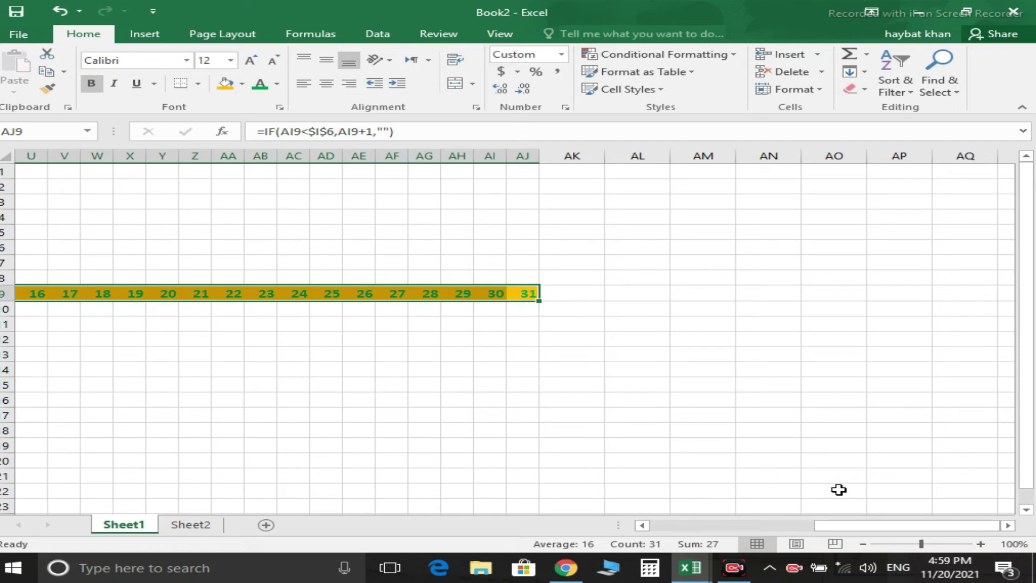
left_click_drag(879, 529, 710, 532)
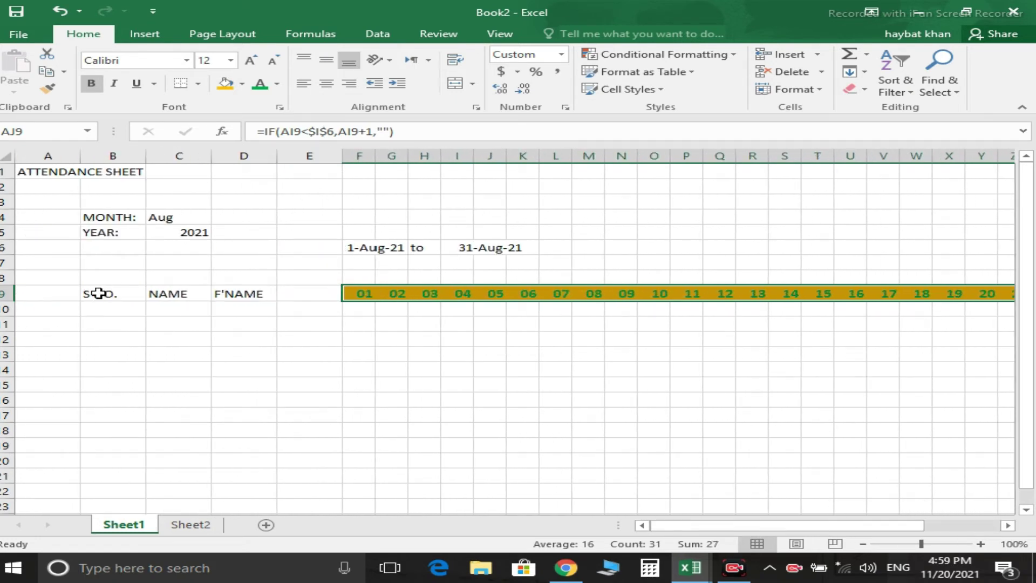
Format the B9:D9 headers as bold, size 14, green text on orange fill.
left_click_drag(98, 293, 154, 296)
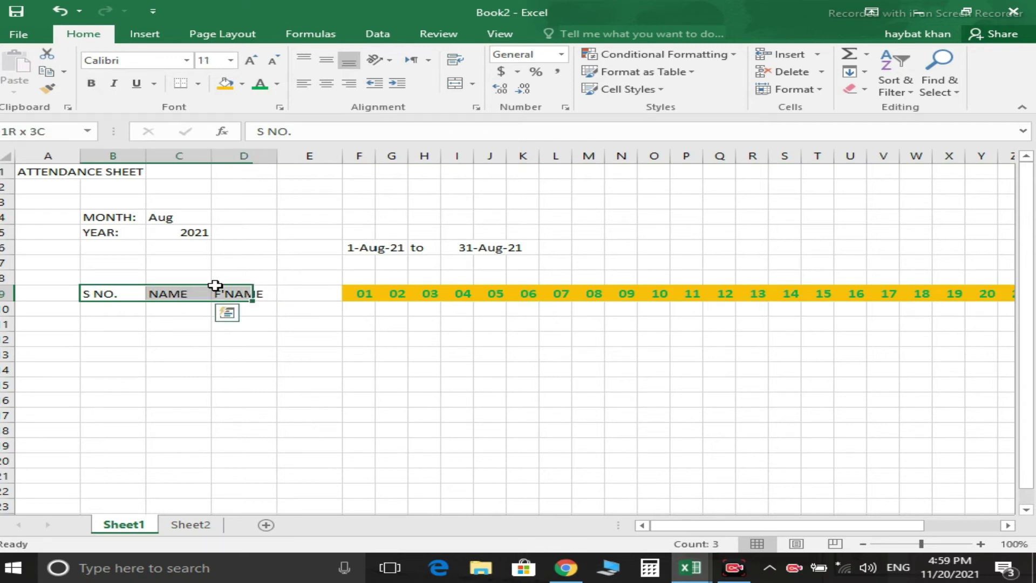
left_click_drag(106, 292, 230, 289)
left_click(251, 60)
left_click(252, 61)
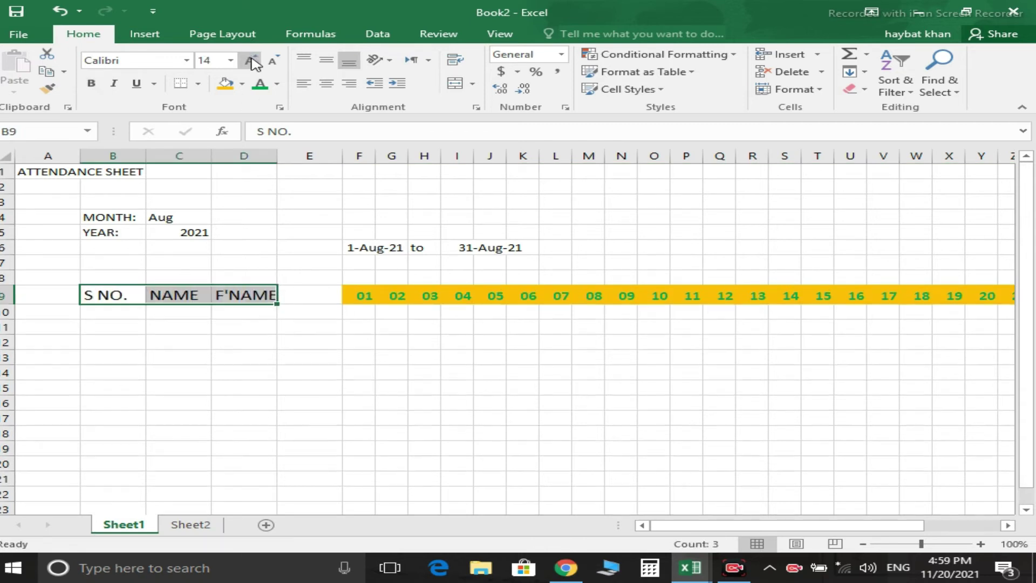
left_click(100, 86)
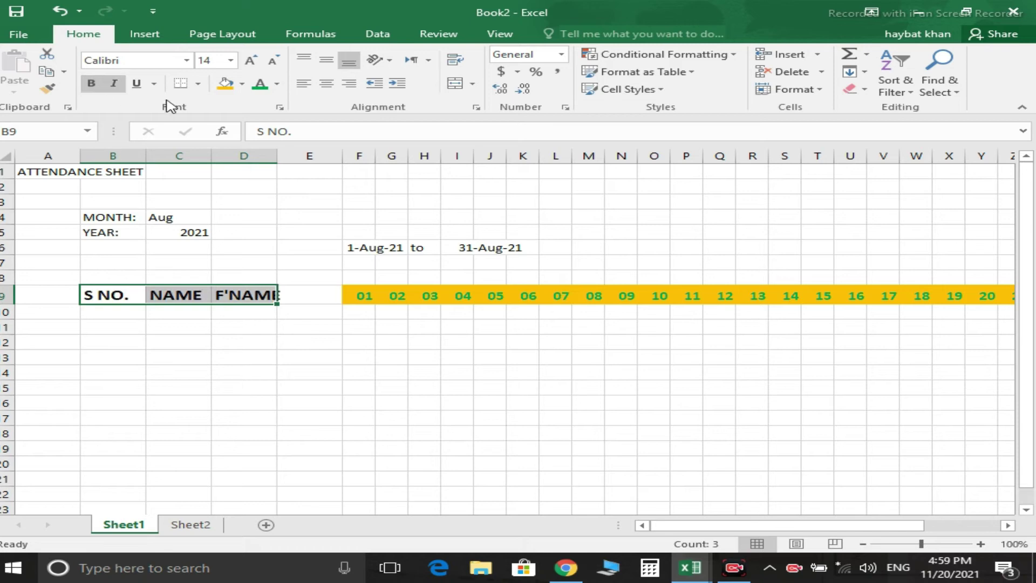
left_click(260, 85)
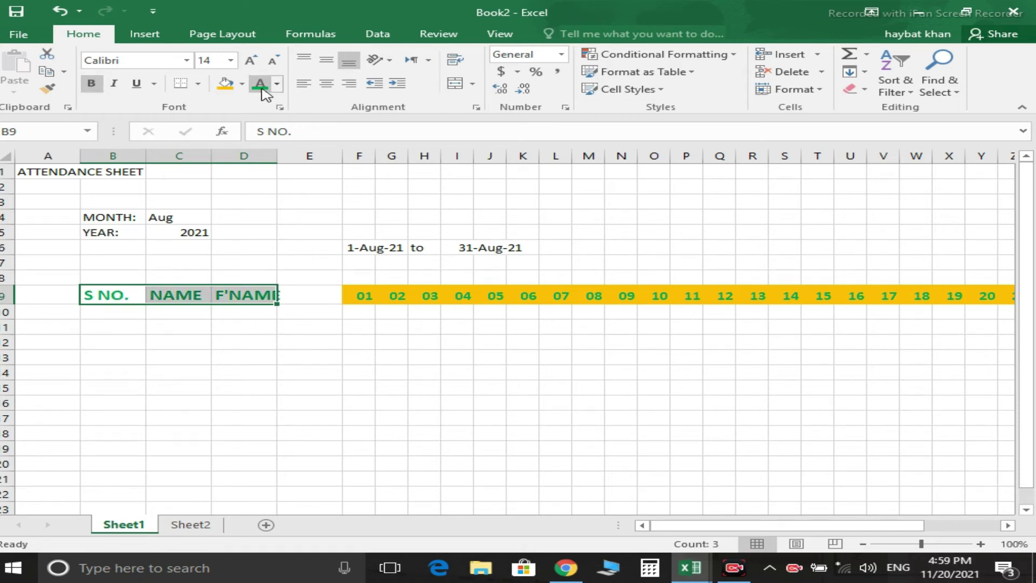
left_click(226, 85)
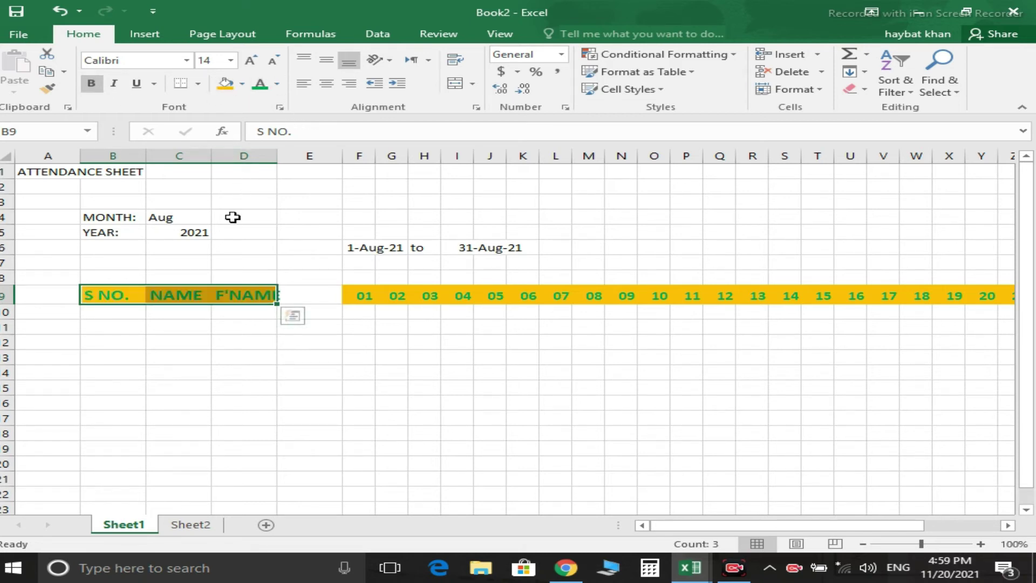
left_click(359, 311)
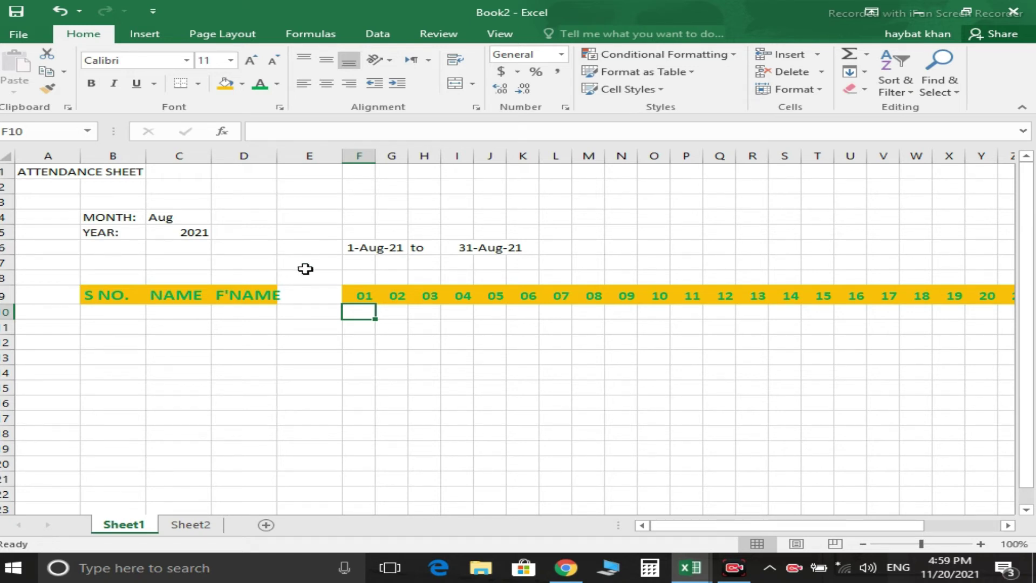
Try Sep as the month in C4 and 2022 as the year in C5.
left_click(191, 217)
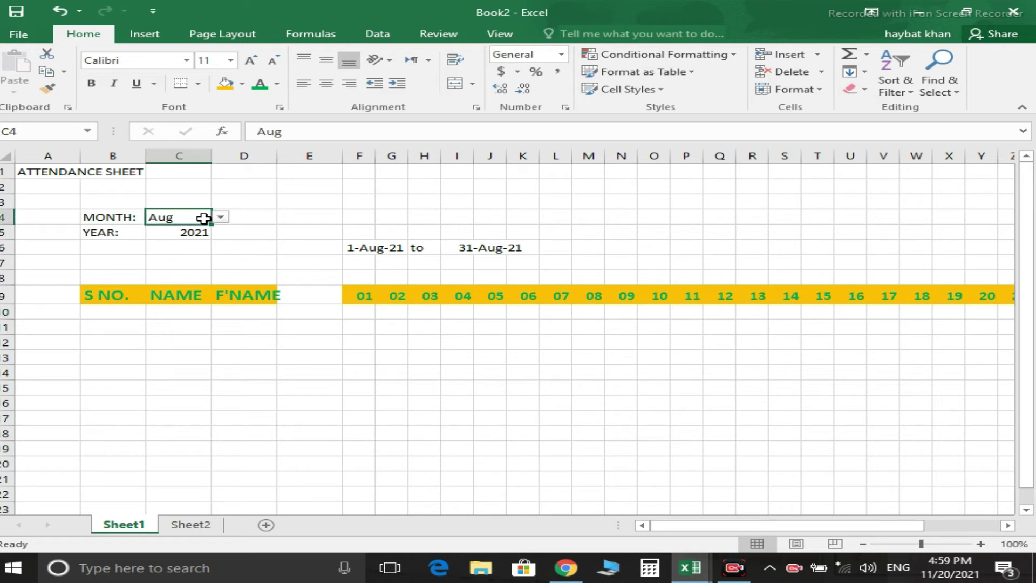
left_click(221, 217)
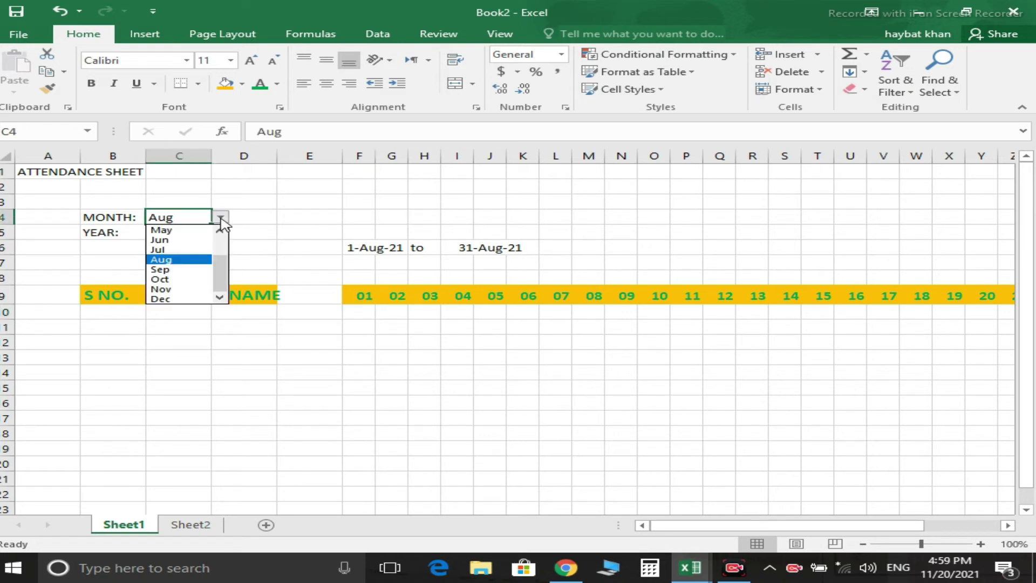
left_click(179, 269)
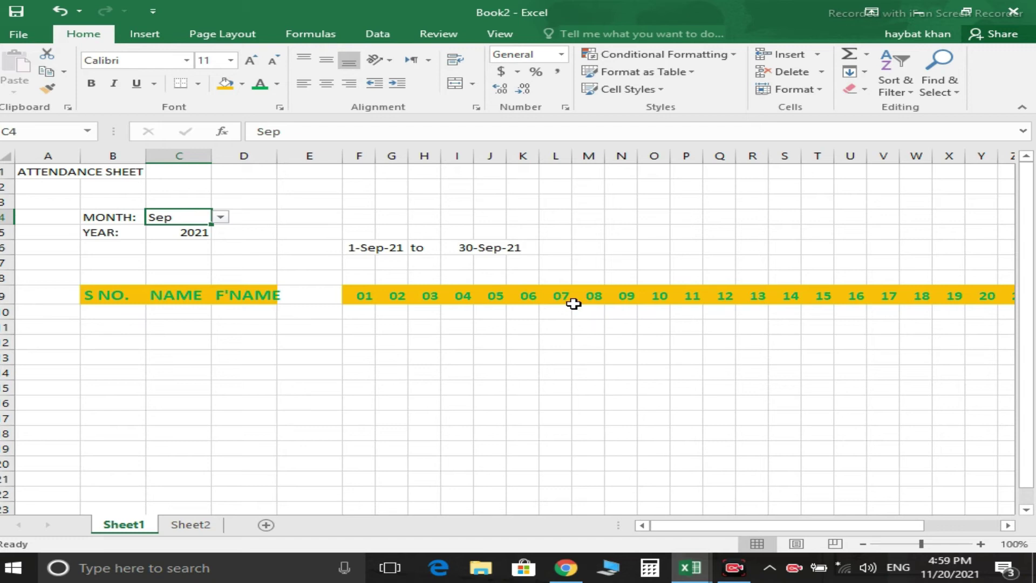
left_click(197, 231)
left_click(220, 232)
left_click(186, 262)
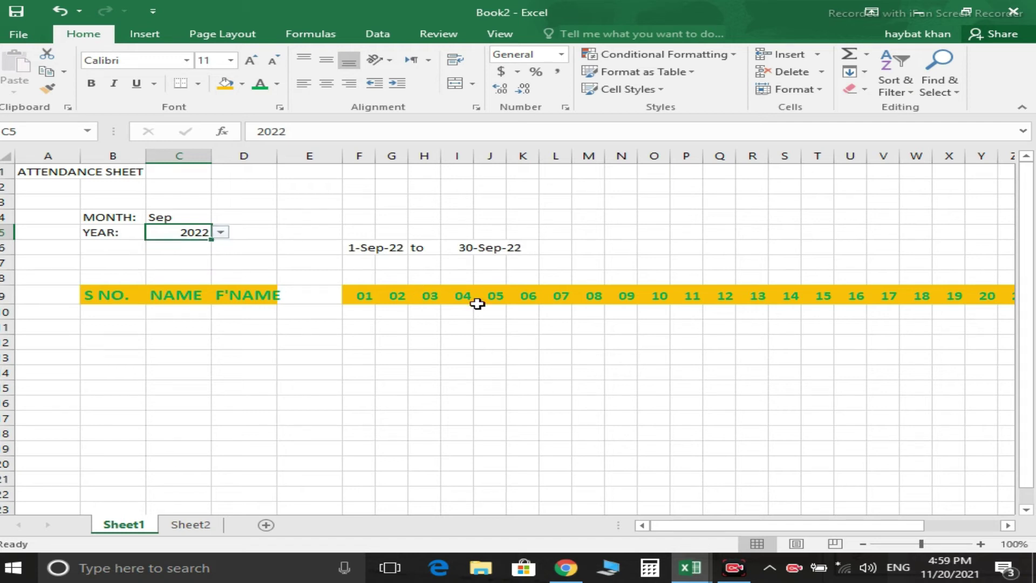
Set the year back to 2021 and the month to Nov, giving 1-Nov-21 to 30-Nov-21.
left_click(218, 232)
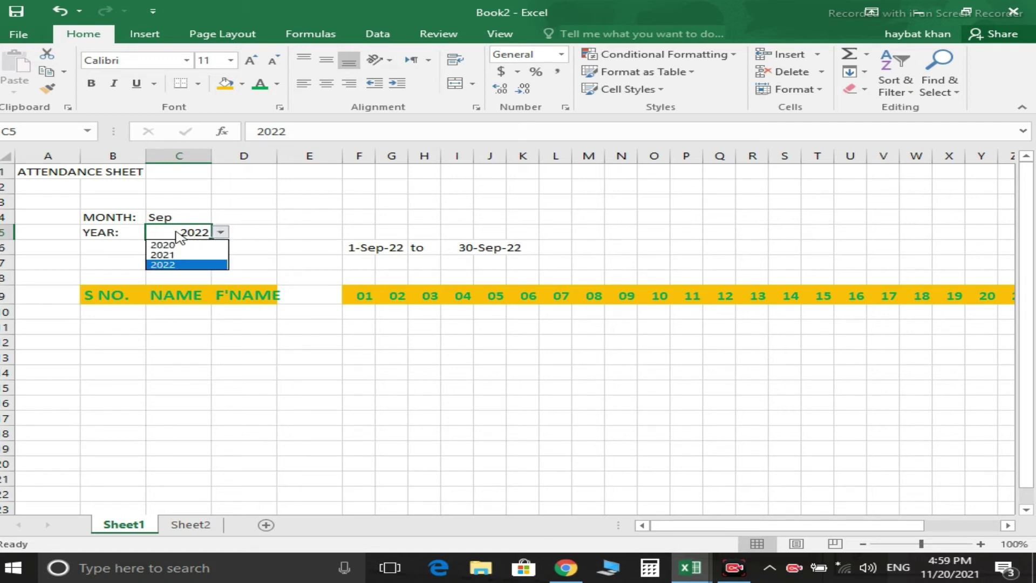
left_click(170, 254)
left_click(194, 218)
left_click(221, 217)
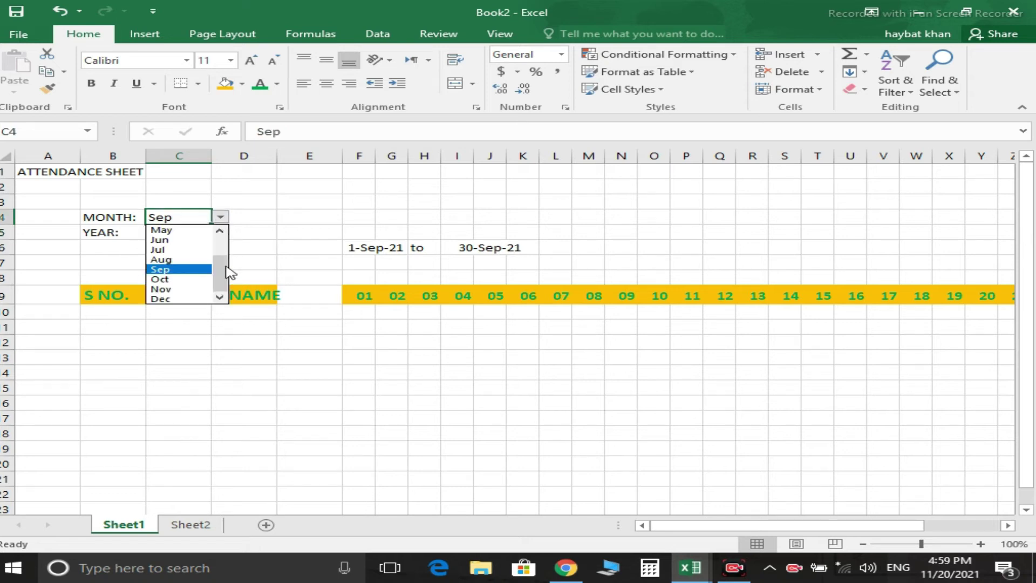
left_click(189, 290)
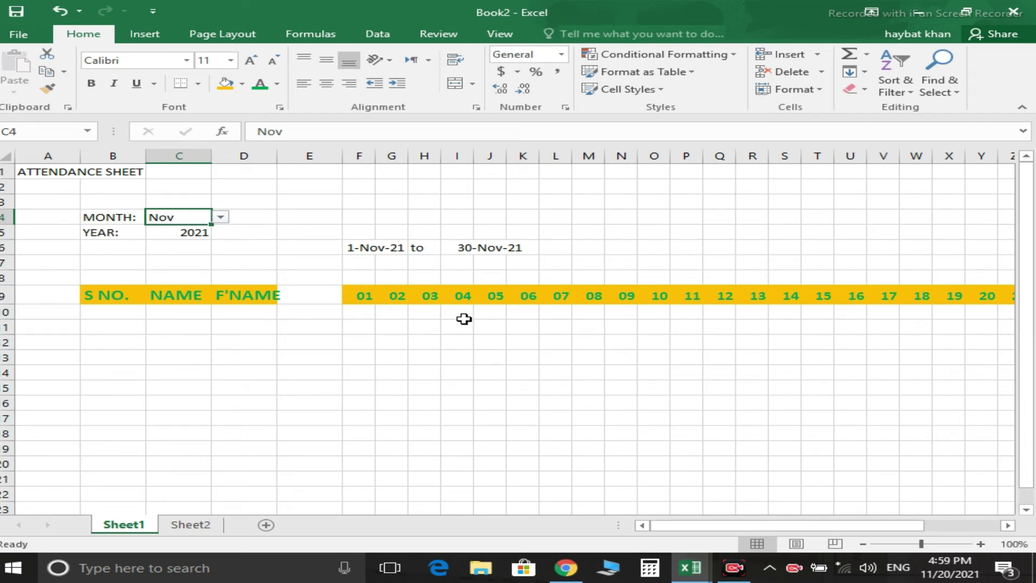
left_click(370, 314)
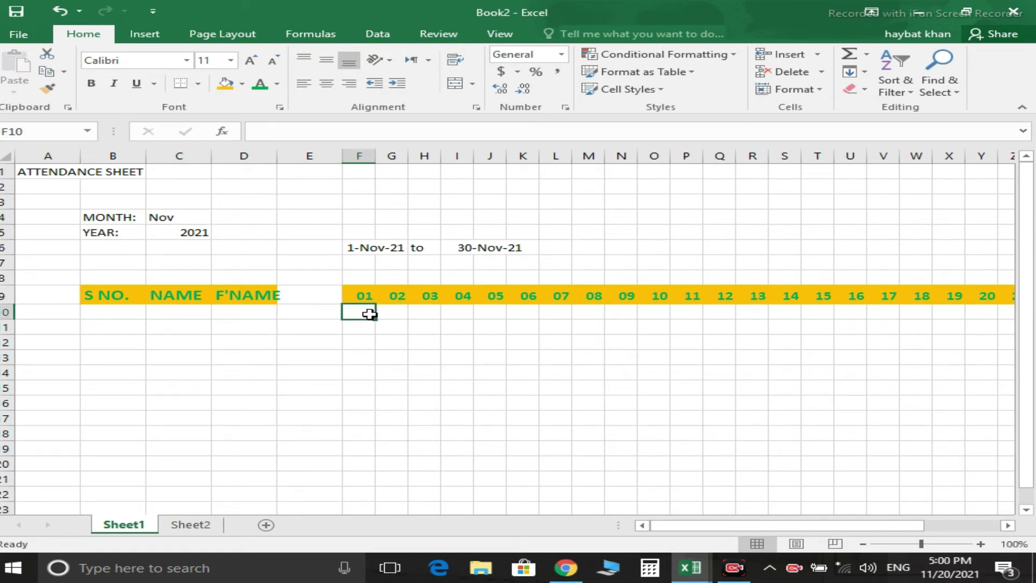
Enter =TEXT(F9,"DDD") in F10 and fill it across row 10 to day 30.
type("=")
type("TEXT")
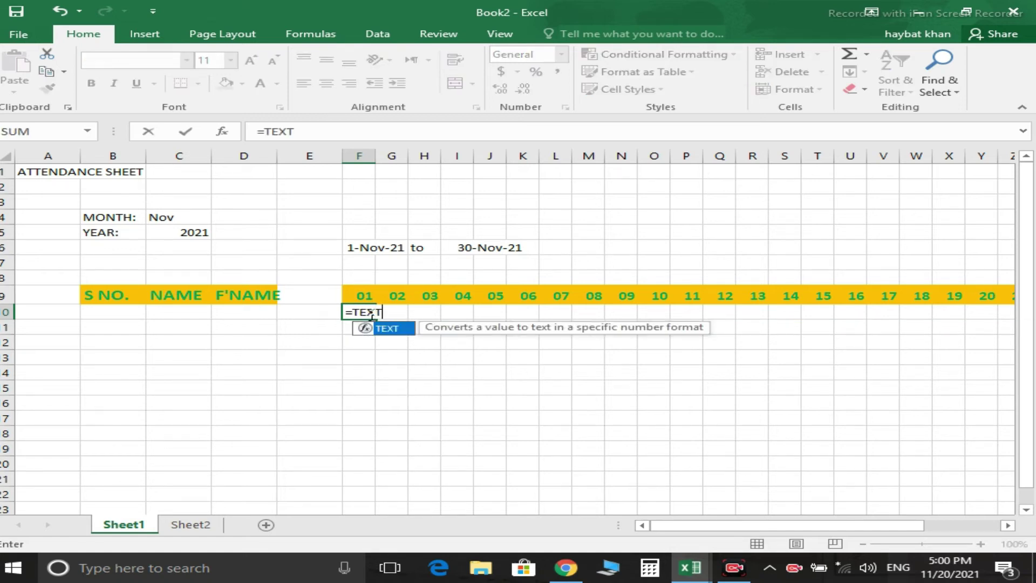
type("(")
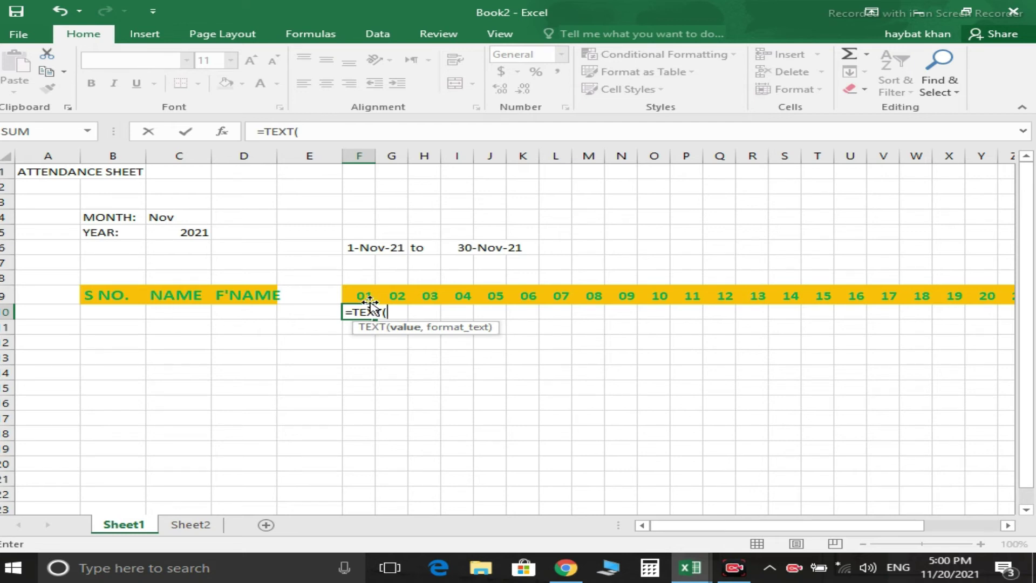
left_click(360, 296)
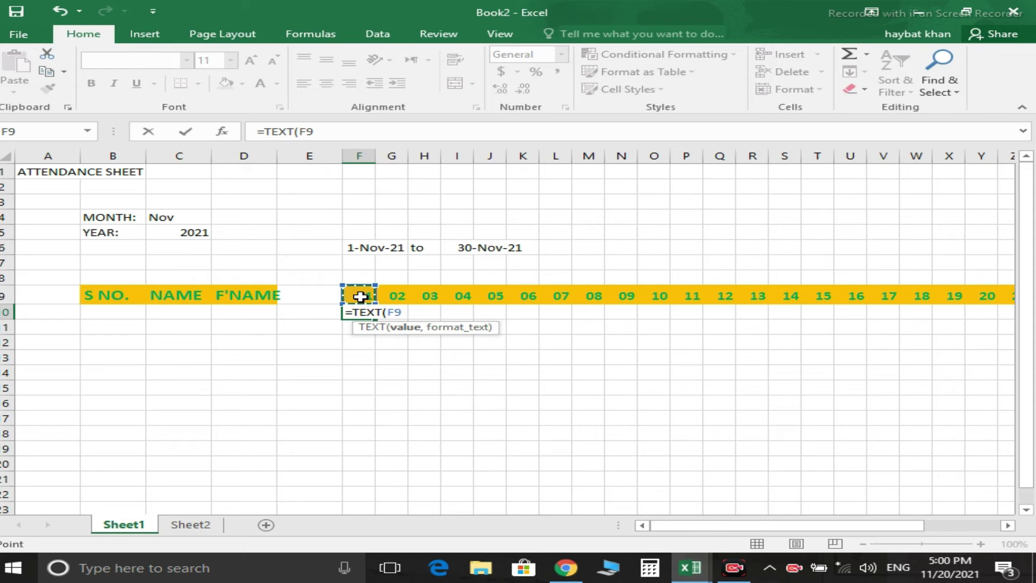
type(",\"DDD")
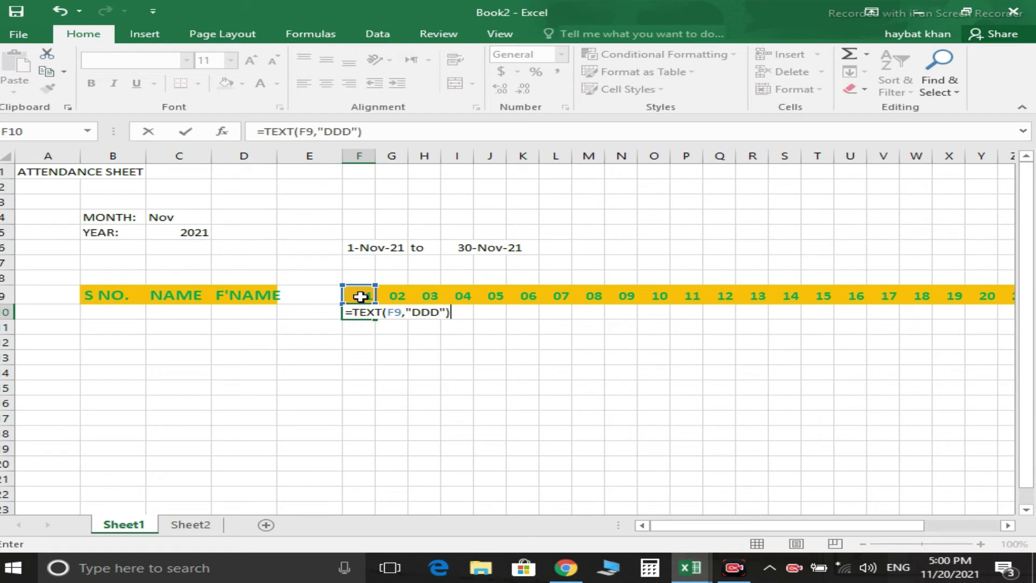
key("Return")
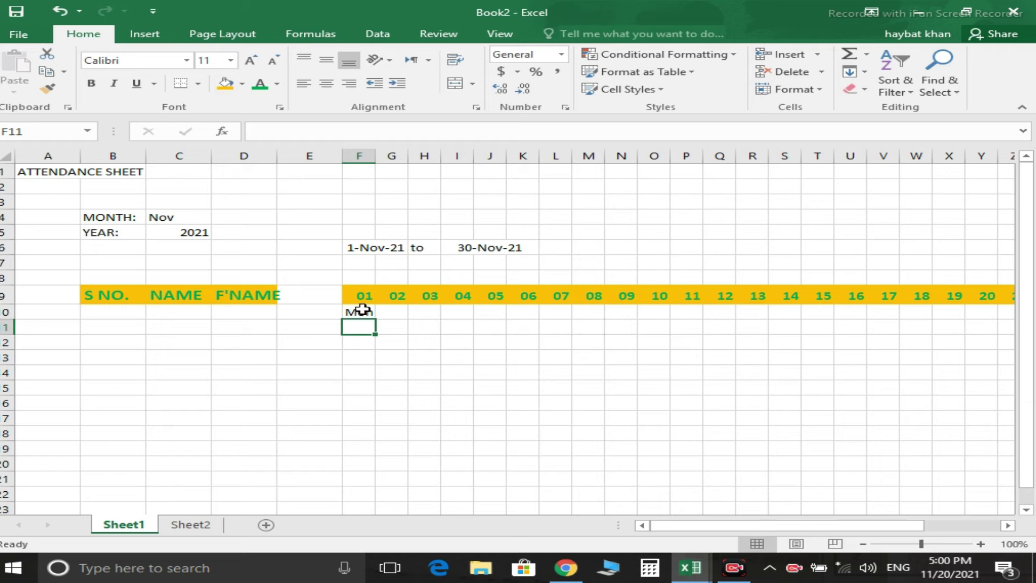
left_click(360, 309)
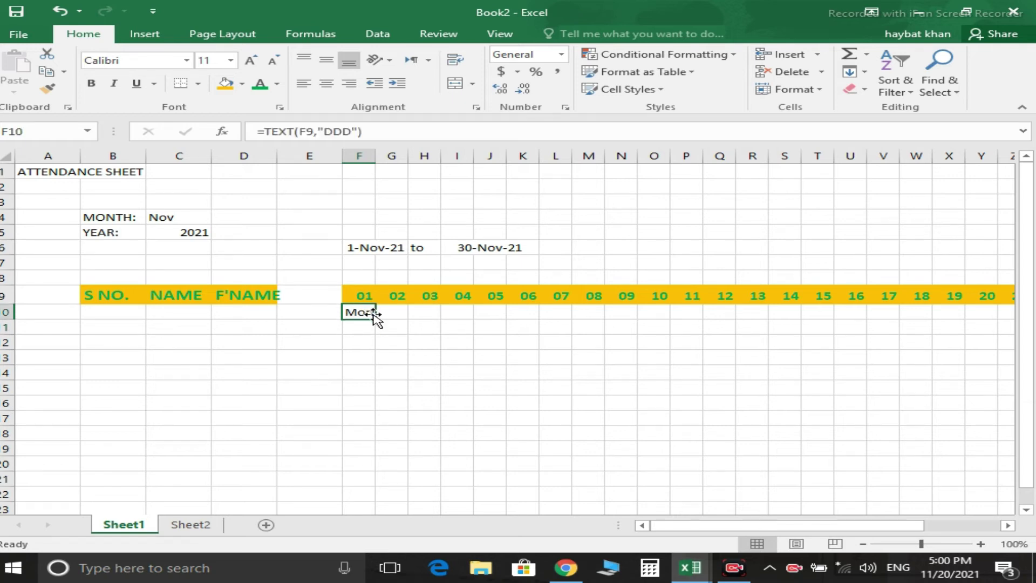
mouse_move(376, 319)
left_mouse_down()
mouse_move(1021, 326)
mouse_move(913, 309)
mouse_move(920, 318)
left_mouse_up()
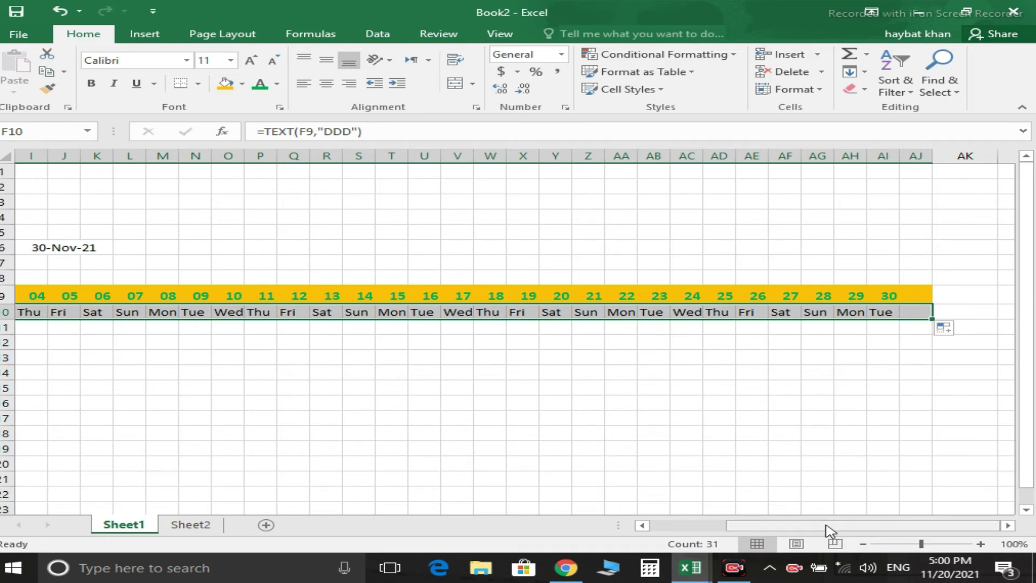
Rotate the row 10 day names upward and make them 12-point bold green on a dark gold fill.
left_click(389, 61)
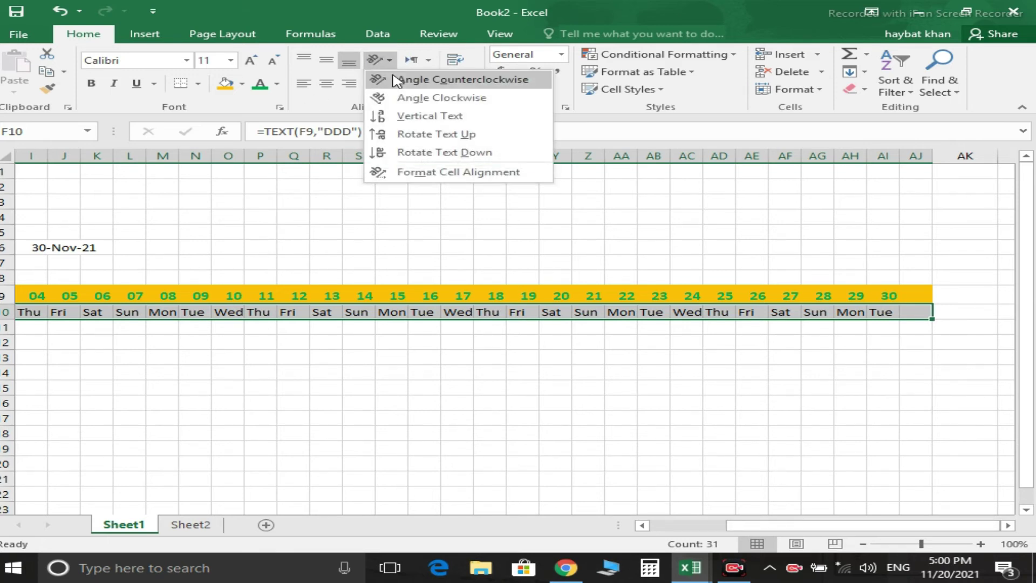
left_click(418, 135)
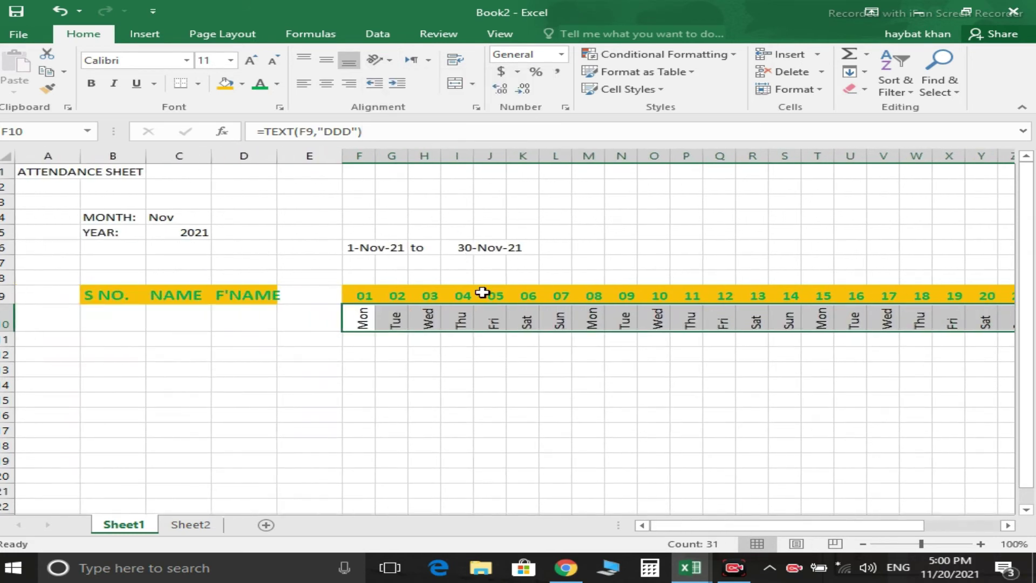
left_click(252, 62)
left_click(91, 83)
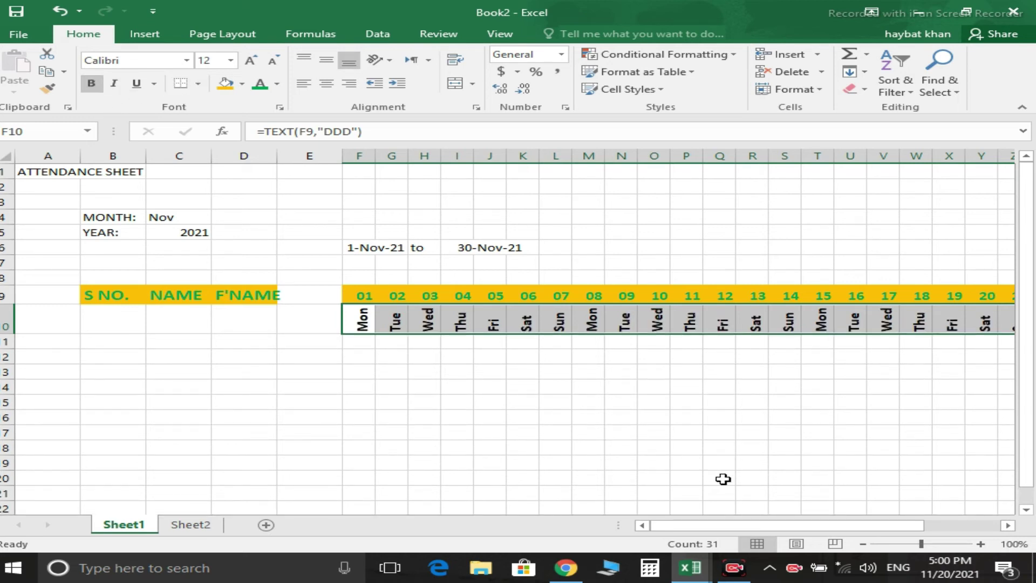
mouse_move(780, 522)
left_mouse_down()
mouse_move(805, 531)
mouse_move(763, 521)
left_mouse_up()
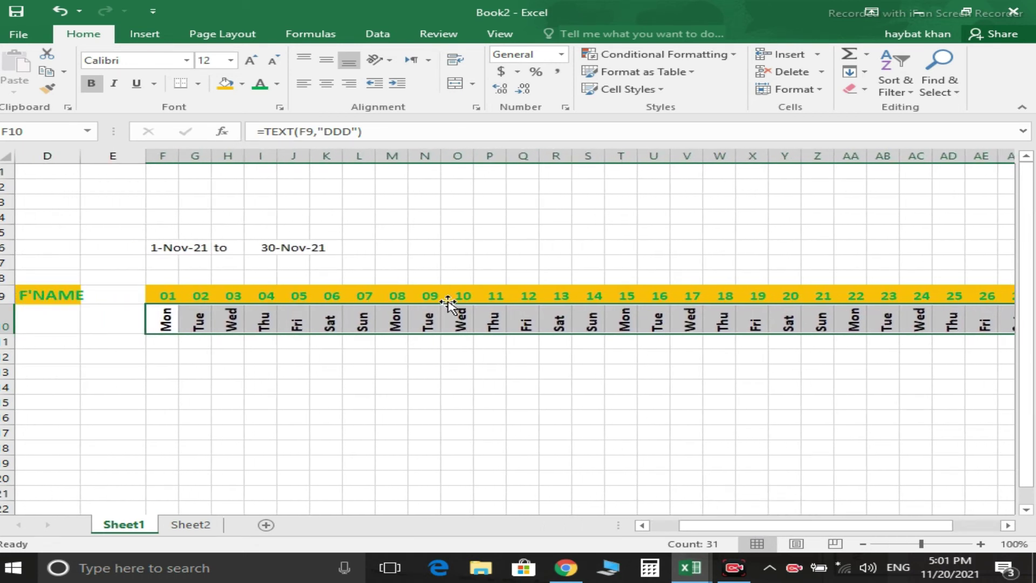
left_click(259, 88)
left_click(226, 85)
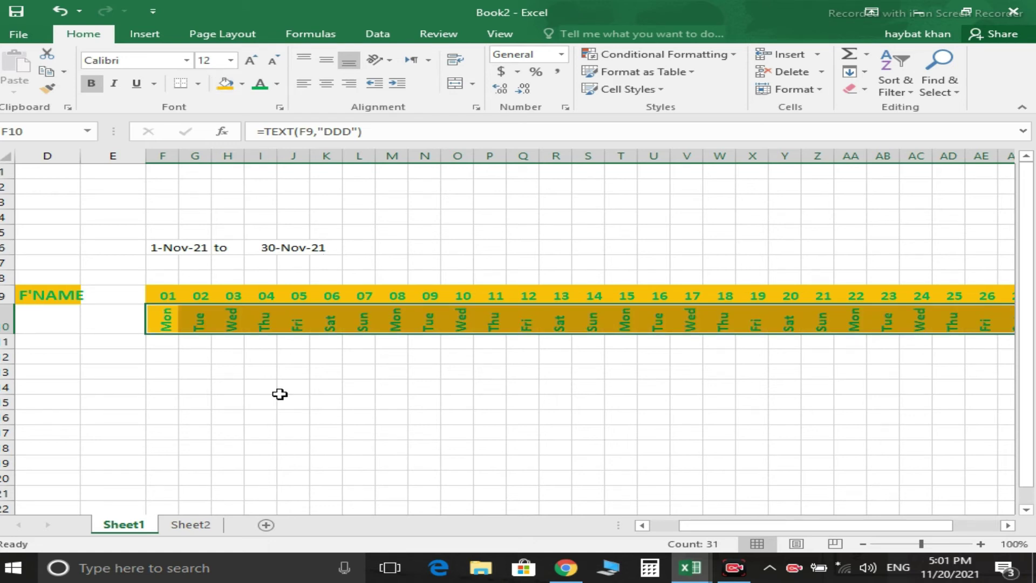
mouse_move(158, 291)
left_mouse_down()
mouse_move(877, 467)
mouse_move(991, 423)
mouse_move(1024, 441)
left_mouse_up()
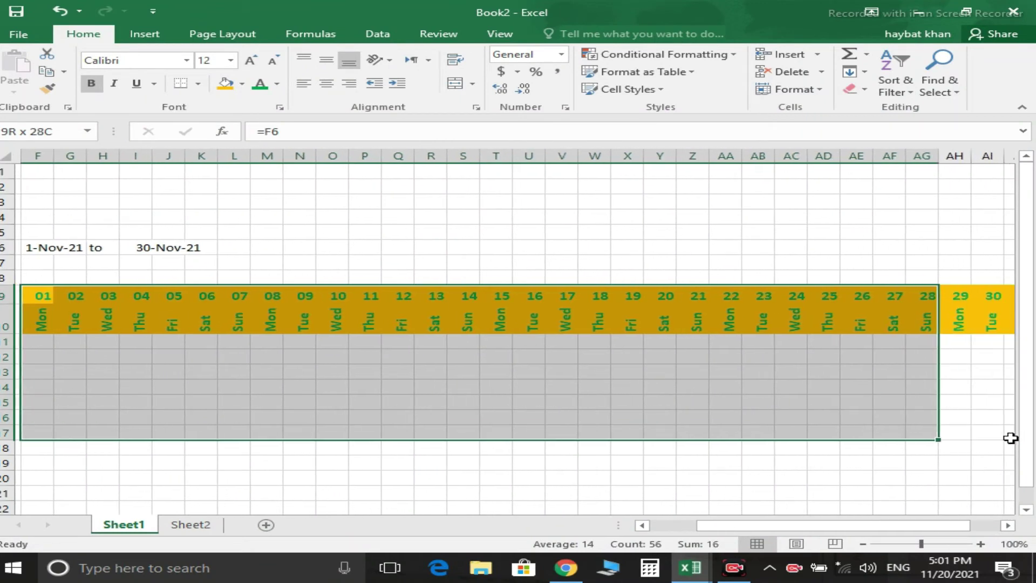
Apply All Borders to the date grid F9:AJ18 and the S NO./NAME/F'NAME block B9:D18.
left_click_drag(1023, 441, 909, 439)
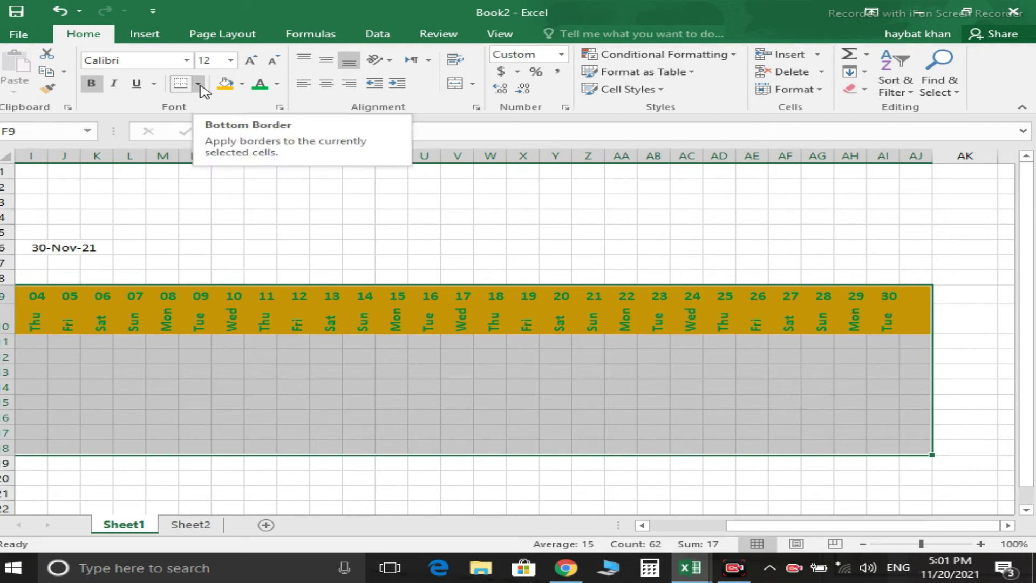
left_click(198, 84)
left_click(213, 213)
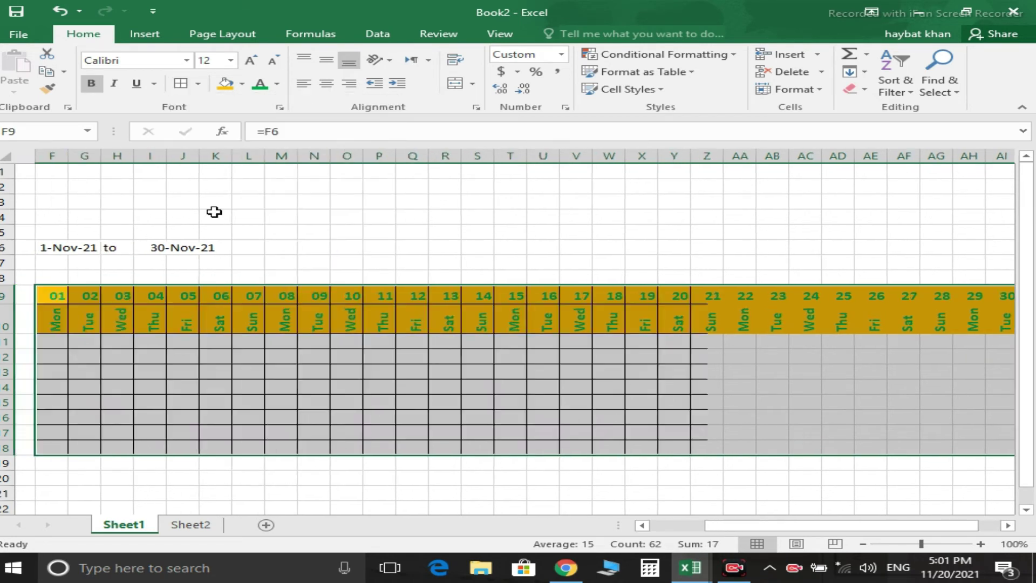
left_click(99, 297)
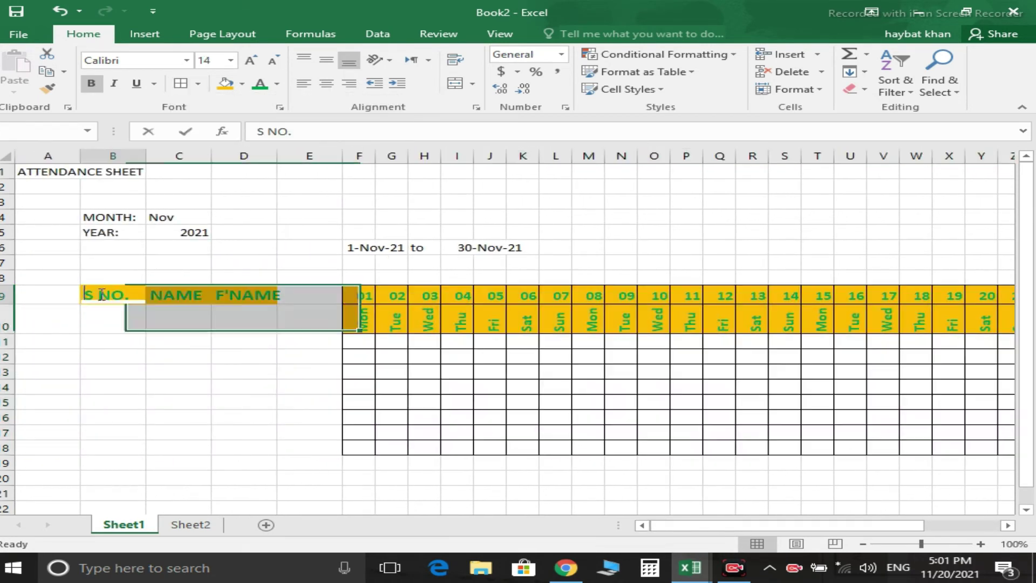
left_click(183, 326)
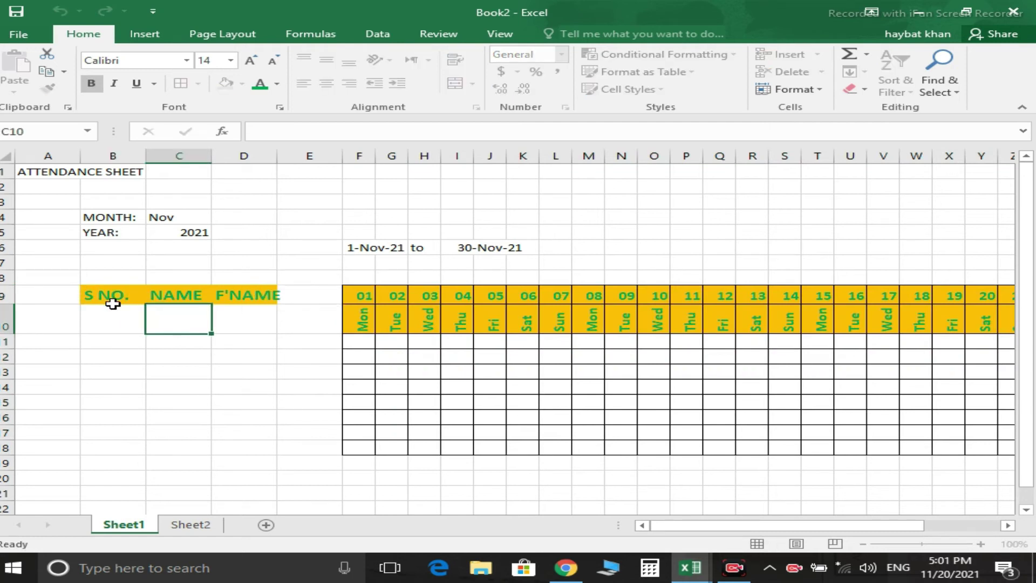
left_click_drag(107, 298, 230, 447)
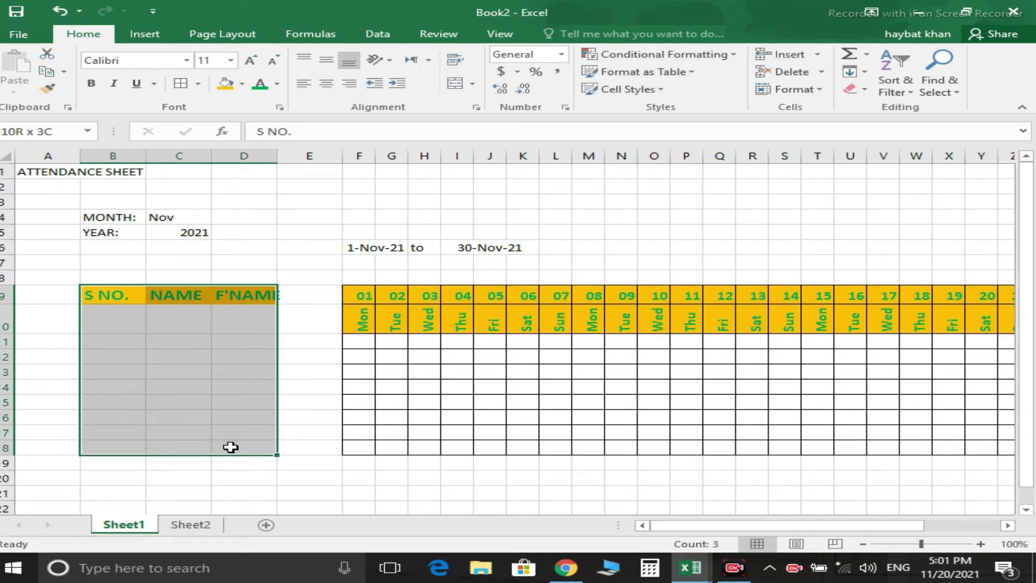
left_click(184, 84)
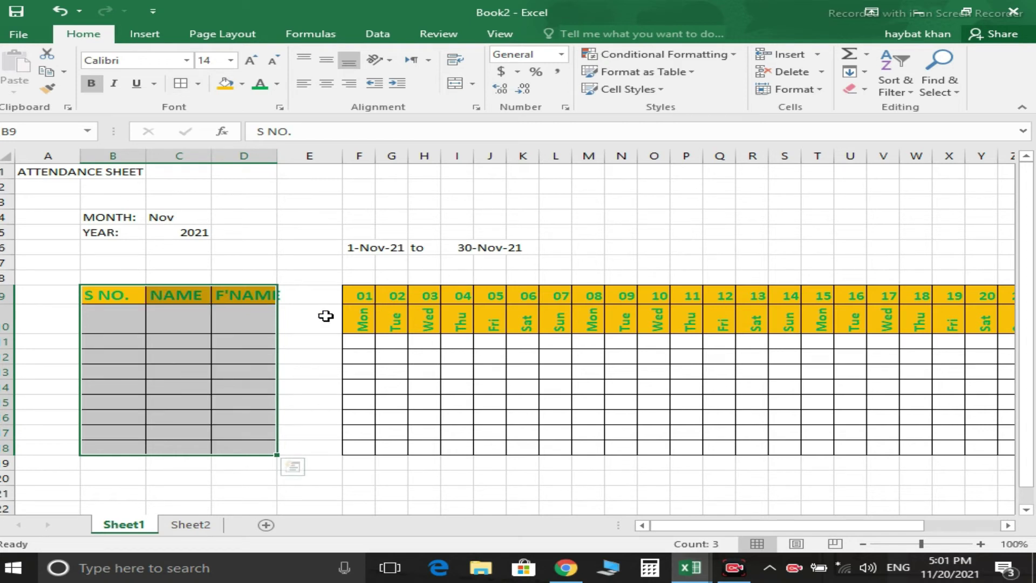
Fill B10:D10 with gold, then select F11.
left_click_drag(116, 318, 233, 319)
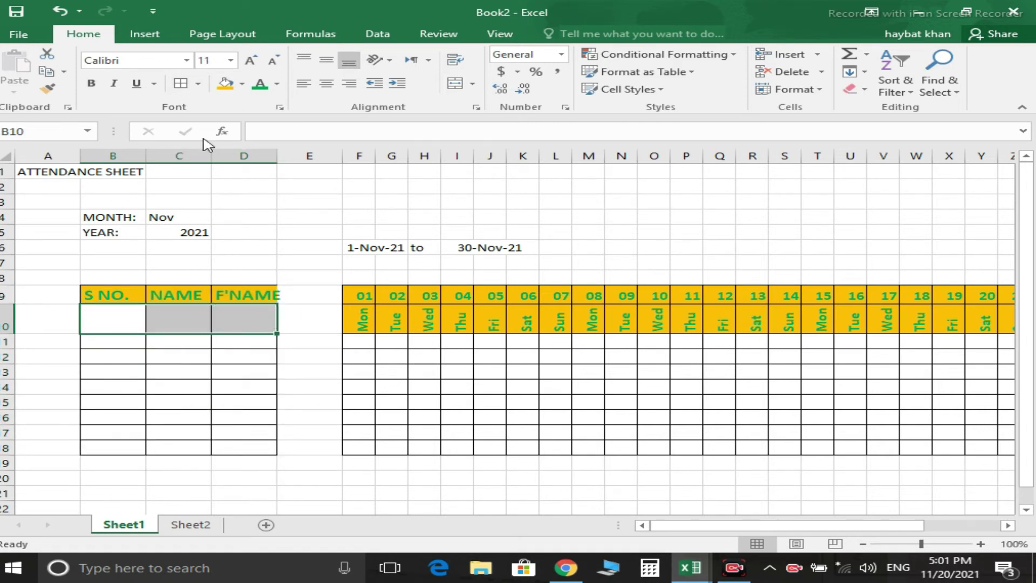
left_click(225, 84)
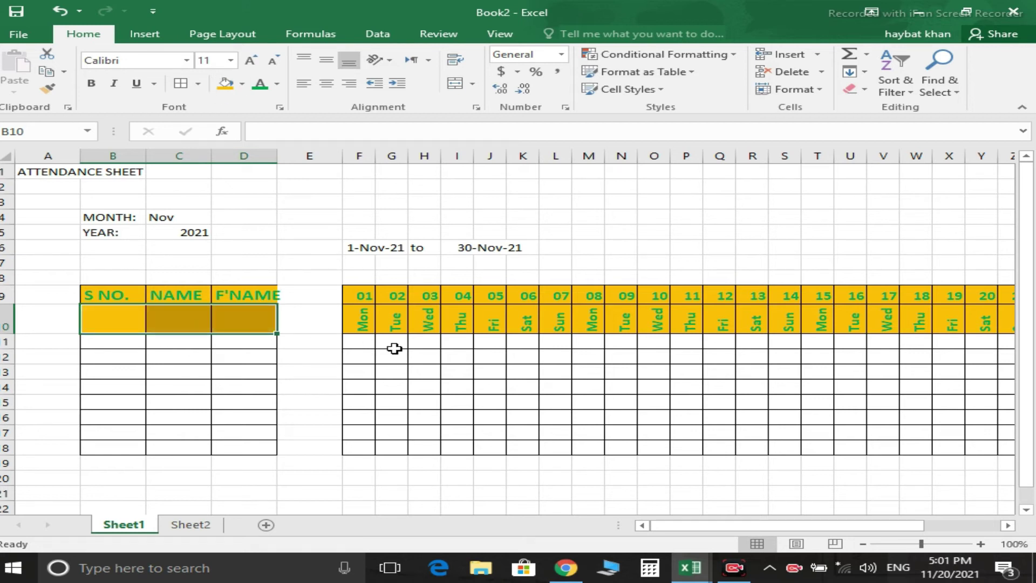
left_click(395, 348)
left_click(358, 342)
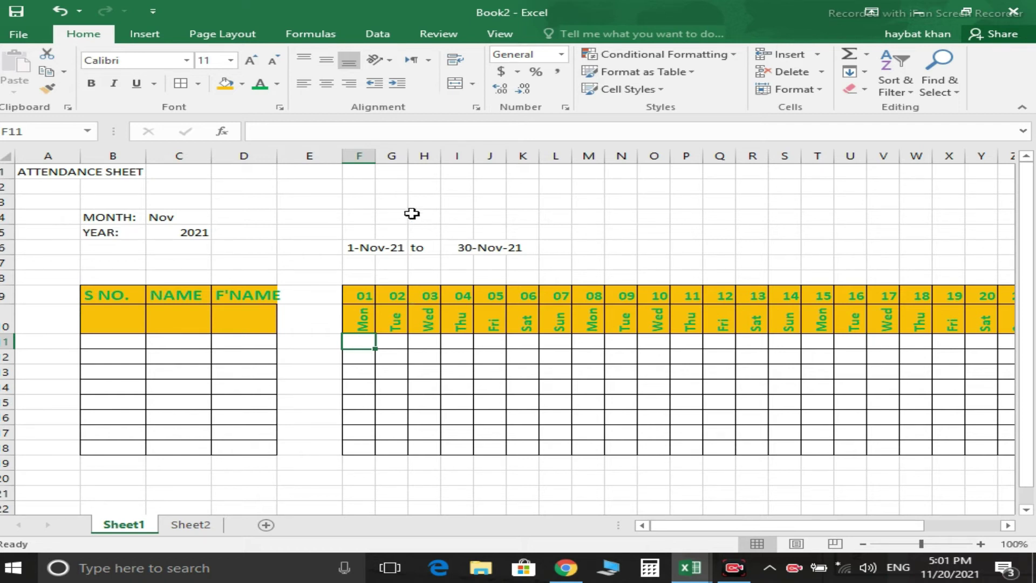
Start a new formula-based conditional formatting rule =F$10="SUN" for F11.
left_click(720, 57)
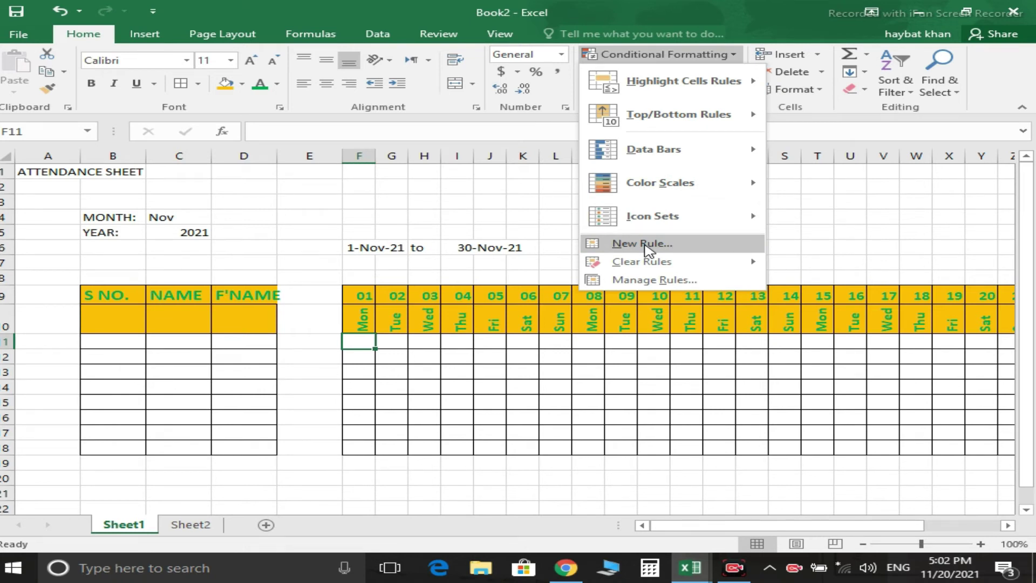
left_click(647, 248)
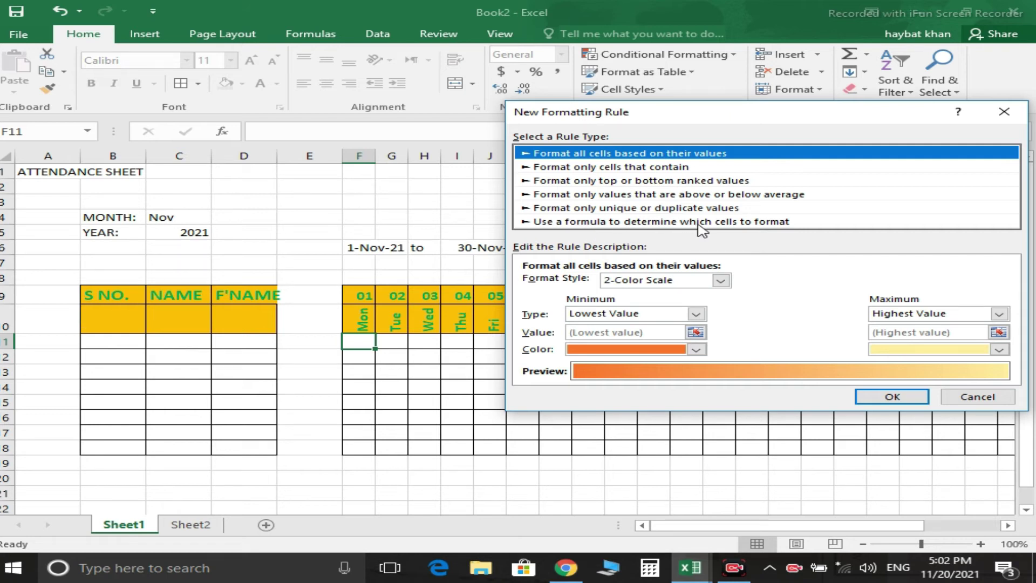
left_click(753, 222)
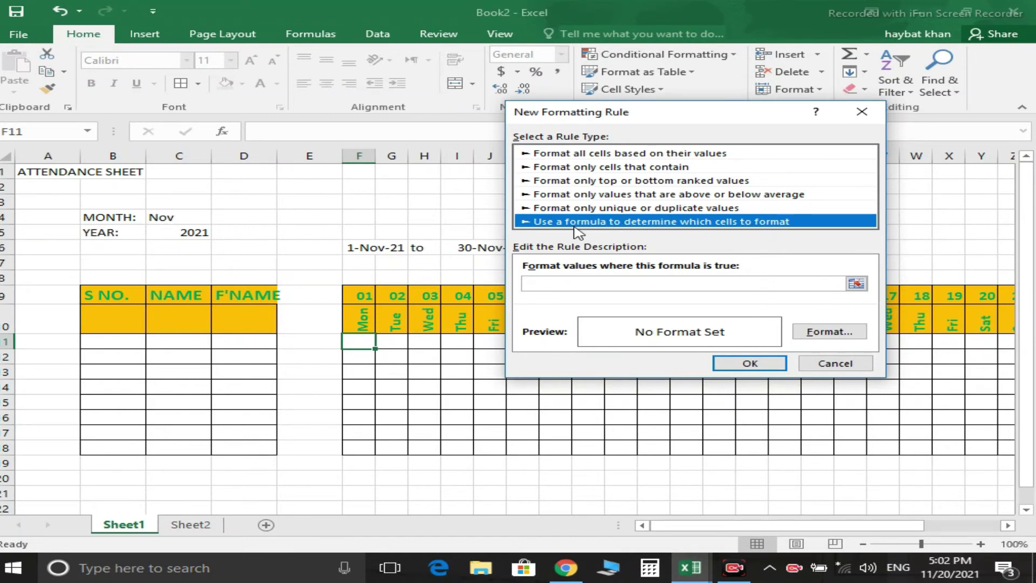
left_click(530, 283)
left_click(530, 283)
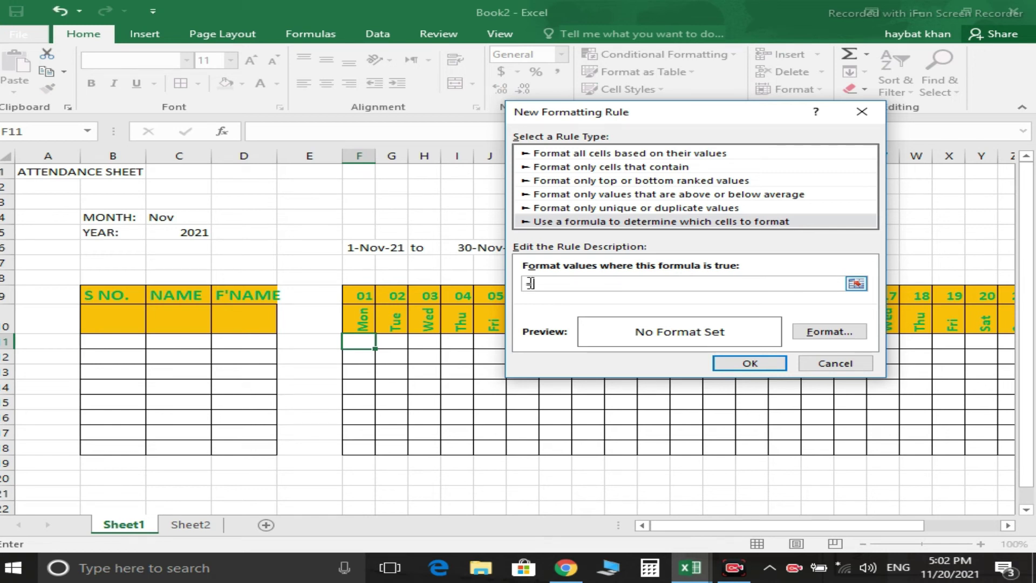
type("=")
left_click(363, 320)
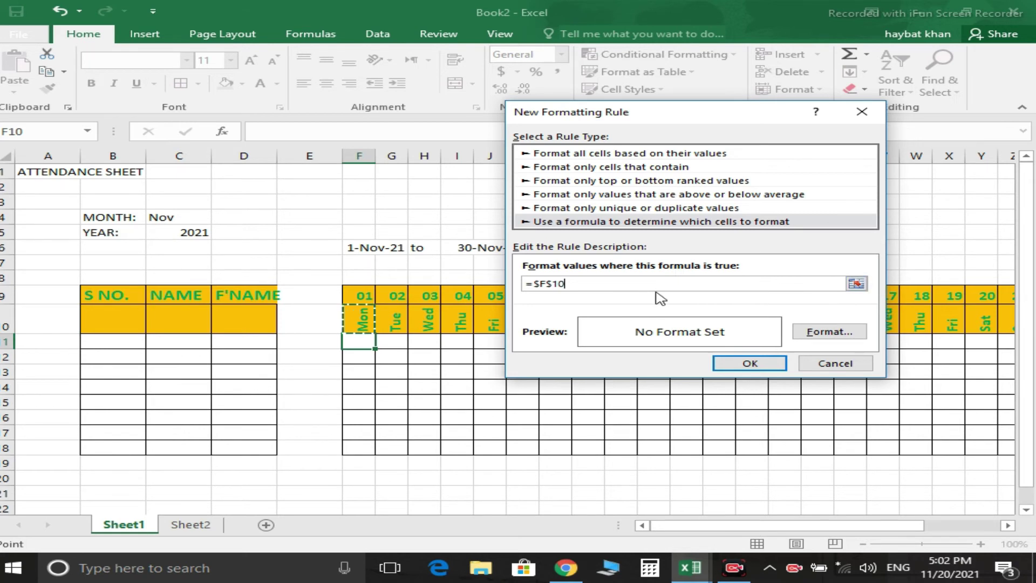
type("+")
type("=")
type("SUN")
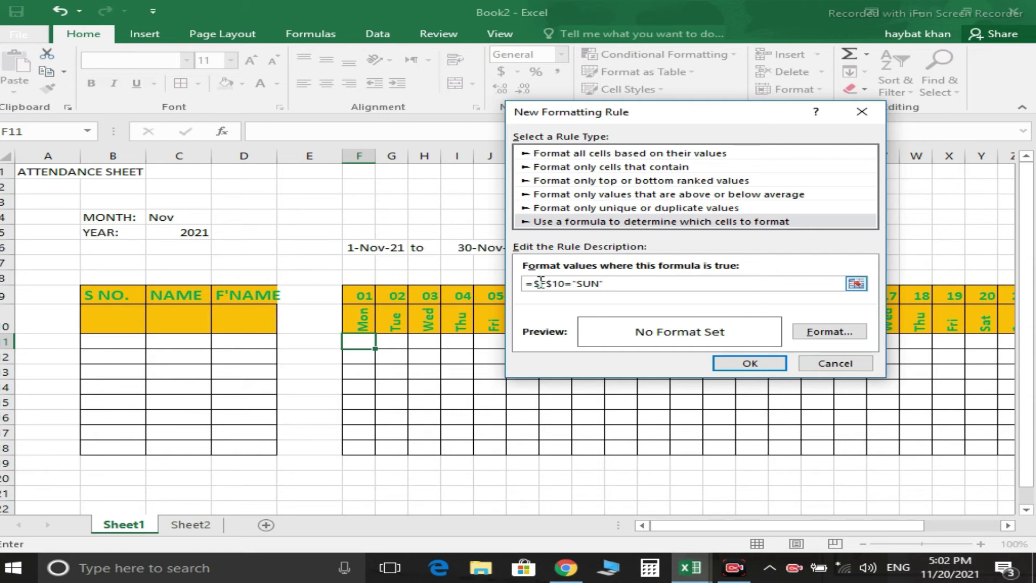
left_click(540, 282)
key("BackSpace")
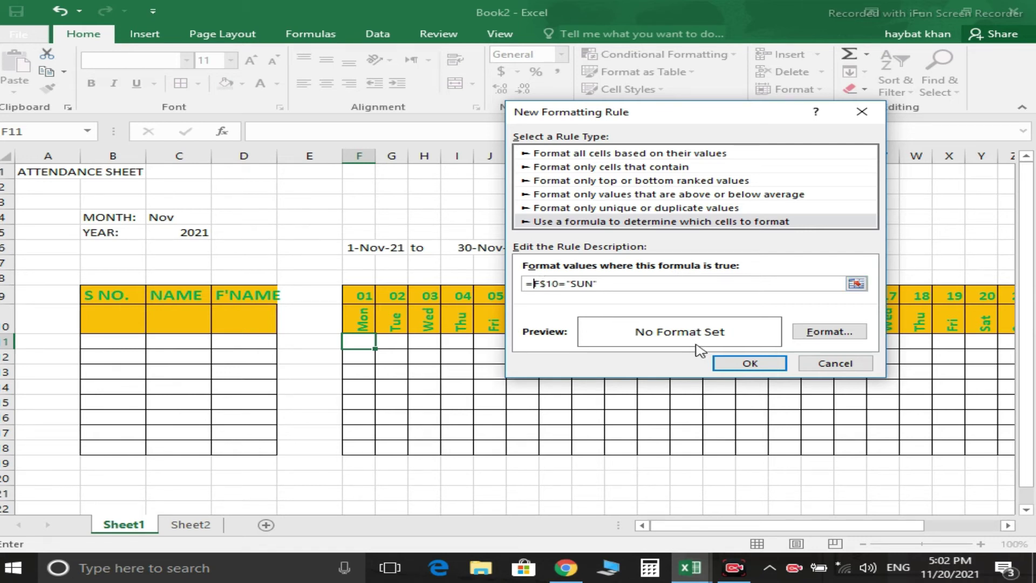
Give the Sunday rule white text on a red fill and save it.
left_click(816, 335)
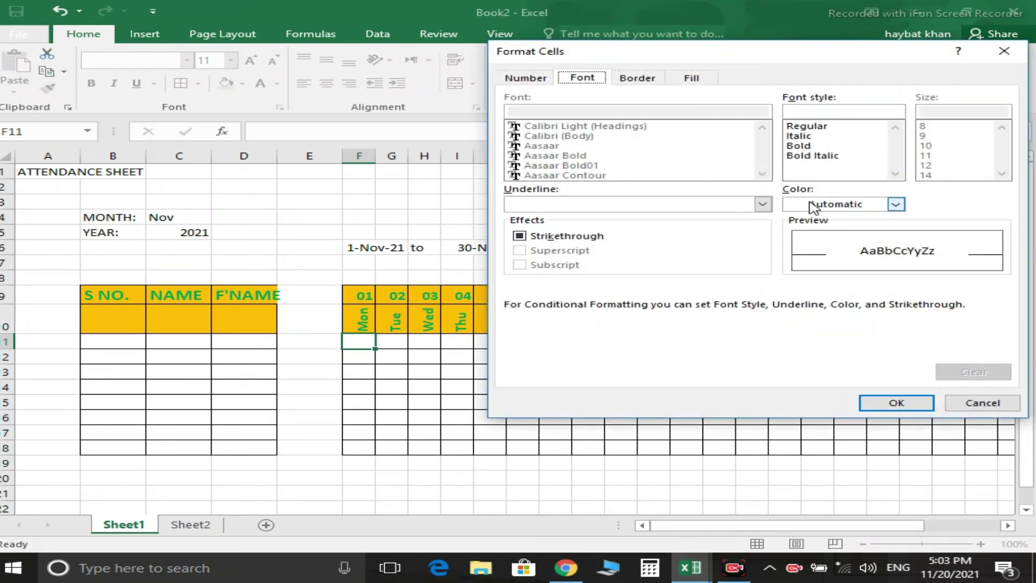
left_click(896, 205)
left_click(895, 205)
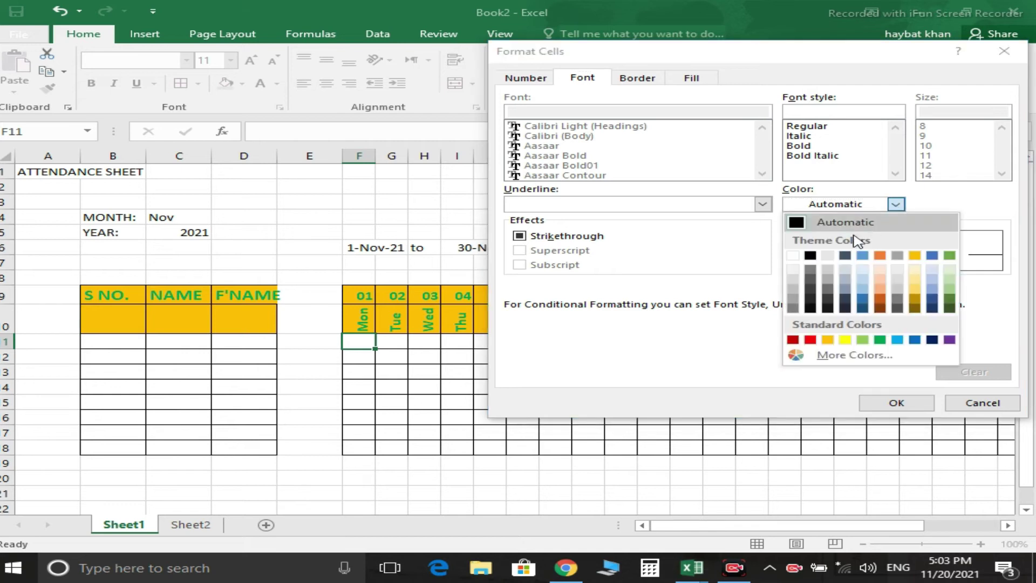
left_click(792, 261)
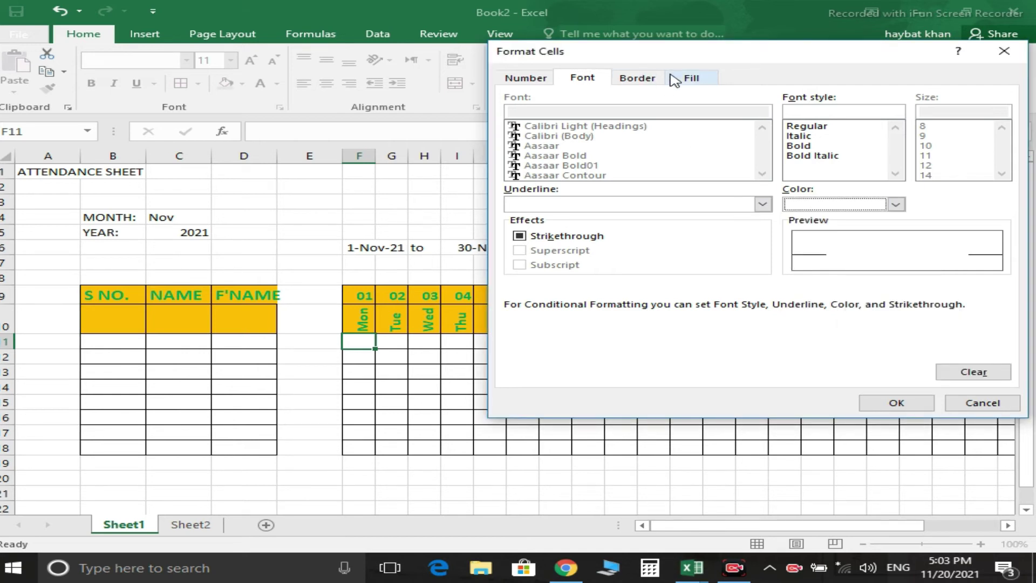
left_click(691, 77)
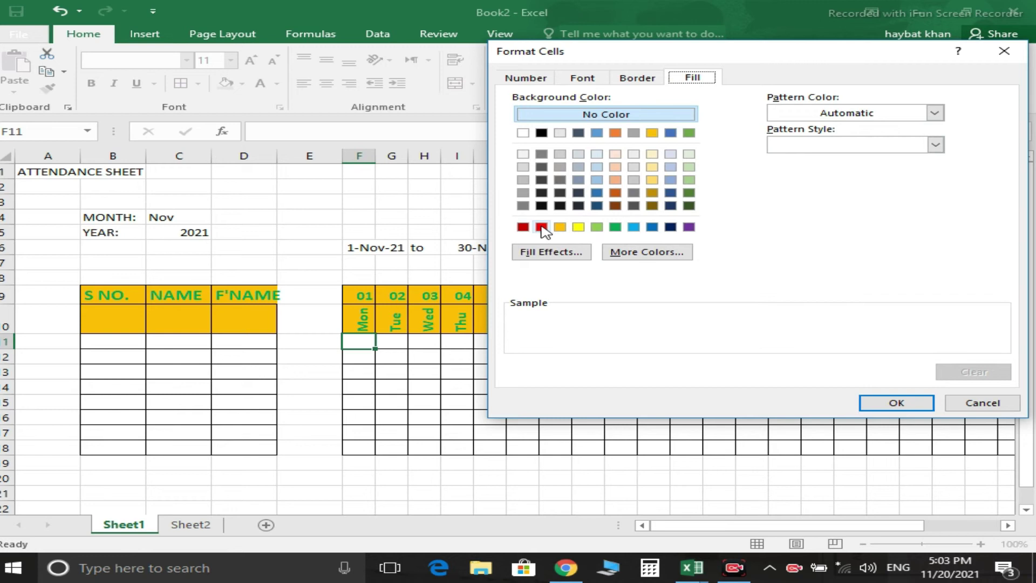
left_click(541, 227)
left_click(891, 403)
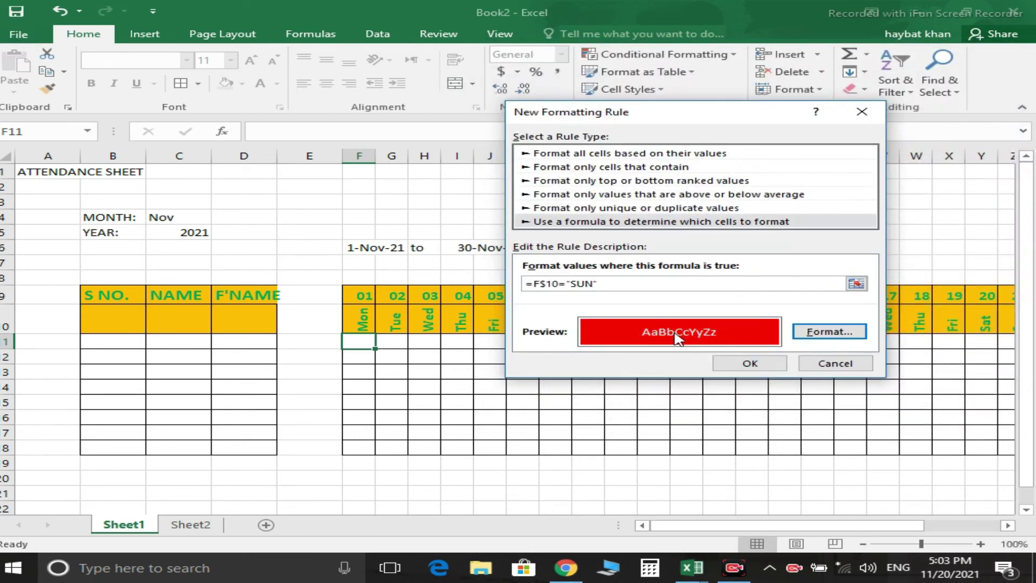
left_click(750, 364)
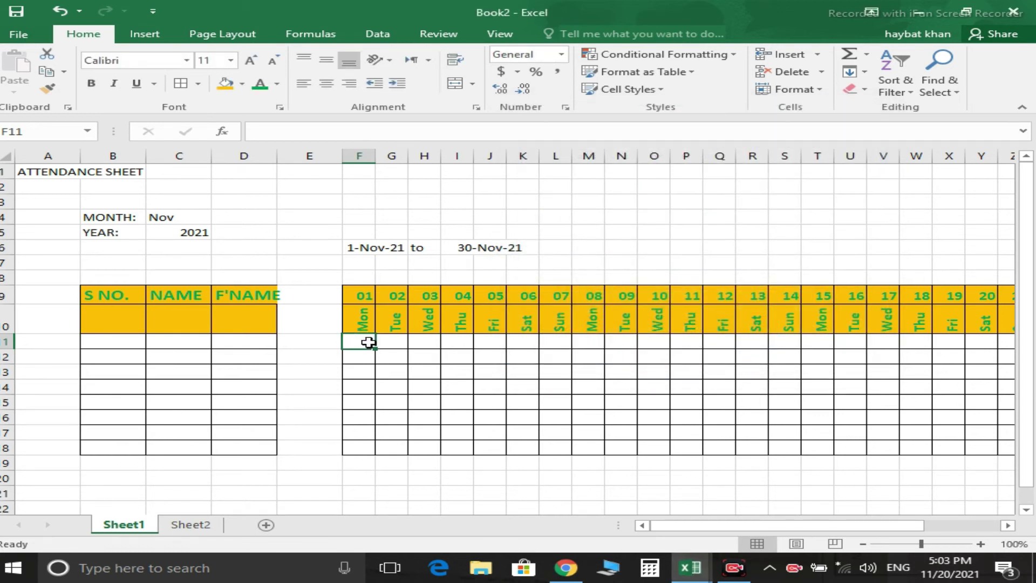
Copy F11's Sunday formatting across row 11 to column AJ and down to row 18.
mouse_move(374, 349)
left_mouse_down()
mouse_move(985, 355)
mouse_move(878, 340)
left_mouse_up()
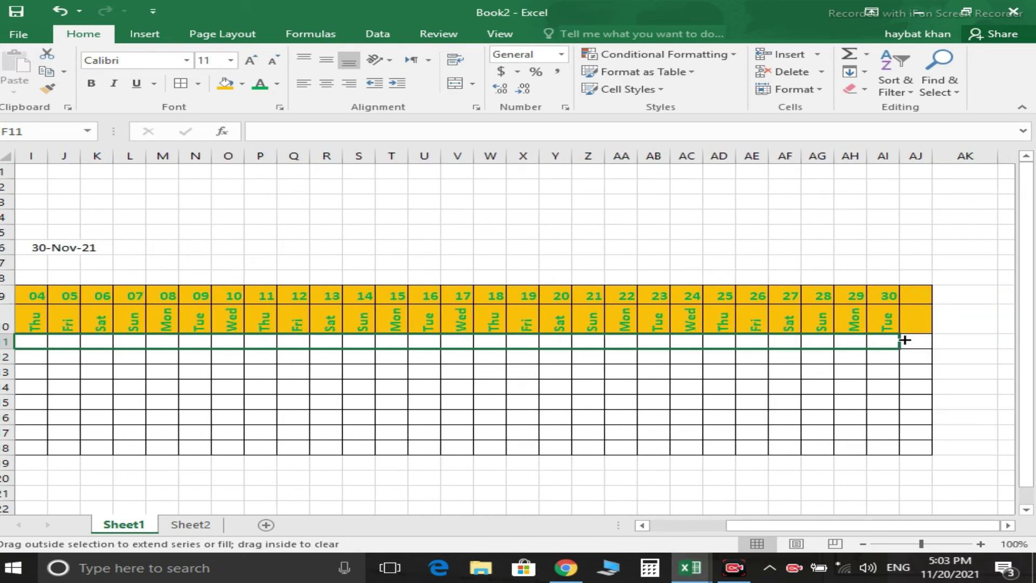
left_click_drag(877, 340, 917, 341)
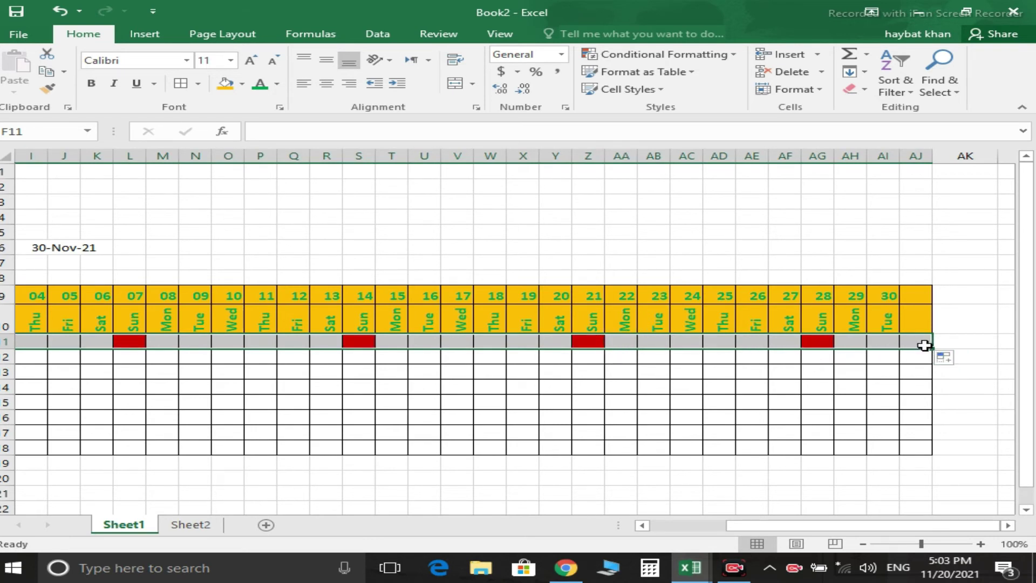
left_click_drag(932, 349, 935, 453)
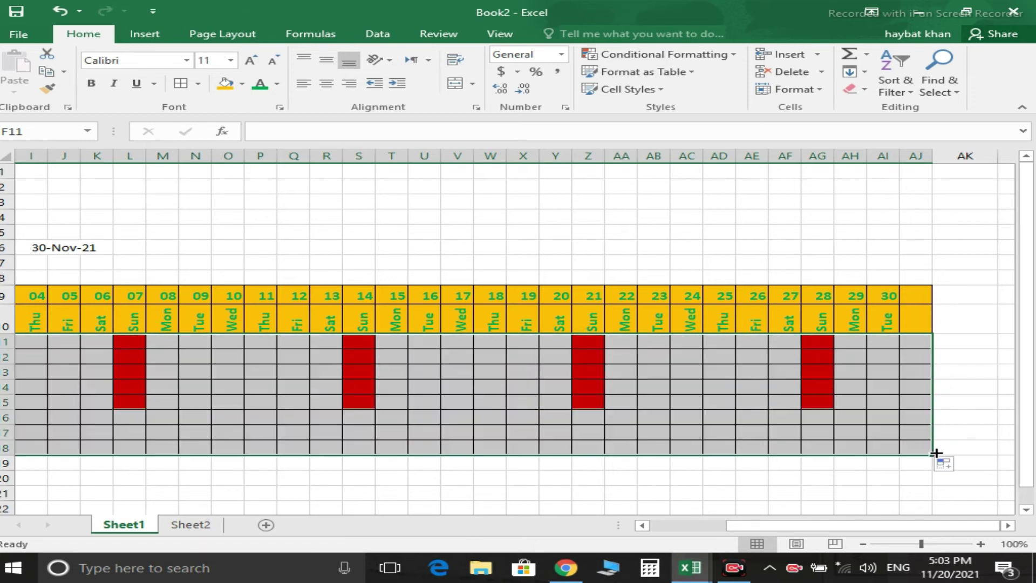
left_click_drag(820, 524, 747, 510)
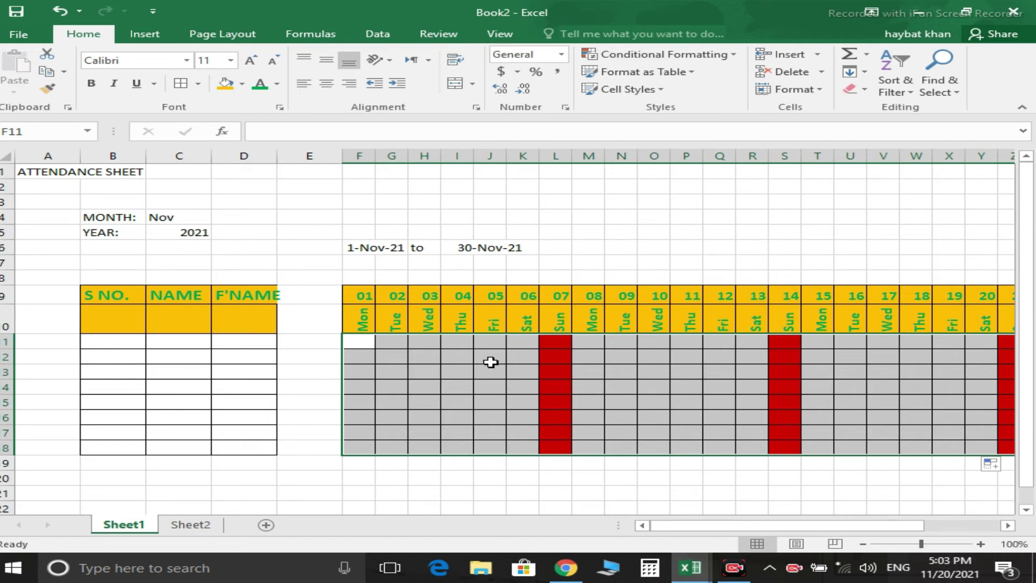
left_click(354, 345)
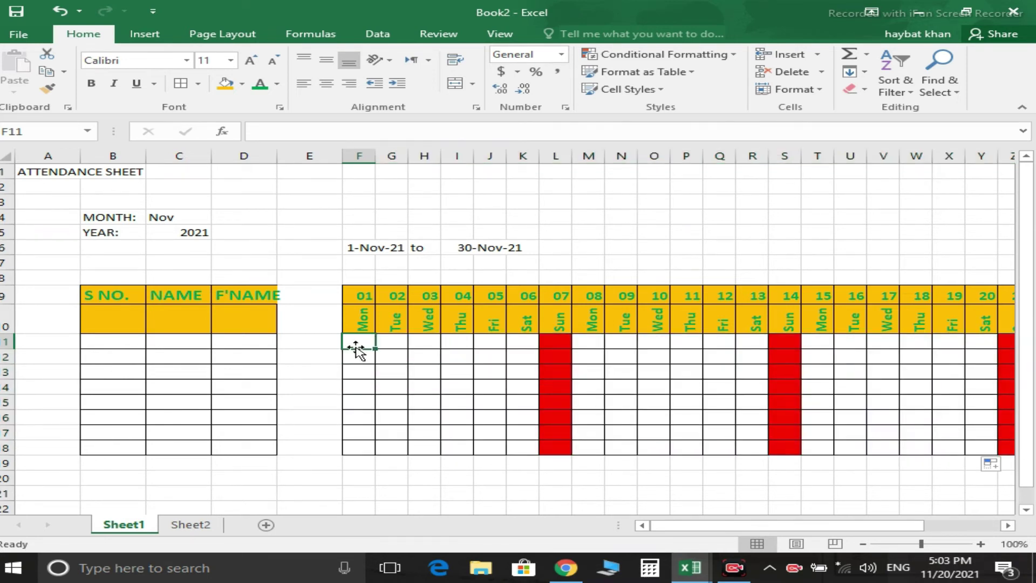
type("P")
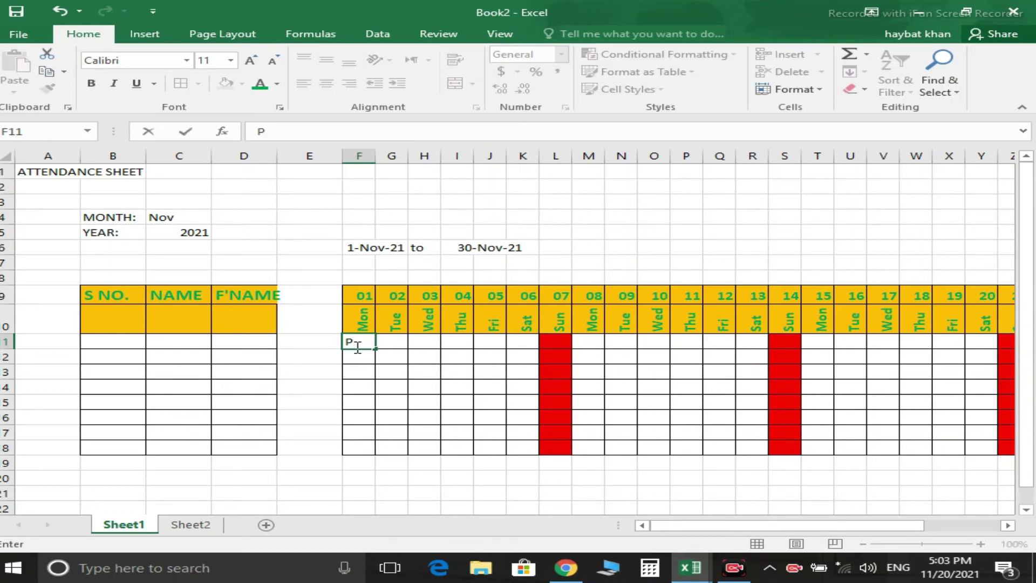
key("Tab")
type("PP")
key("Tab")
type("P")
key("Tab")
type("P\tP\tP\tP")
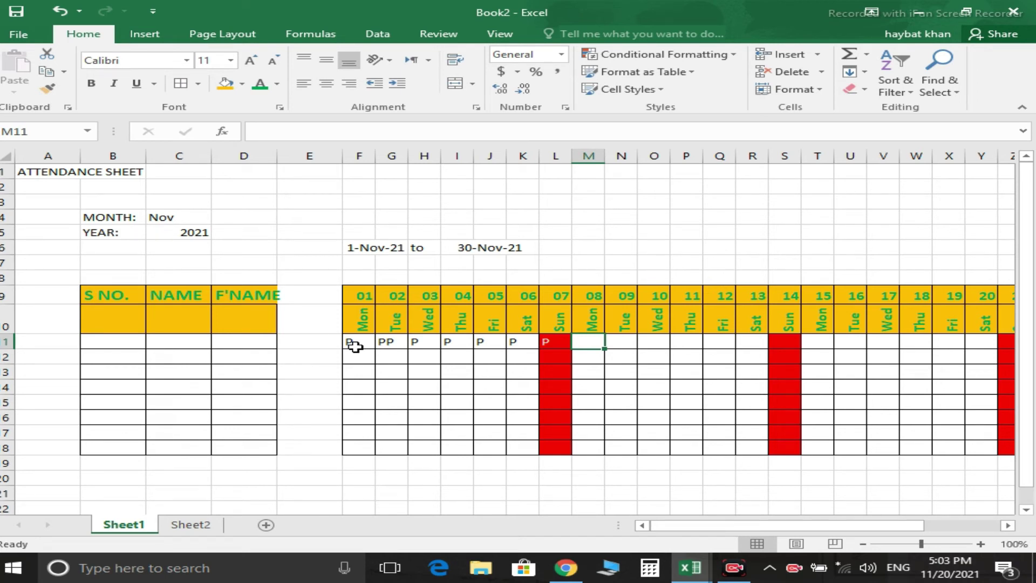
key("Left")
key("Left")
key("Left")
key("Left")
key("Left")
key("Left")
type("P")
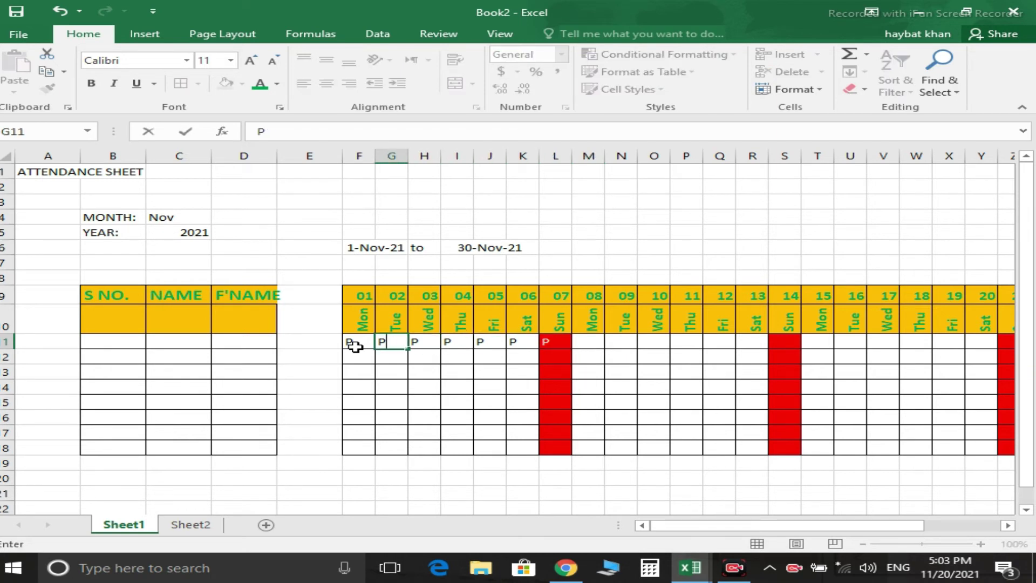
key("Right")
key("Right")
key("Right")
key("Right")
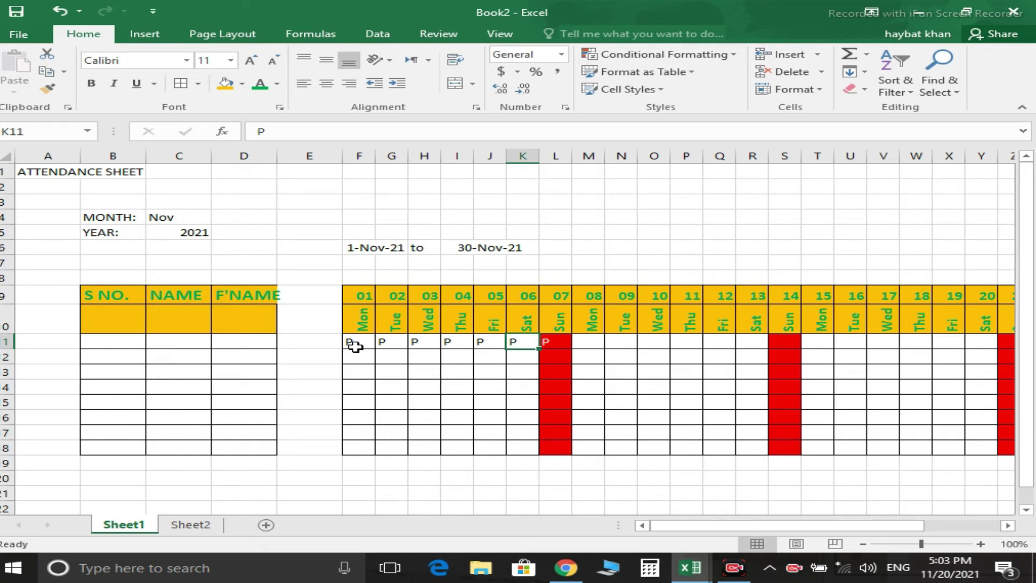
key("Left")
key("Left")
key("Left")
key("Left")
key("Right")
key("Right")
key("Right")
key("Right")
key("Right")
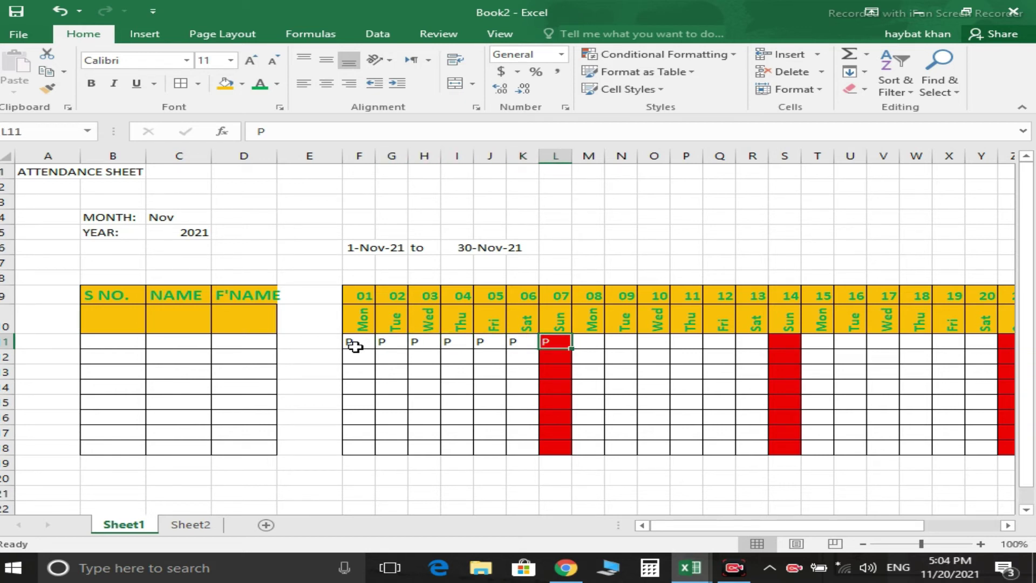
key("Left")
key("Left")
key("Left")
key("Left")
key("Left")
key("Right")
key("Right")
key("Right")
key("Right")
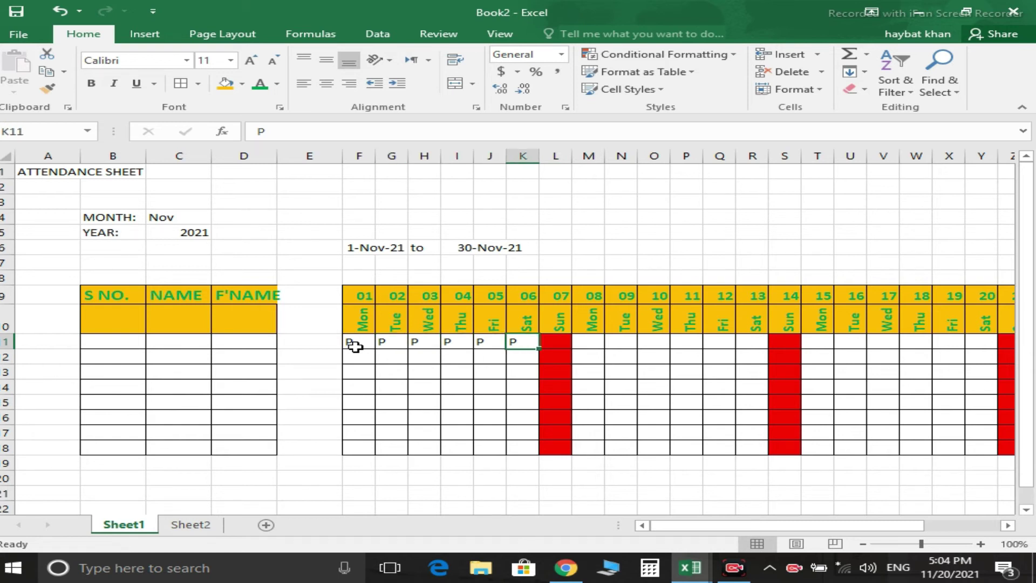
key("shift+Left")
key("shift+Left")
key("shift+Left")
key("shift+Left")
key("shift+Left")
key("Delete")
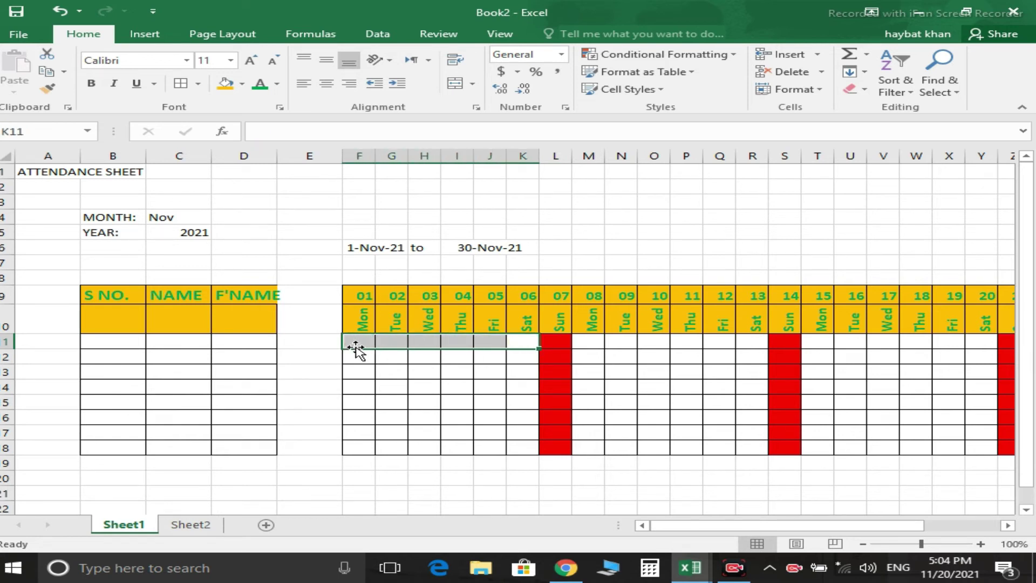
key("Left")
key("Left")
key("Left")
key("Left")
key("Left")
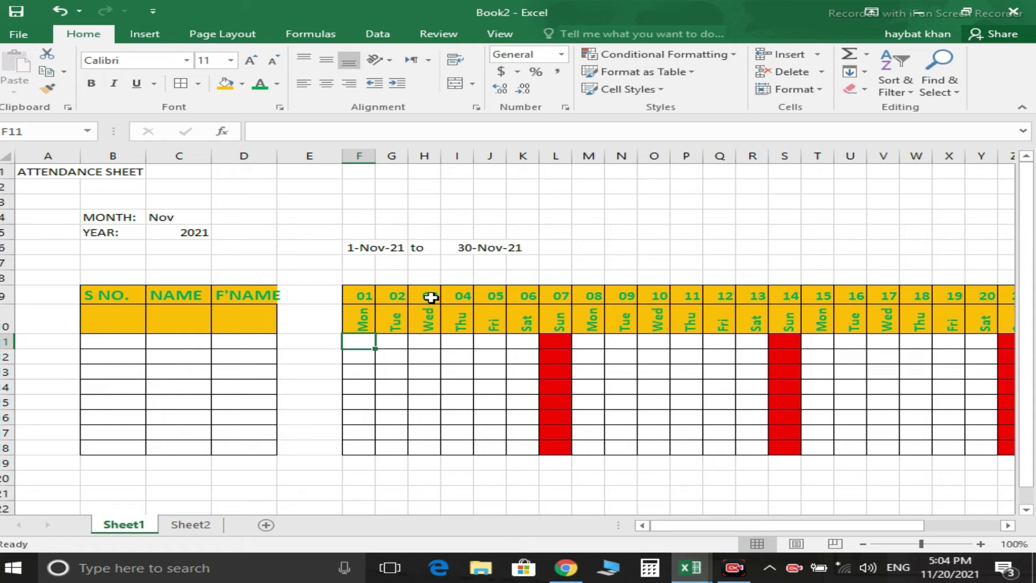
Set a Custom data validation rule with the formula =F10<>"SUN".
left_click(372, 36)
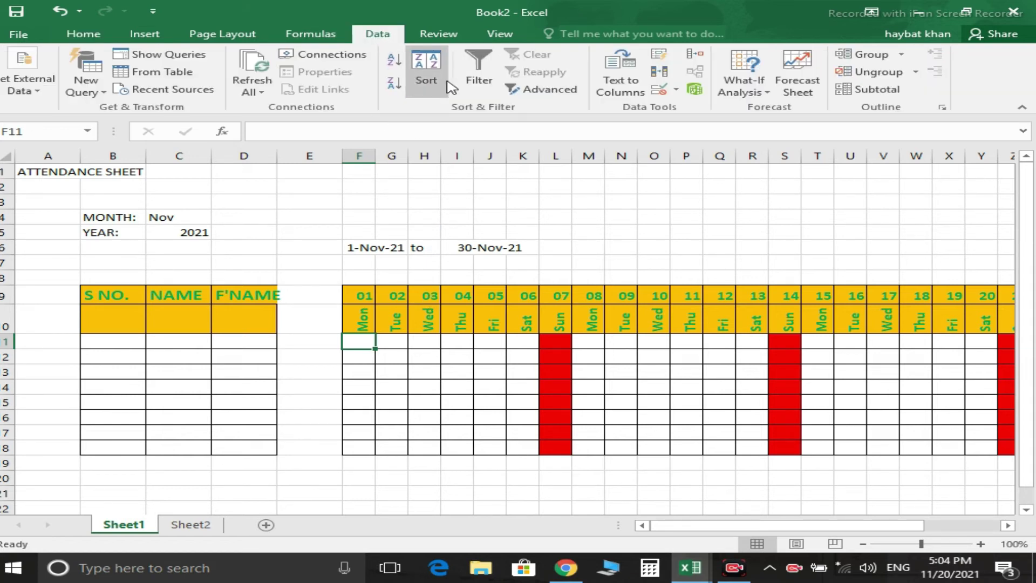
left_click(676, 90)
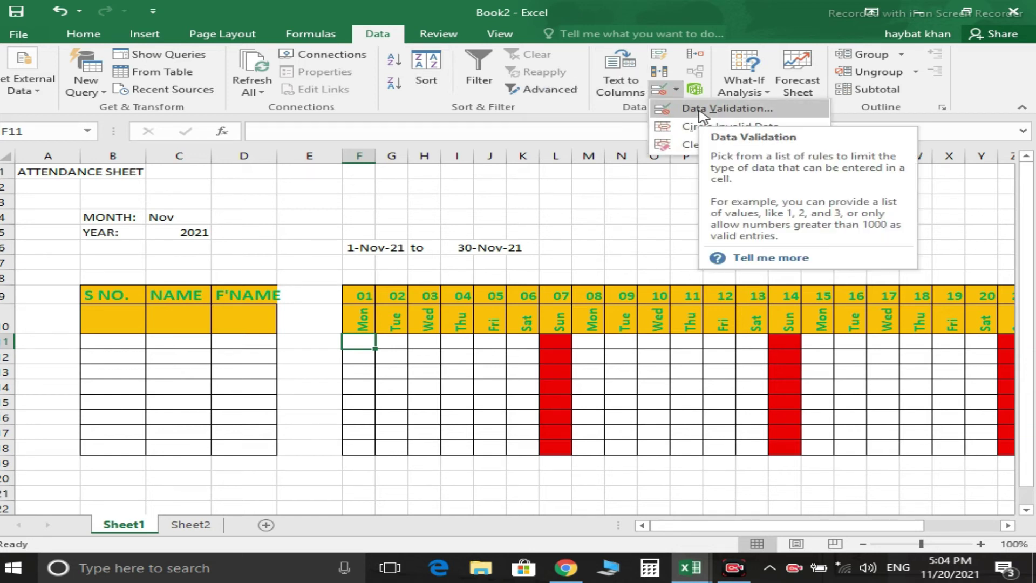
left_click(701, 108)
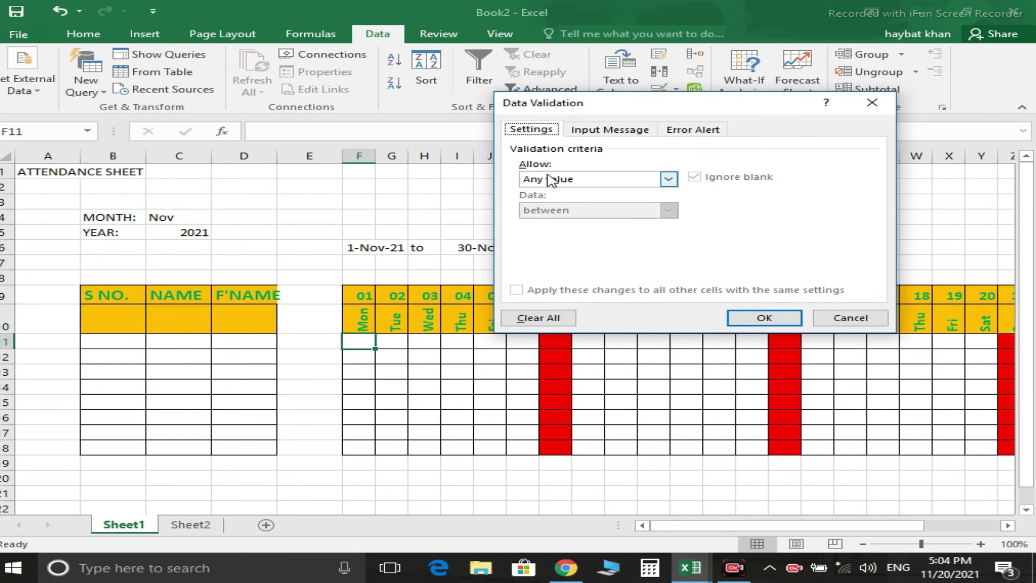
left_click(628, 180)
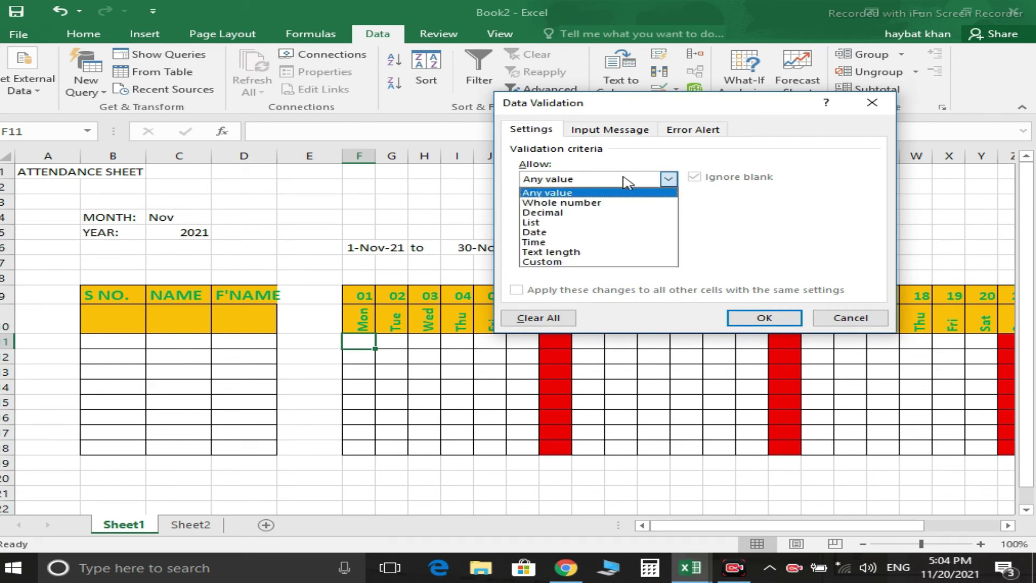
left_click(550, 263)
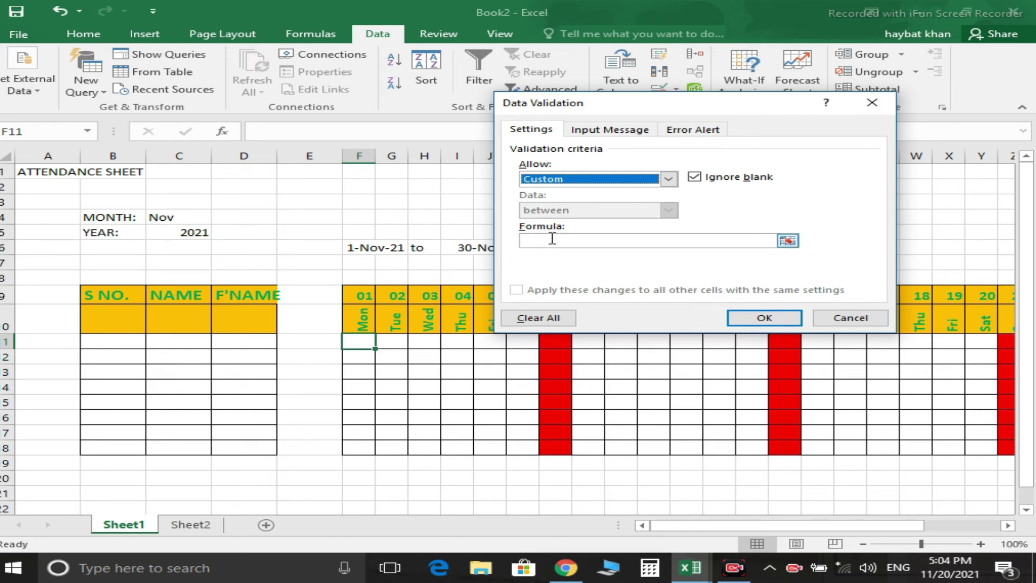
left_click(550, 240)
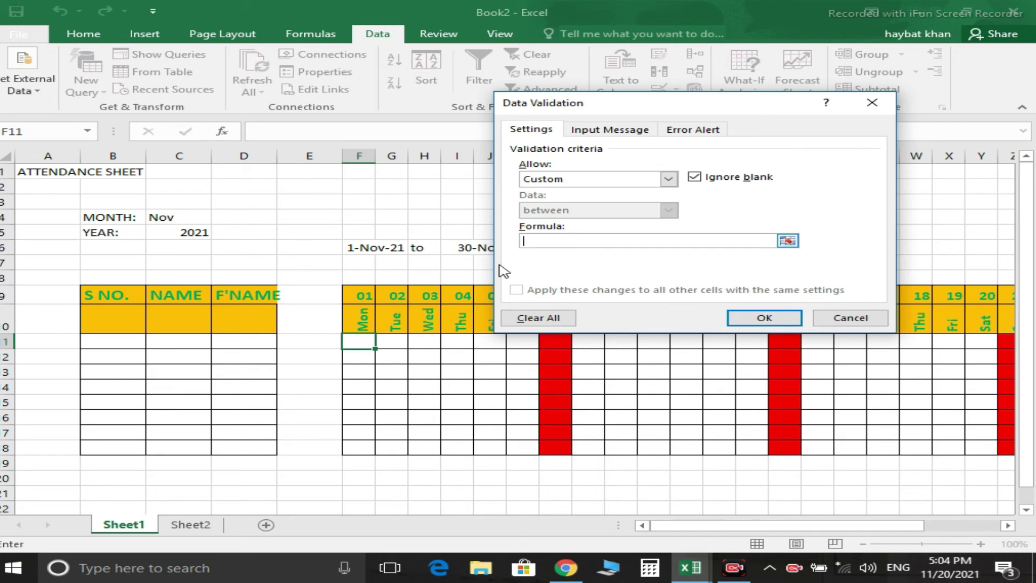
type("=")
left_click(357, 322)
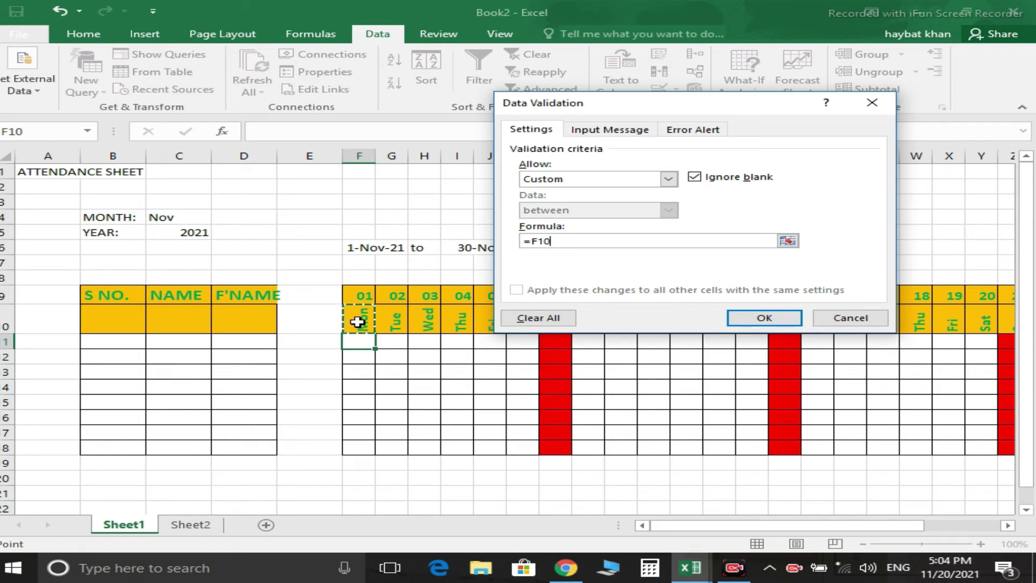
type("<>\"")
type("S")
type("UN")
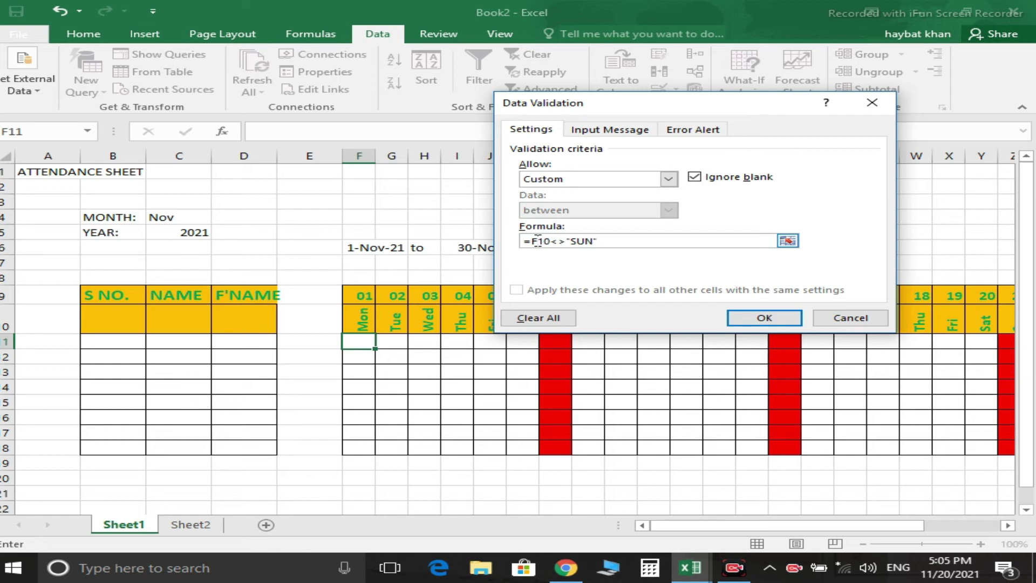
Change the validation formula to =F$10<>"SUN" and add a Stop alert titled INVALID reading SUNDAY IS OFF.
left_click(538, 241)
type("$")
left_click(686, 132)
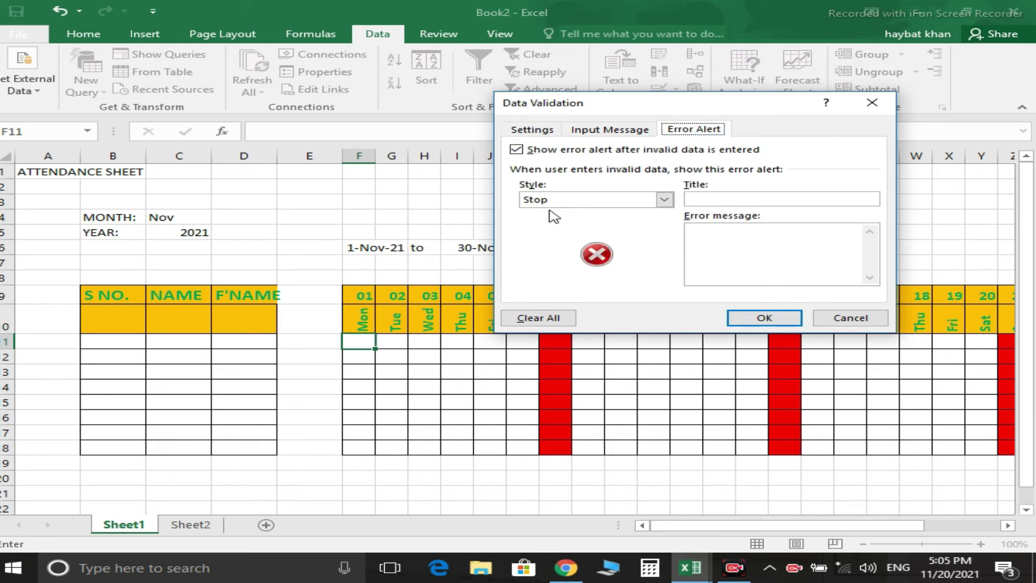
left_click(716, 200)
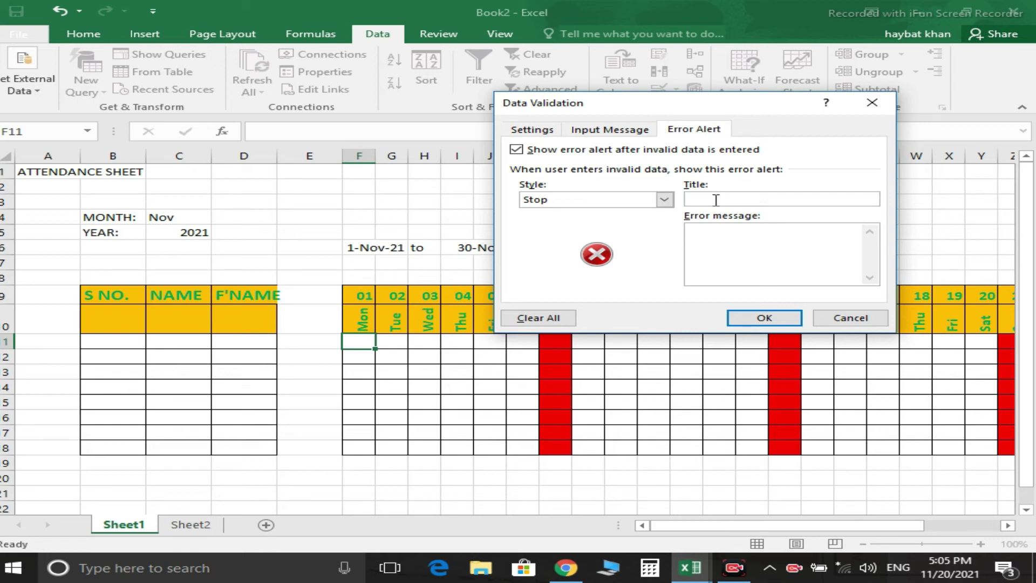
type("INA")
type("V")
type("A")
type("LID")
left_click(717, 240)
type("SUNDAY IF OFF")
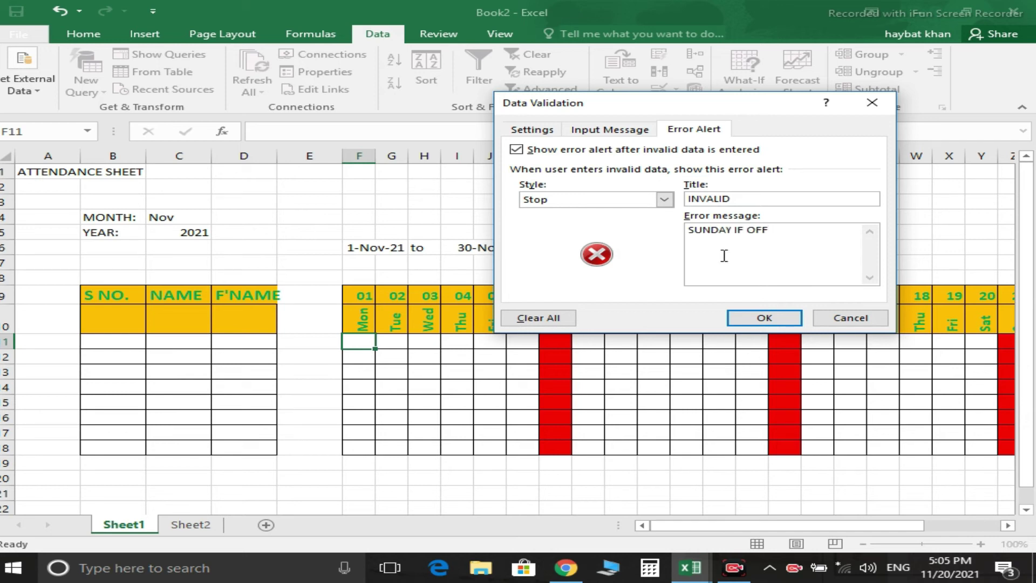
key("Left")
key("Left")
key("BackSpace")
type("S")
left_click(751, 323)
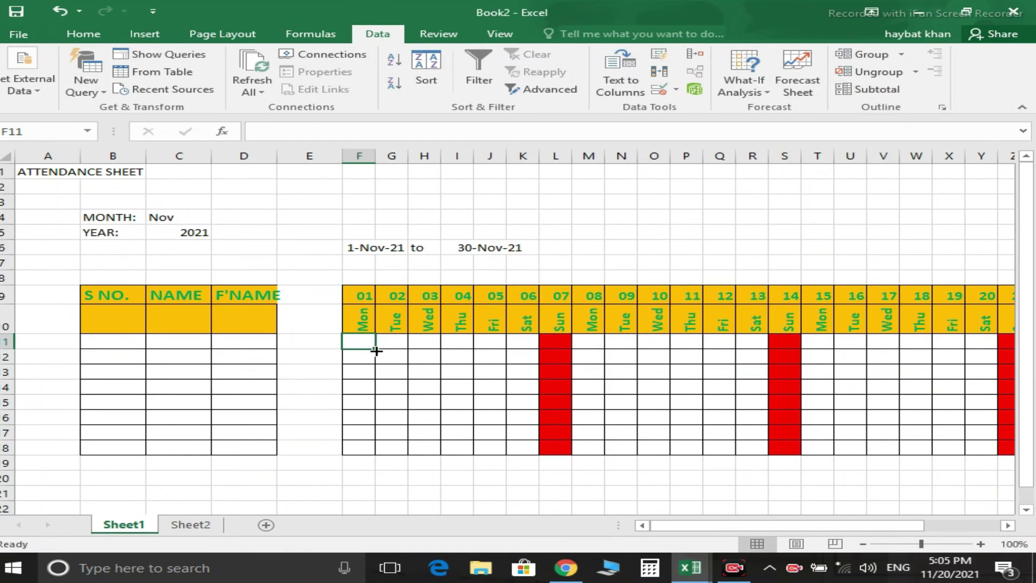
Copy the Sunday rule across F11:AJ18 and confirm a P in Sunday cell L11 is rejected.
left_click_drag(376, 351, 1031, 350)
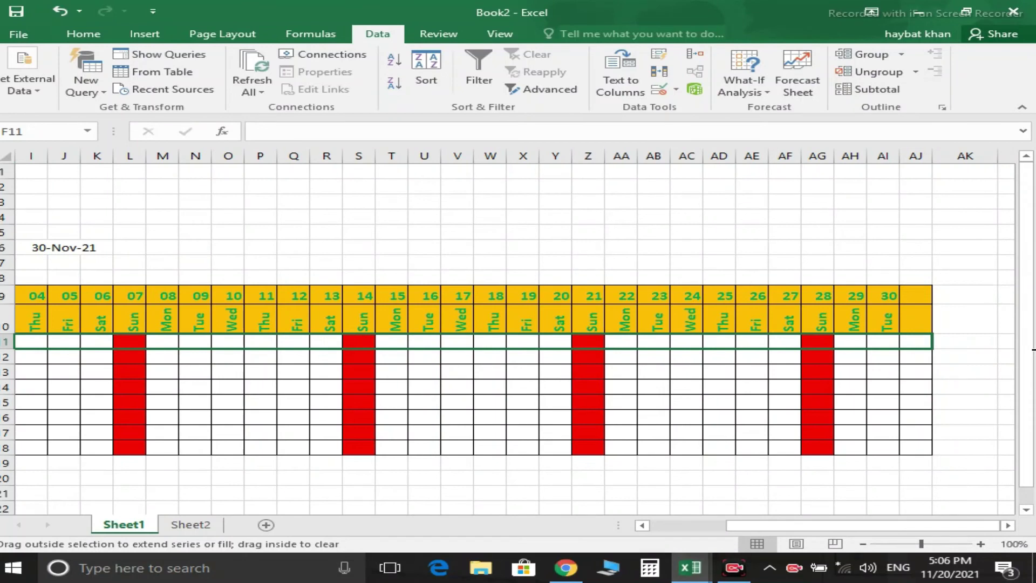
mouse_move(1031, 350)
left_mouse_down()
mouse_move(931, 348)
mouse_move(931, 454)
left_mouse_up()
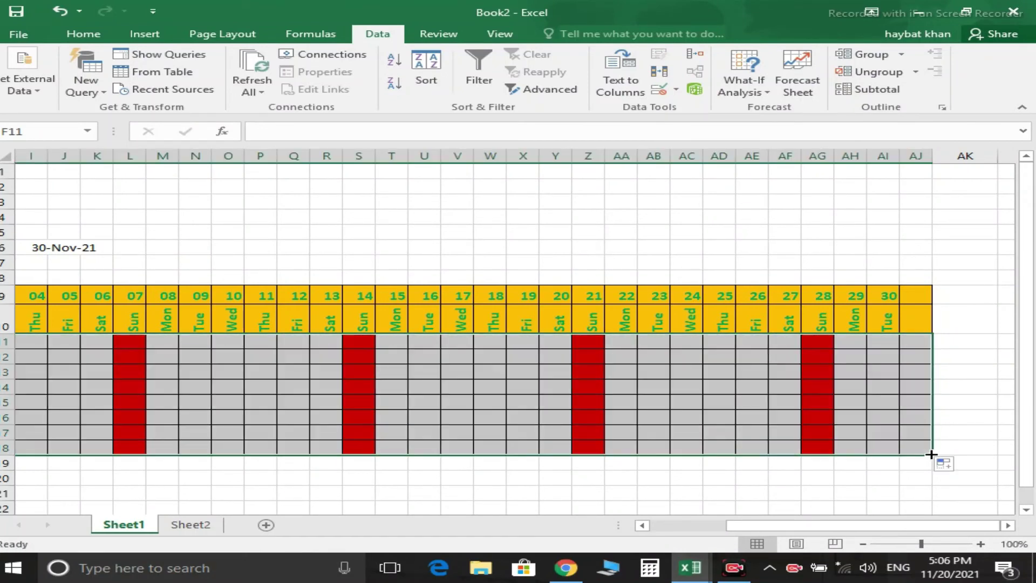
left_click_drag(833, 525, 751, 526)
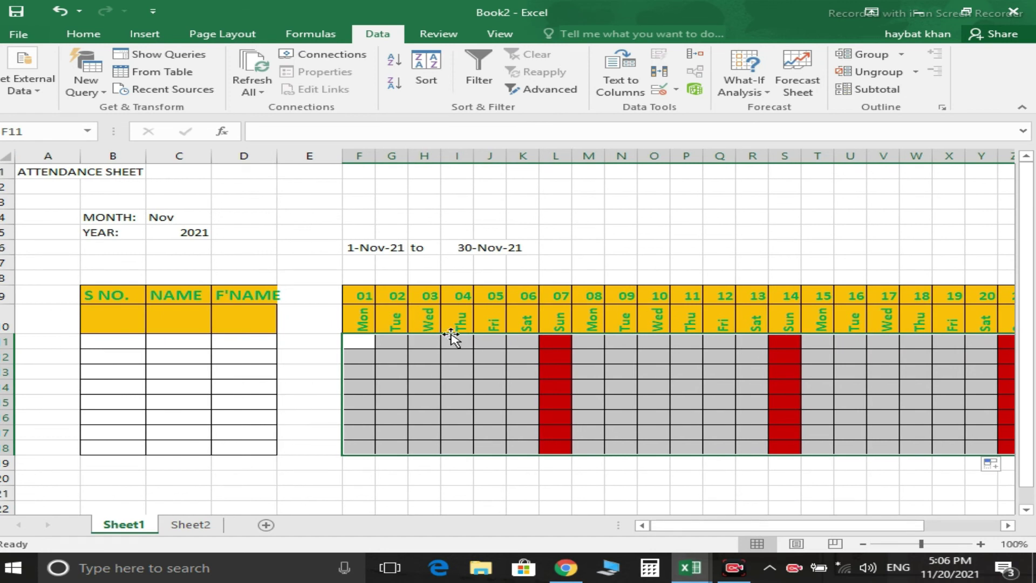
left_click(549, 344)
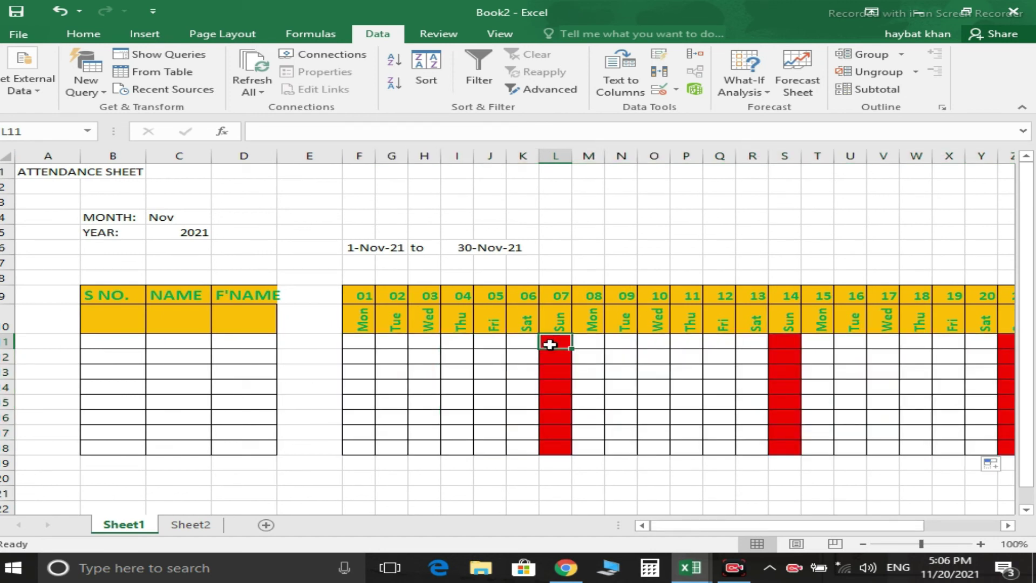
type("P")
key("Return")
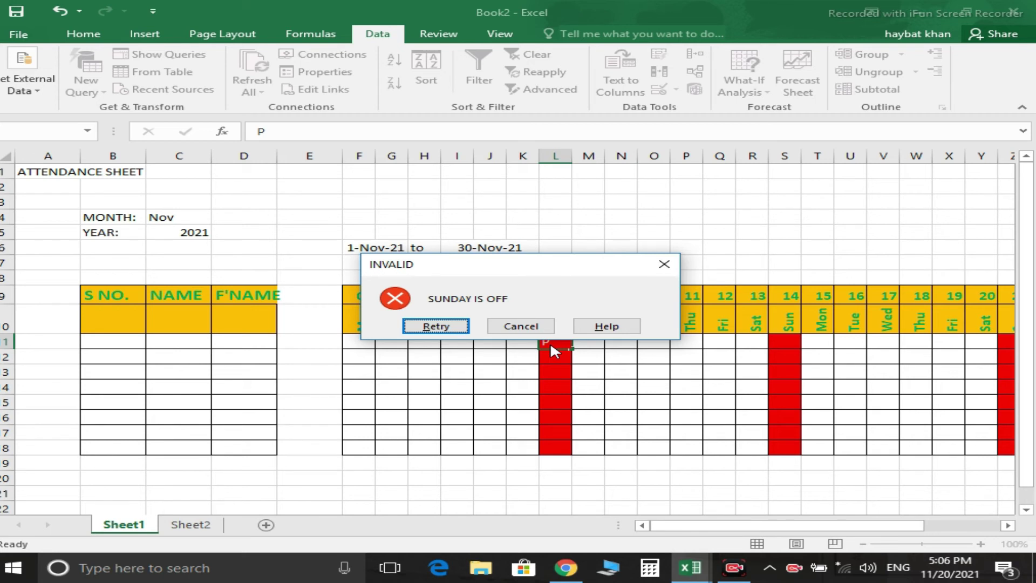
left_click(521, 325)
Enter P, A, P, A, P, P for Nov 1–6 in row 11 and cancel the rejected Sunday 7th entry.
key("Left")
key("Left")
key("Left")
key("Left")
key("Left")
key("Left")
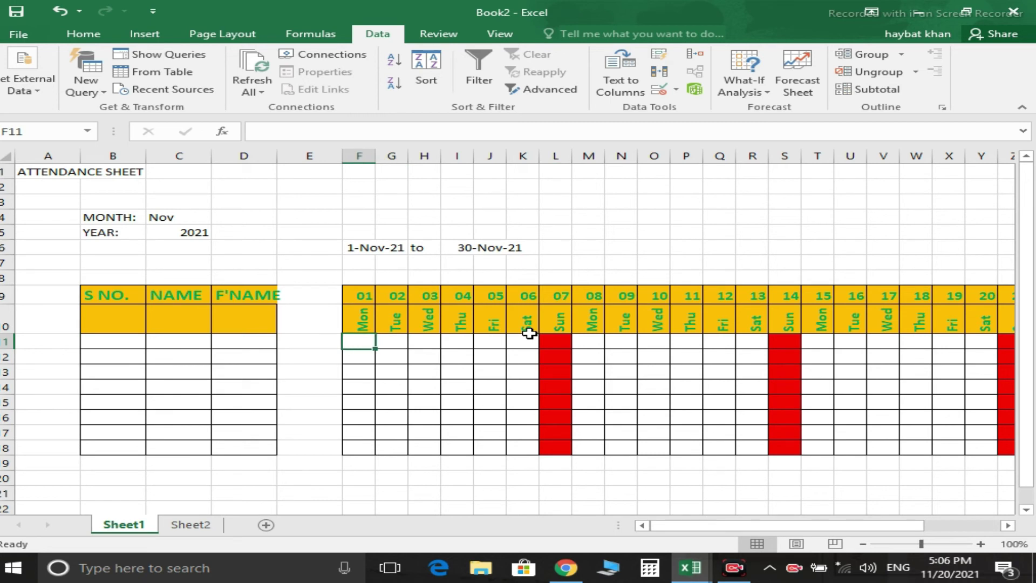
type("P")
key("Tab")
type("A")
key("Tab")
type("P")
key("Tab")
type("A")
key("Tab")
type("P")
key("Tab")
type("P")
key("Tab")
type("P")
key("Tab")
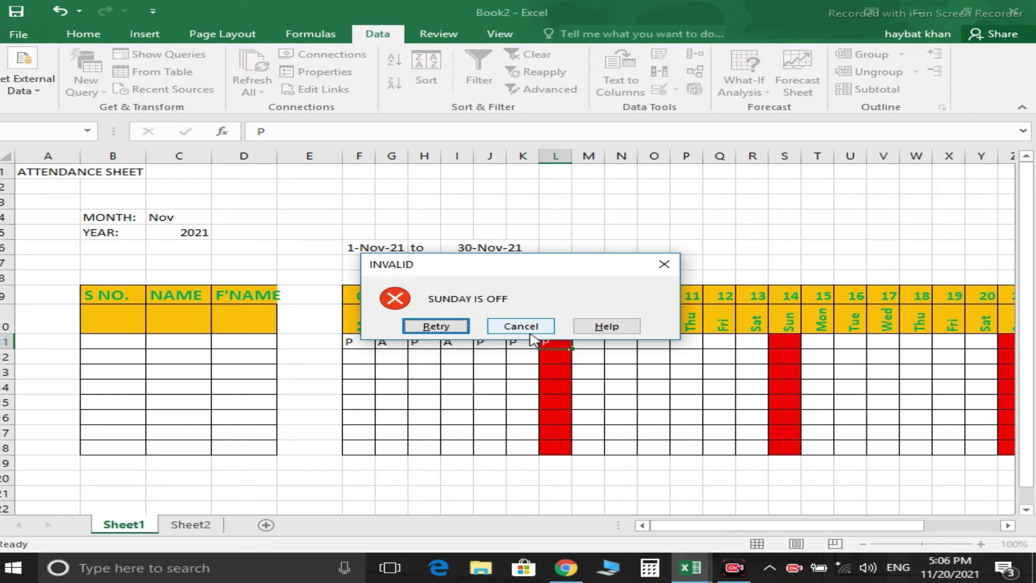
left_click(515, 326)
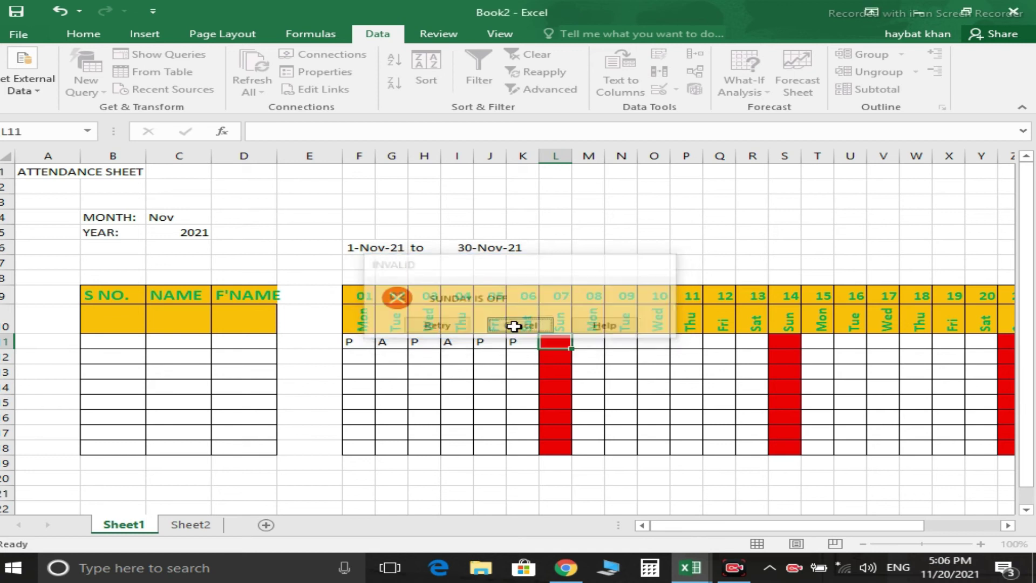
Mark P in row 11 for every weekday from the 8th through the 27th, skipping Sundays.
left_click(578, 348)
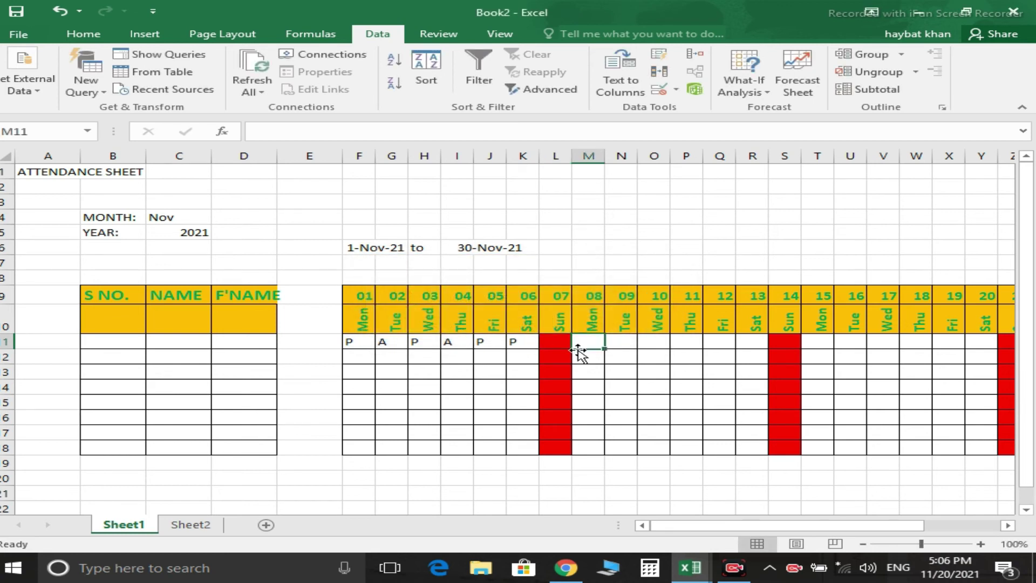
key("P")
key("Tab")
key("P")
key("Tab")
key("P")
key("Tab")
key("P")
key("Tab")
key("P")
key("Tab")
key("P")
key("Tab")
key("Tab")
key("P")
key("Tab")
key("P")
key("Tab")
key("P")
key("Tab")
key("P")
key("Tab")
key("P")
key("Tab")
key("P")
key("Tab")
key("Tab")
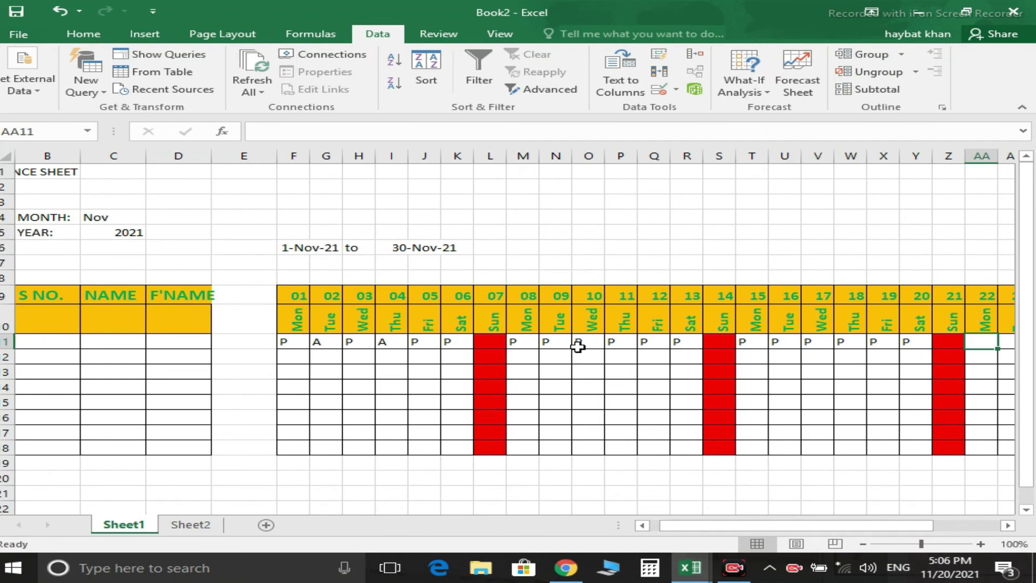
key("P")
key("Tab")
key("P")
key("Tab")
key("P")
key("Tab")
key("P")
key("Tab")
key("P")
key("Tab")
key("P")
key("Tab")
key("P")
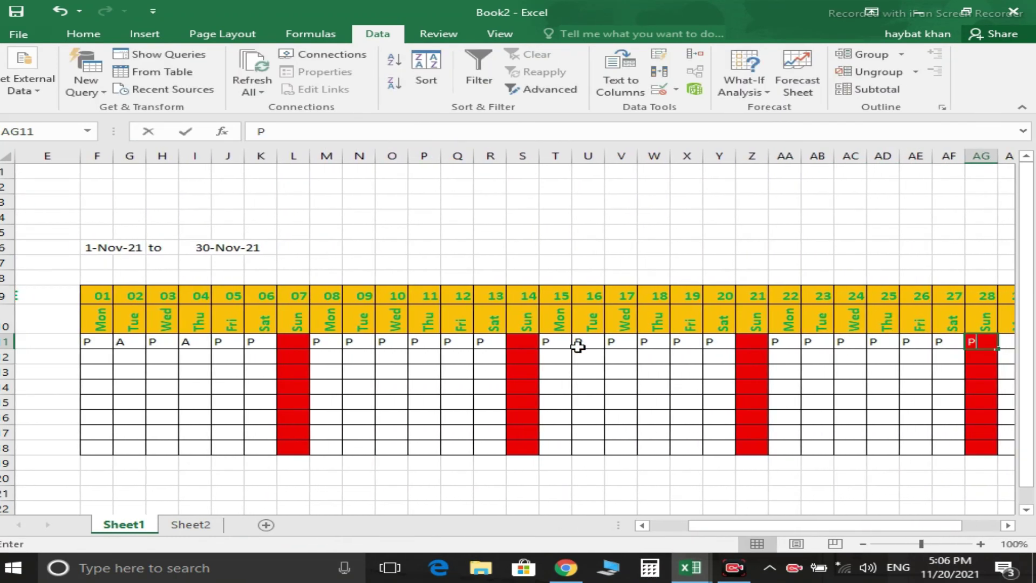
key("Tab")
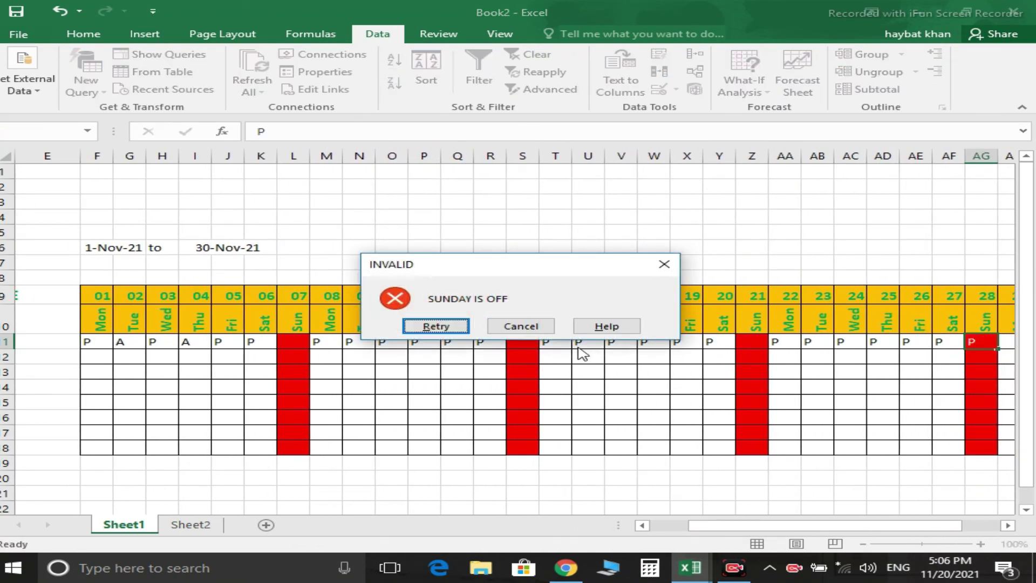
Cancel the Sunday 28th alert, mark the 29th and 30th present, and clear the stray extra entry.
left_click(519, 325)
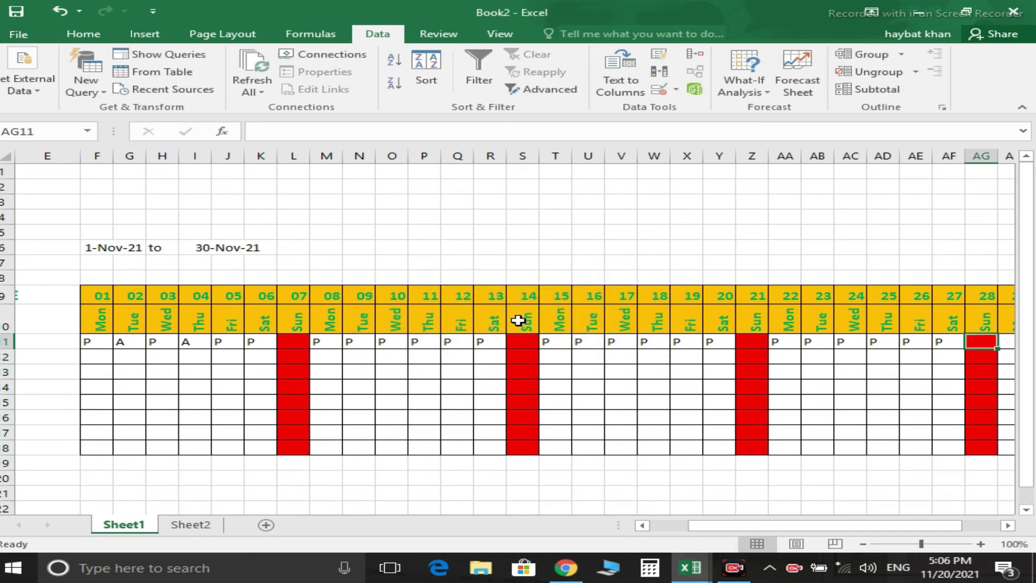
key("Tab")
type("P")
key("Tab")
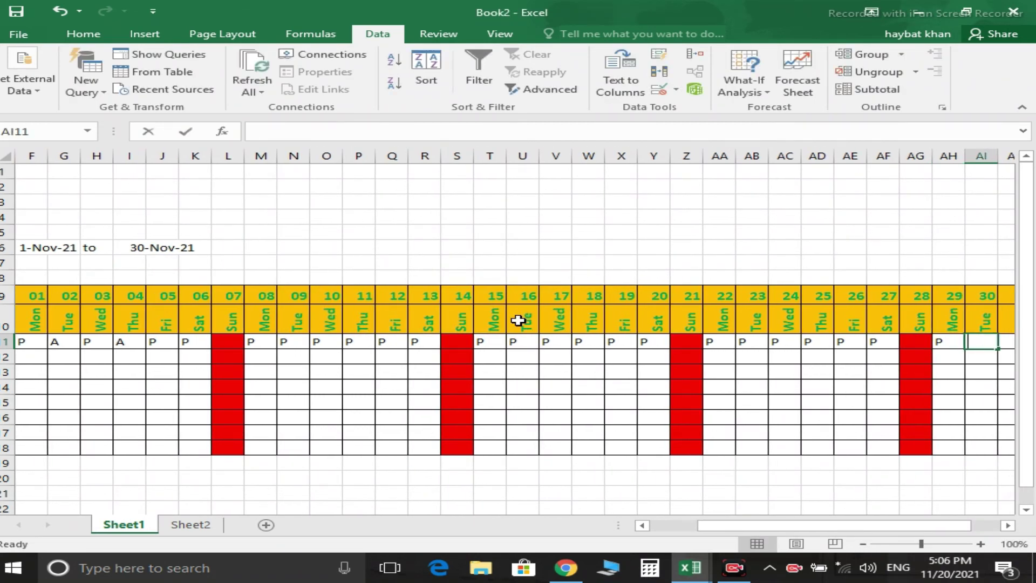
type("P")
key("Tab")
type("P")
key("BackSpace")
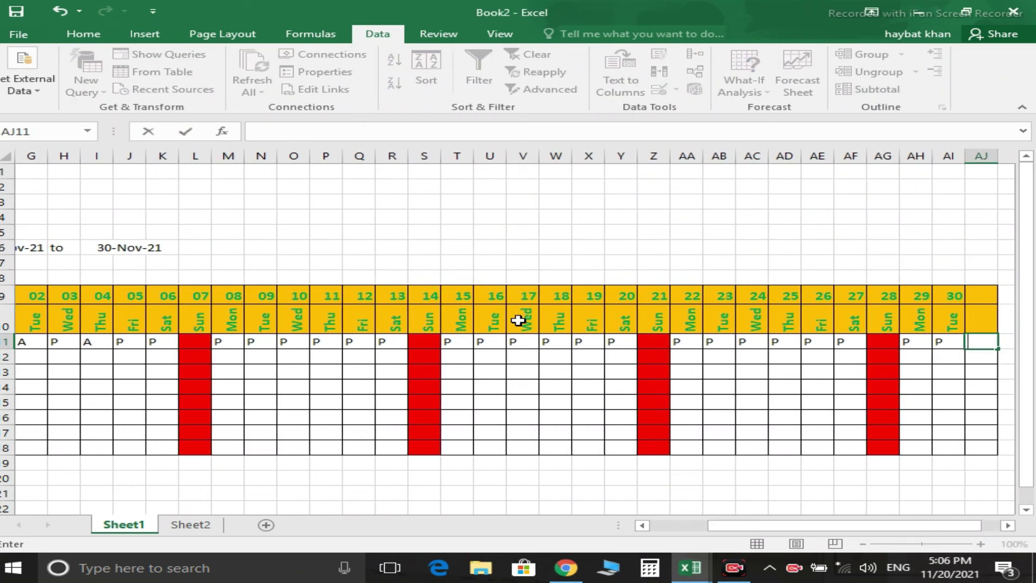
key("Tab")
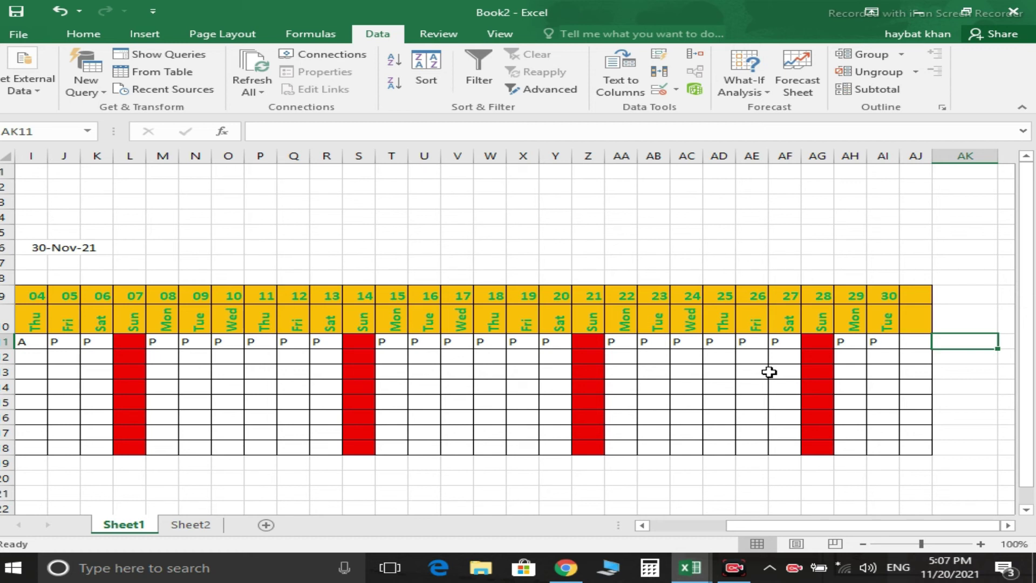
Enter the heading TOTAL PRESENT in AK9.
key("Up")
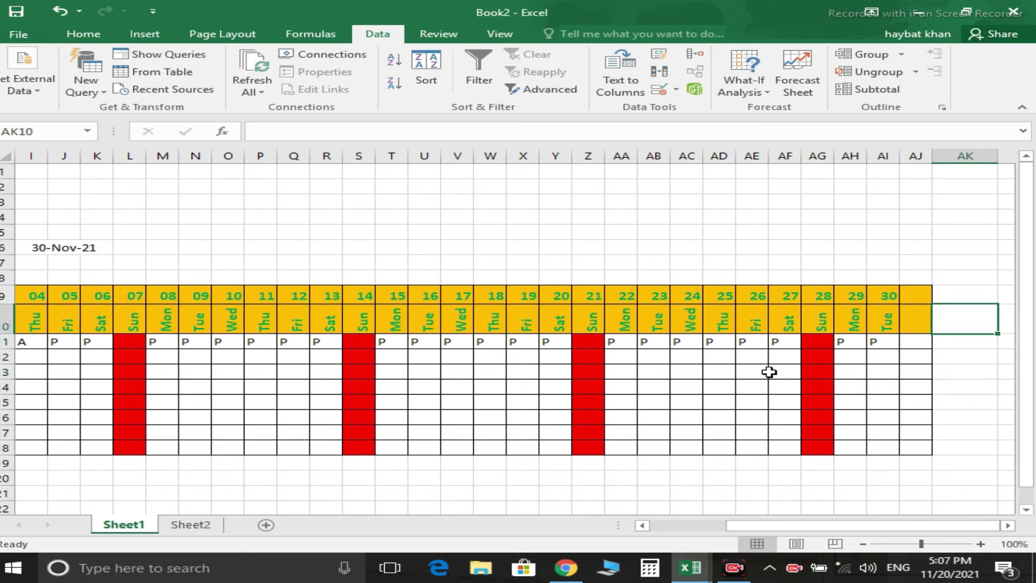
type("TOAL")
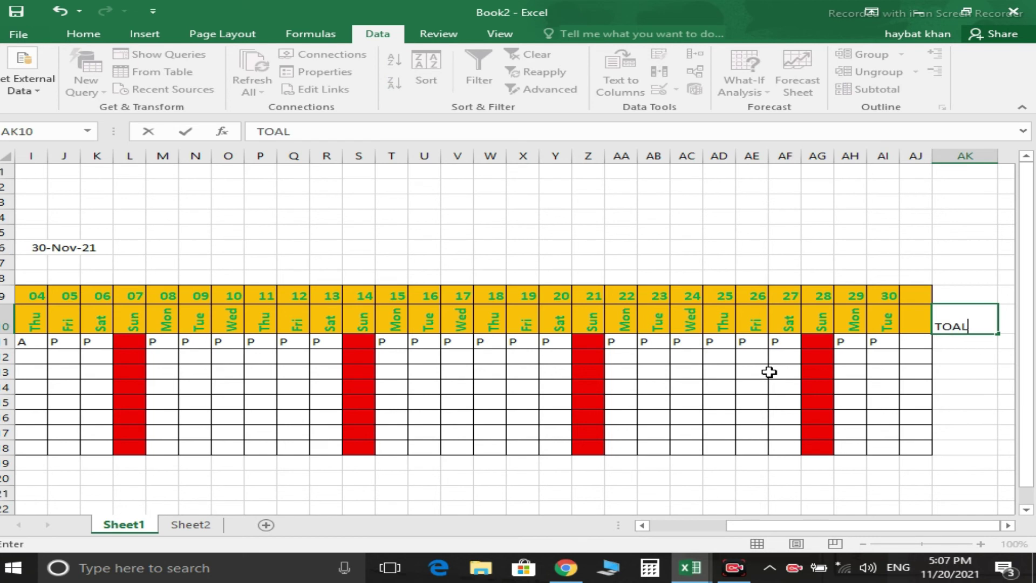
key("BackSpace")
key("BackSpace")
type("TAL")
key("BackSpace")
key("BackSpace")
key("BackSpace")
key("BackSpace")
key("BackSpace")
key("Up")
type("T")
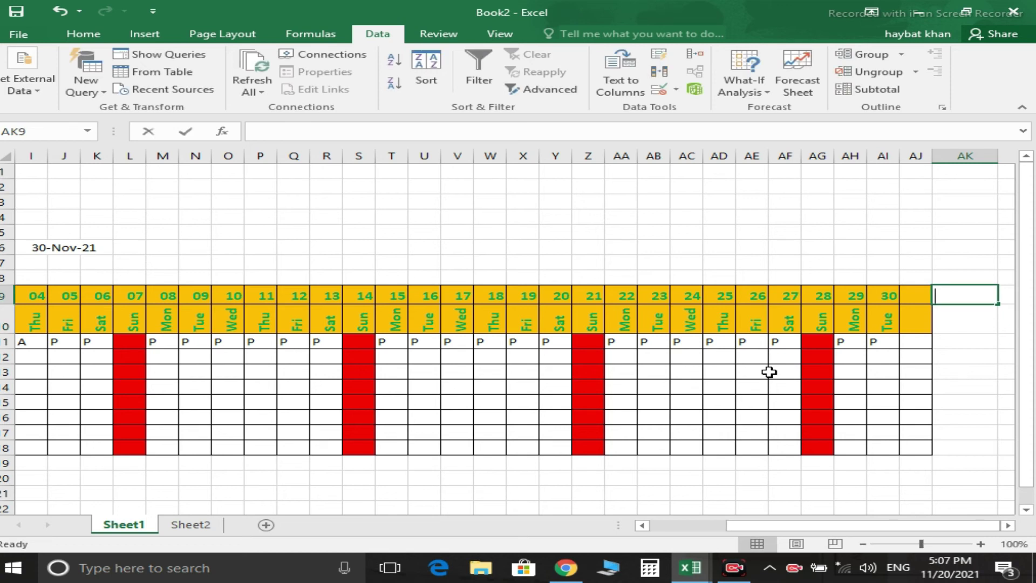
type("OTAL ")
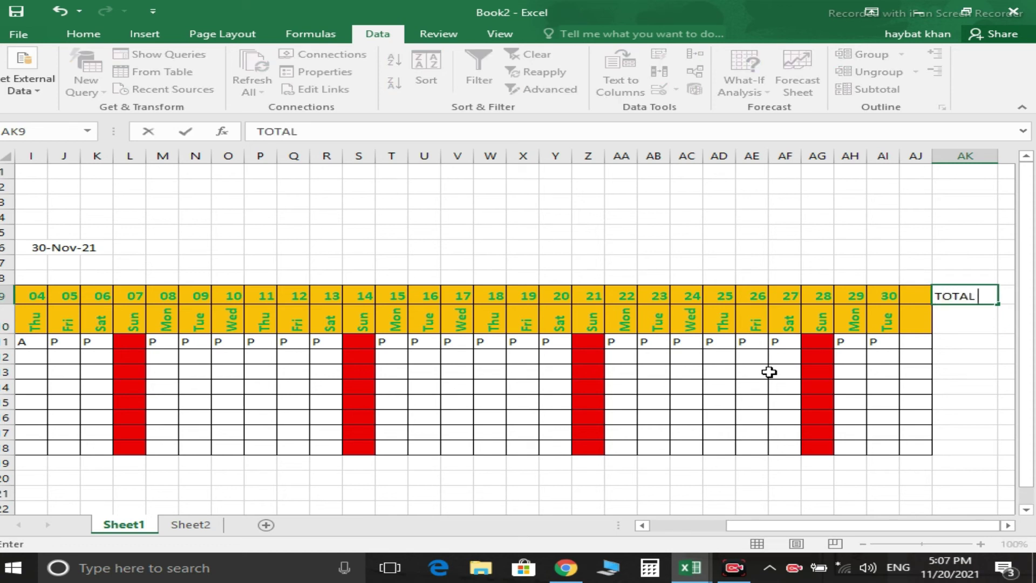
type("PRES")
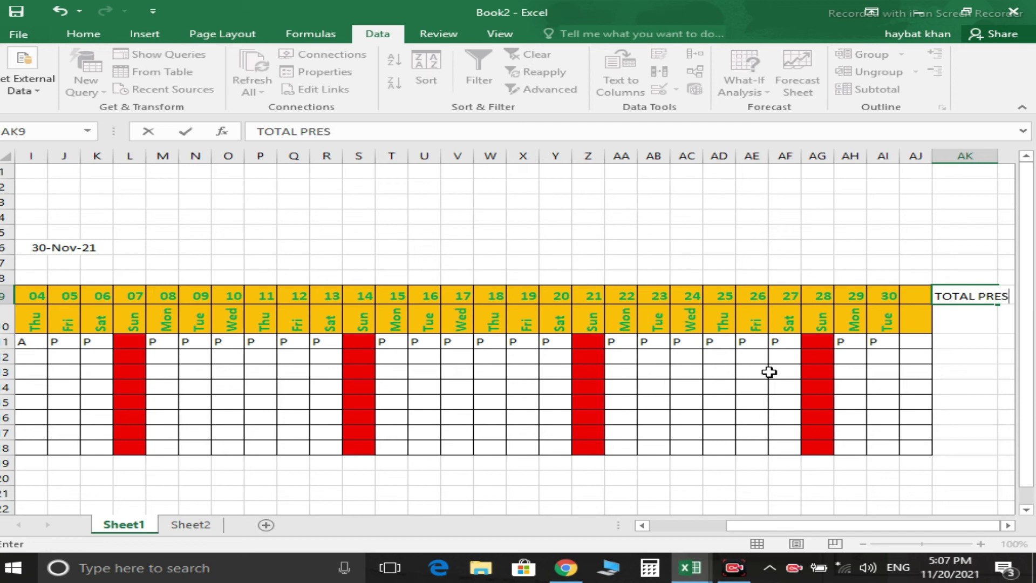
type("ENT")
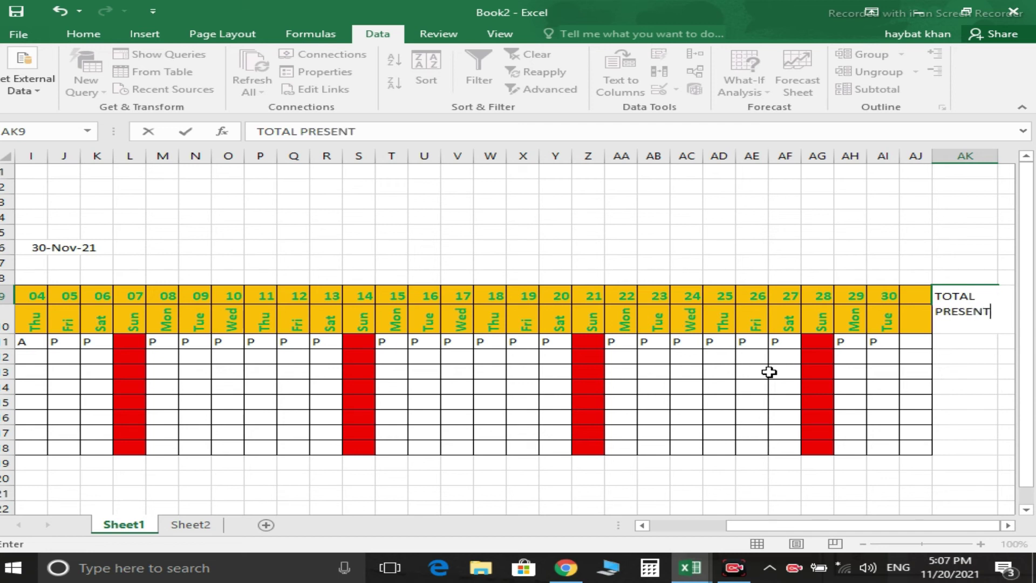
key("Return")
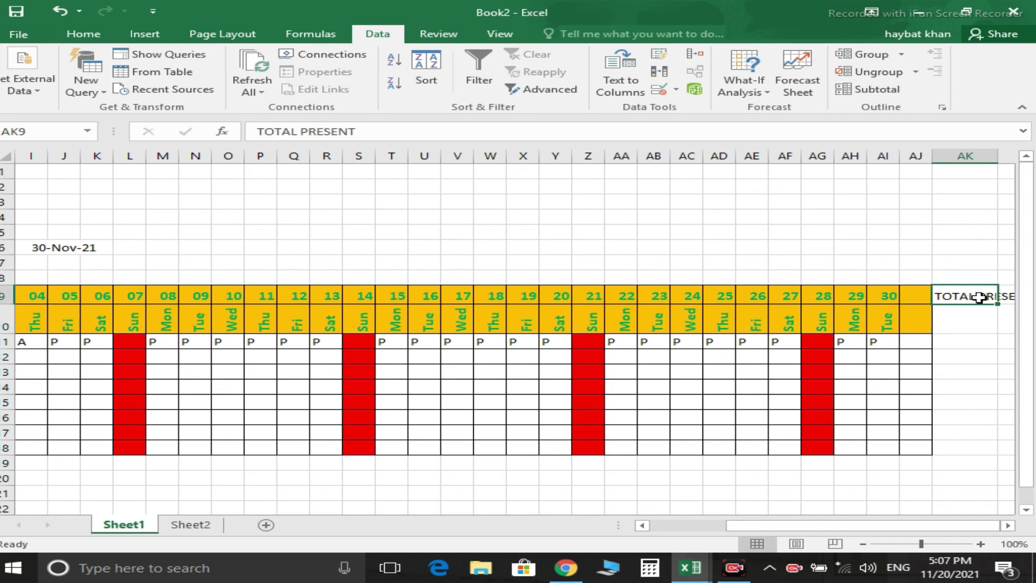
Merge, centre and wrap AK9:AK10, then type TOTAL ABSENT in AL9.
left_click_drag(981, 298, 975, 321)
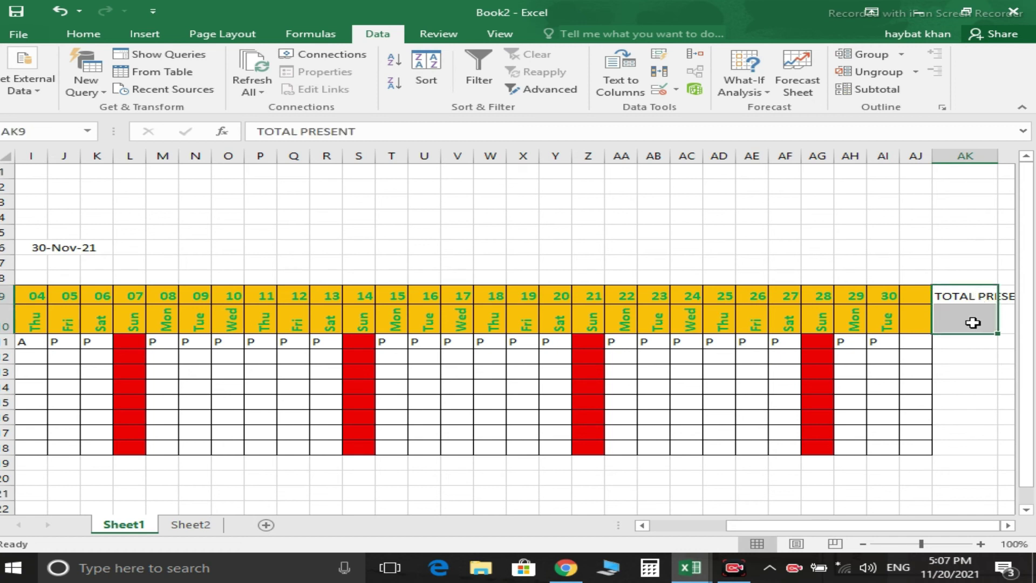
left_click(91, 36)
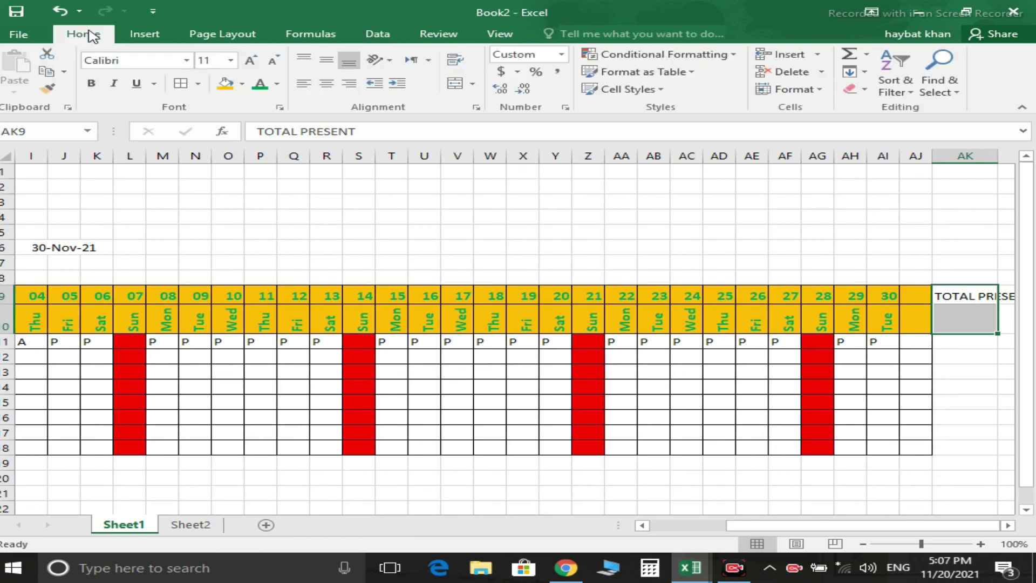
left_click(455, 84)
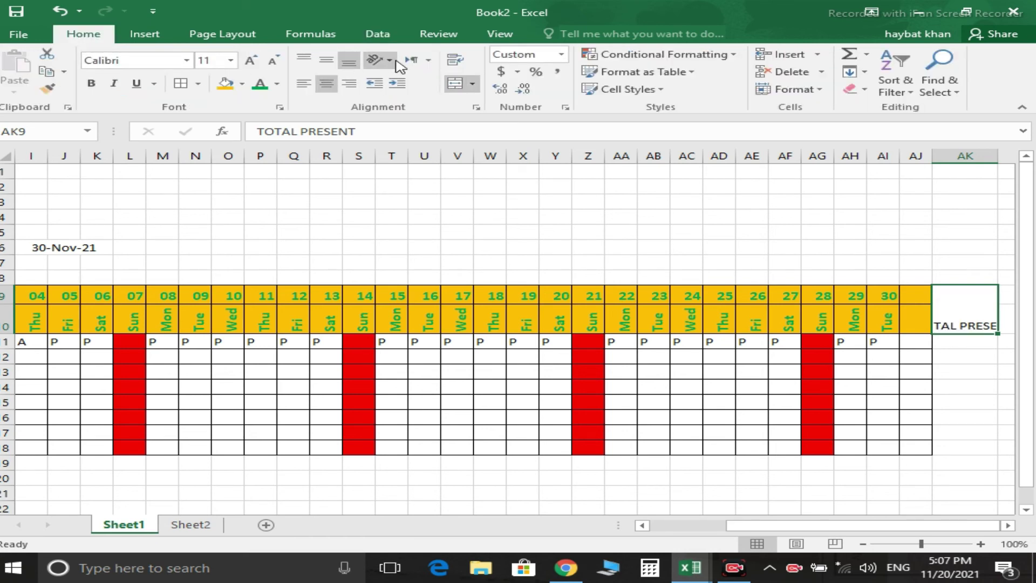
left_click(456, 63)
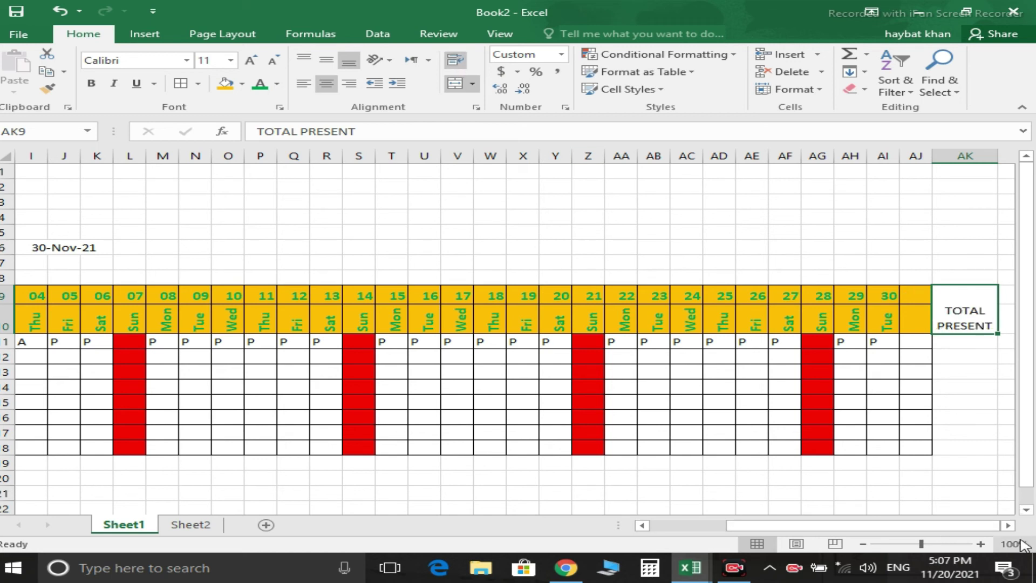
left_click(1008, 525)
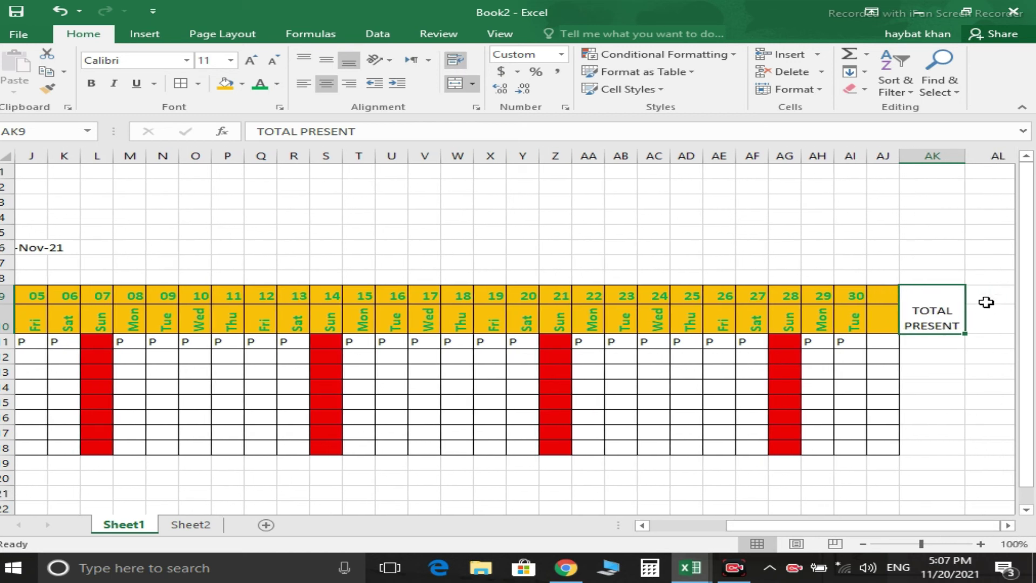
left_click(987, 298)
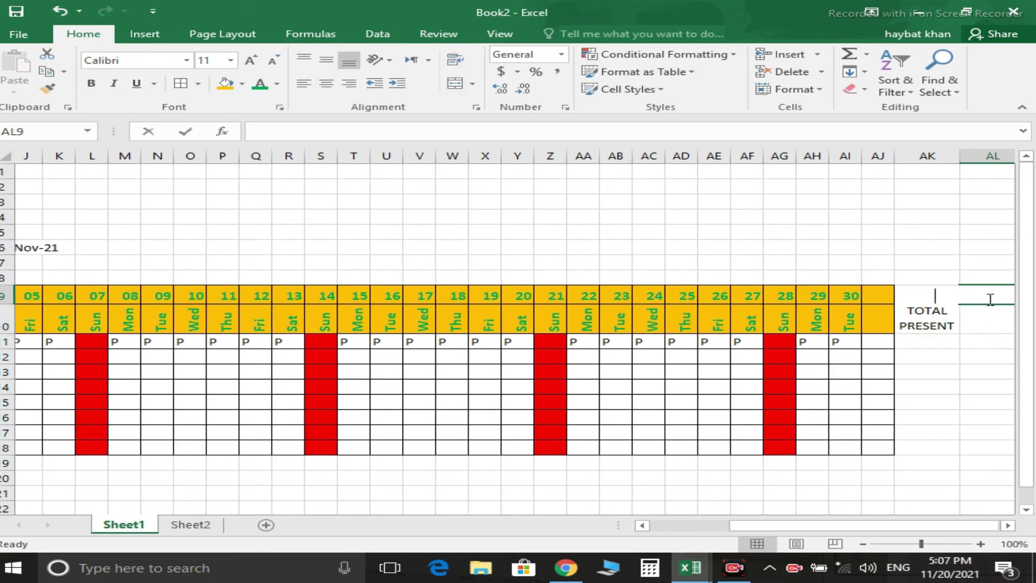
type("TOTAL")
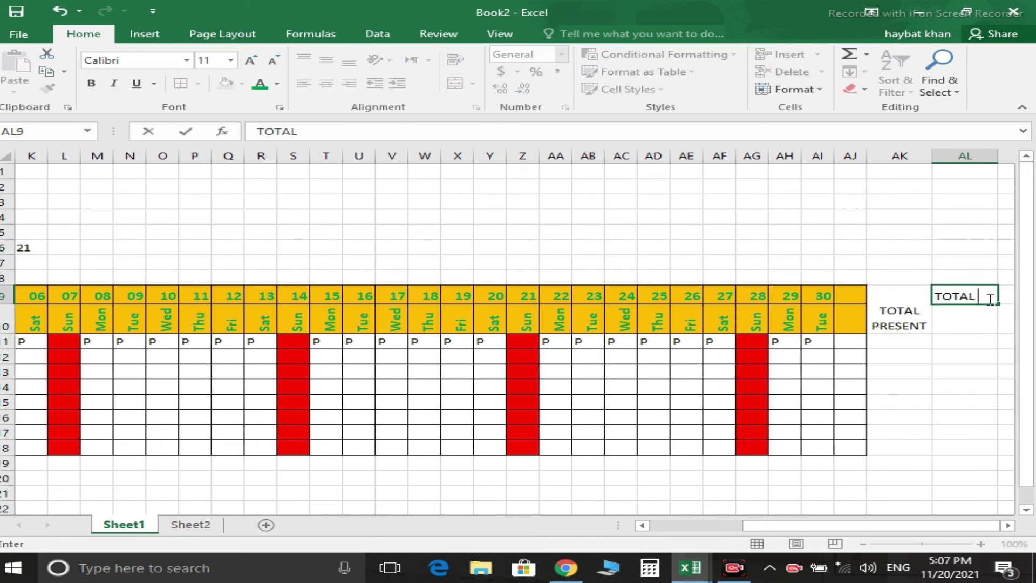
type(" AB")
type("SE")
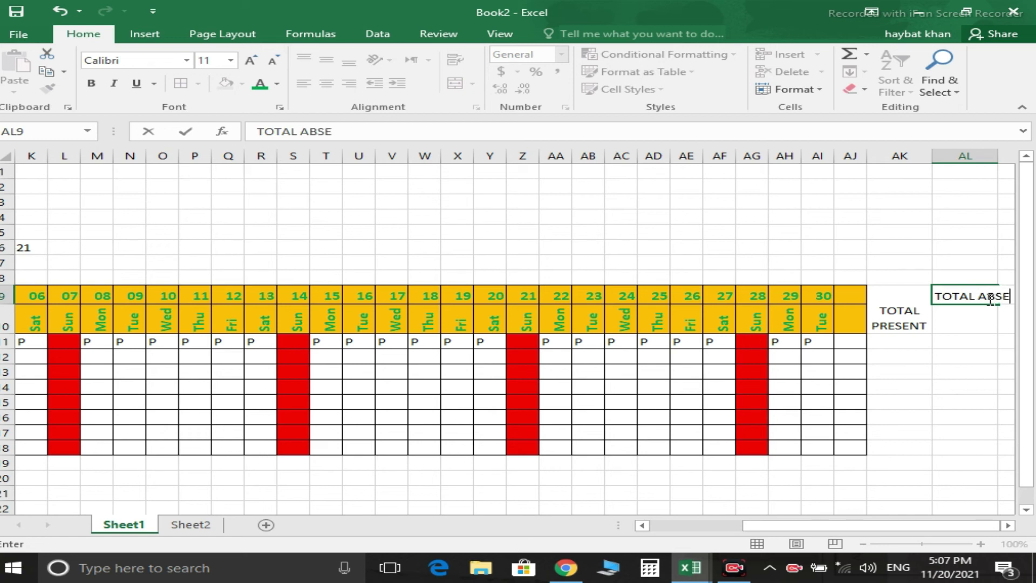
type("NT")
Merge, centre and wrap the TOTAL ABSENT heading across AL9:AL10.
left_click(970, 355)
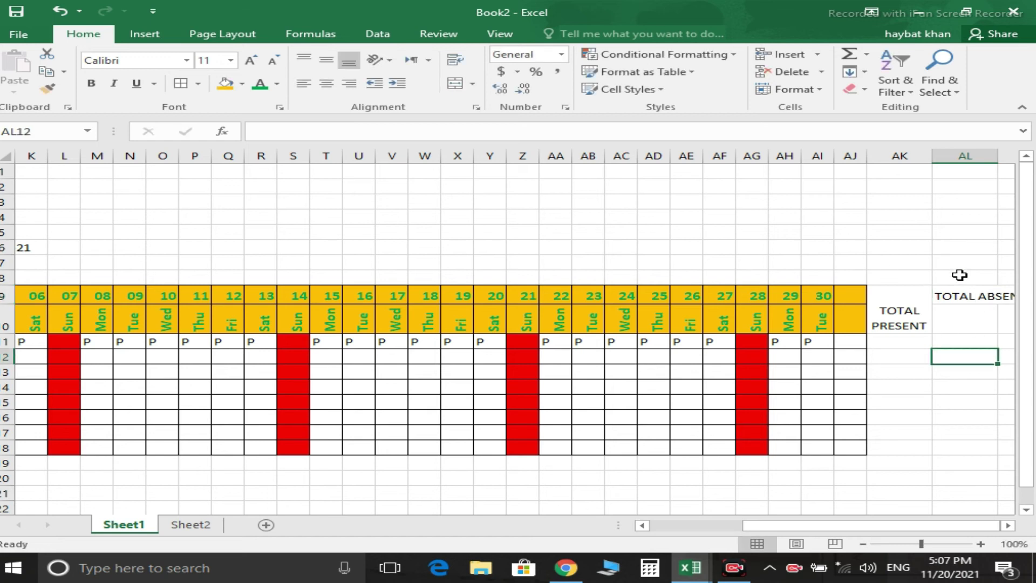
left_click_drag(959, 294, 956, 317)
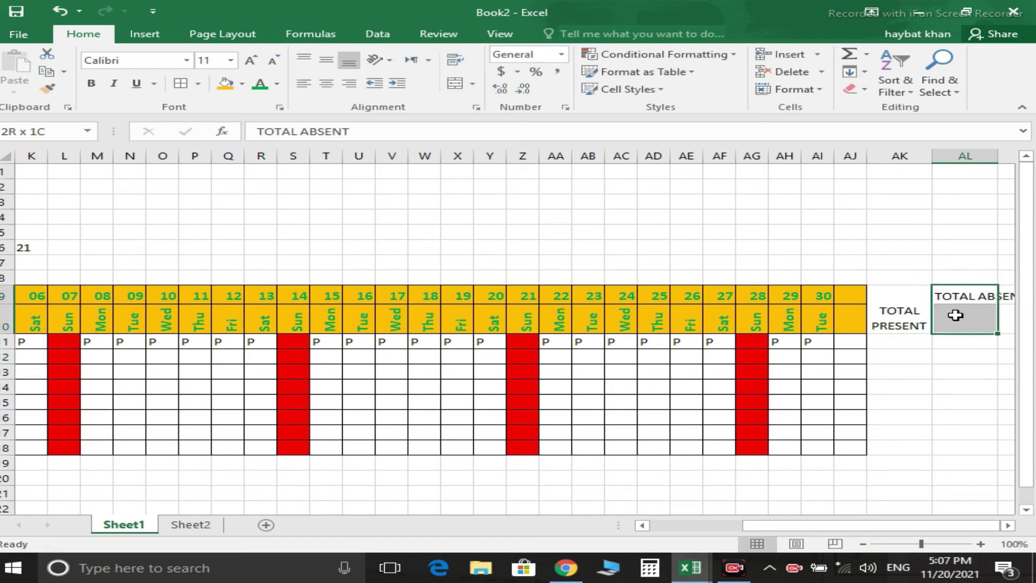
left_click(455, 83)
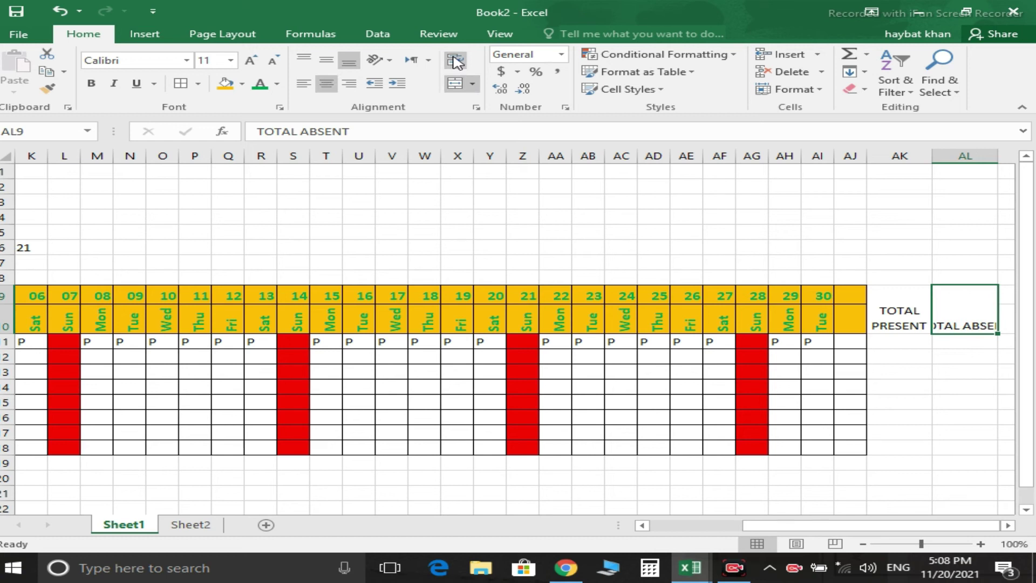
left_click(455, 61)
Give both total headings in AK9:AL10 a yellow fill and green font.
left_click_drag(869, 294, 949, 308)
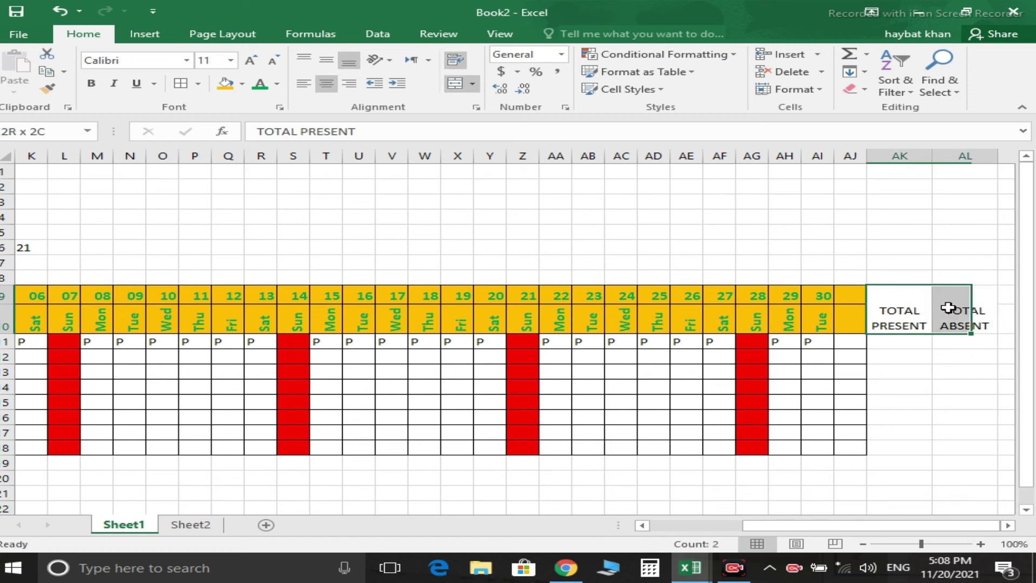
left_click(225, 84)
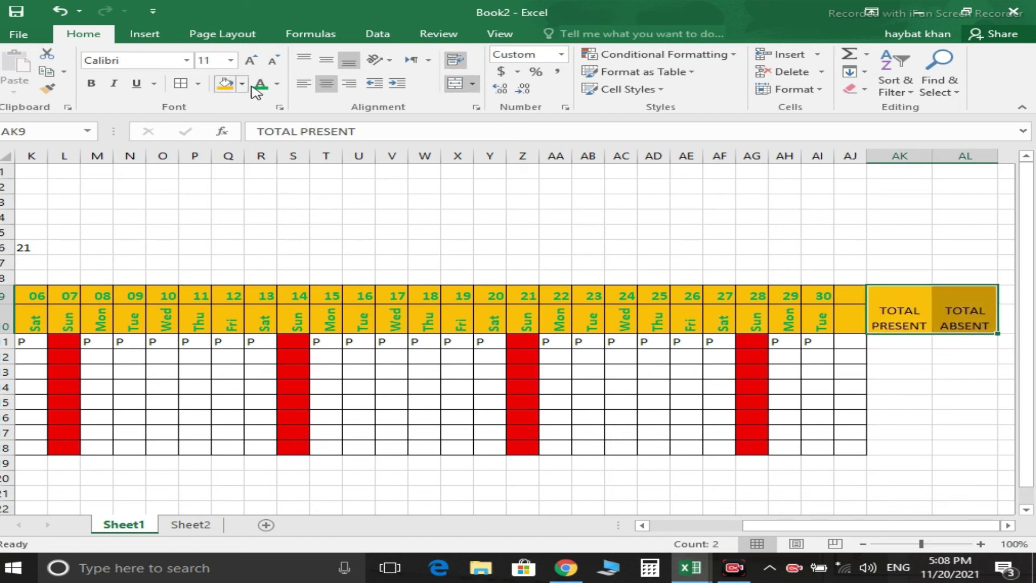
left_click(260, 84)
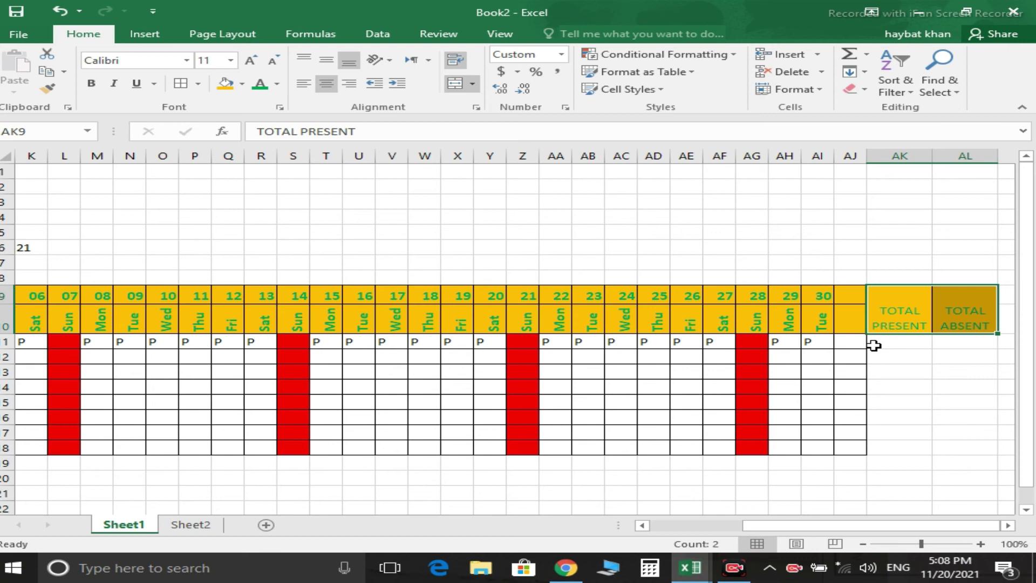
Enter =COUNTIF(F11:AJ11,"P") in AK11, giving 24 days present.
left_click(896, 346)
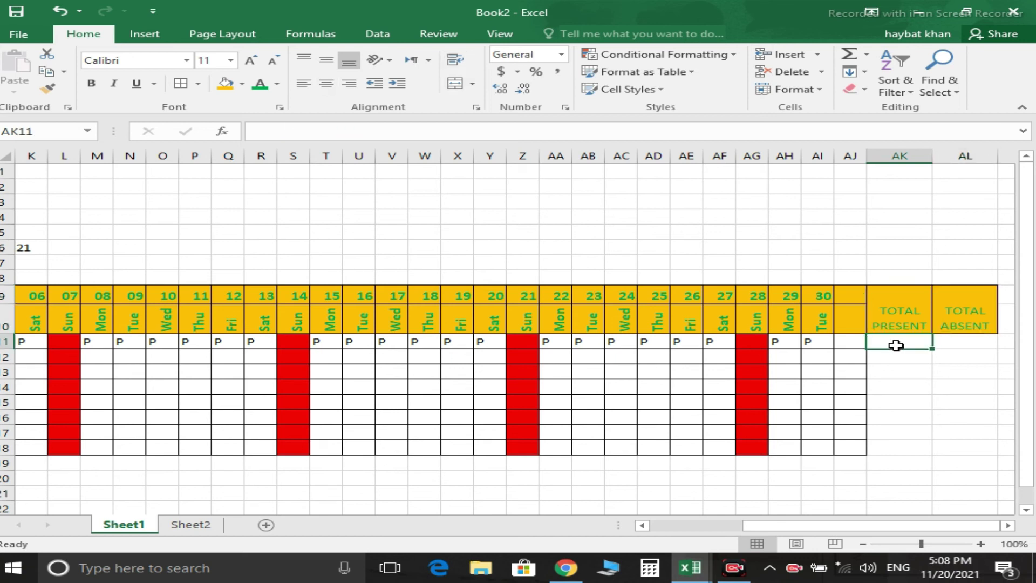
type("=")
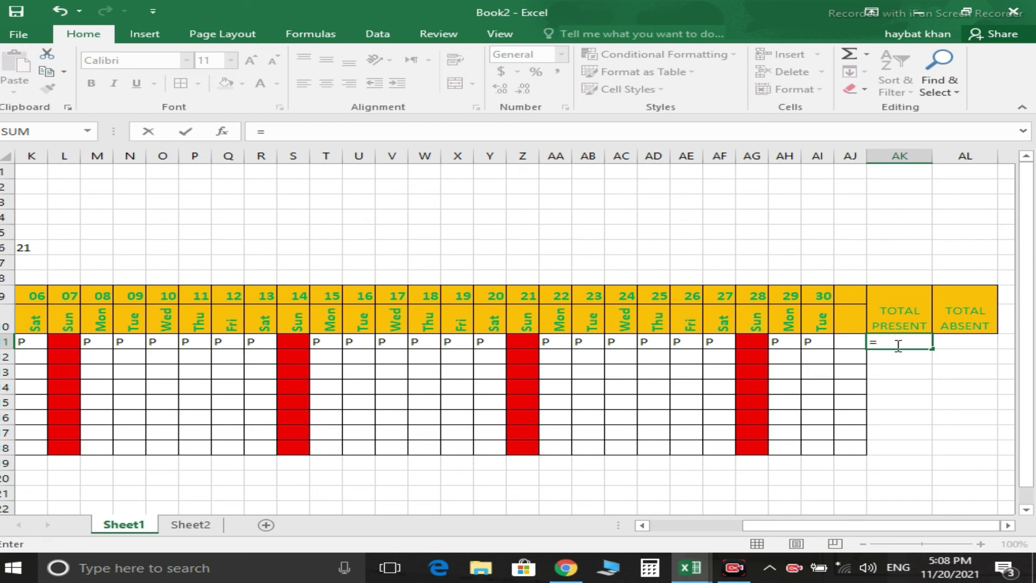
type("COUNTIF")
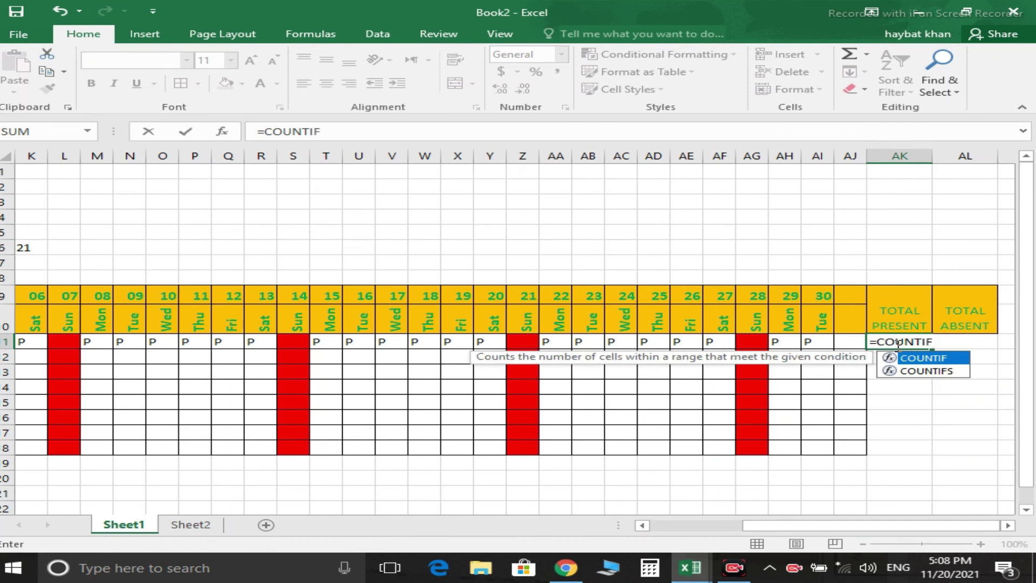
type("(")
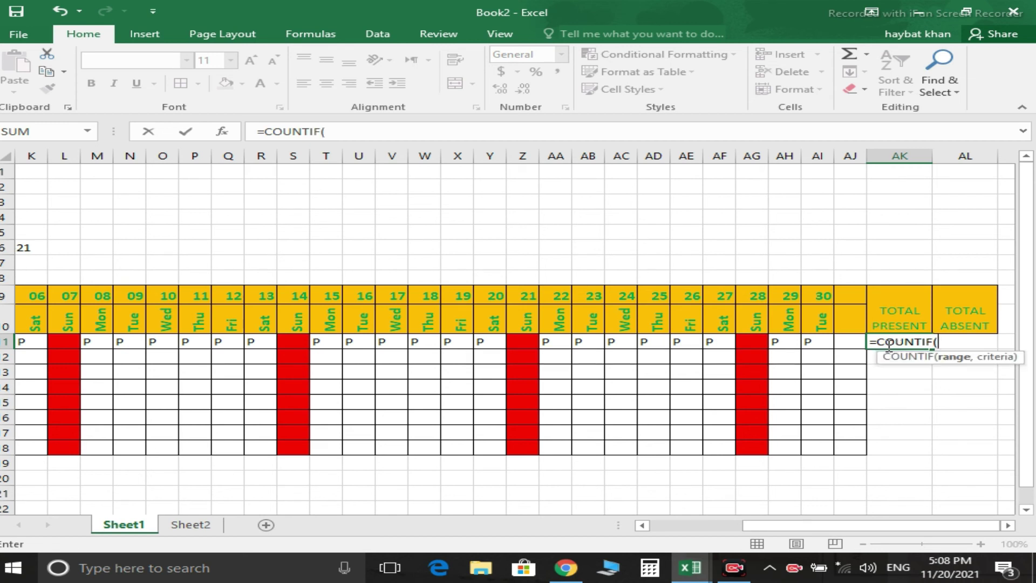
left_click(856, 346)
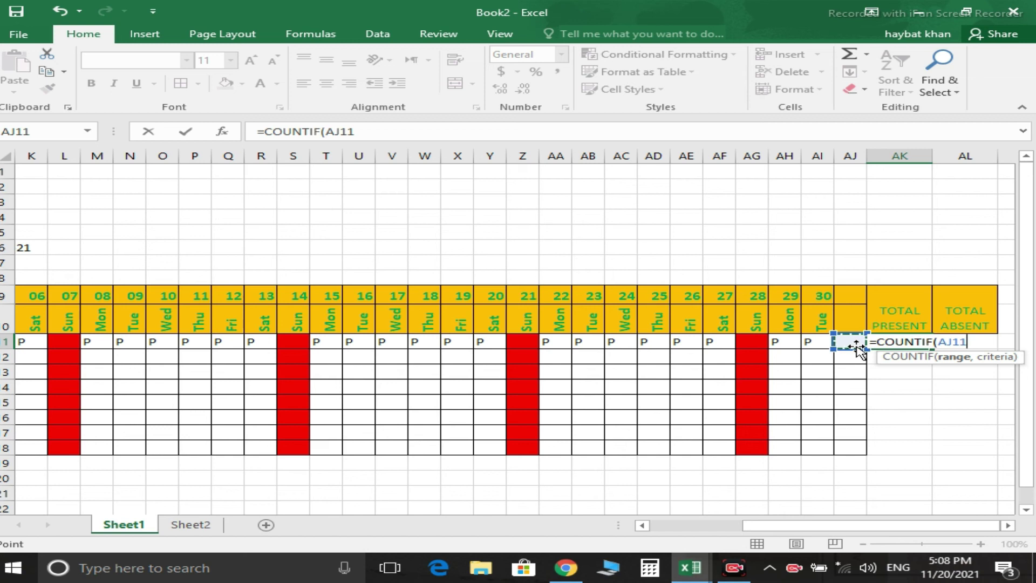
left_click_drag(856, 346, 11, 349)
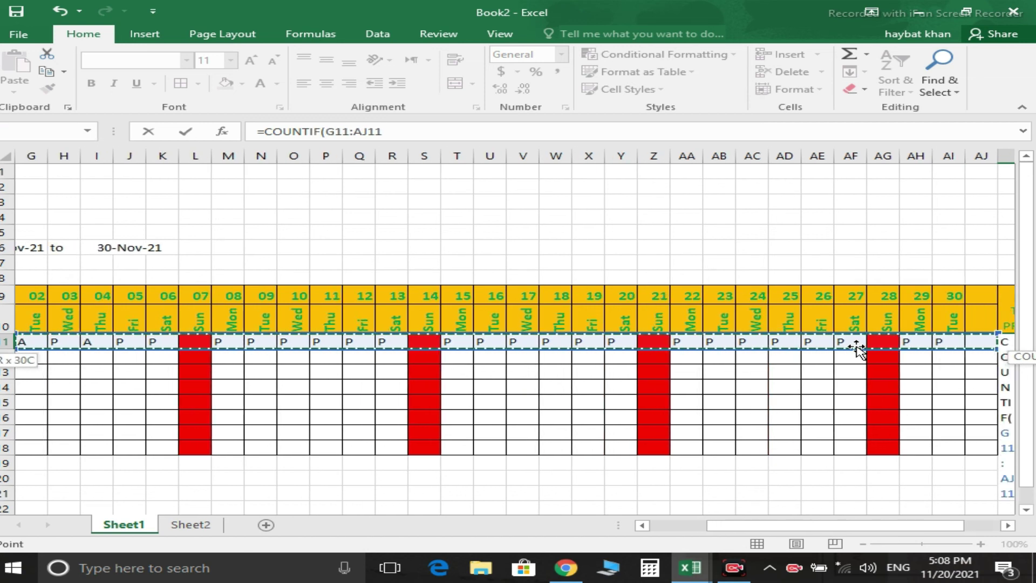
scroll(858, 350, "left", 5)
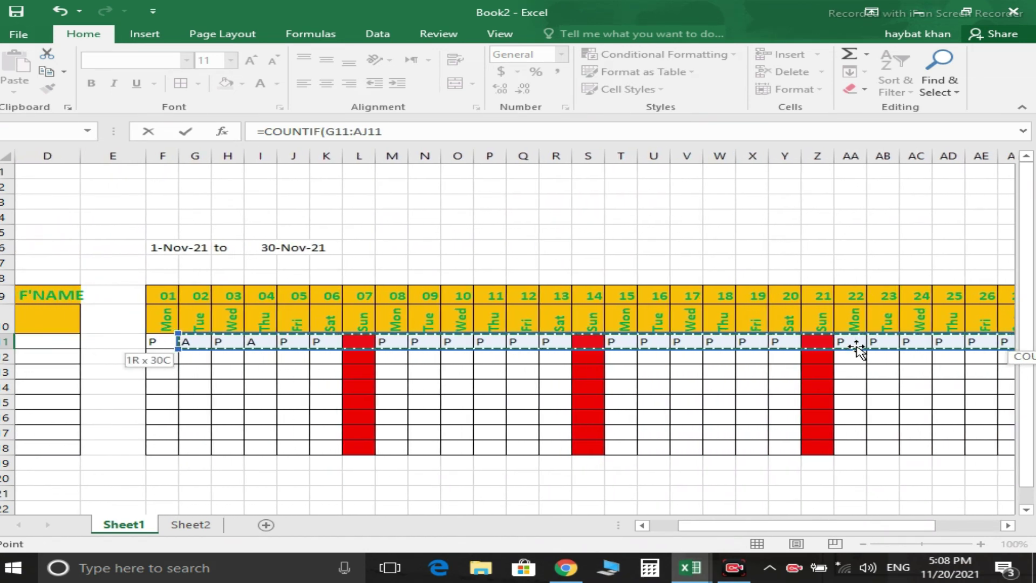
key("shift+Left")
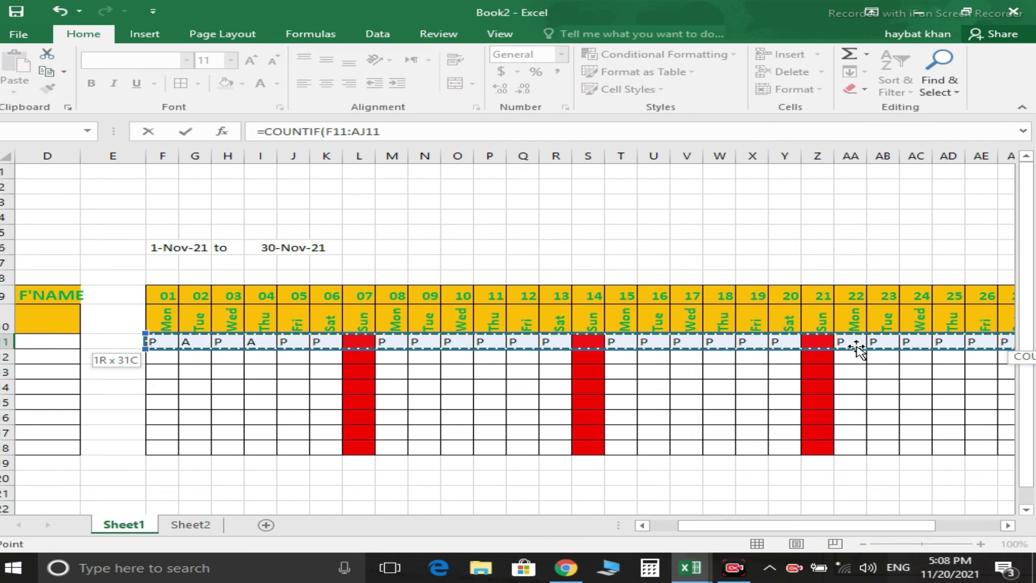
left_click_drag(824, 525, 889, 527)
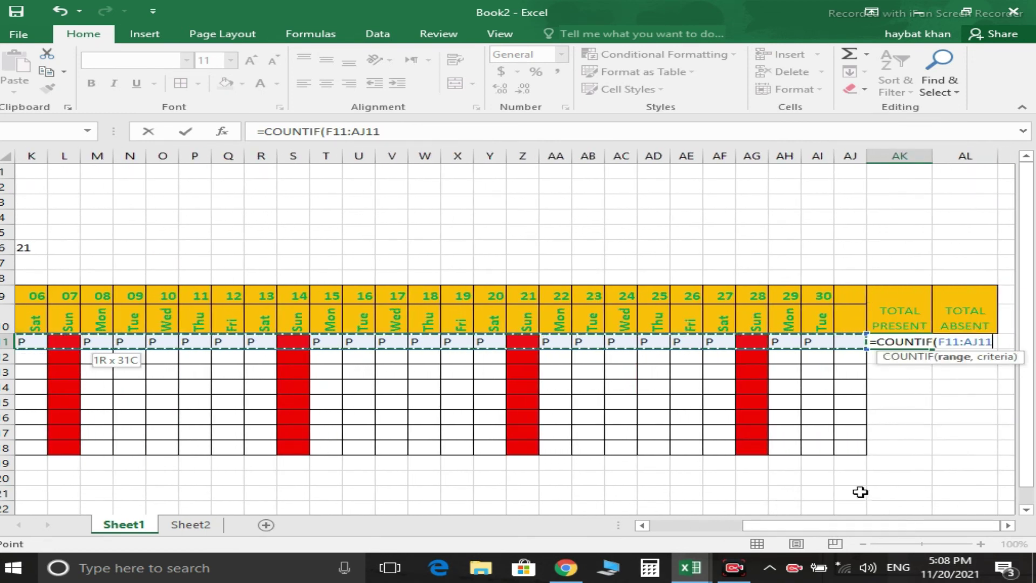
left_click(384, 132)
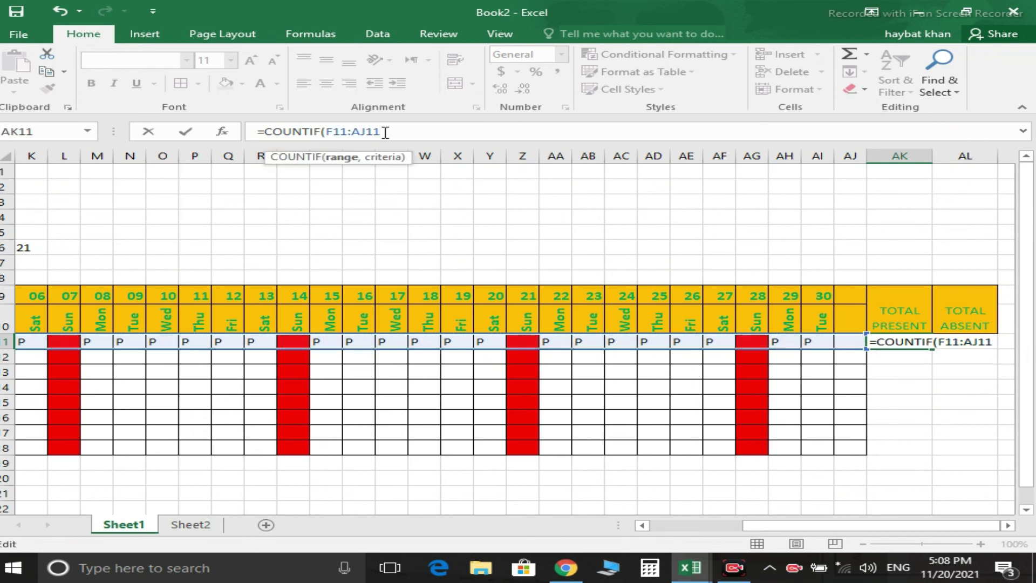
type(",")
type("\"P\"")
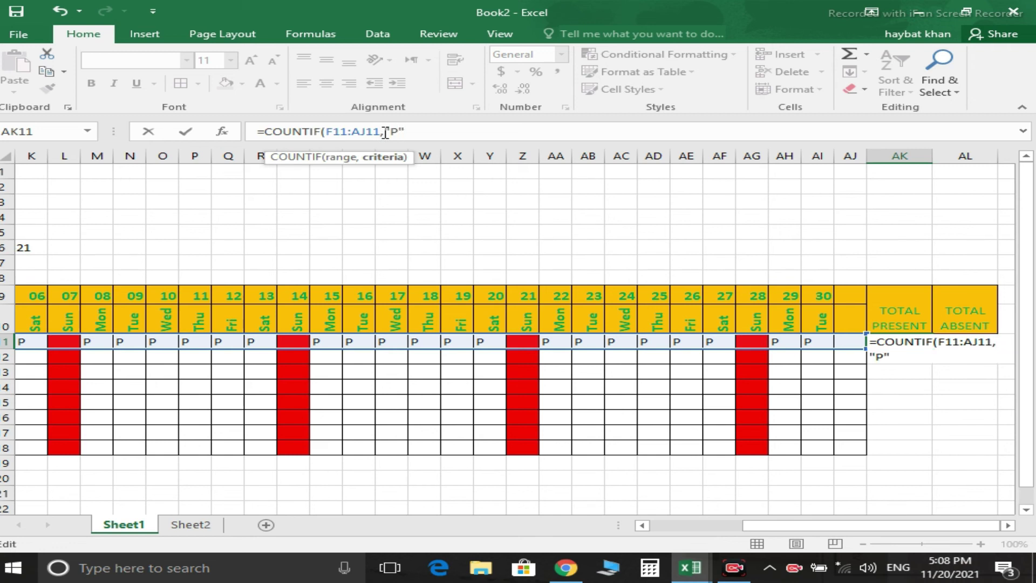
type(")")
key("Return")
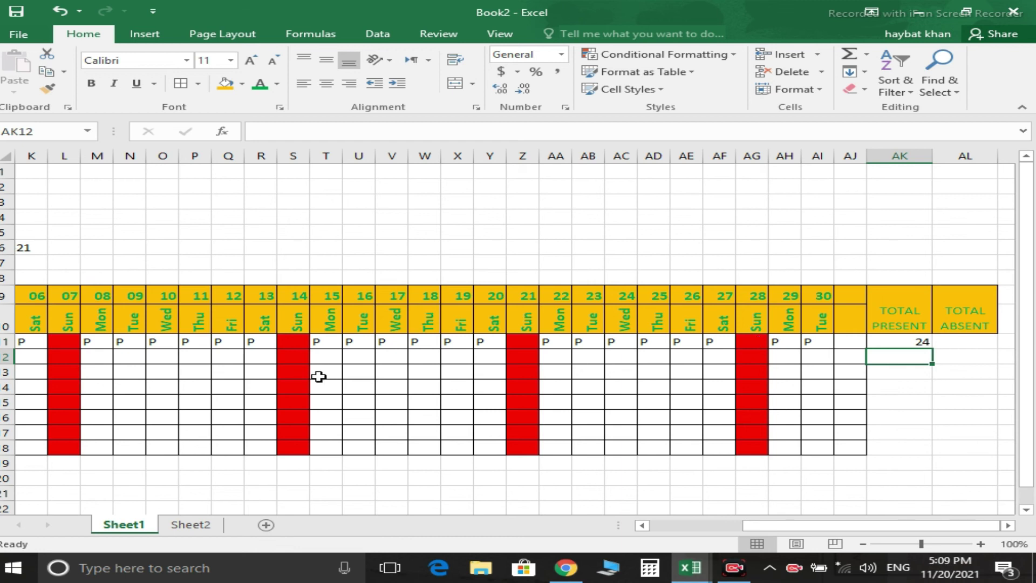
Copy the AK11 formula into AL11 and change its criterion from "P" to "A", giving 2 absences.
left_click(950, 339)
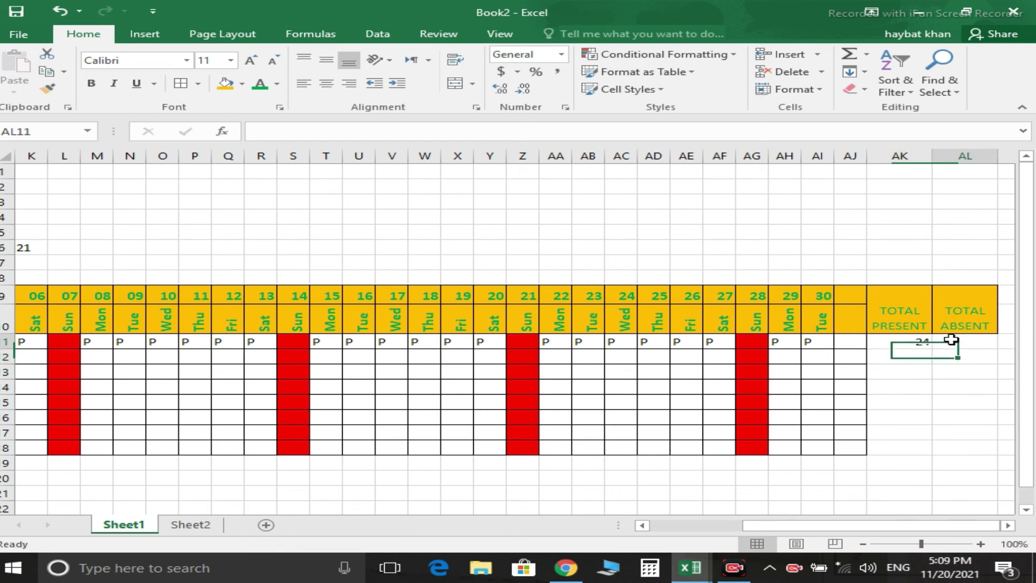
left_click(917, 342)
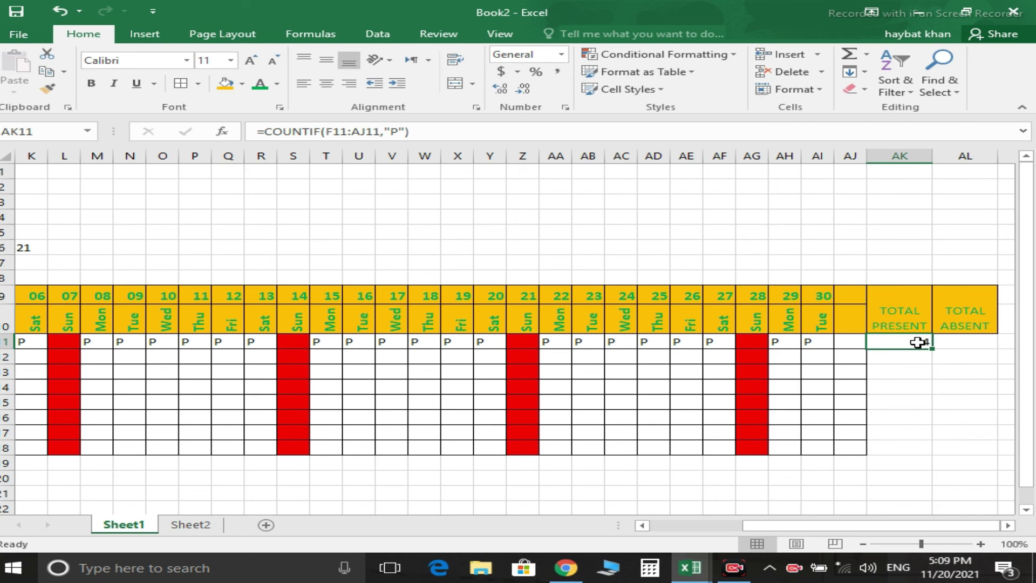
key("ctrl+c")
left_click(951, 339)
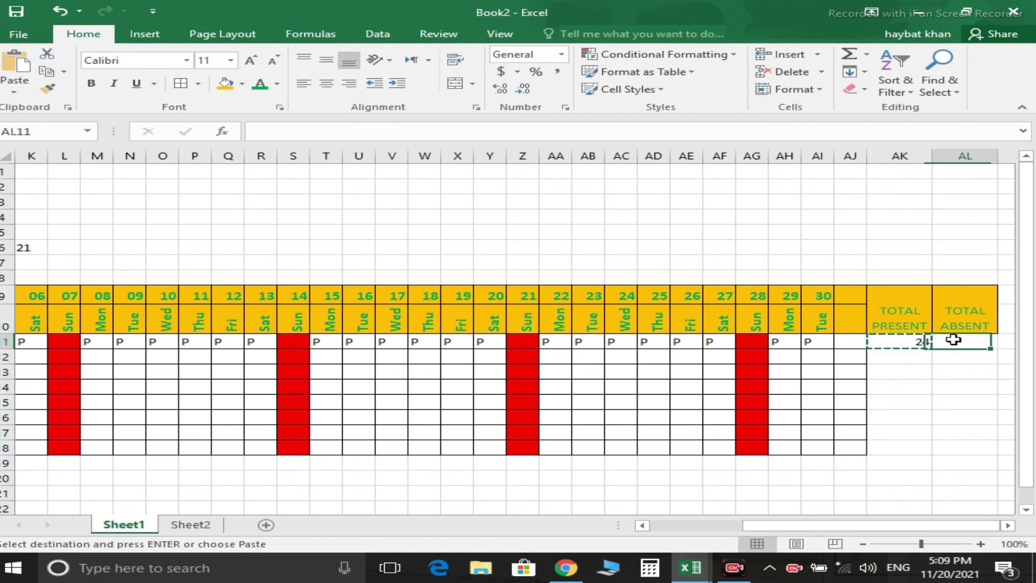
key("ctrl+v")
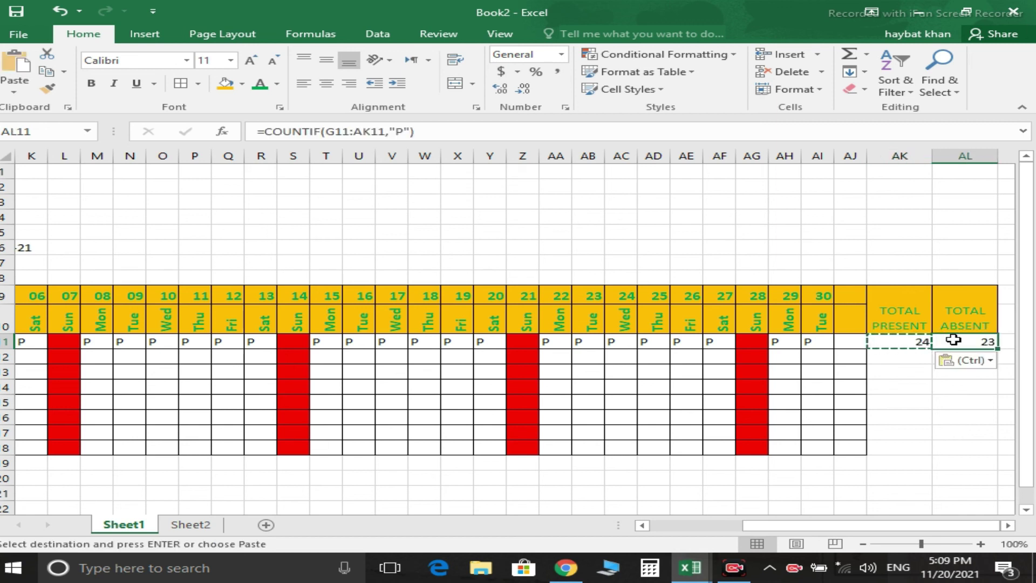
double_click(954, 338)
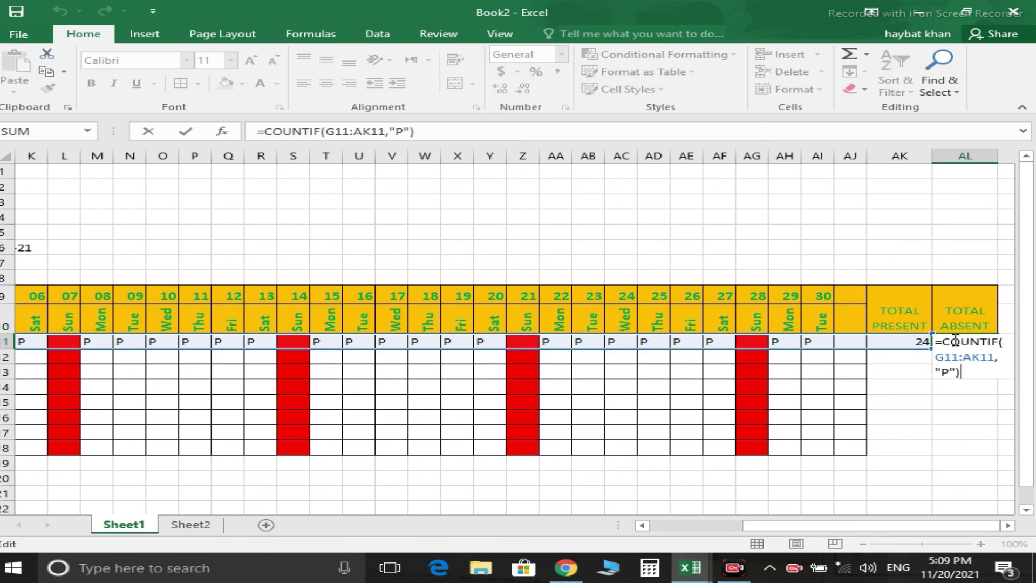
key("Left")
key("BackSpace")
type("A")
key("Return")
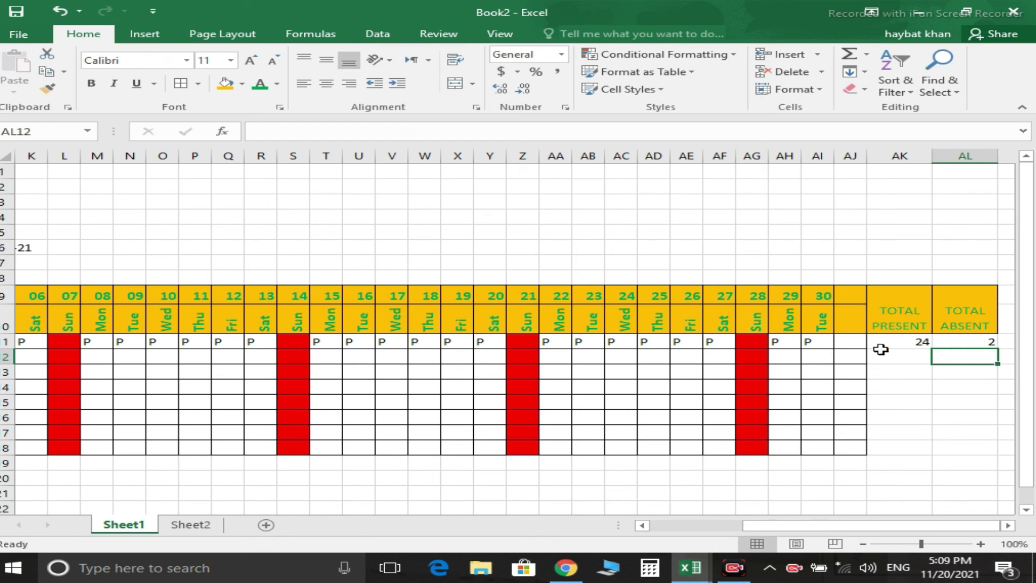
Check both total formulas, zoom the sheet to 130% and scroll back left.
left_click(912, 341)
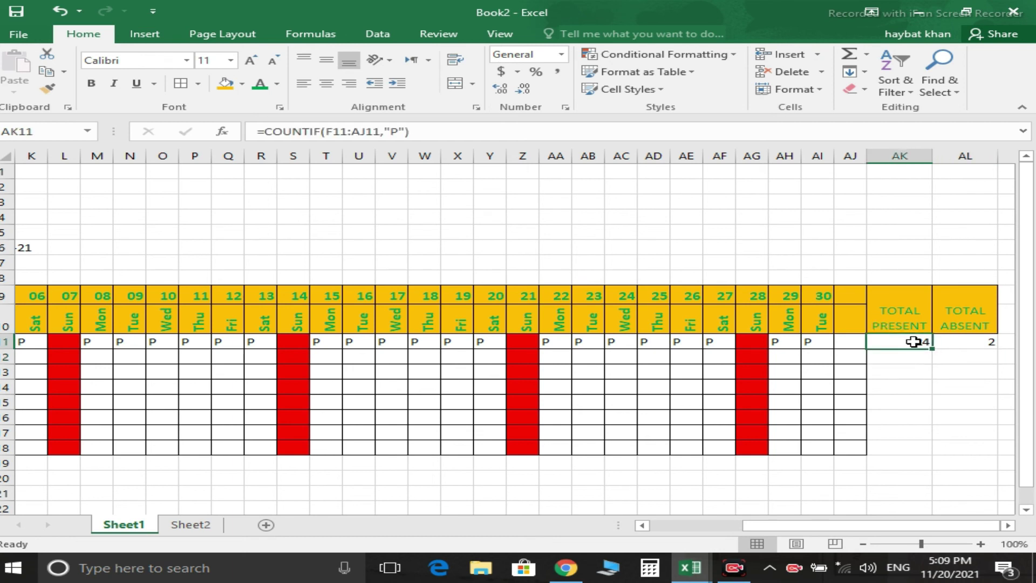
left_click(965, 344)
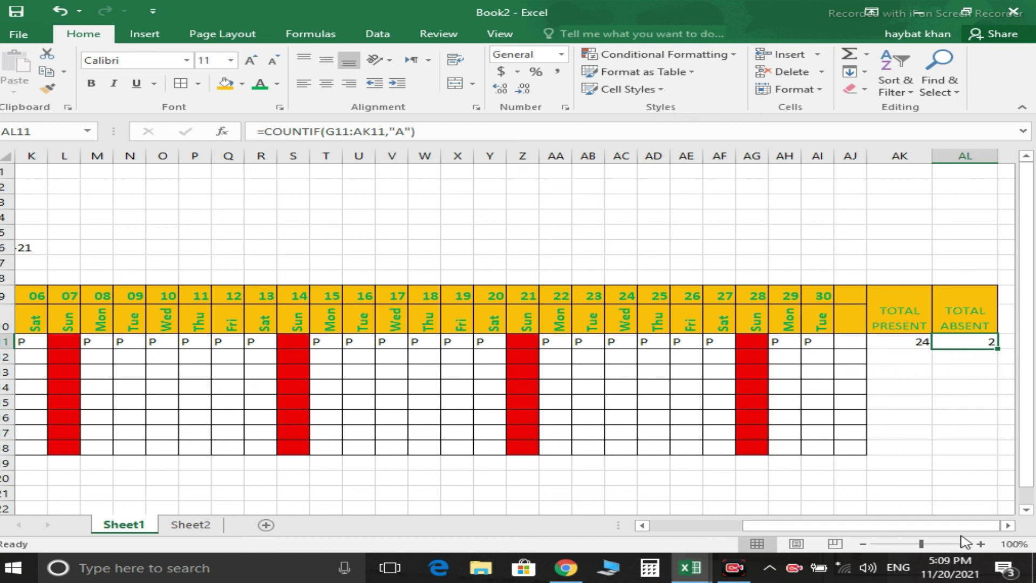
left_click(981, 544)
left_click(980, 543)
left_click(981, 544)
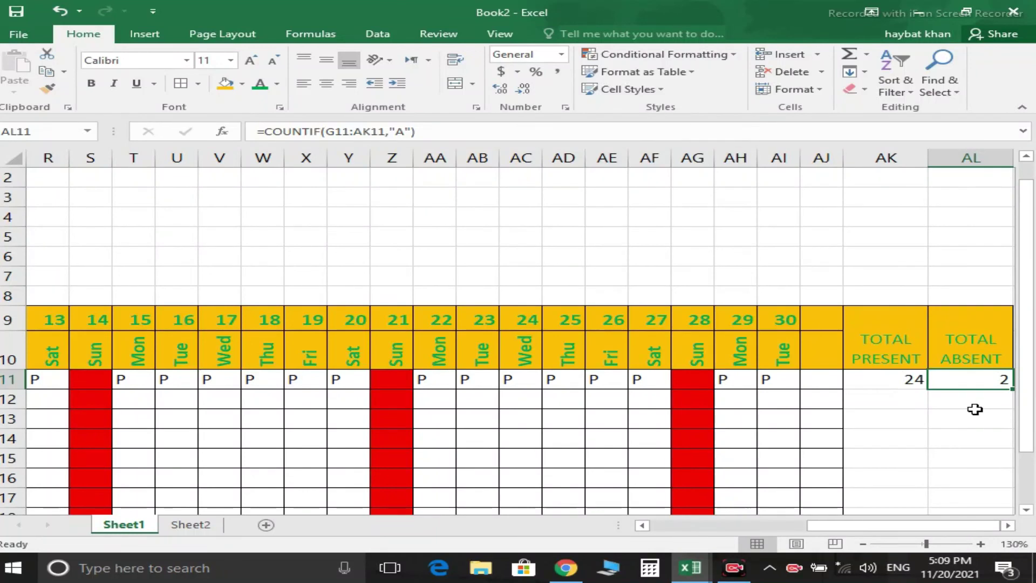
left_click_drag(1025, 388, 1024, 372)
left_click_drag(917, 524, 679, 504)
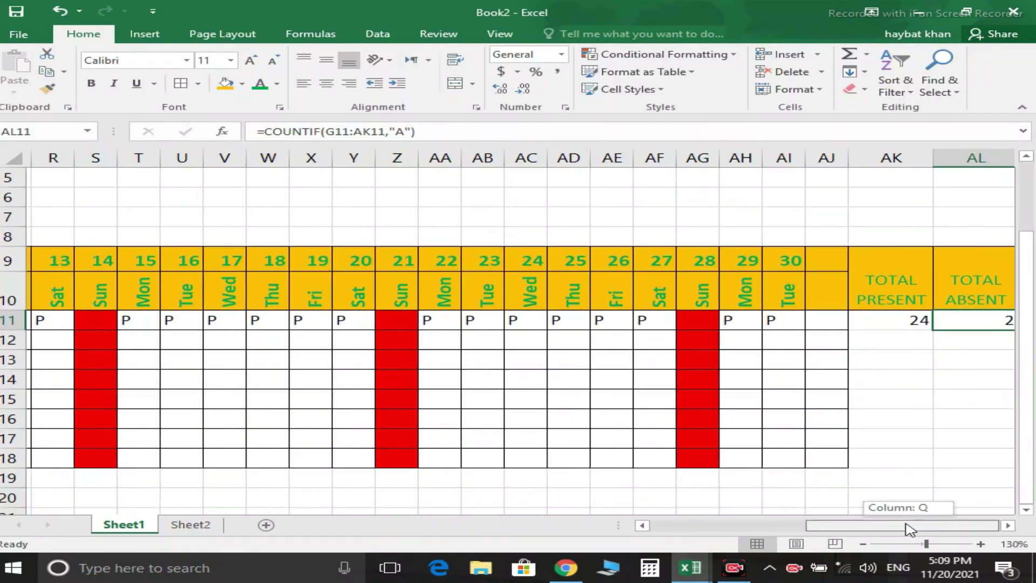
left_click_drag(1027, 272, 1031, 233)
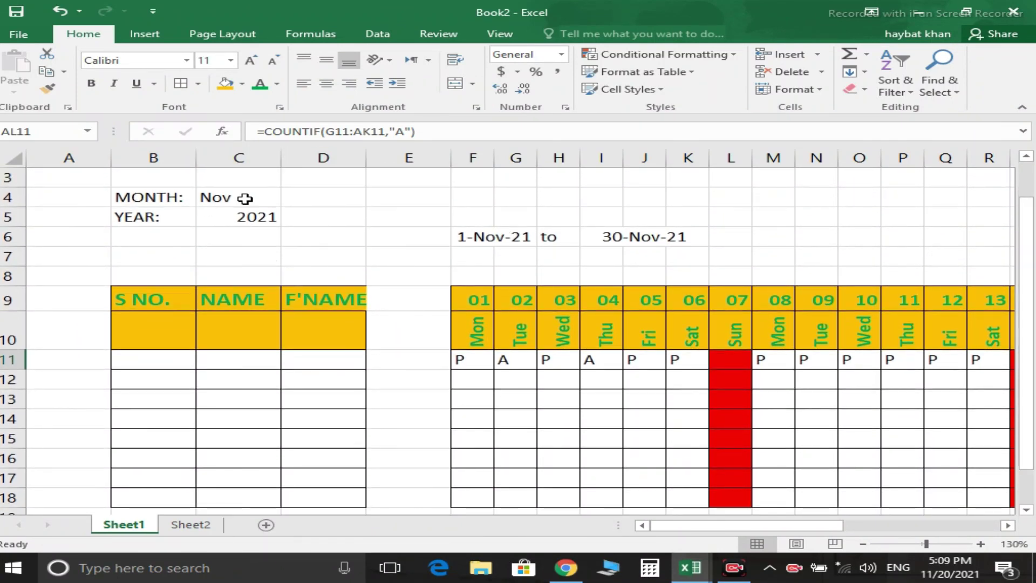
Set the month dropdown in C4 to Aug.
left_click(246, 199)
left_click(290, 199)
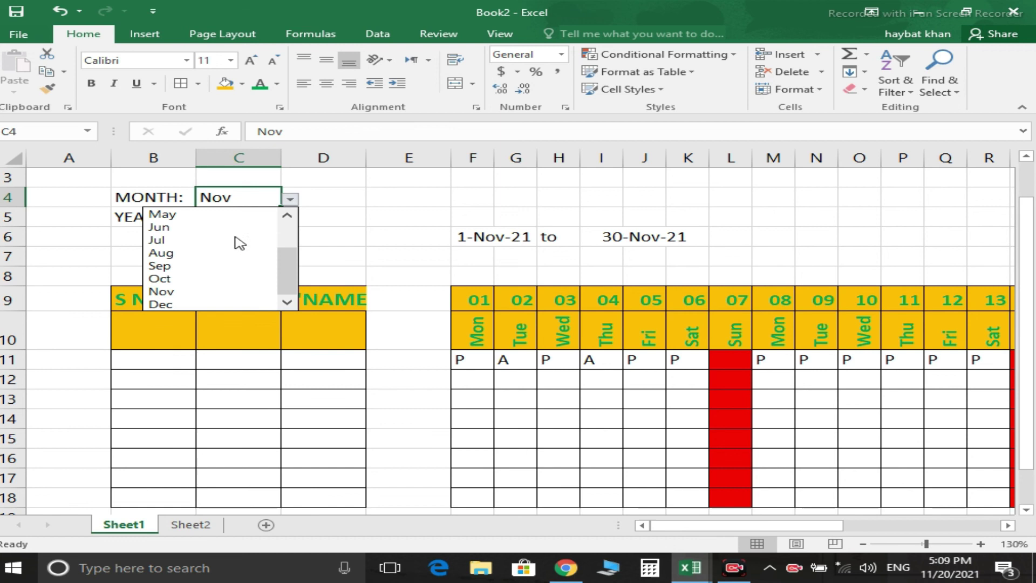
left_click(223, 257)
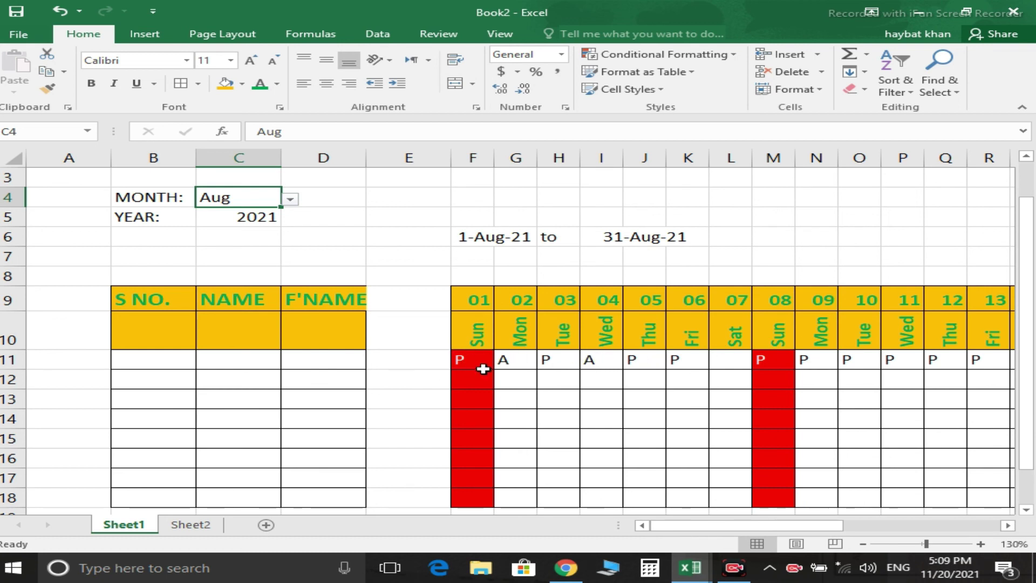
Test a P on Sunday 1 Aug in F11 and cancel the SUNDAY IS OFF alert.
left_click(462, 360)
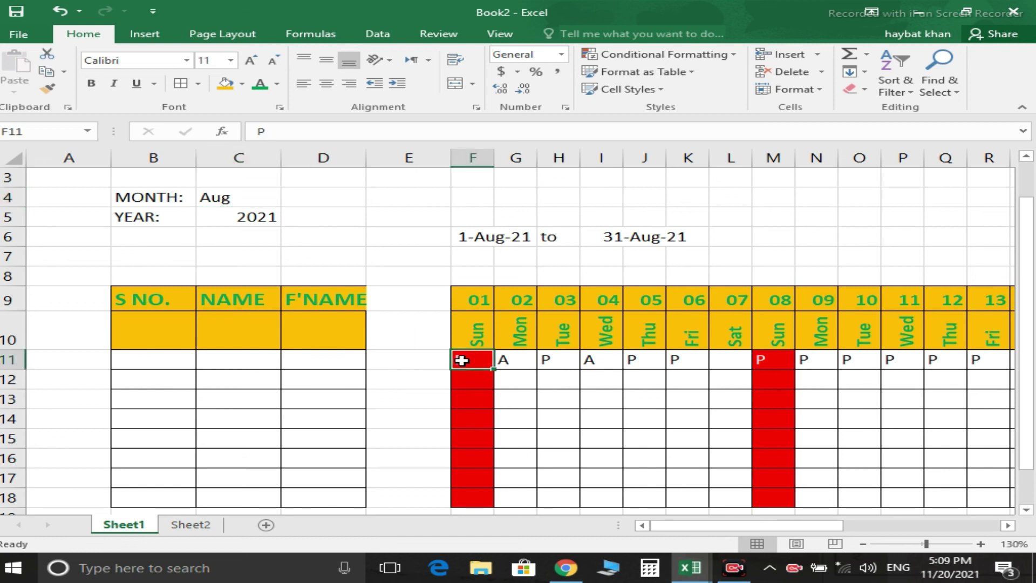
type("P")
key("Return")
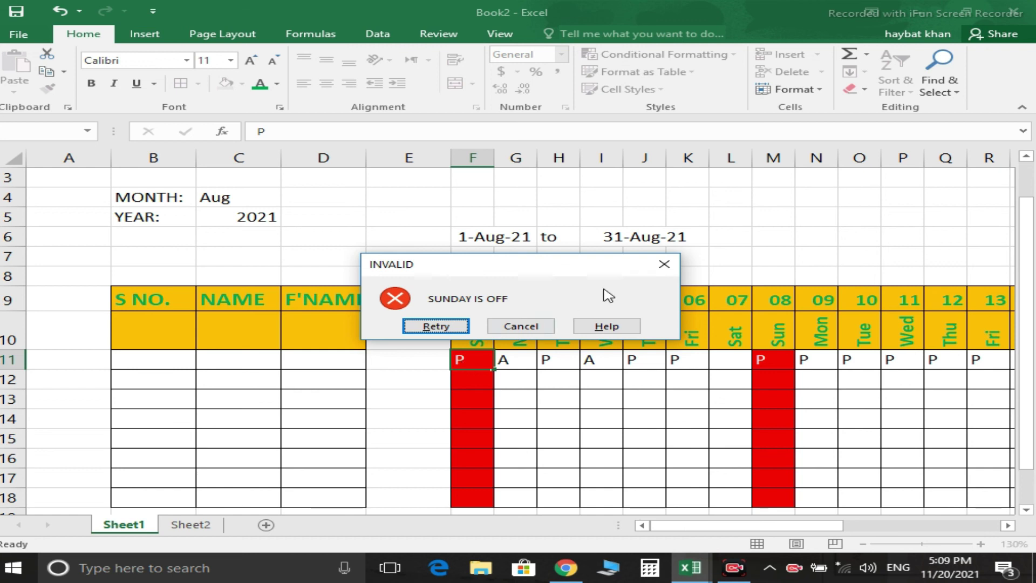
left_click(521, 327)
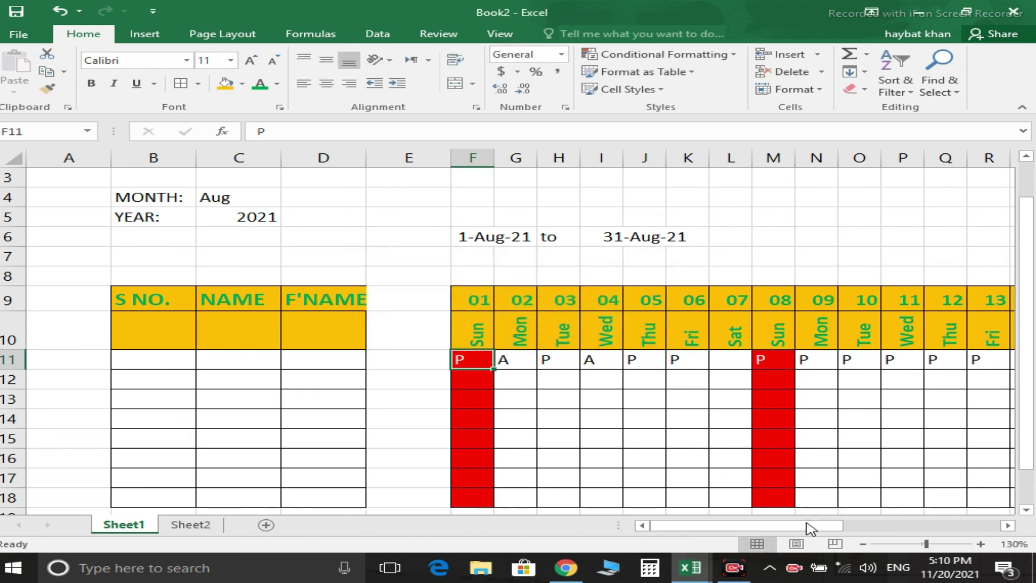
Set the year dropdown in C5 to 2022.
left_click(272, 217)
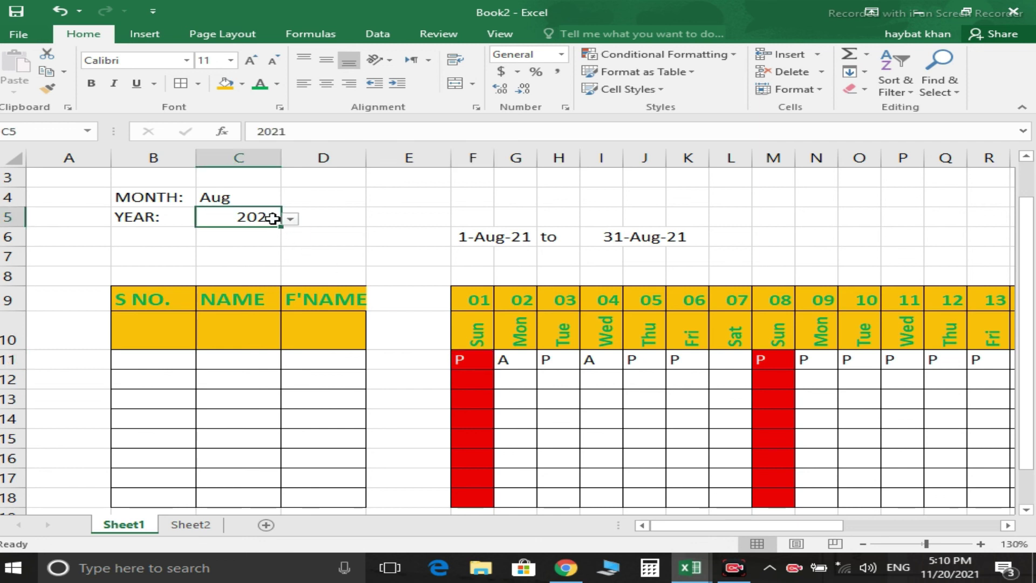
left_click(295, 220)
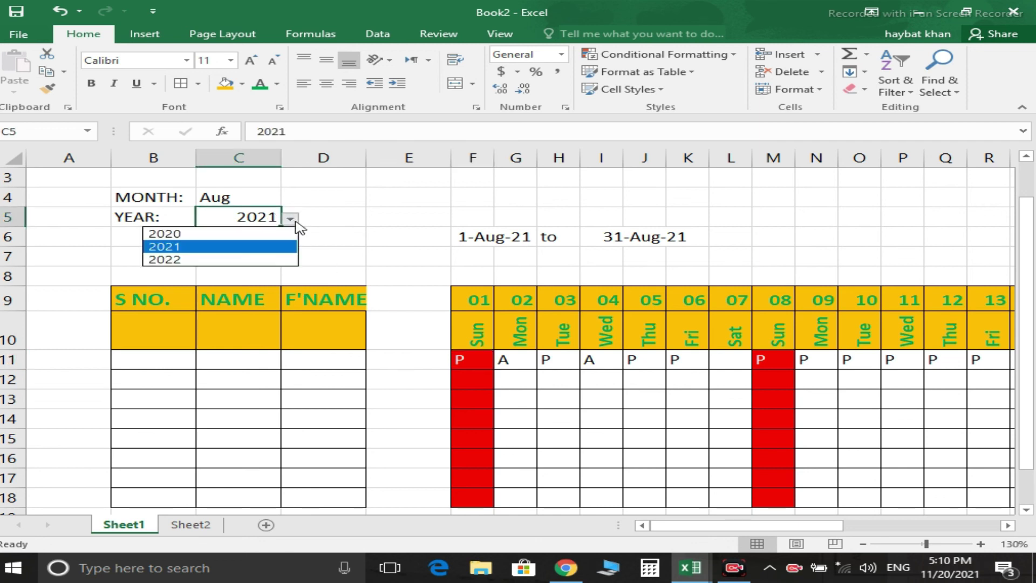
left_click(239, 260)
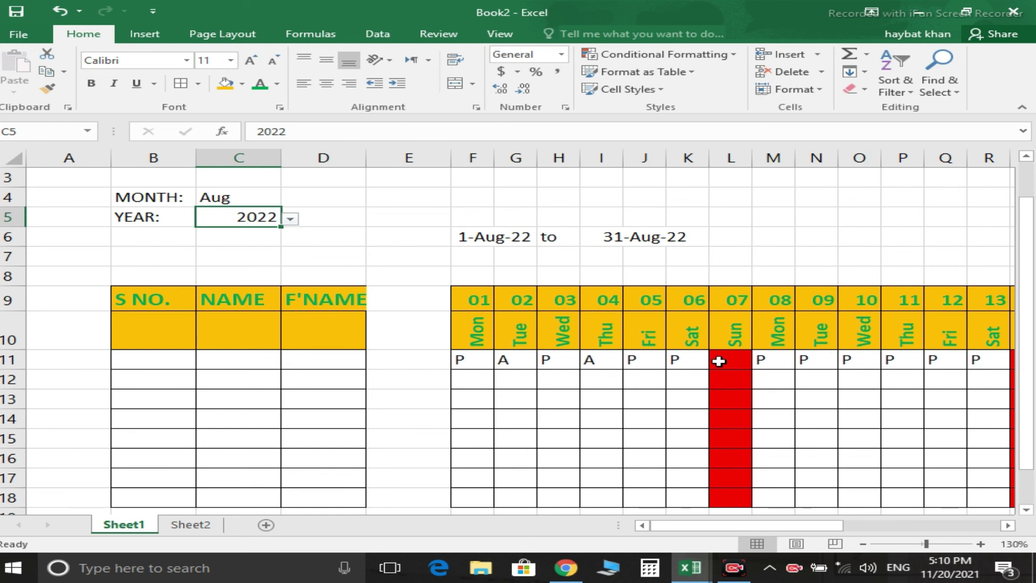
Set the month dropdown in C4 to Feb and scroll right to the totals.
left_click(255, 193)
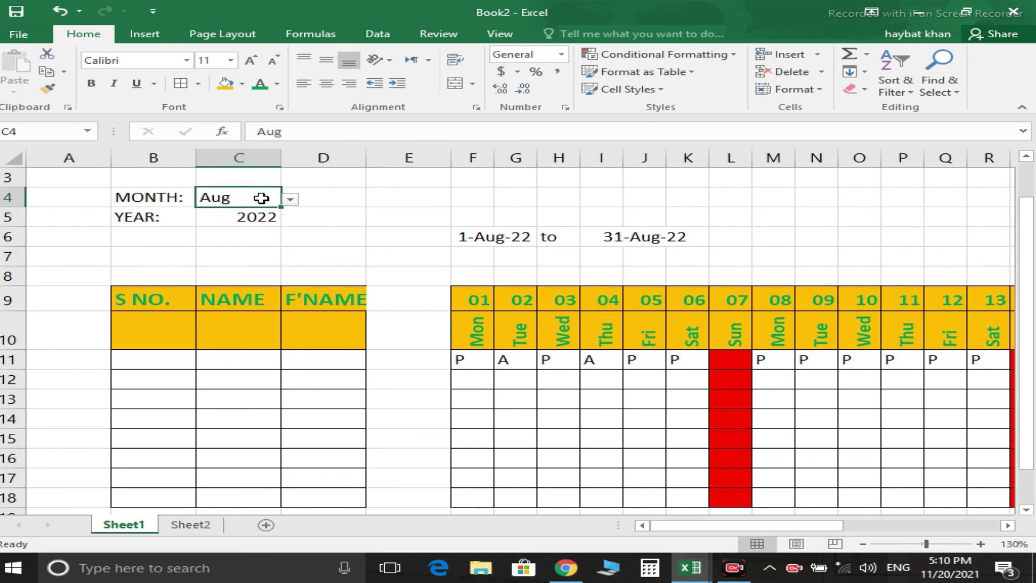
left_click(290, 199)
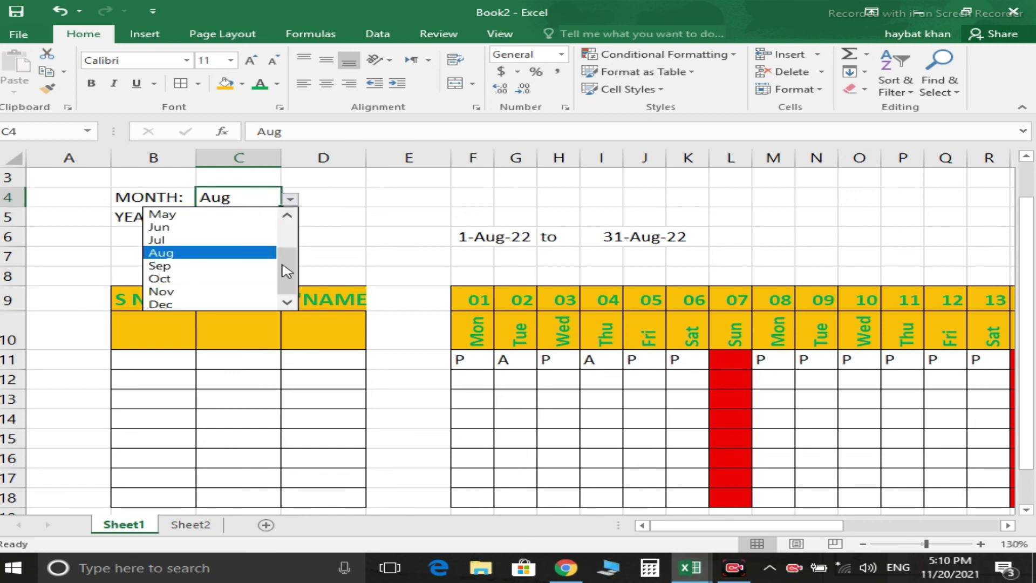
scroll(286, 270, "up", 2)
left_click(214, 227)
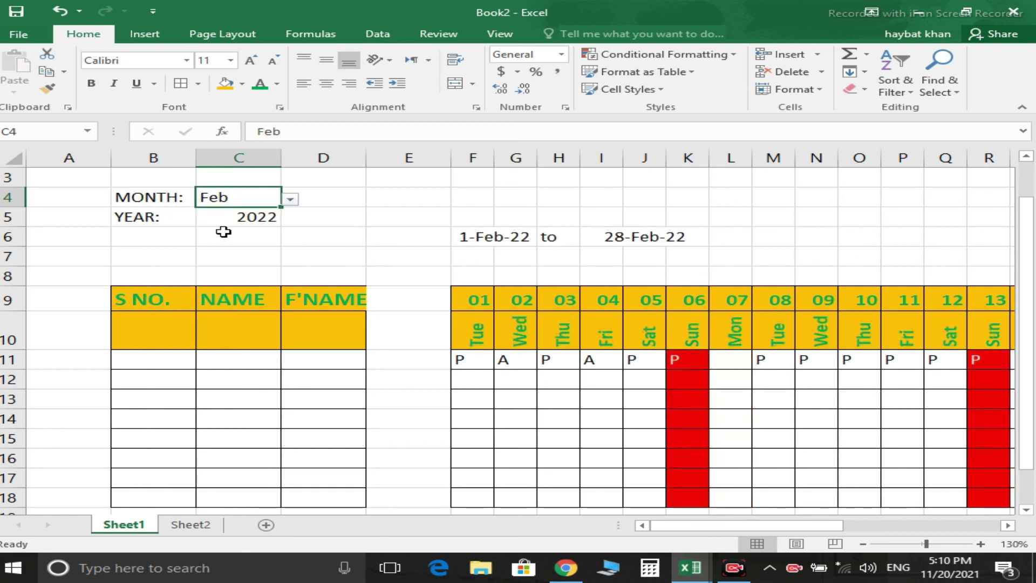
left_click_drag(709, 532, 867, 533)
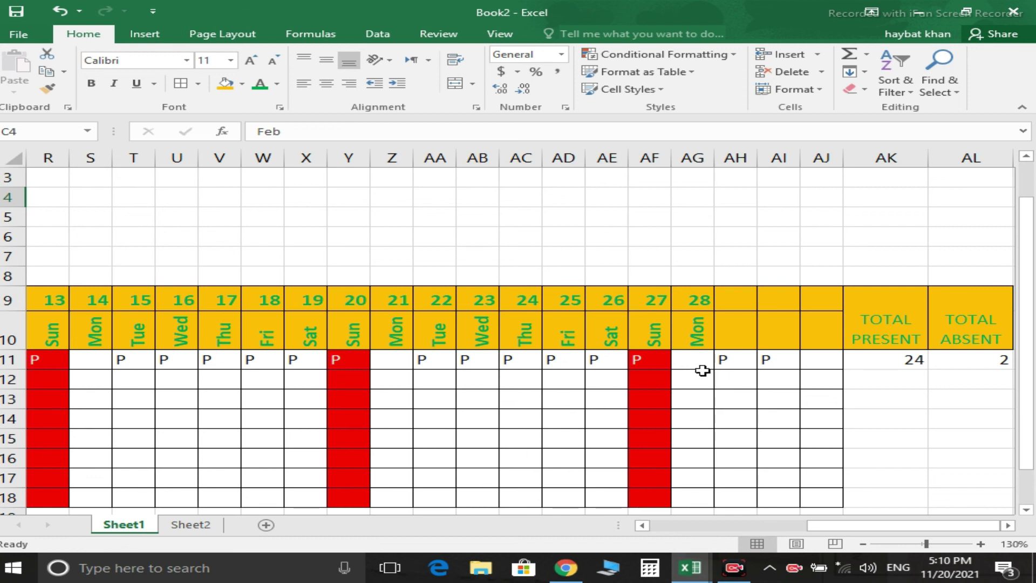
Select the sample P and A marks in row 11 and delete them.
left_click(809, 354)
key("shift+Left")
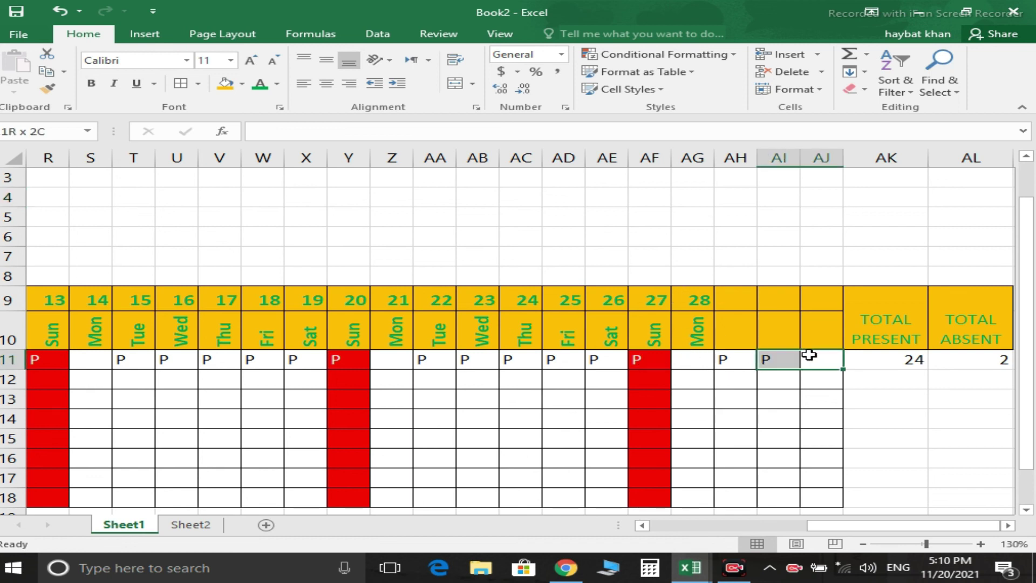
key("shift+Left")
key("shift+Left")
key("shift+Left")
key("shift+Left")
key("shift+Left")
key("shift+Left")
key("shift+Left")
key("shift+Left")
key("shift+Left")
key("shift+Left")
key("shift+Left")
key("shift+Left")
key("shift+Left")
key("shift+Left")
key("shift+Left")
key("shift+Right")
key("shift+Right")
key("shift+Right")
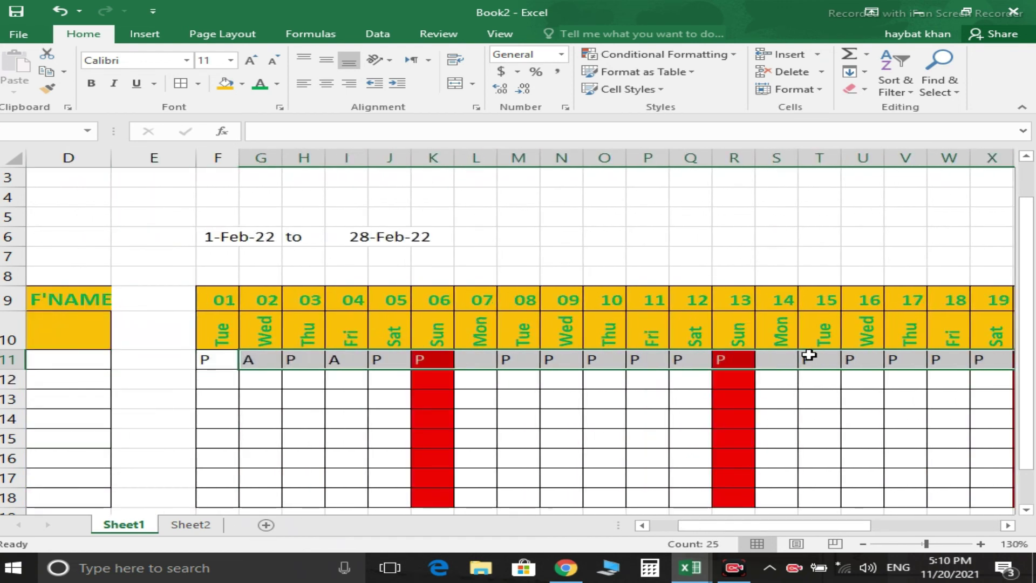
key("shift+Right")
key("shift+Right")
key("shift+Right")
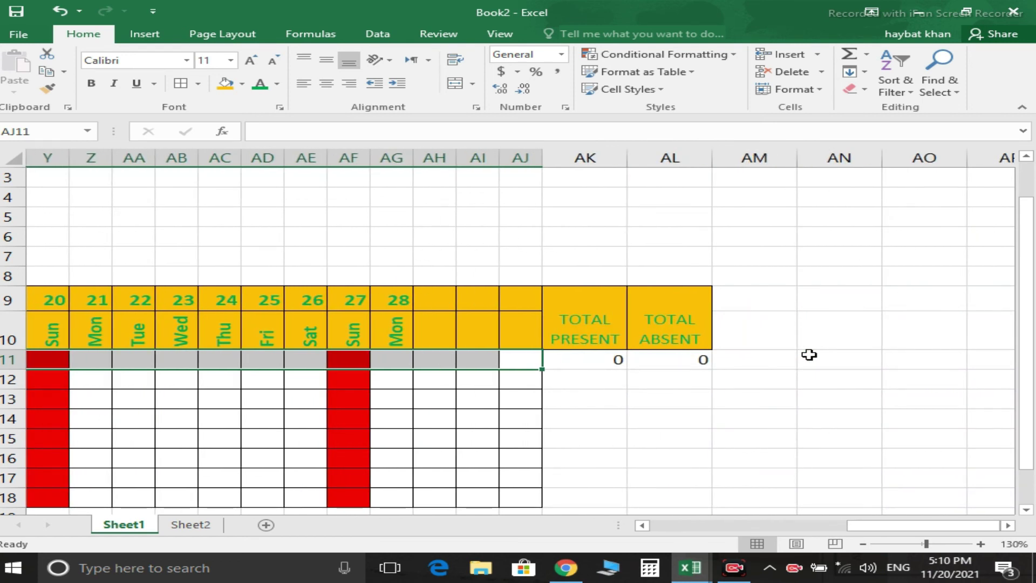
Confirm AK11's COUNTIF total reads 0, then zoom the sheet out to about 75%.
key("Right")
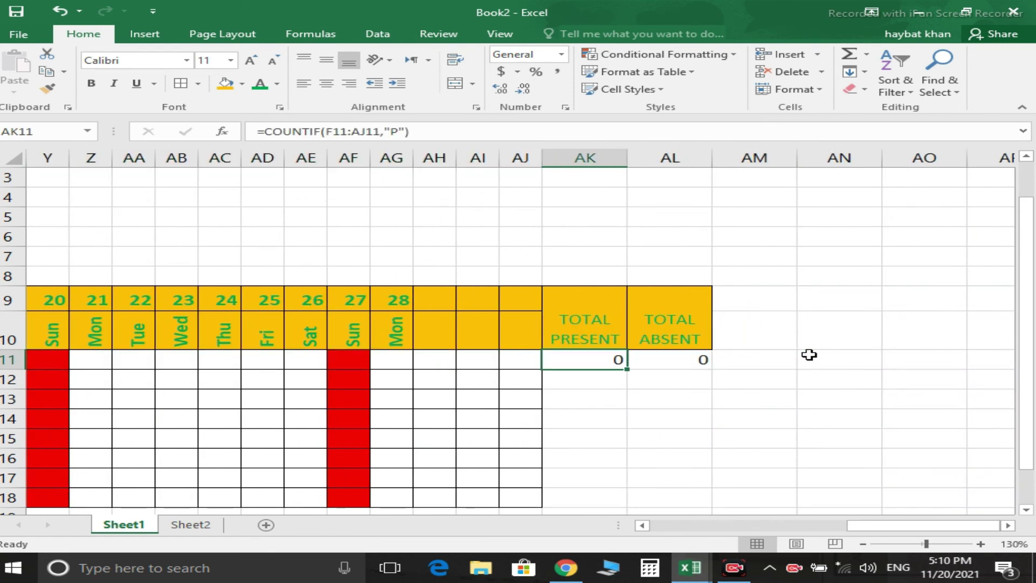
key("Left")
key("Left")
key("Left")
key("Left")
key("Left")
key("Left")
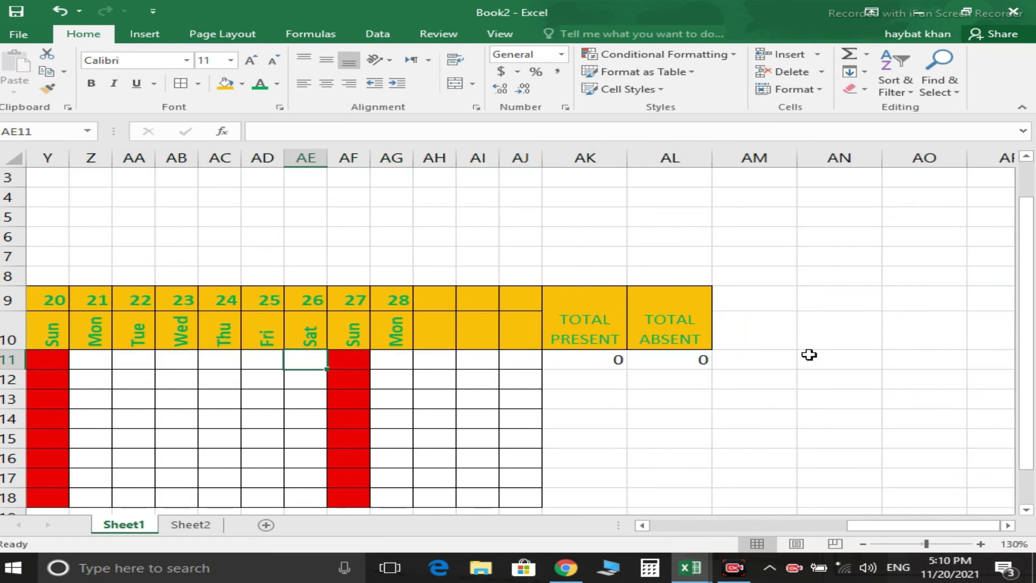
key("Left")
key("Left")
key("Left")
key("Left")
key("Left")
key("Left")
key("Left")
key("Left")
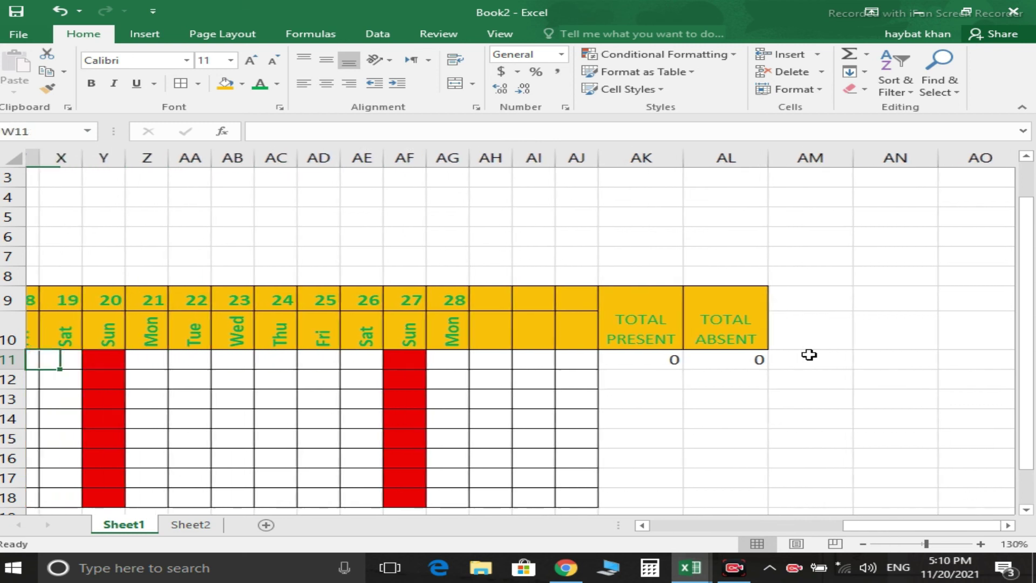
key("Left")
key("Left")
key("Left")
key("Left")
key("Left")
key("Left")
key("Left")
key("Left")
key("Left")
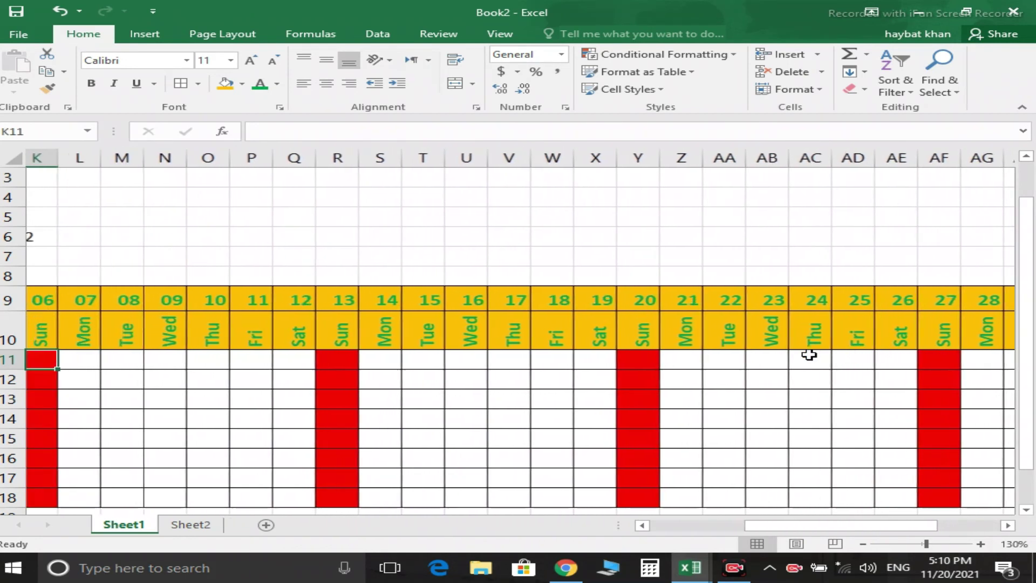
key("Left")
key("Left")
key("Left")
key("Left")
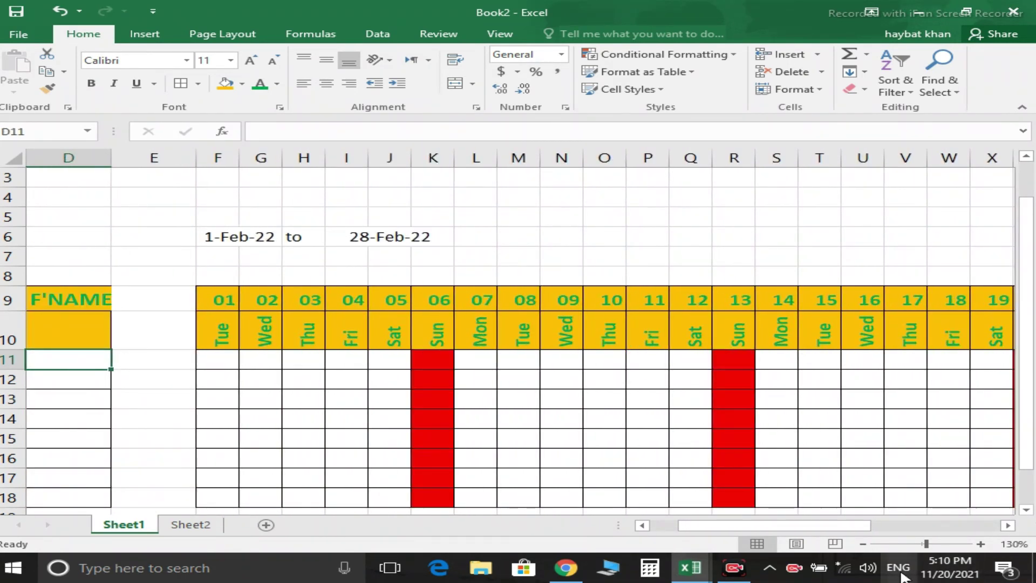
left_click_drag(925, 544, 907, 544)
left_click_drag(788, 526, 762, 529)
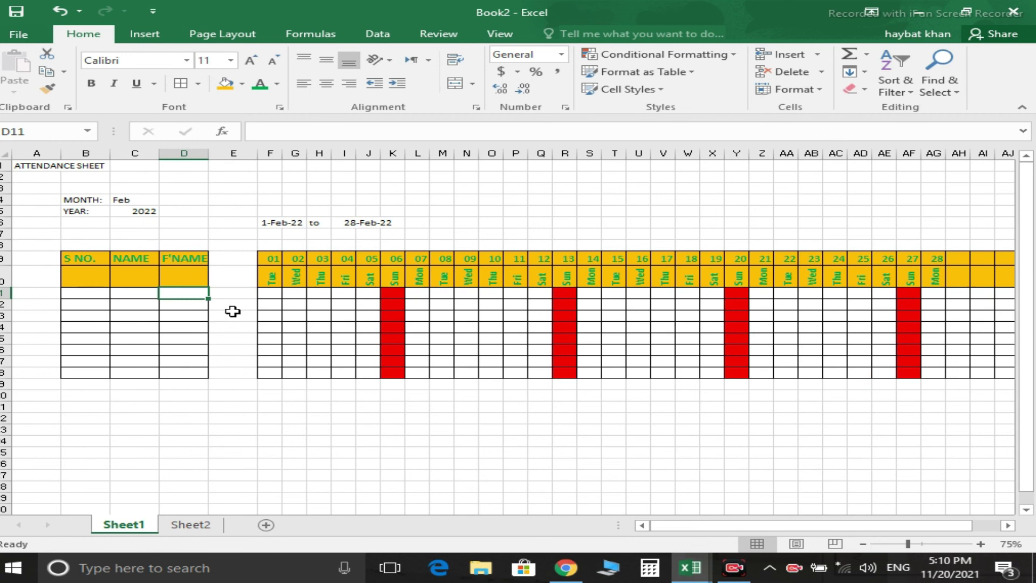
Switch the C4 month dropdown to Aug and the C5 year dropdown to 2021.
left_click(134, 199)
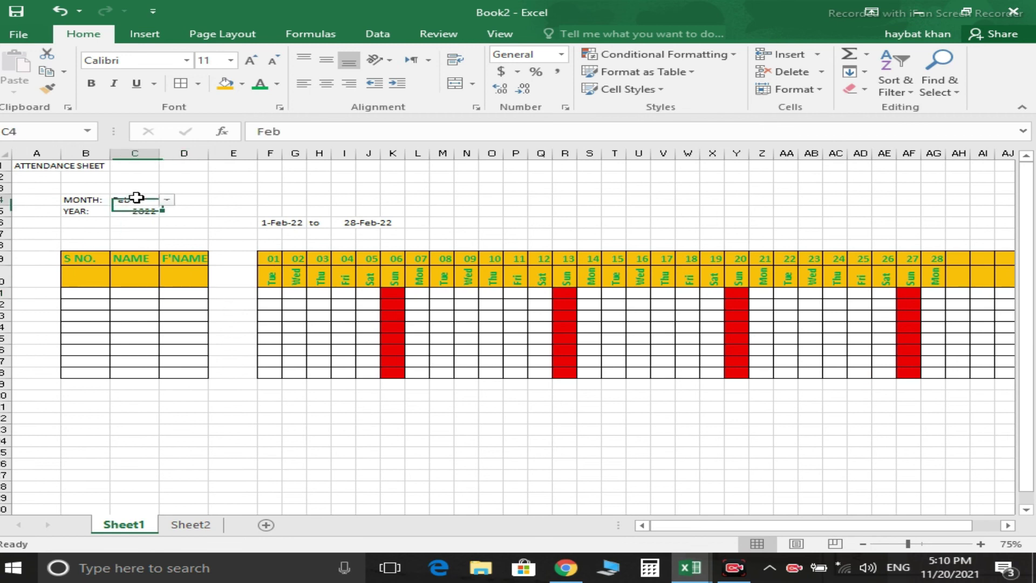
left_click(167, 200)
left_click(136, 255)
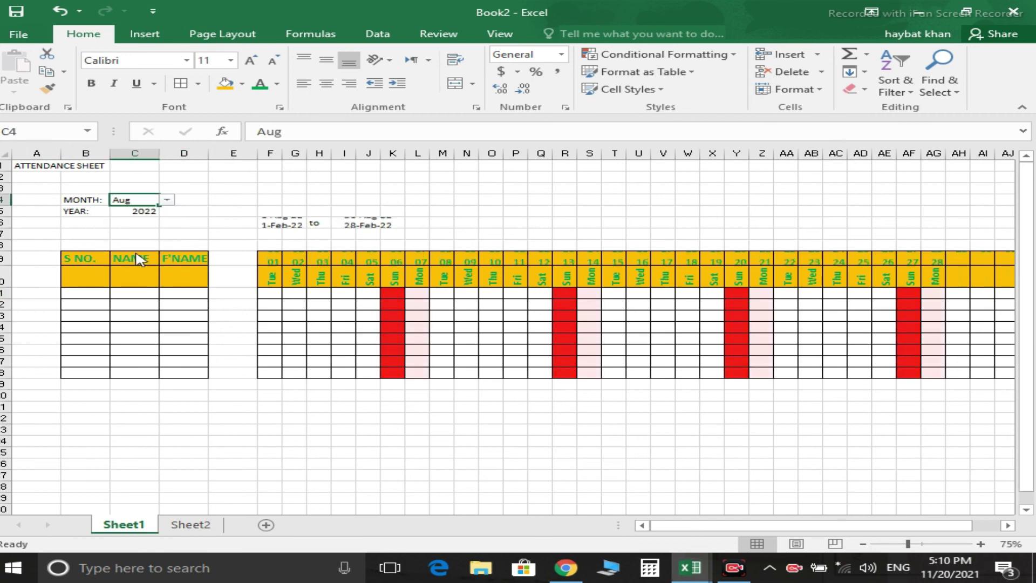
left_click(142, 211)
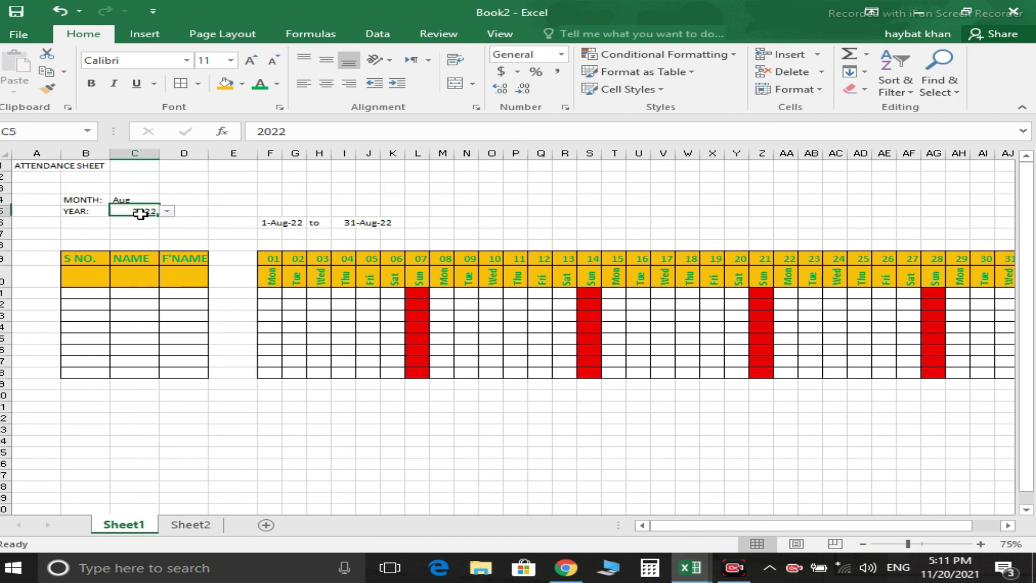
left_click(167, 212)
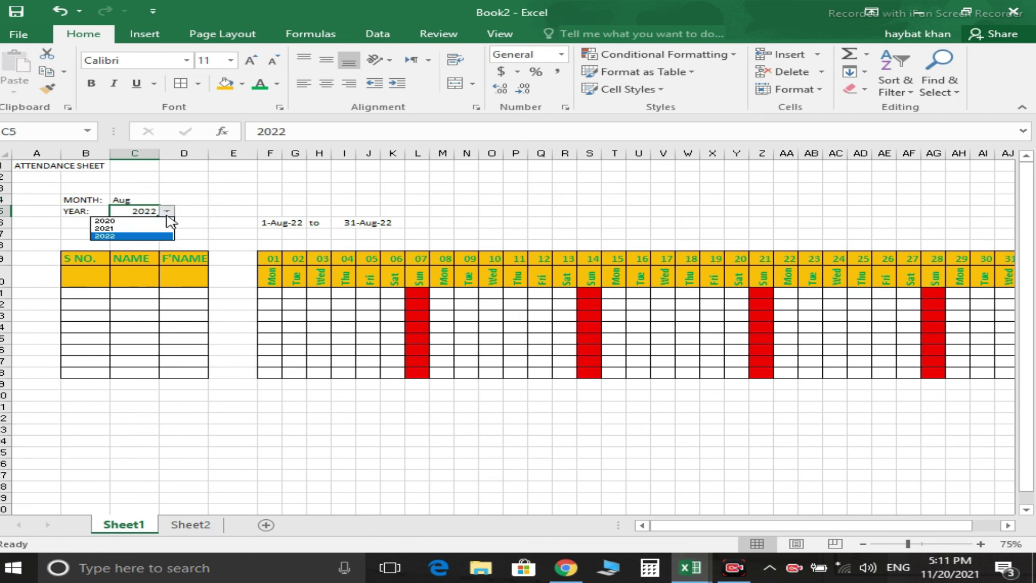
left_click(146, 228)
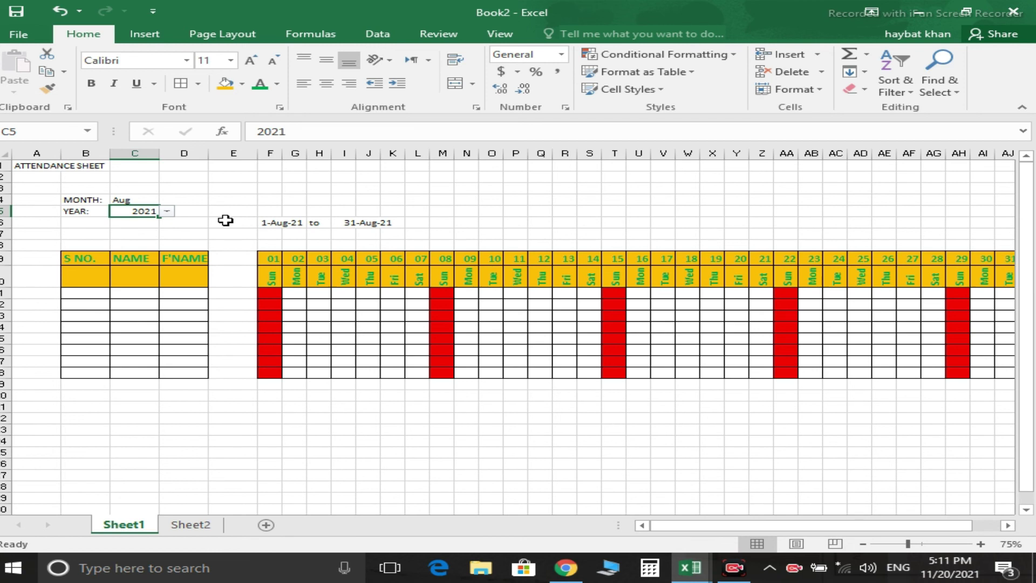
left_click(58, 168)
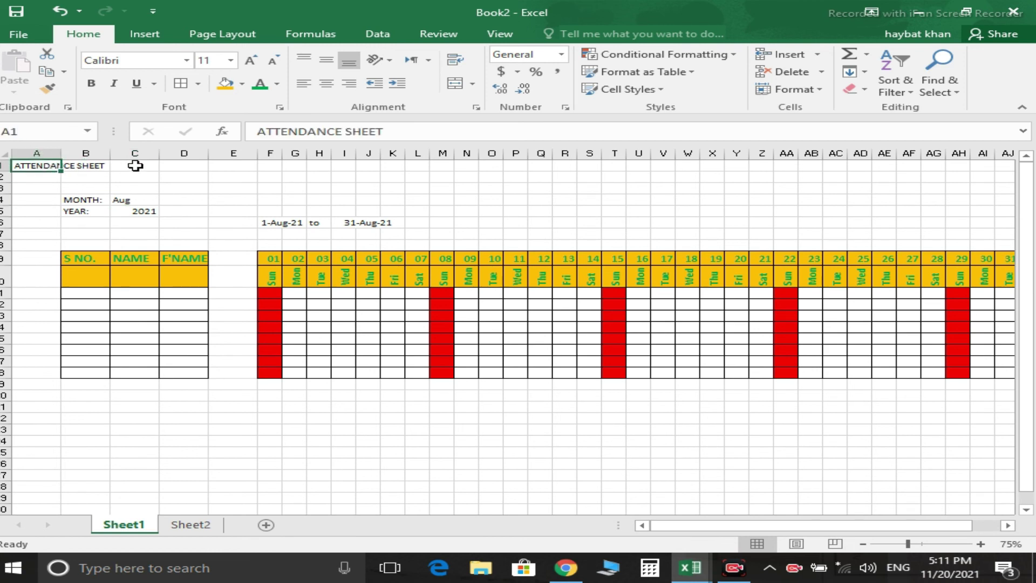
Move the ATTENDANCE SHEET title from A1 into F1 and select F1 through AL1.
key("ctrl+c")
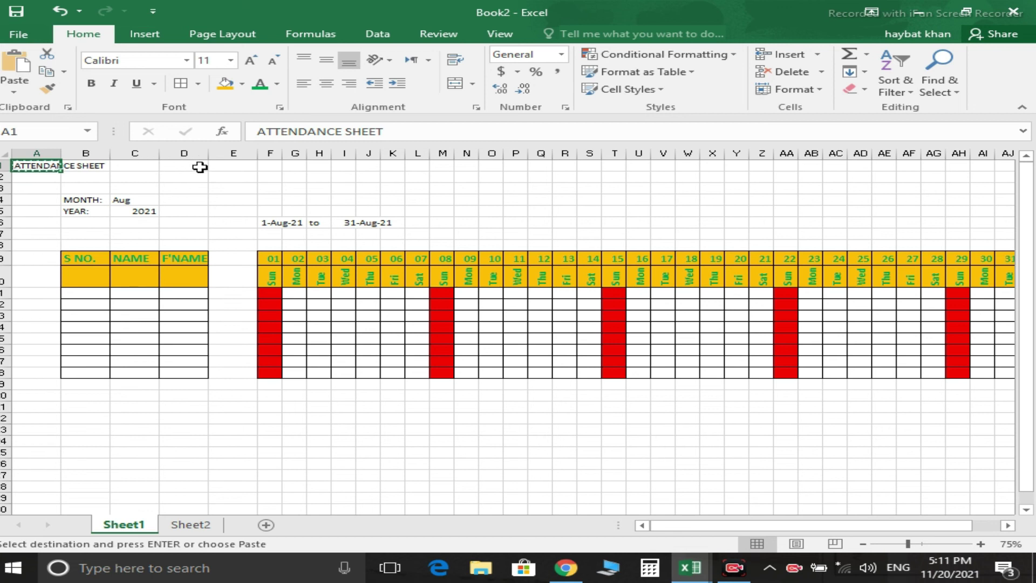
left_click(269, 165)
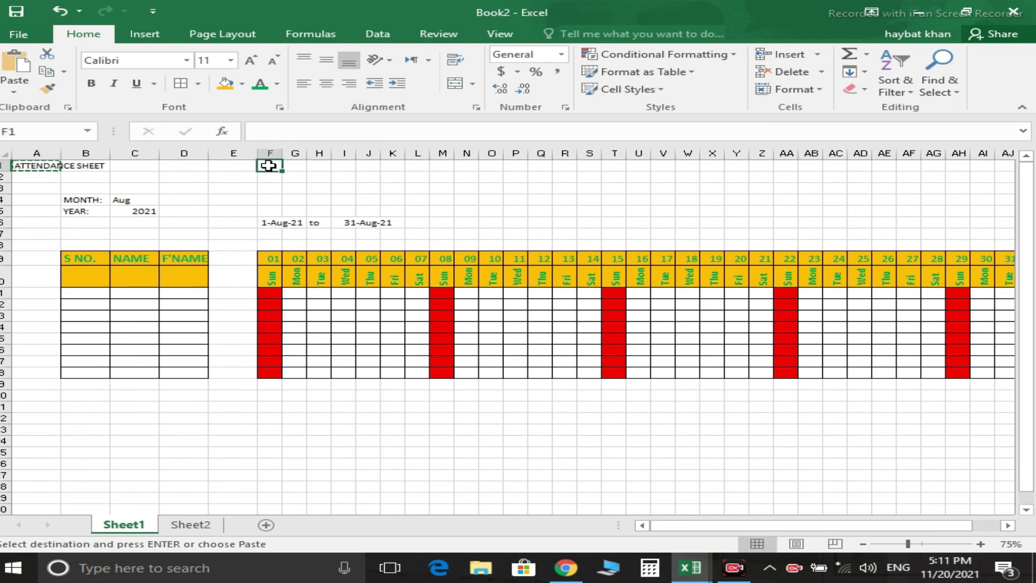
key("ctrl+v")
left_click_drag(270, 163, 1027, 167)
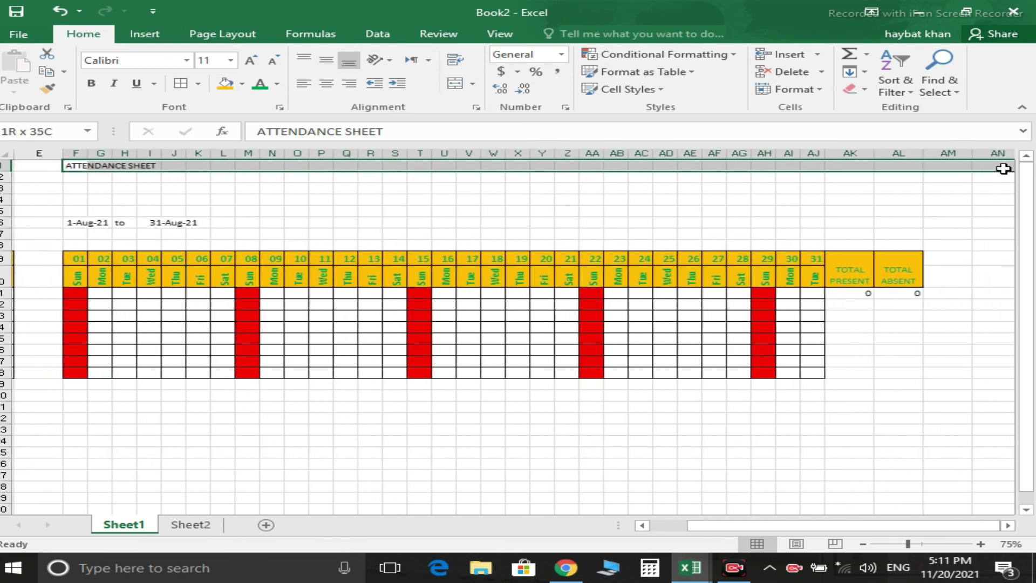
left_click_drag(1026, 166, 907, 170)
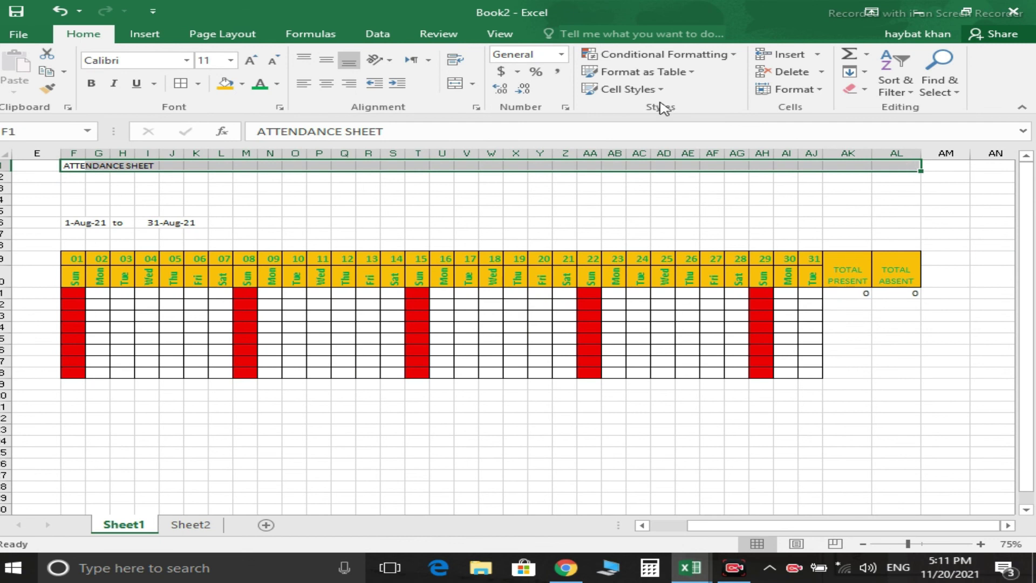
Merge and centre the title across F1:AL1 and enlarge its font to 36.
left_click(455, 85)
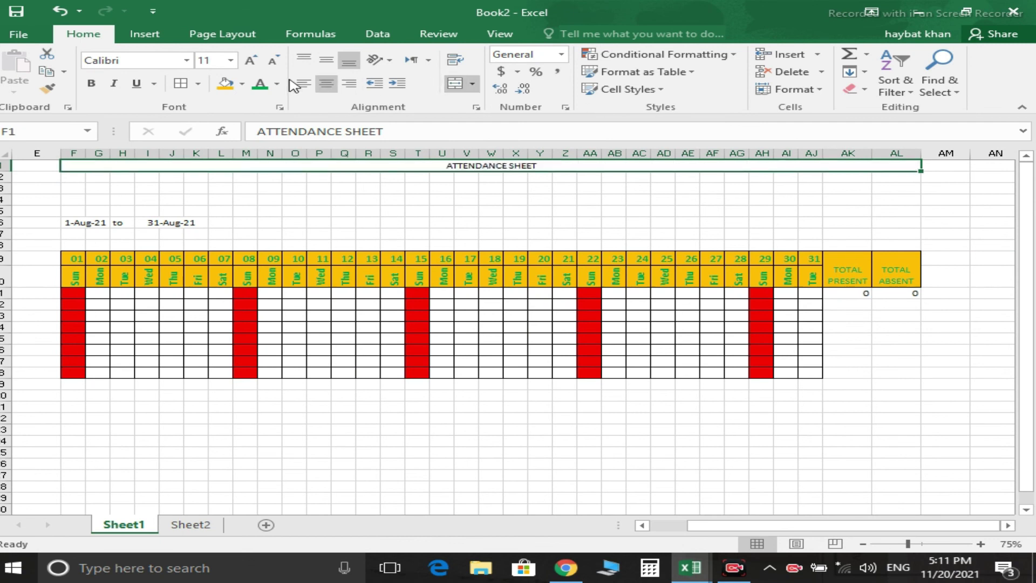
left_click(250, 62)
left_click(250, 61)
left_click(250, 61)
left_click(250, 60)
left_click(250, 60)
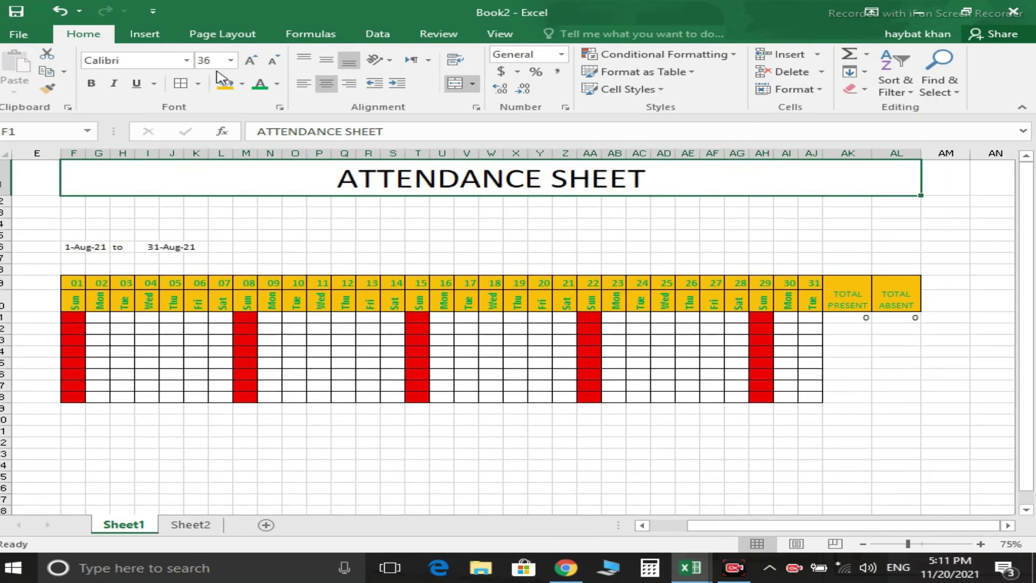
Make the title text green on an orange fill.
left_click(258, 85)
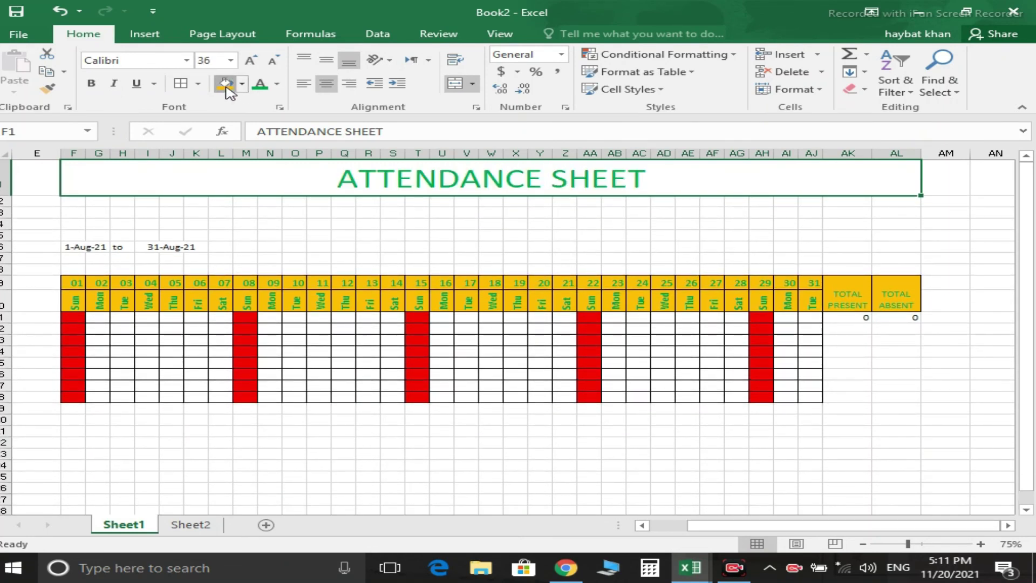
left_click(226, 86)
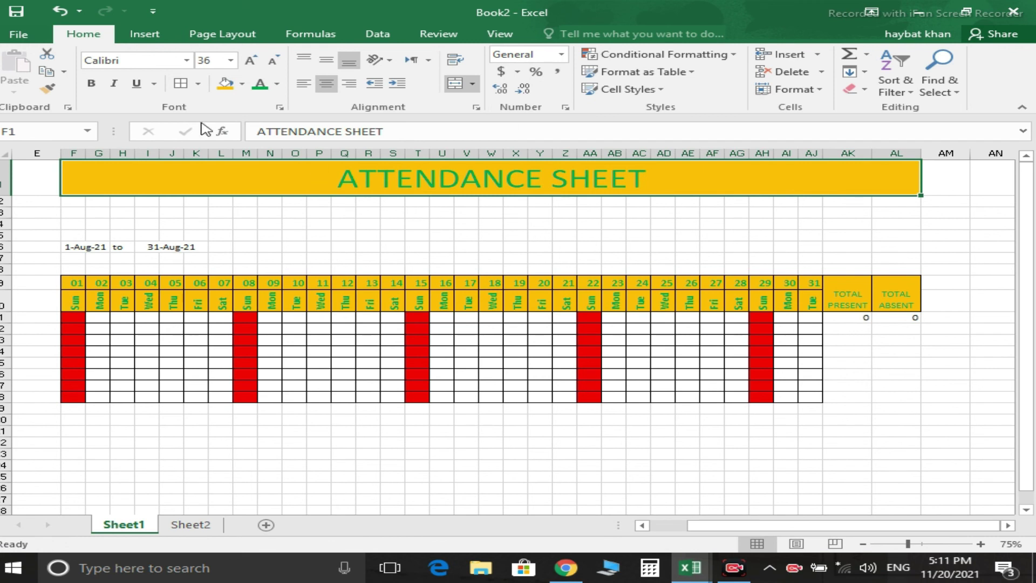
left_click(399, 231)
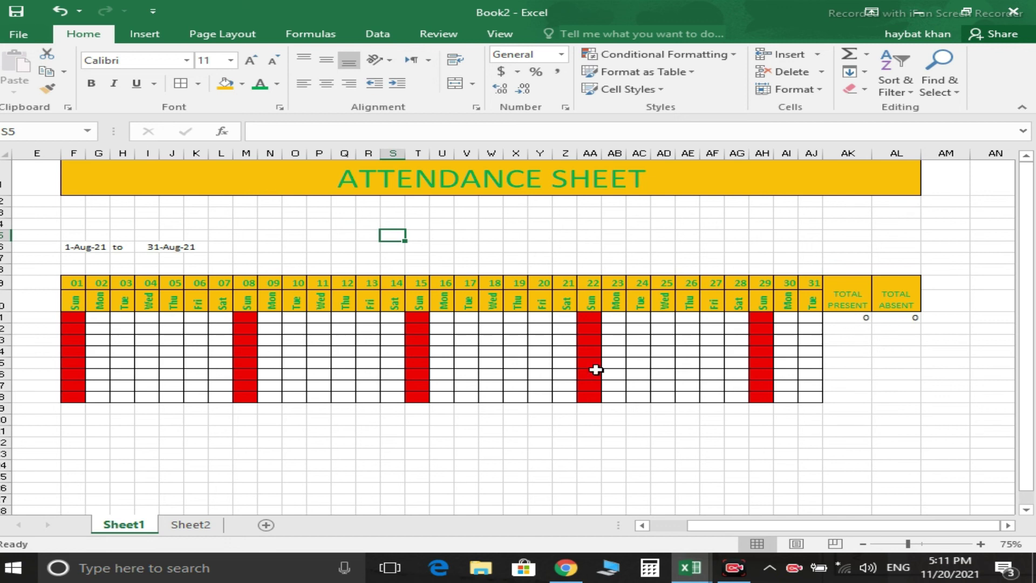
left_click_drag(726, 525, 686, 528)
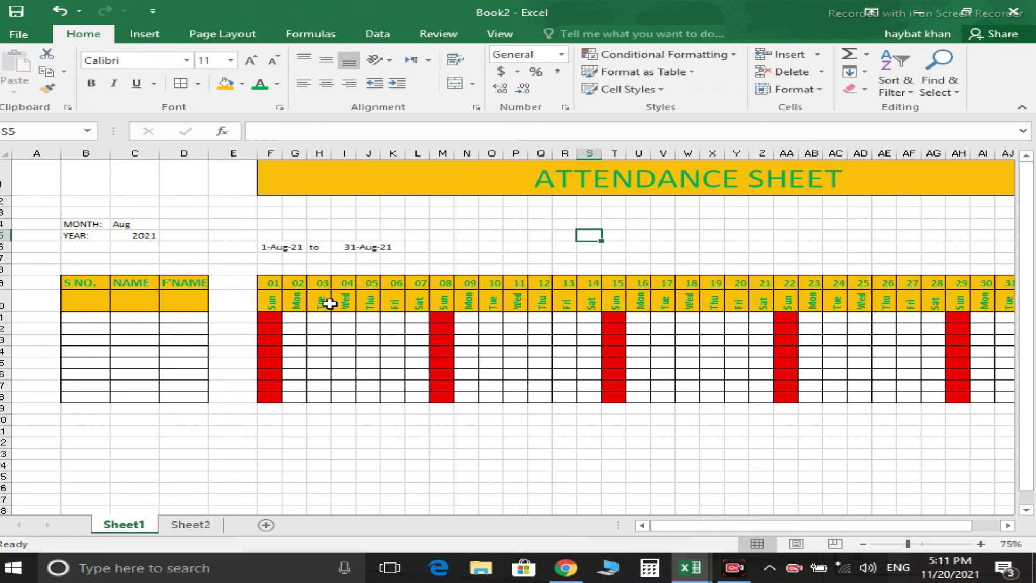
left_click(735, 567)
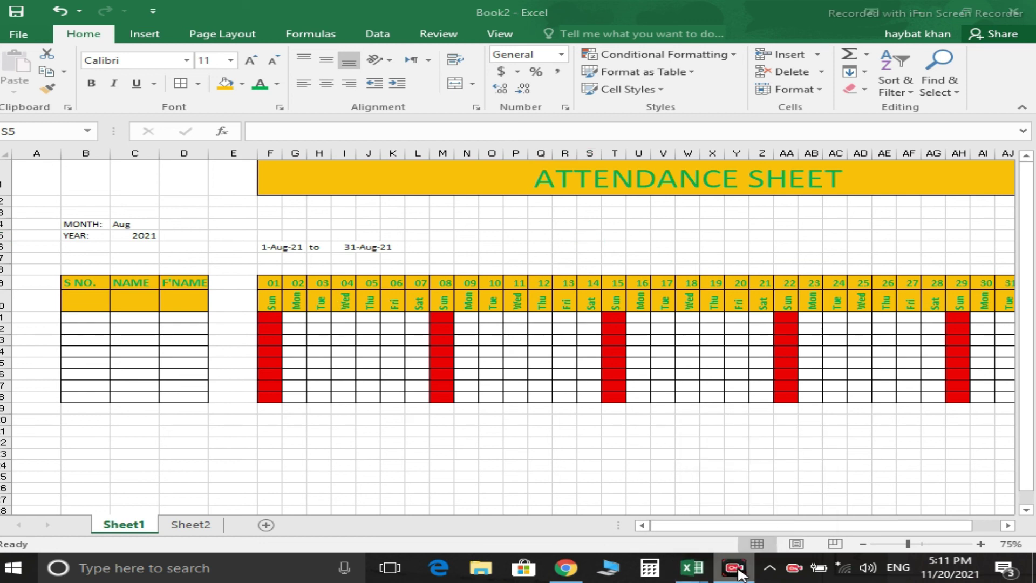